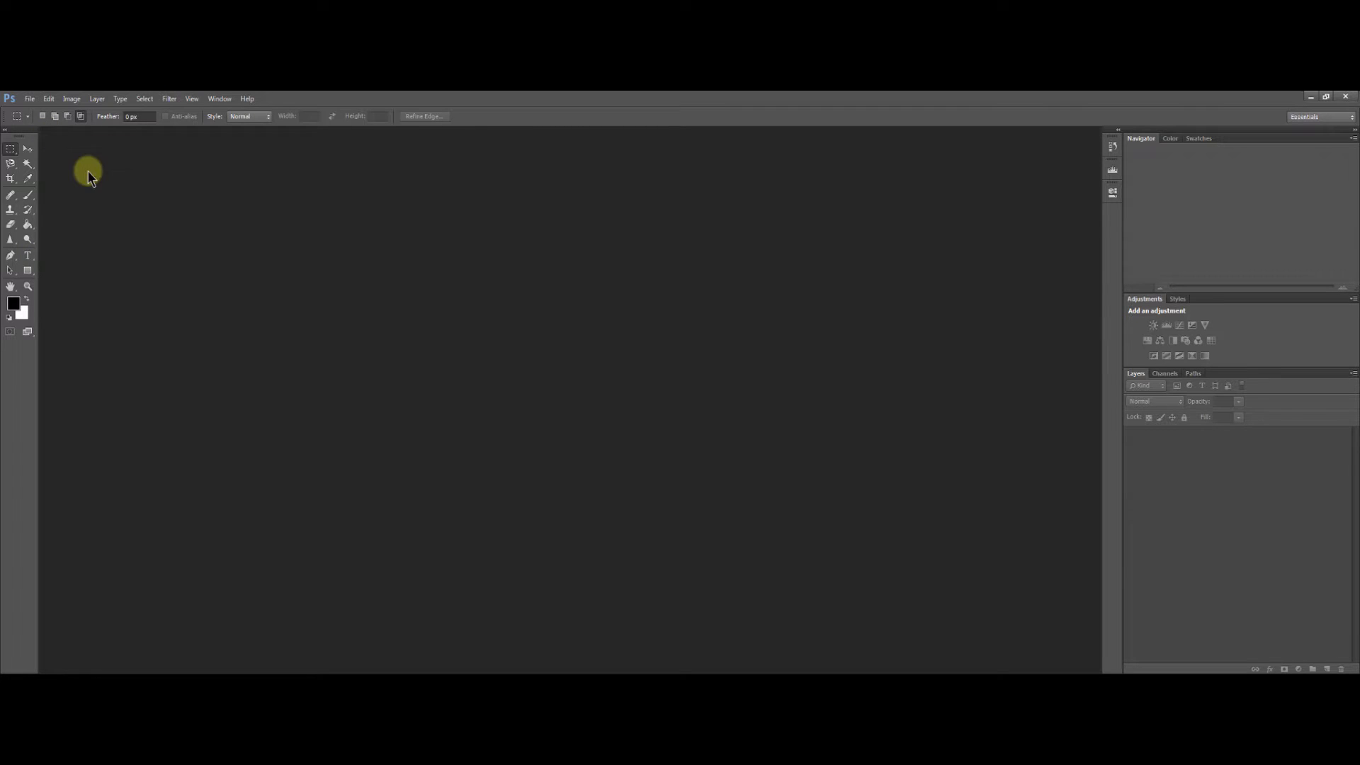
Browse to the Aulas_Photoshop_Web folder for opening an image and enlarge its file thumbnails.
left_click(29, 100)
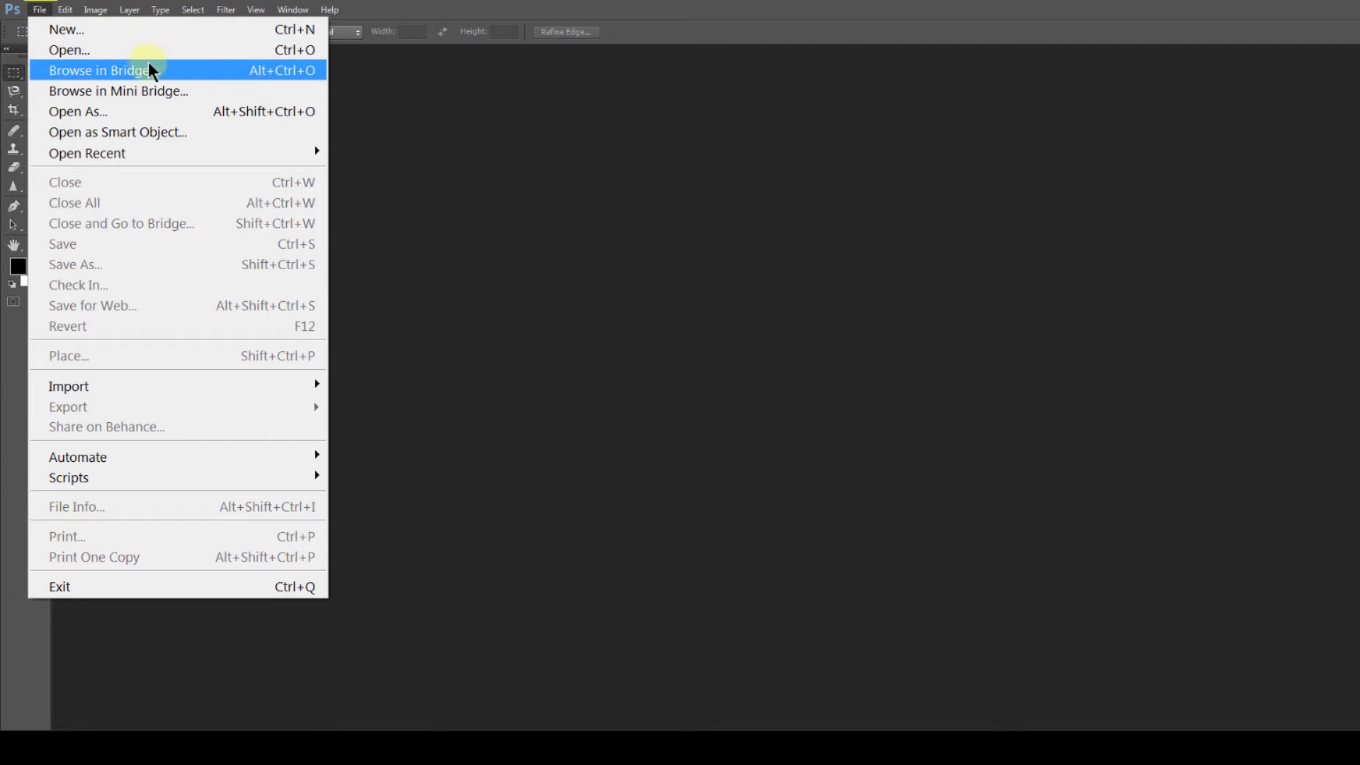
left_click(79, 50)
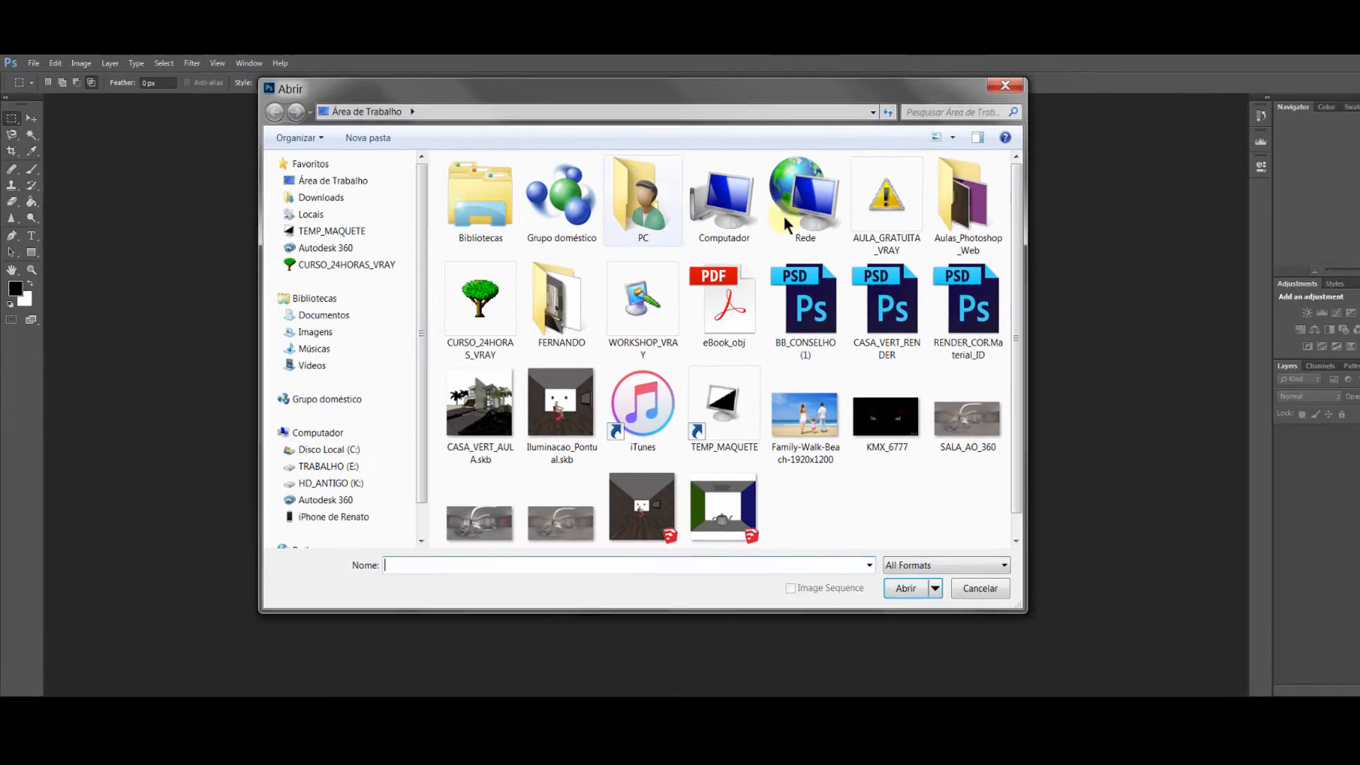
double_click(971, 204)
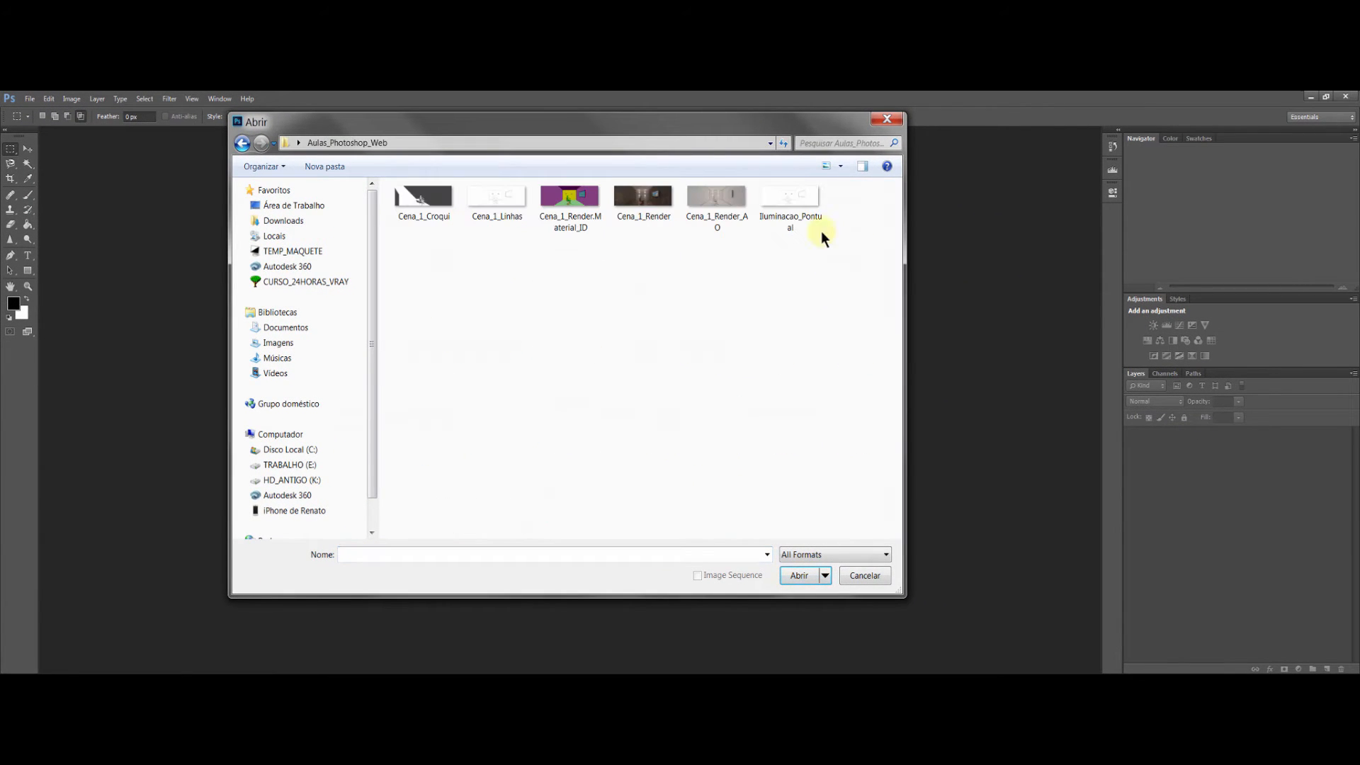
left_click(841, 167)
left_click(889, 135)
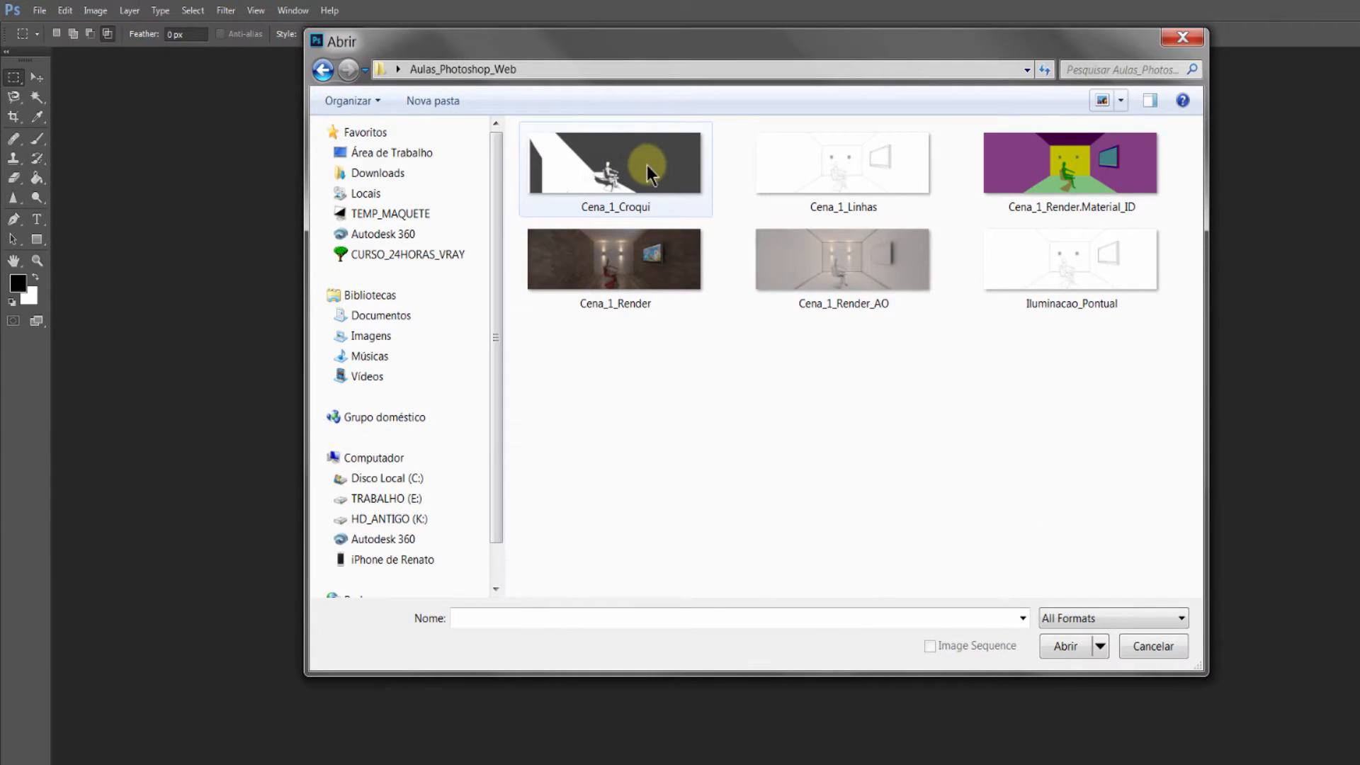
Preview the scene images in Windows Photo Viewer, from Cena_1_Croqui through Iluminacao_Pontual, and close the viewer.
right_click(491, 212)
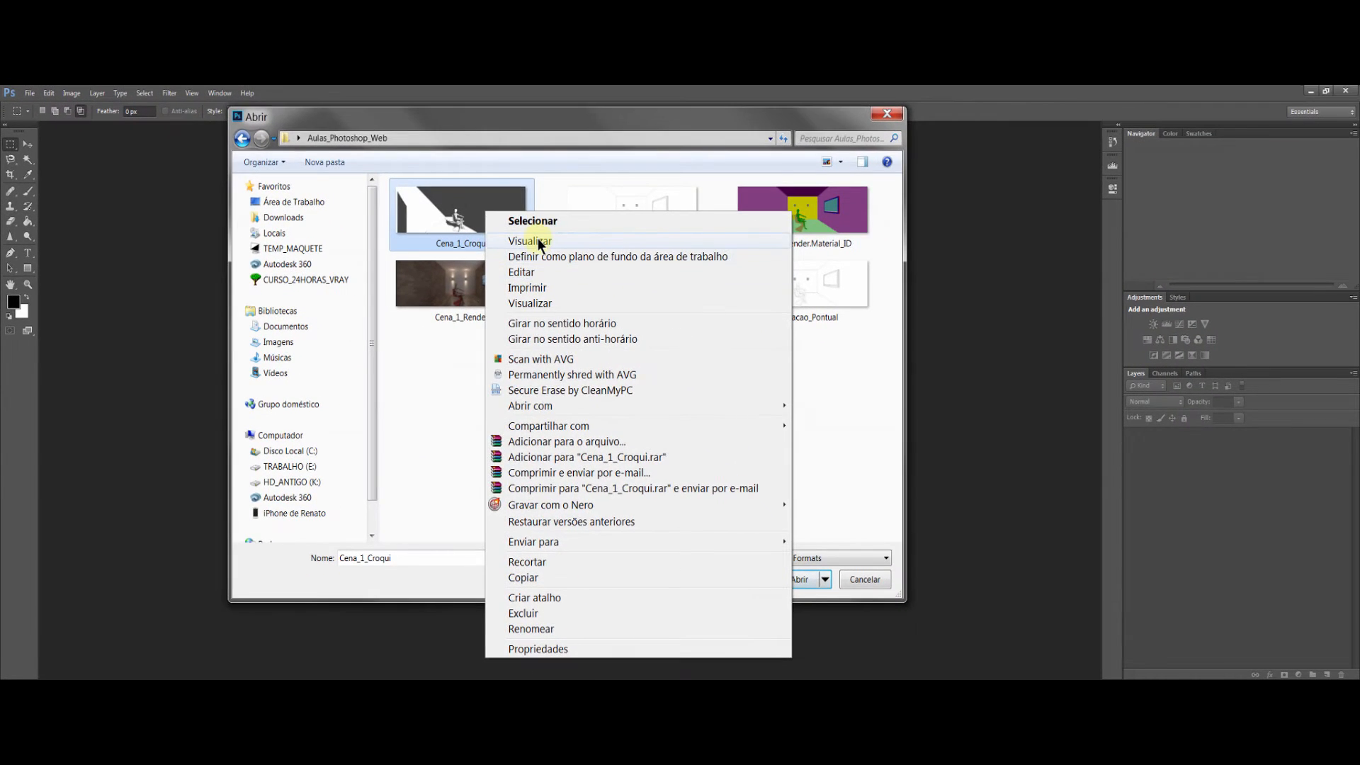
left_click(659, 213)
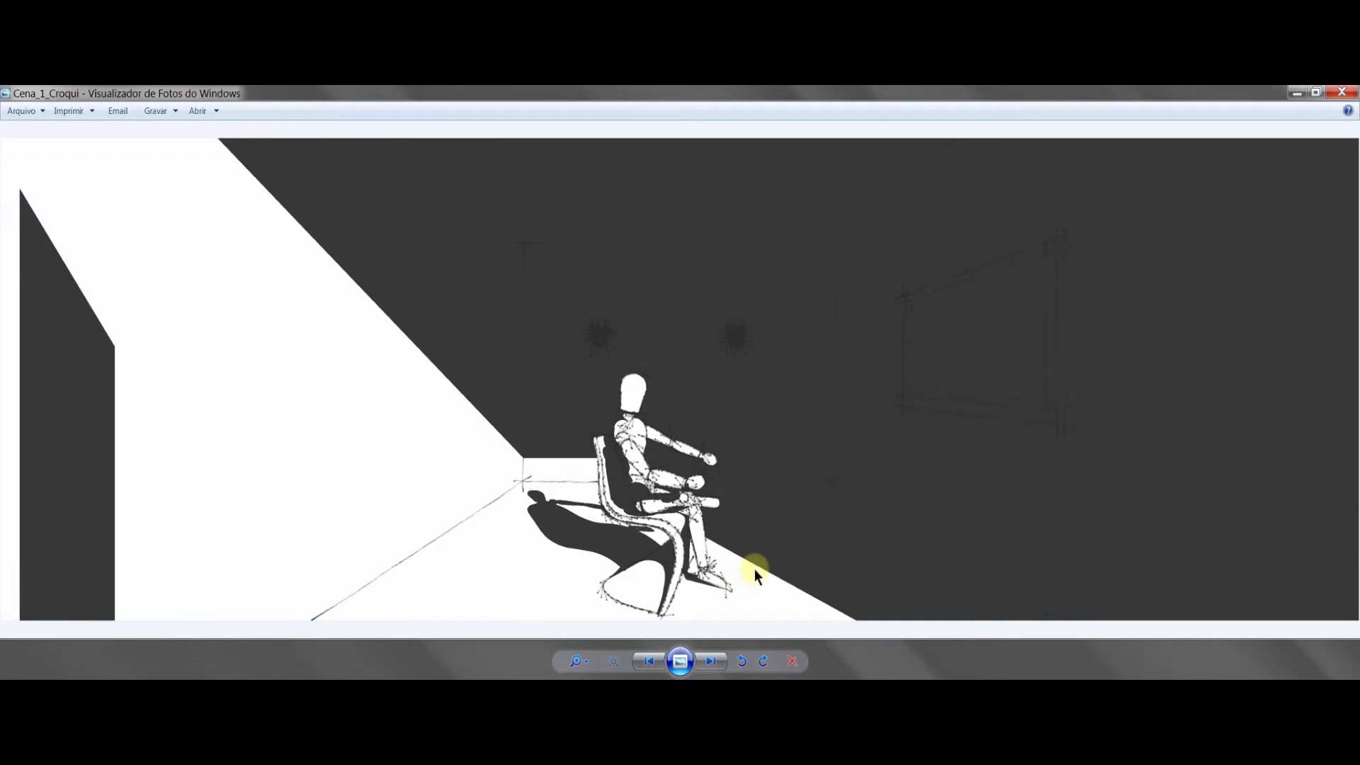
left_click(711, 661)
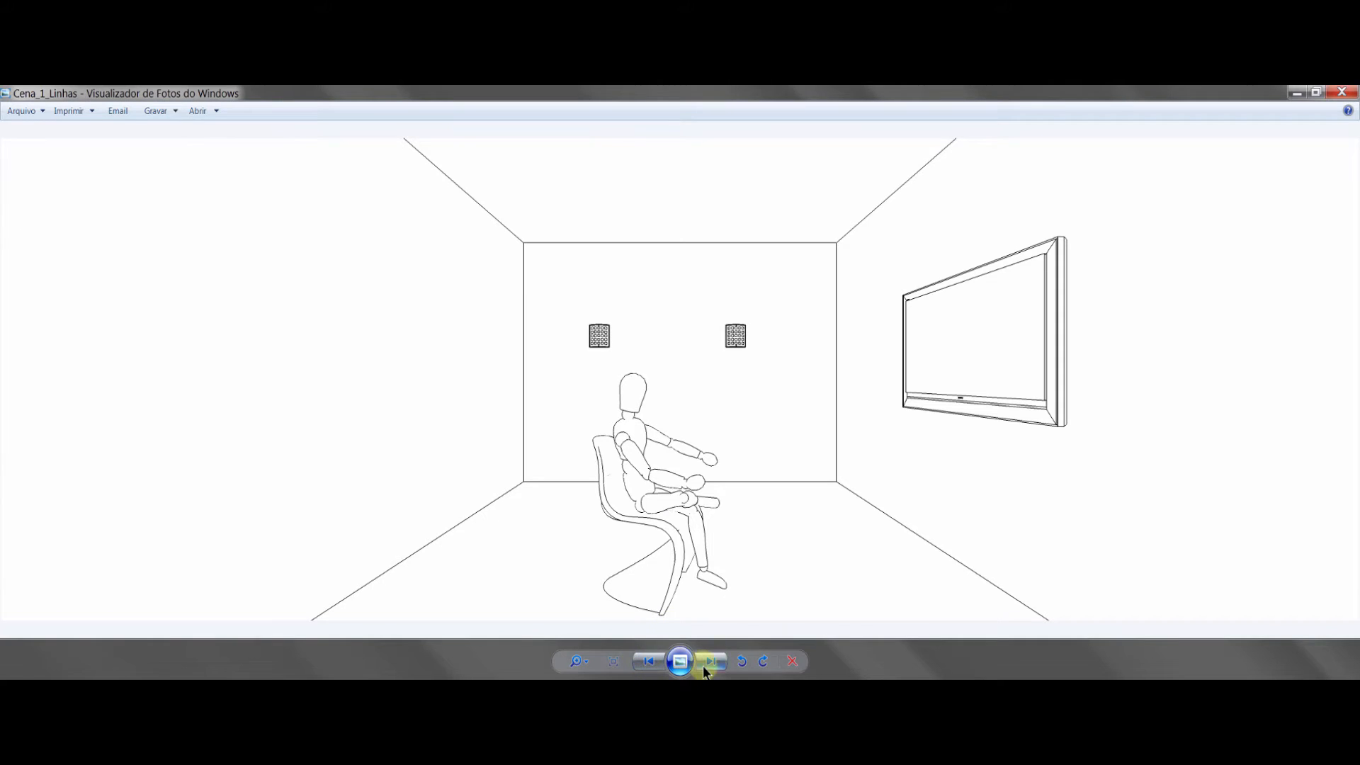
left_click(712, 661)
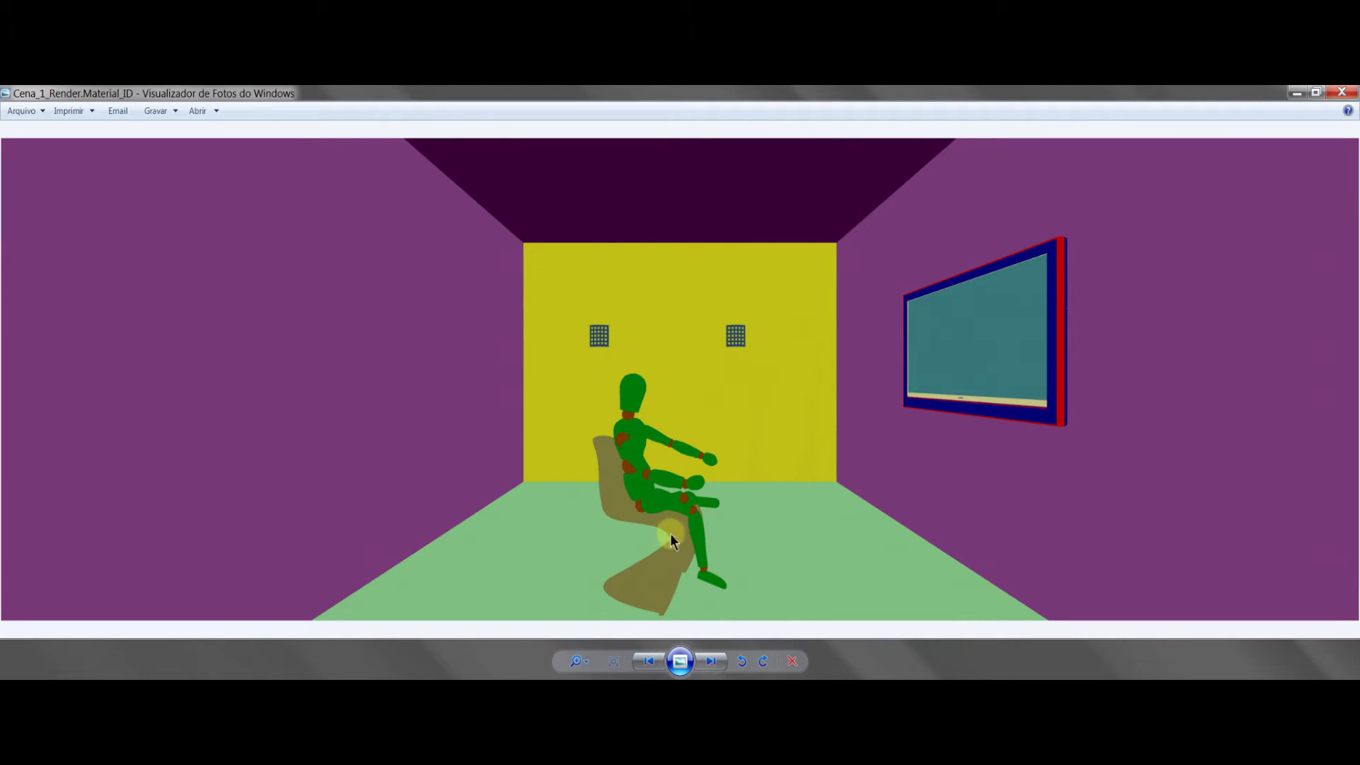
left_click(709, 661)
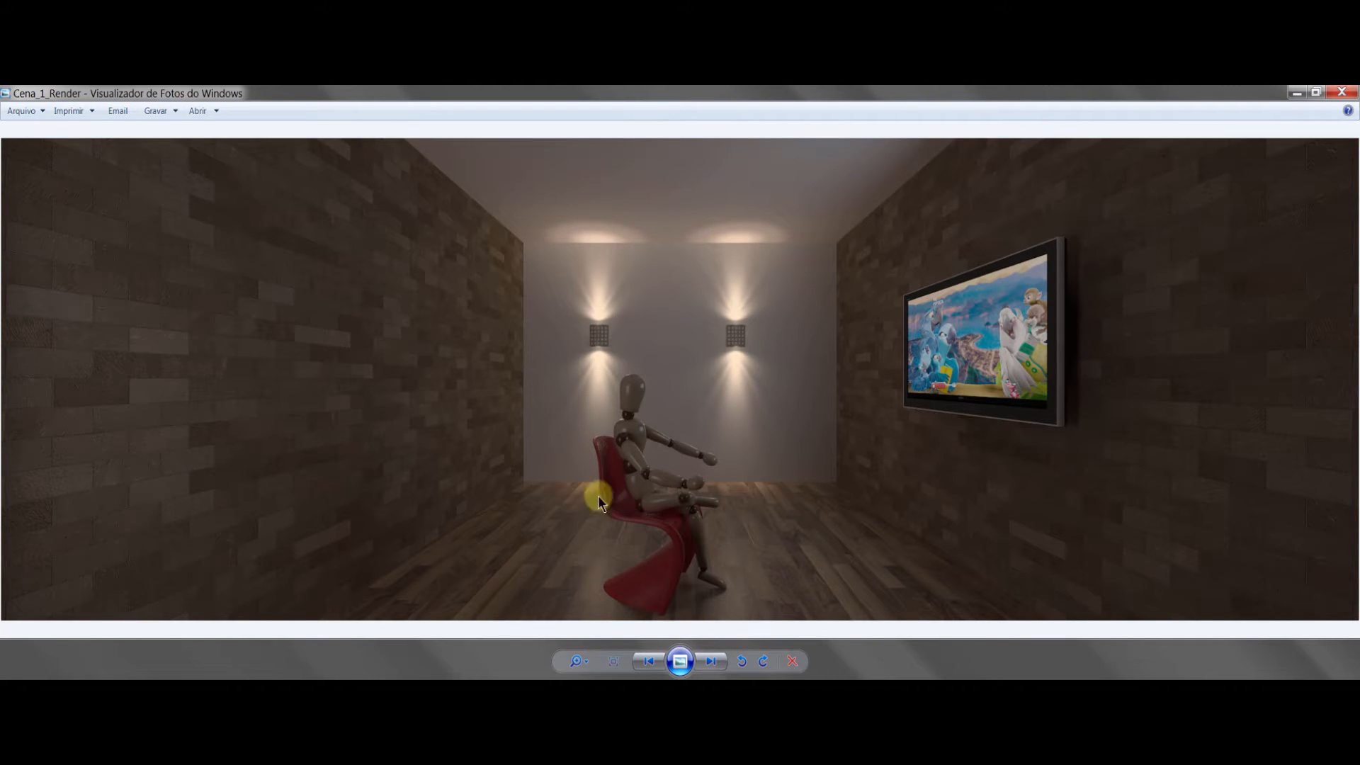
left_click(709, 661)
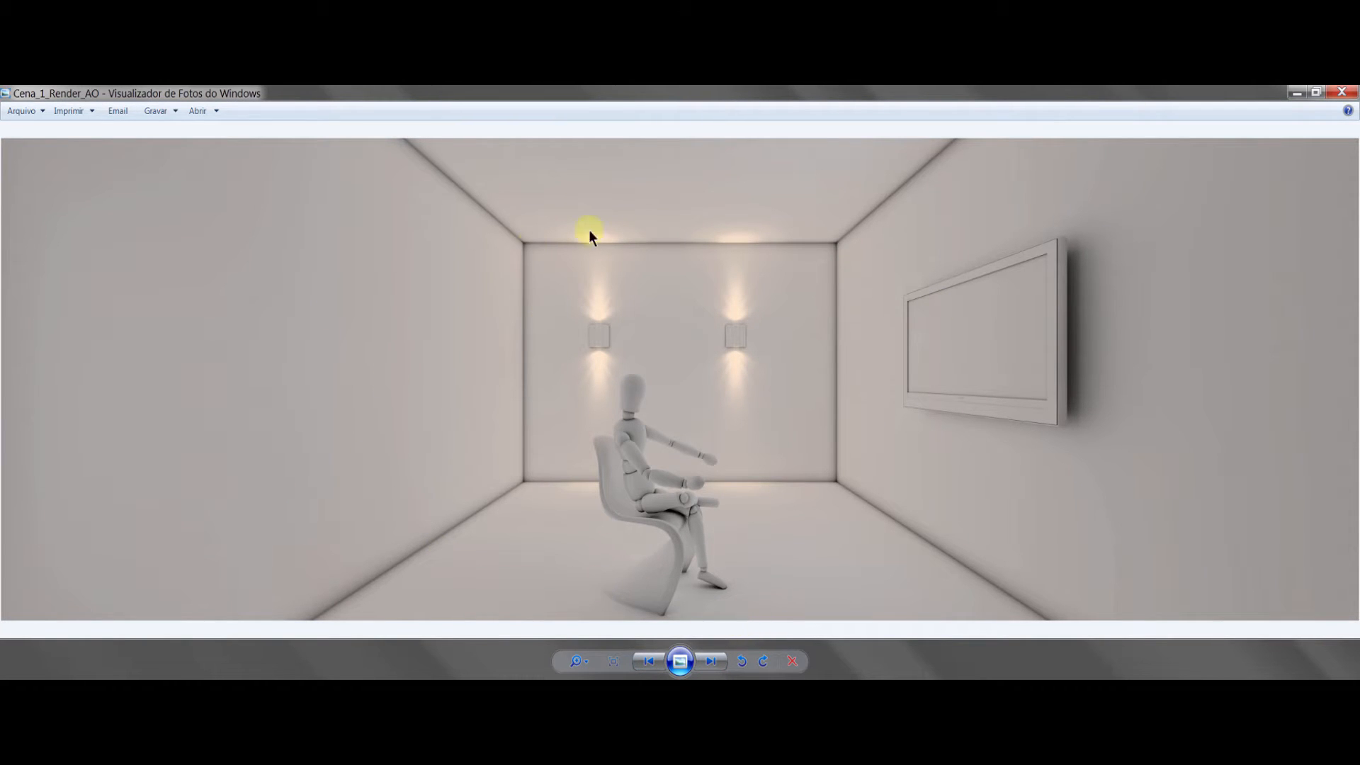
left_click(710, 663)
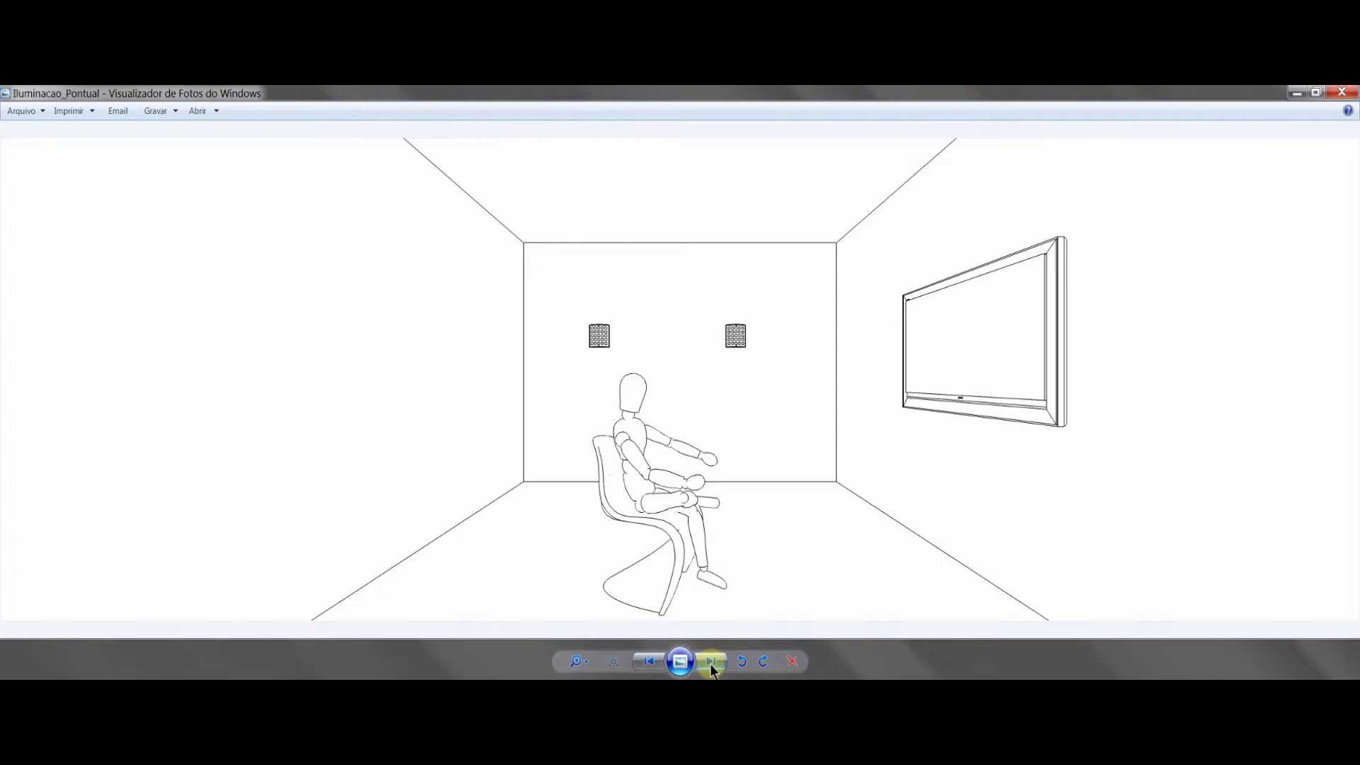
left_click(653, 660)
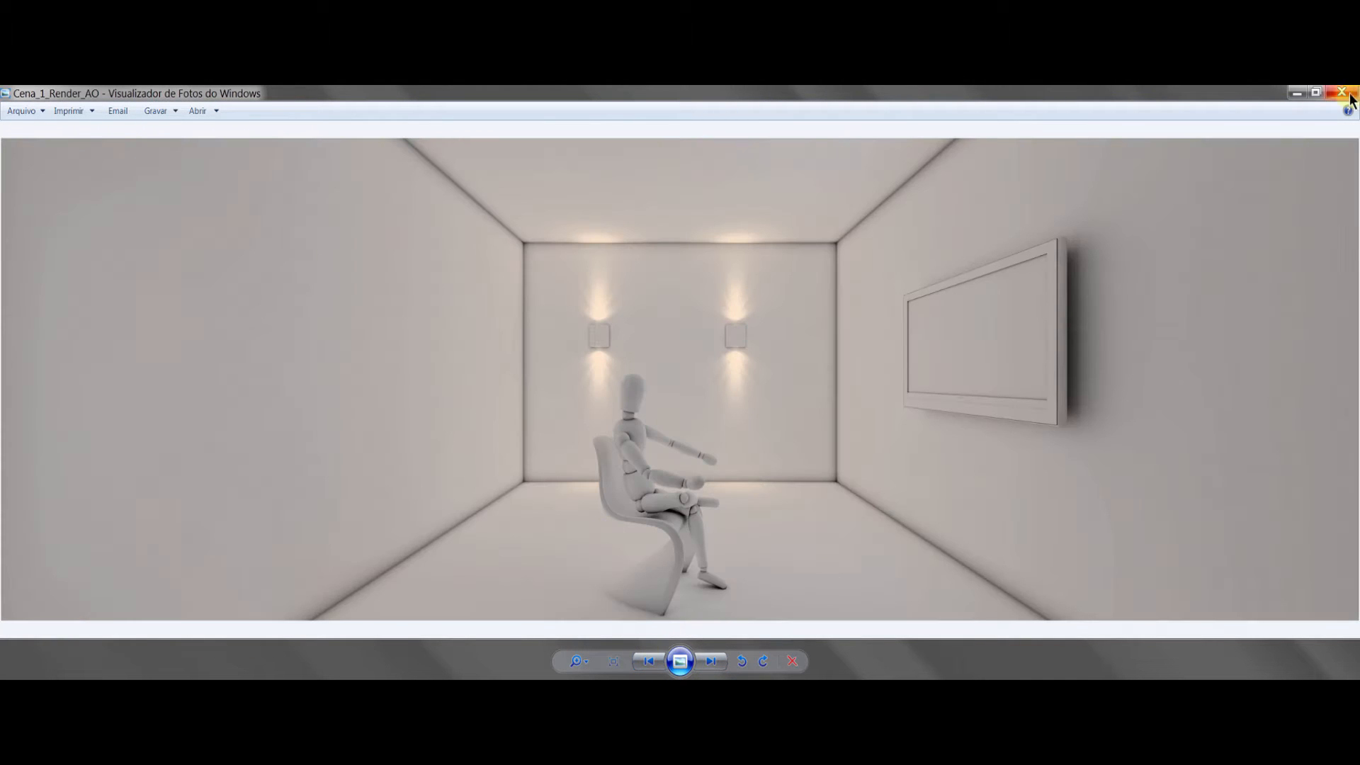
left_click(1350, 91)
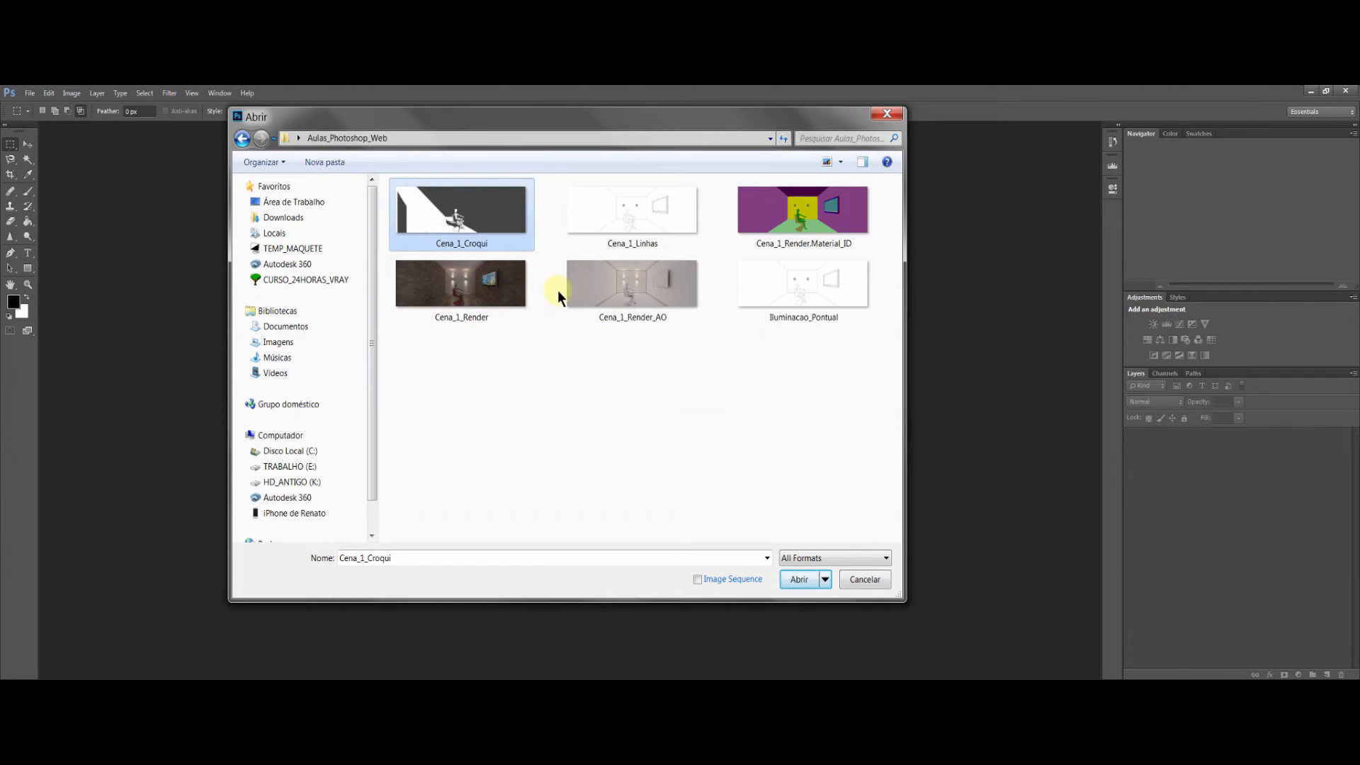
Open the Cena_1_Render image and rename its layer RENDER.
left_click(489, 294)
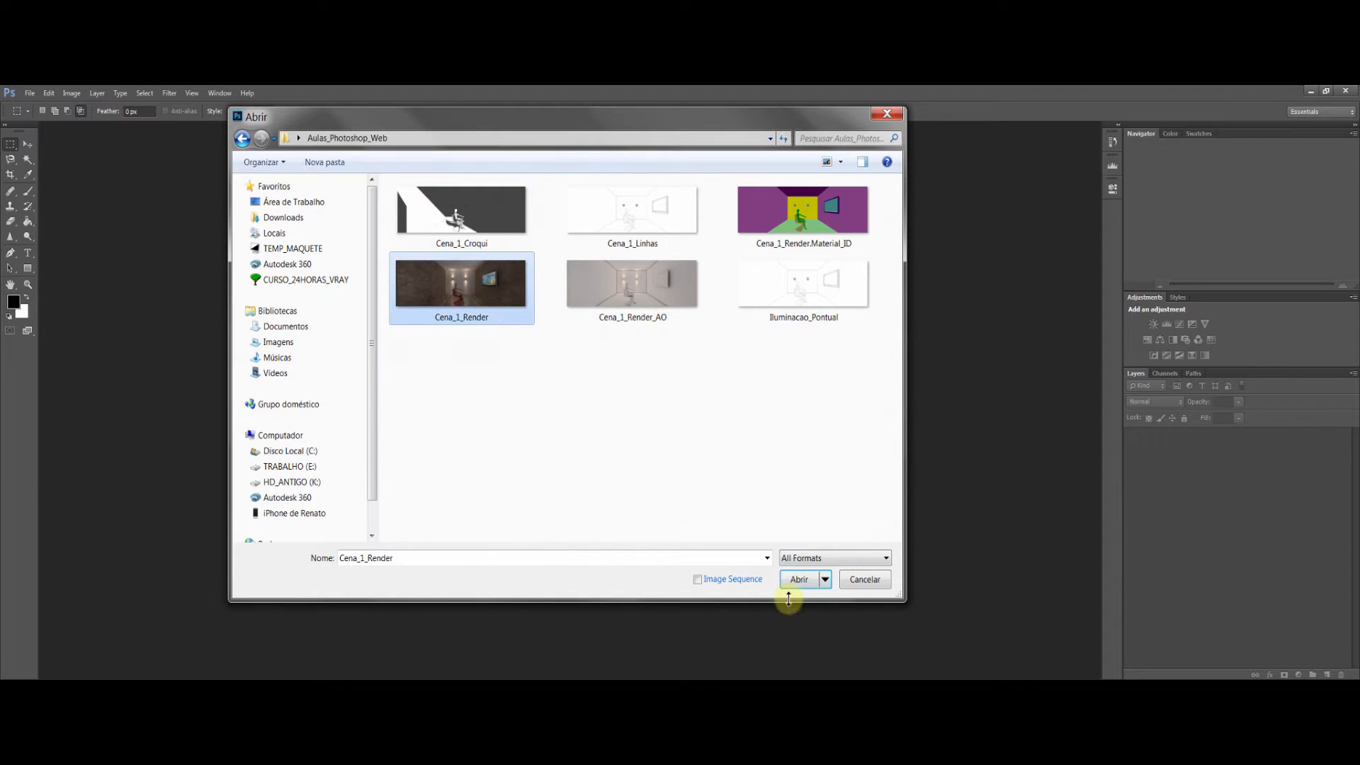
left_click(799, 579)
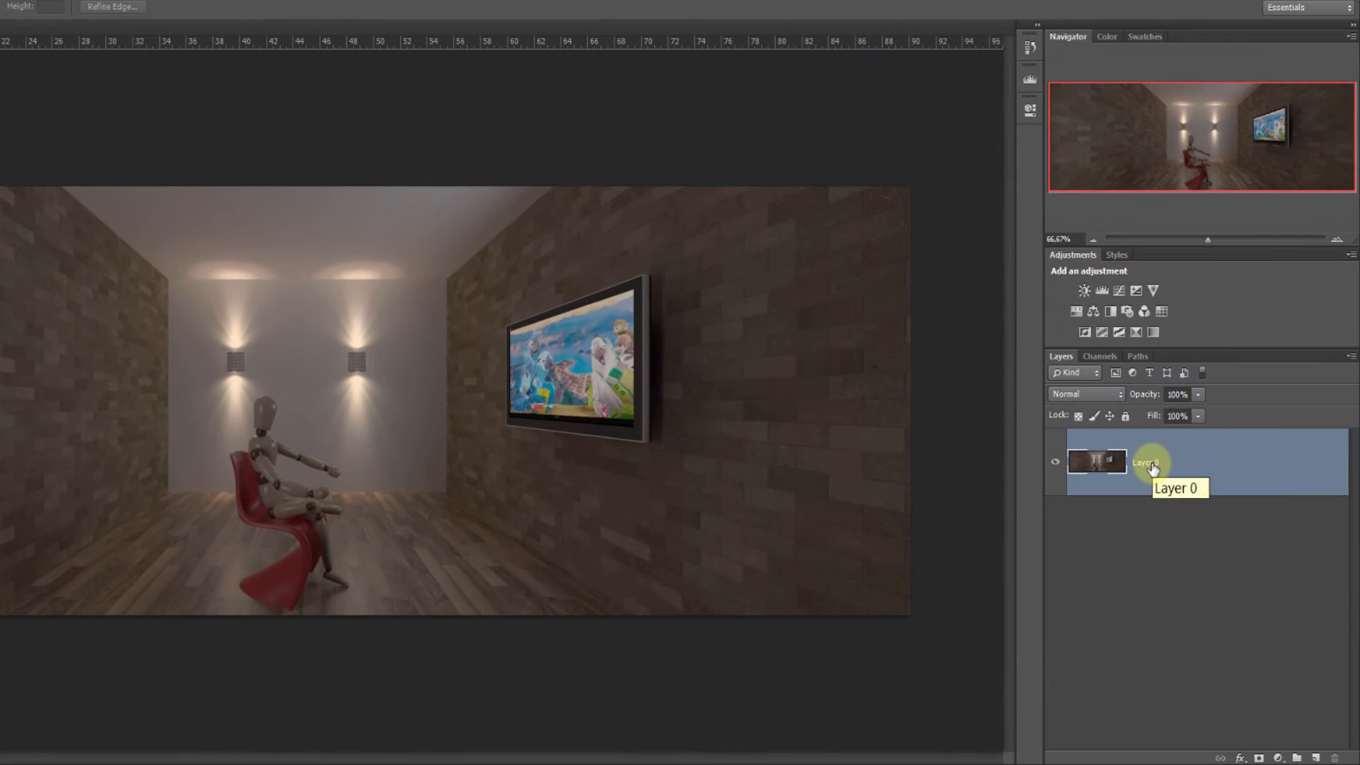
double_click(1165, 460)
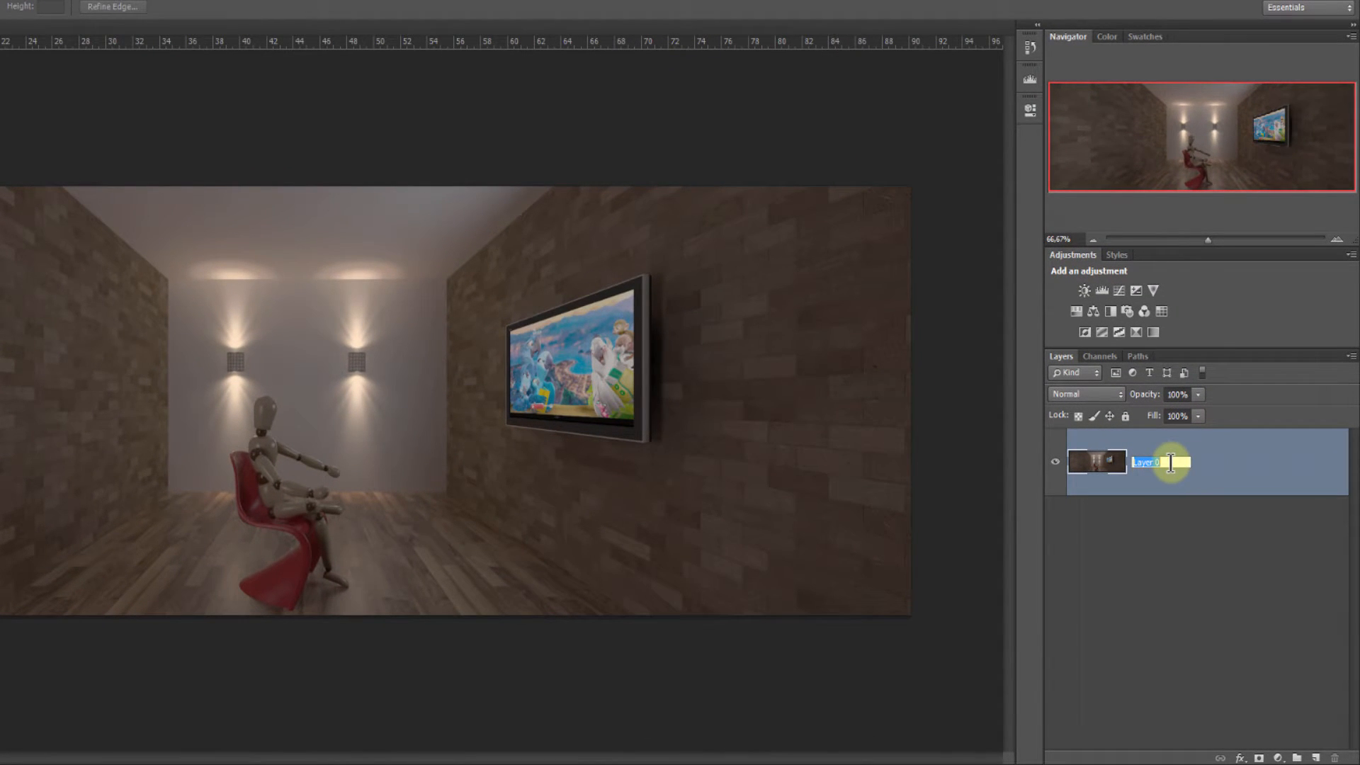
type("RENDER")
key("Return")
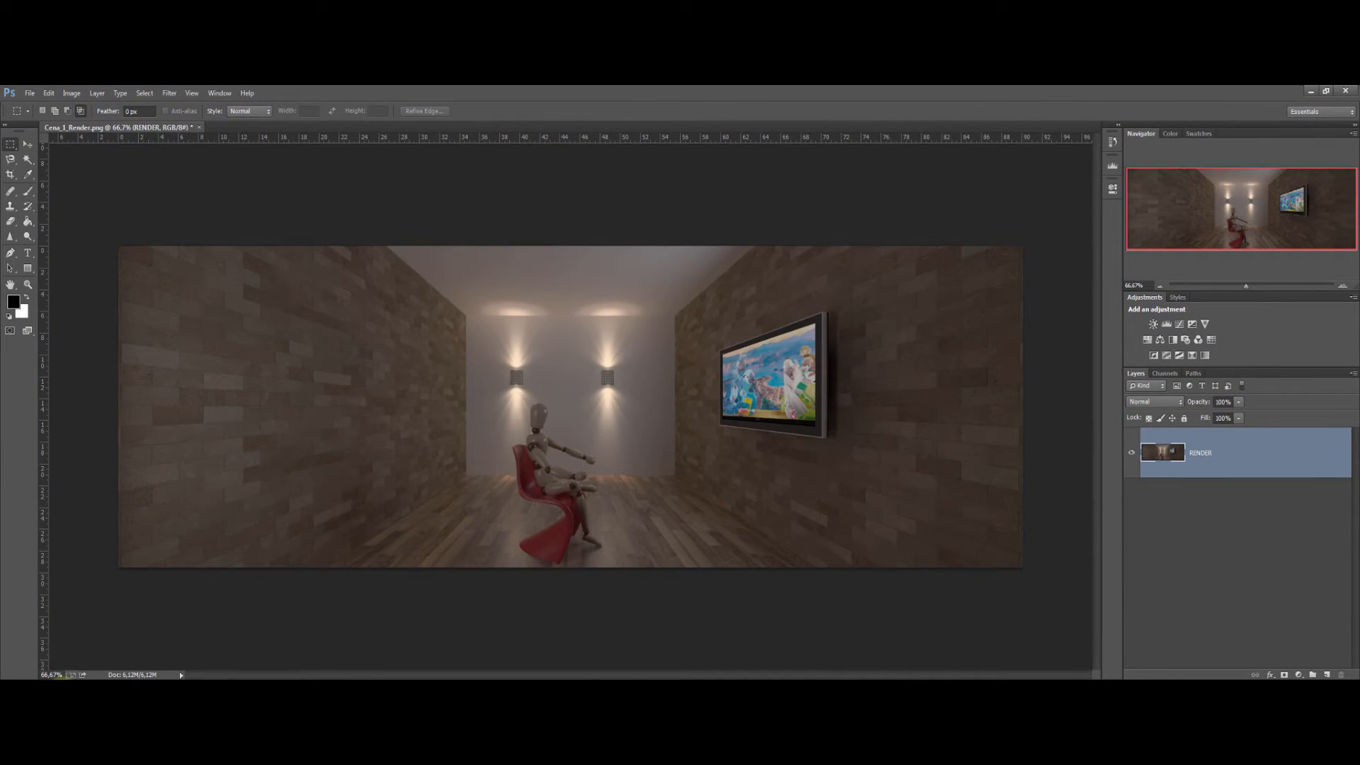
Switch to Windows Explorer, open the desktop folder Aulas_Photoshop_Web and show its files as larger thumbnails.
left_click(46, 676)
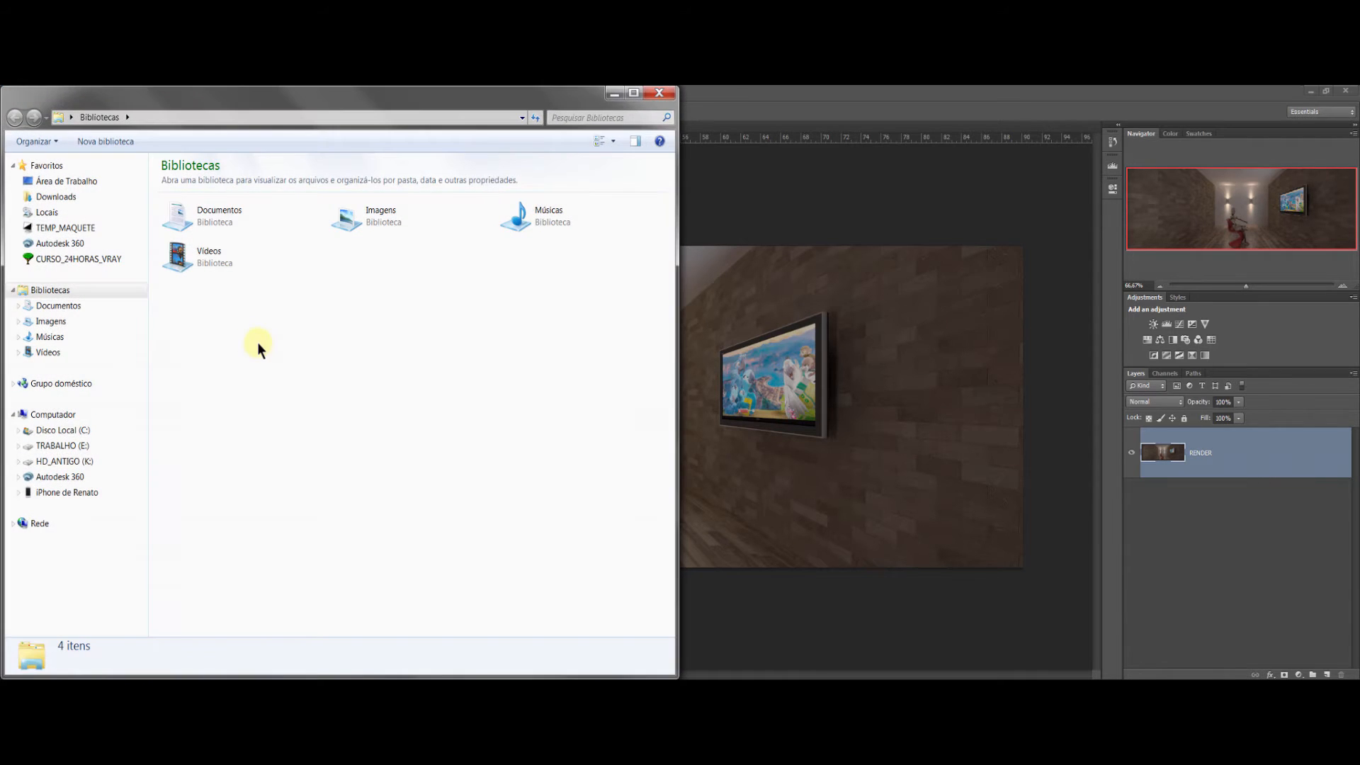
left_click(60, 181)
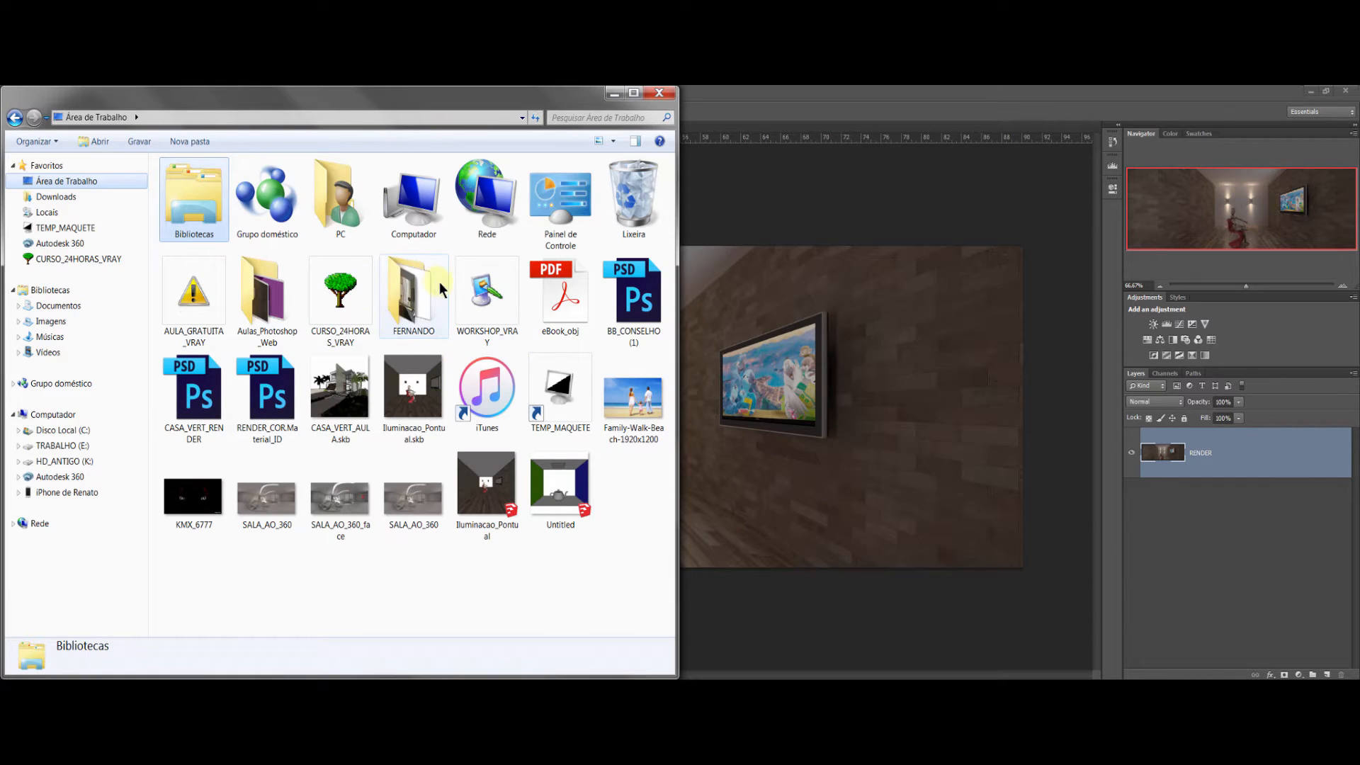
left_click(271, 297)
double_click(271, 297)
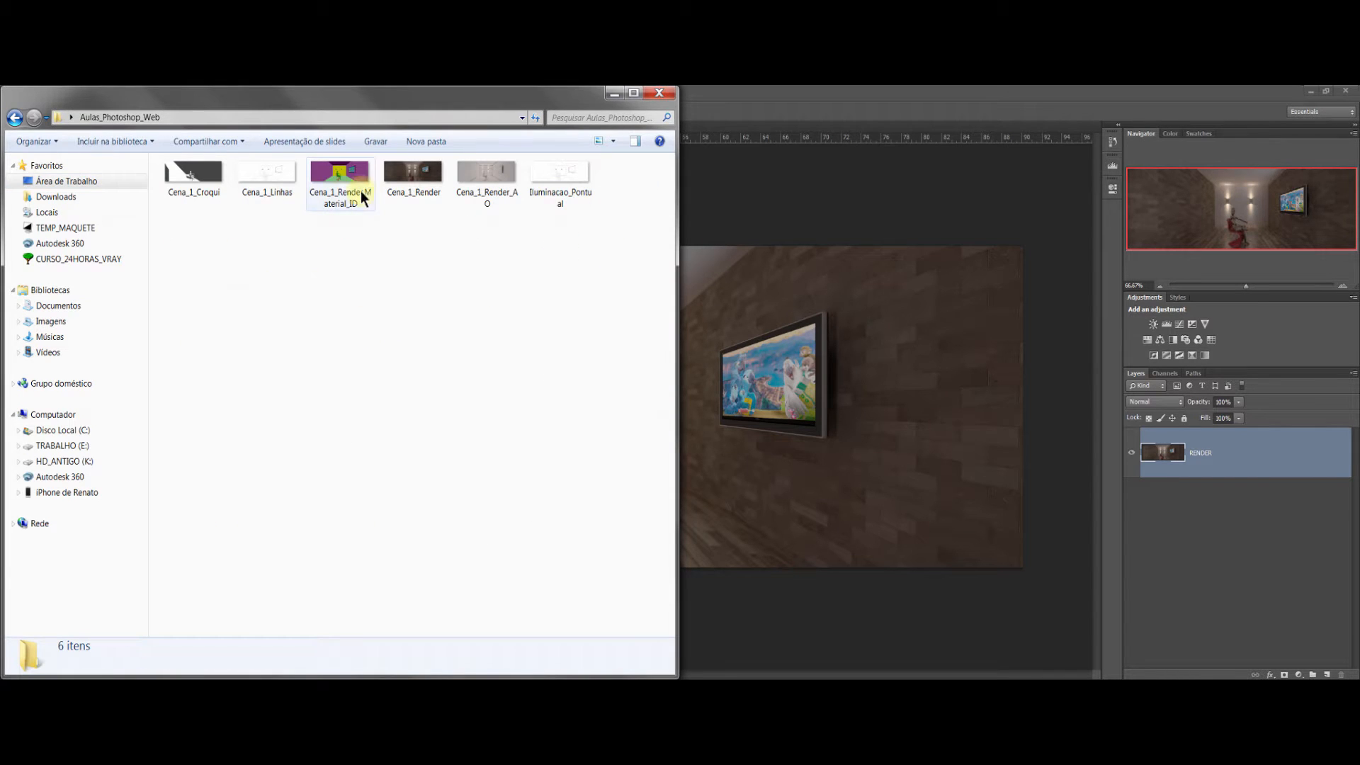
left_click(615, 141)
left_click(655, 109)
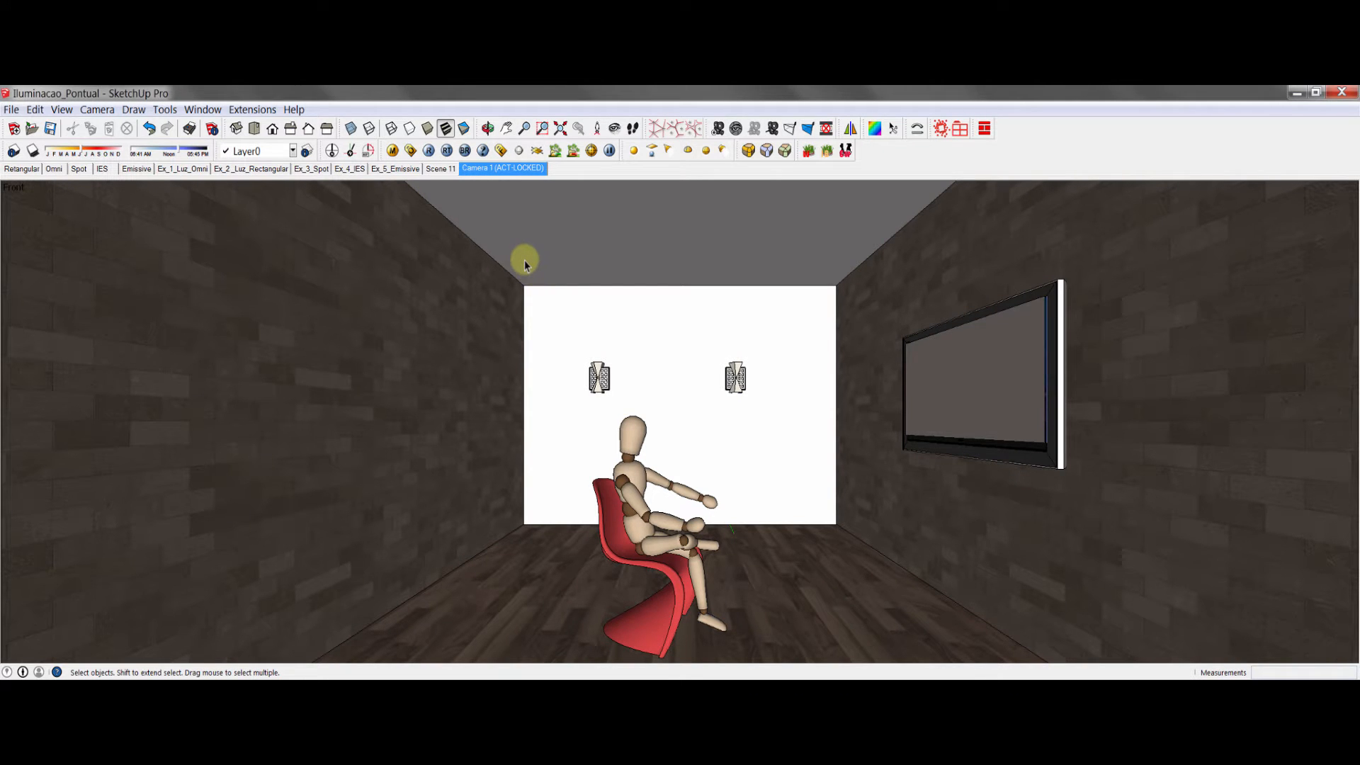
In SketchUp's V-Ray options, set the override color in the global switches to white (255, 255, 255).
left_click(411, 150)
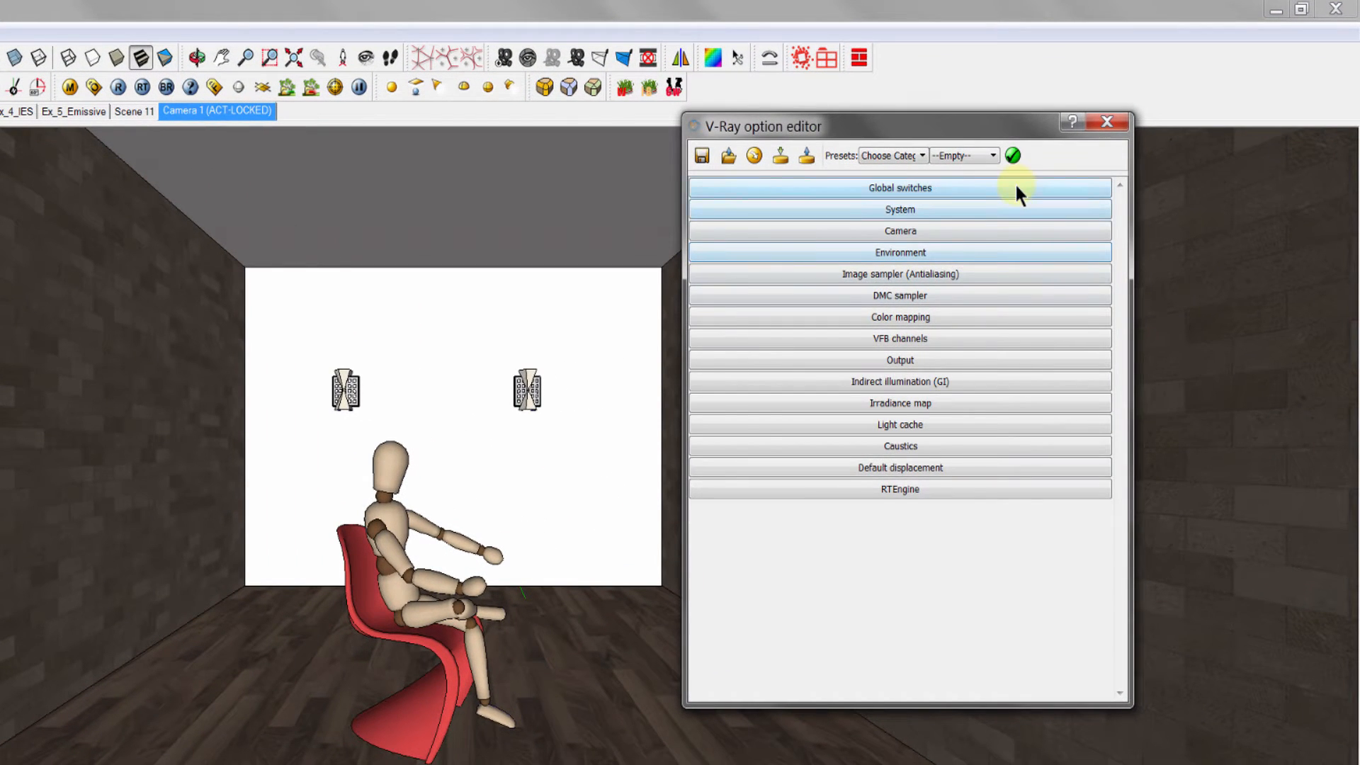
left_click(1016, 186)
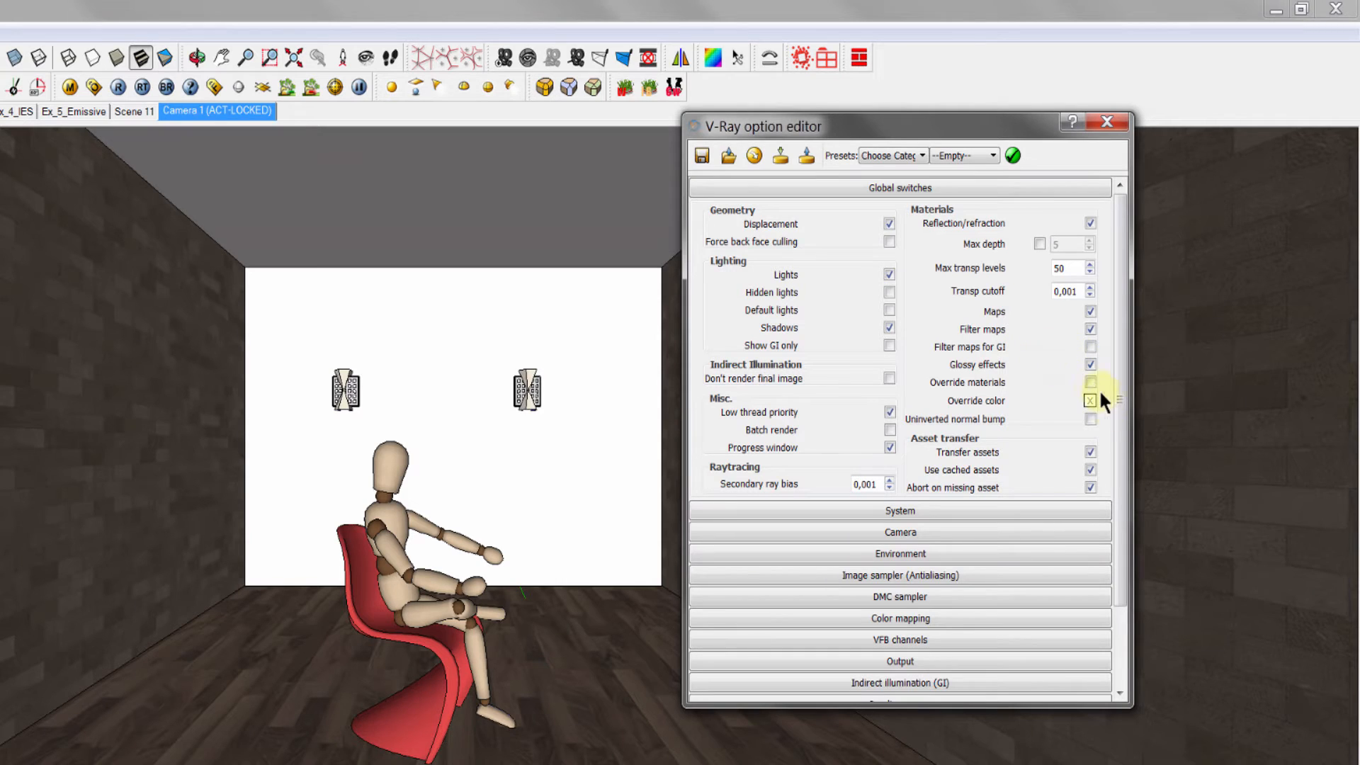
mouse_move(1091, 382)
left_click(1088, 401)
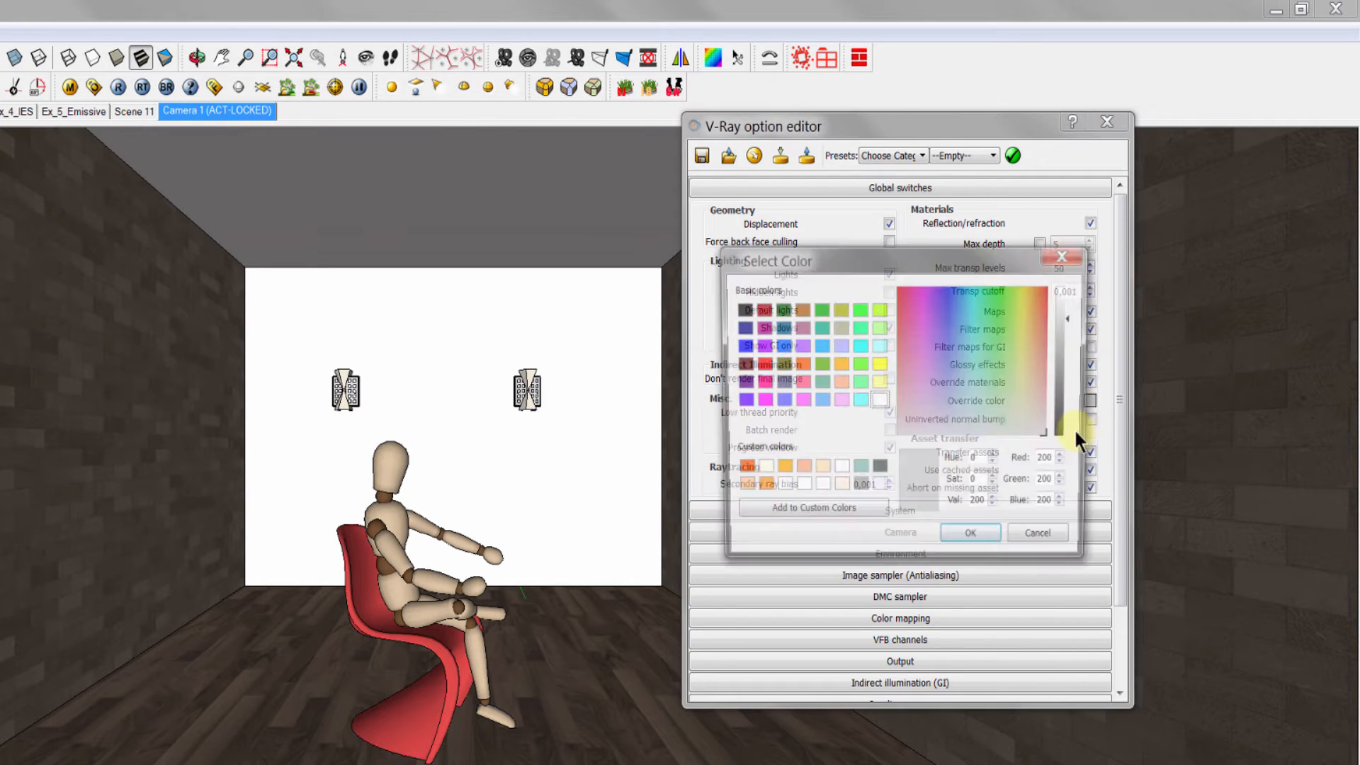
left_click_drag(1069, 316, 1072, 285)
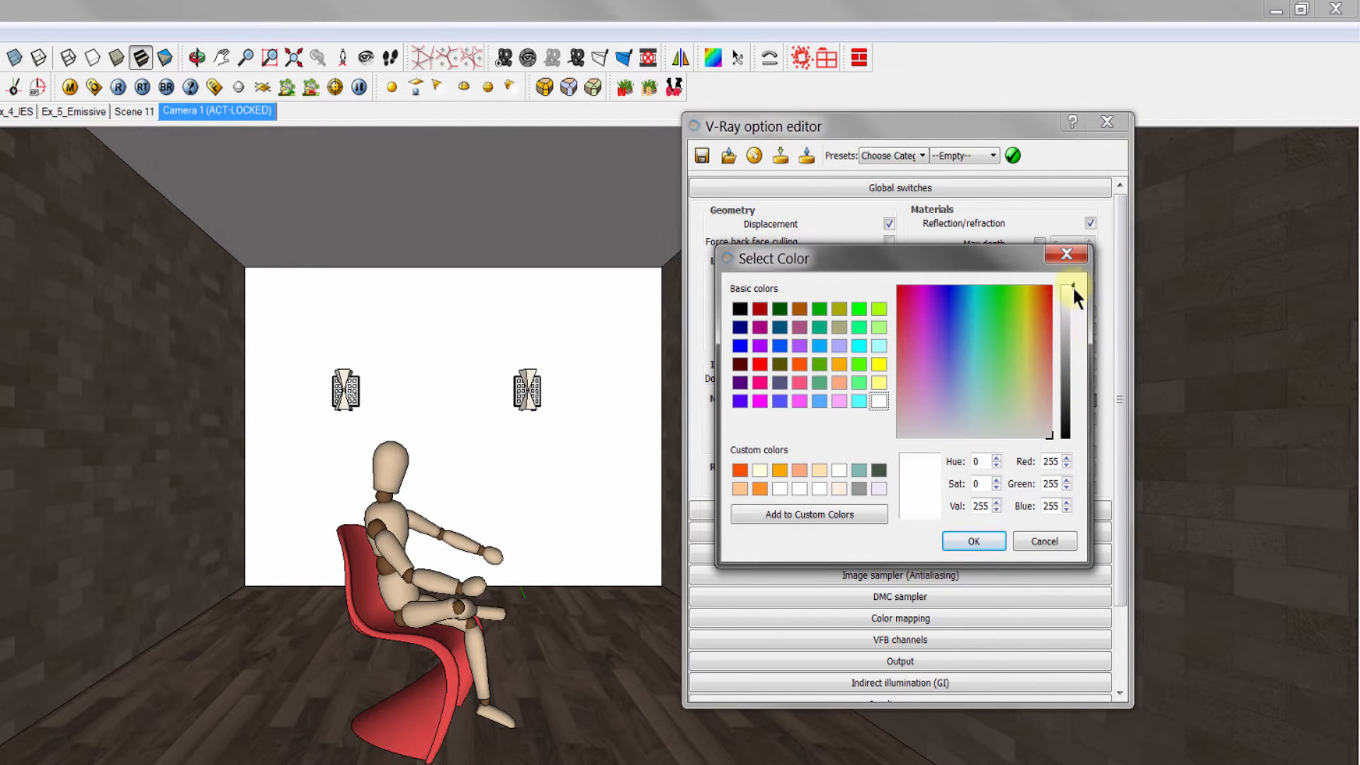
left_click(964, 539)
Enable ambient occlusion in V-Ray's indirect illumination with amount 1,8, 16 subdivs and radius 8,0.
left_click_drag(1118, 404, 1120, 653)
left_click(959, 585)
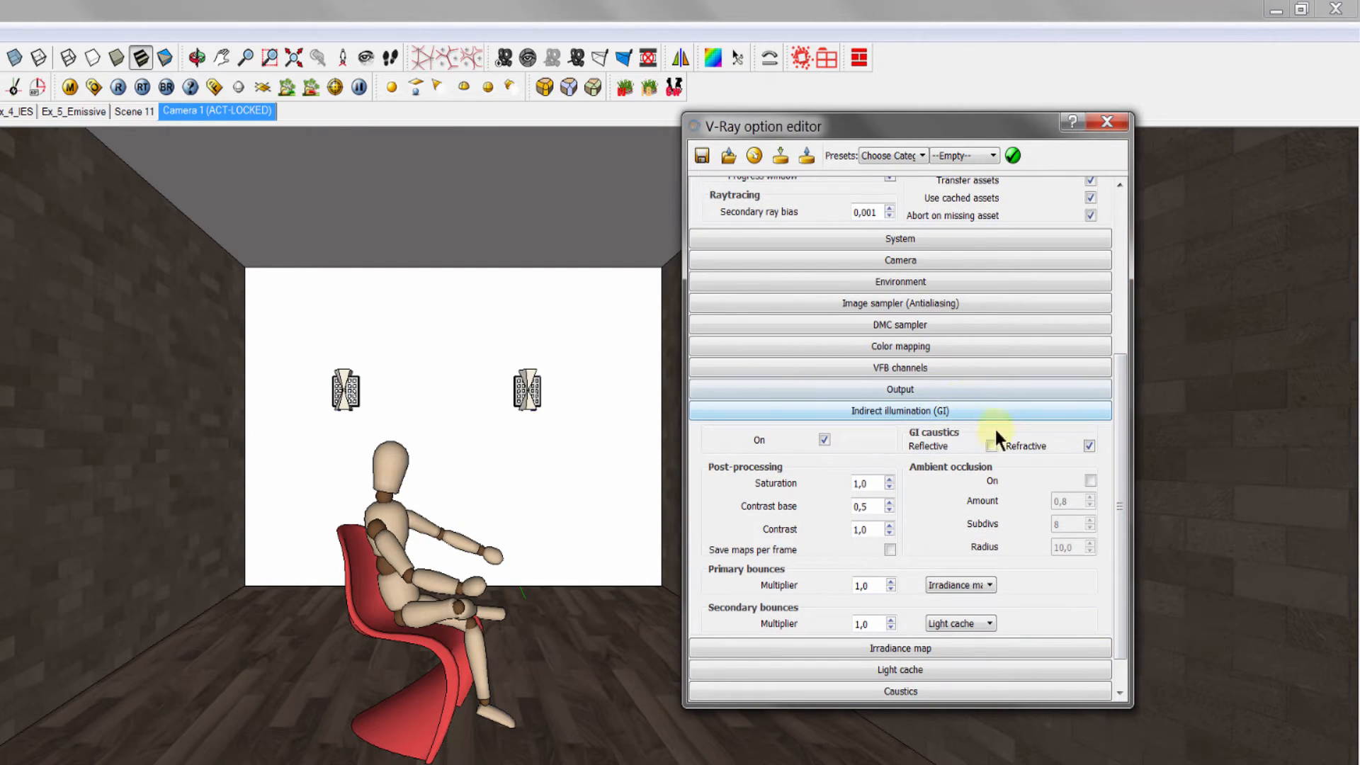
left_click(1089, 481)
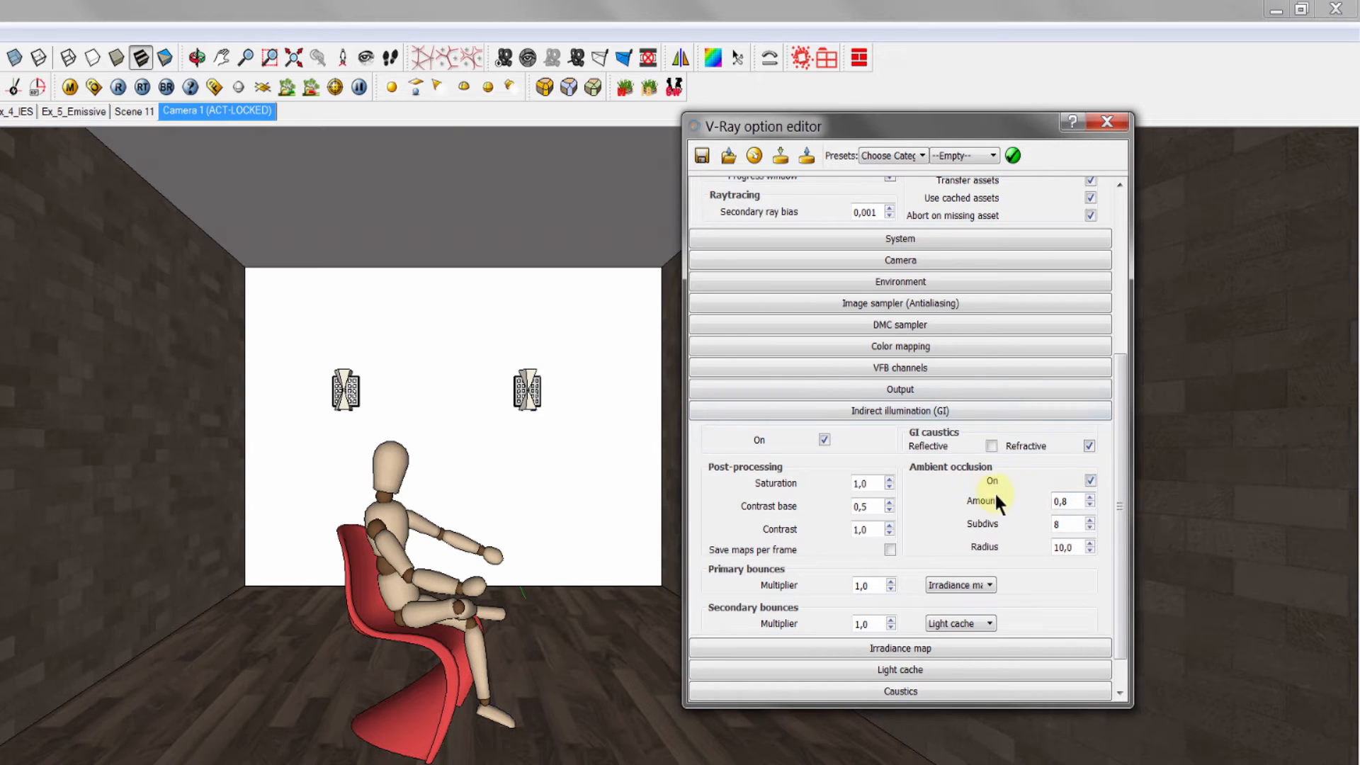
double_click(1069, 501)
double_click(1072, 525)
double_click(1072, 548)
type("8")
left_click(1073, 522)
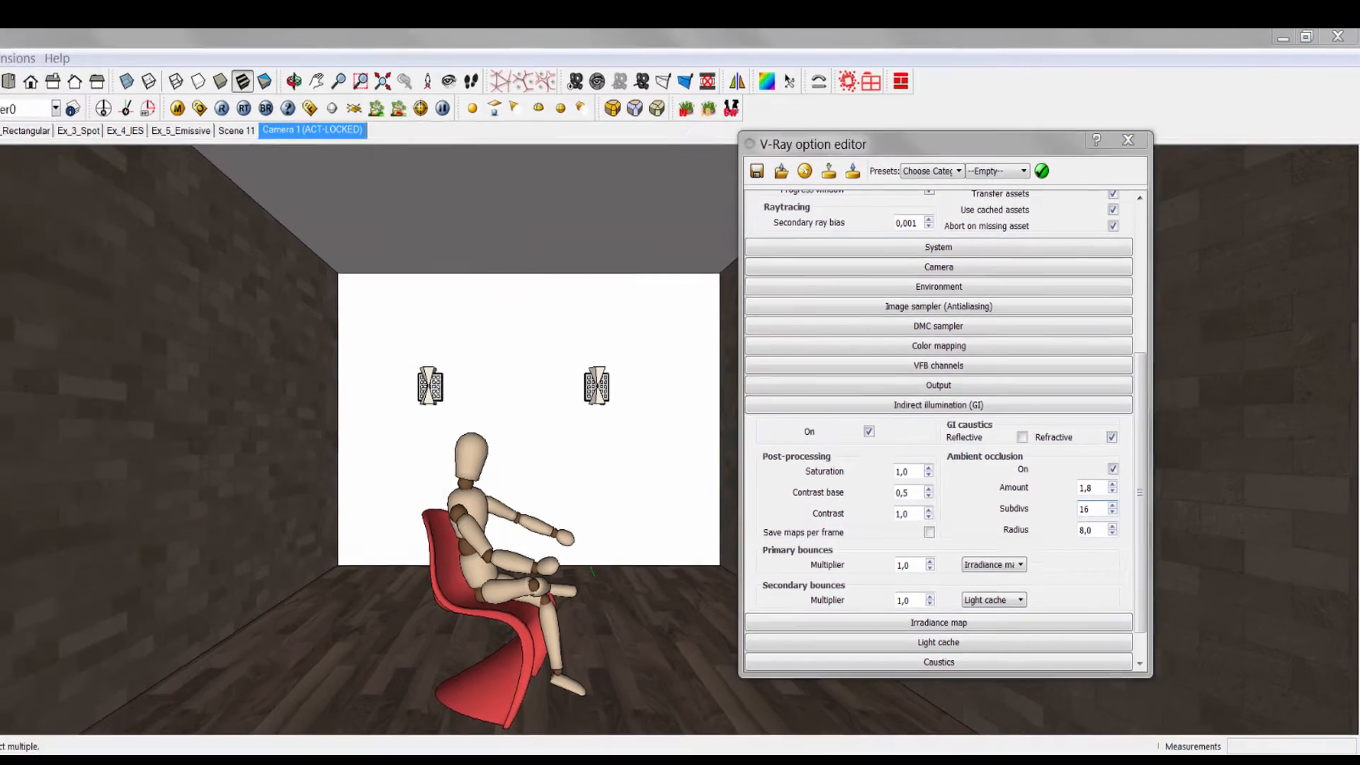
Switch to Windows Explorer, view the Cena_1_Render_AO image and return to SketchUp.
key("alt+Tab")
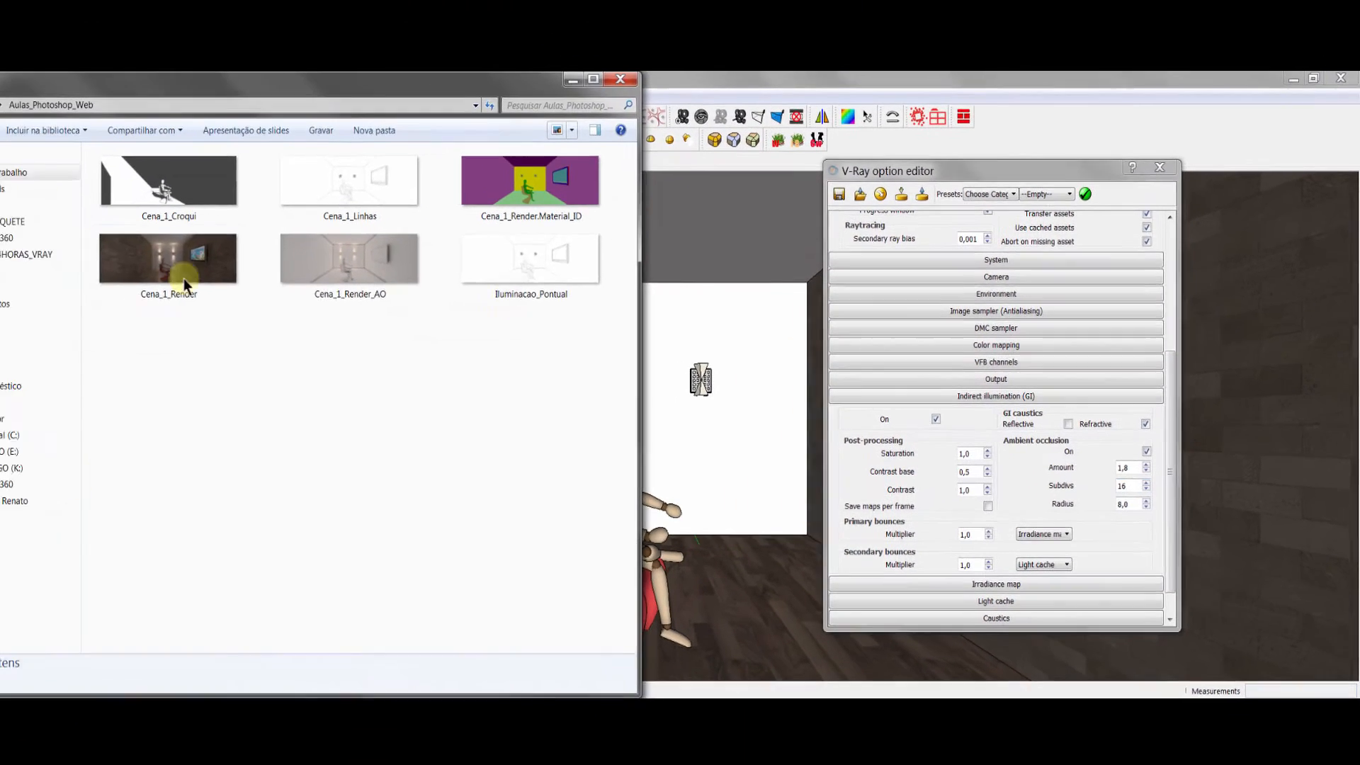
double_click(431, 270)
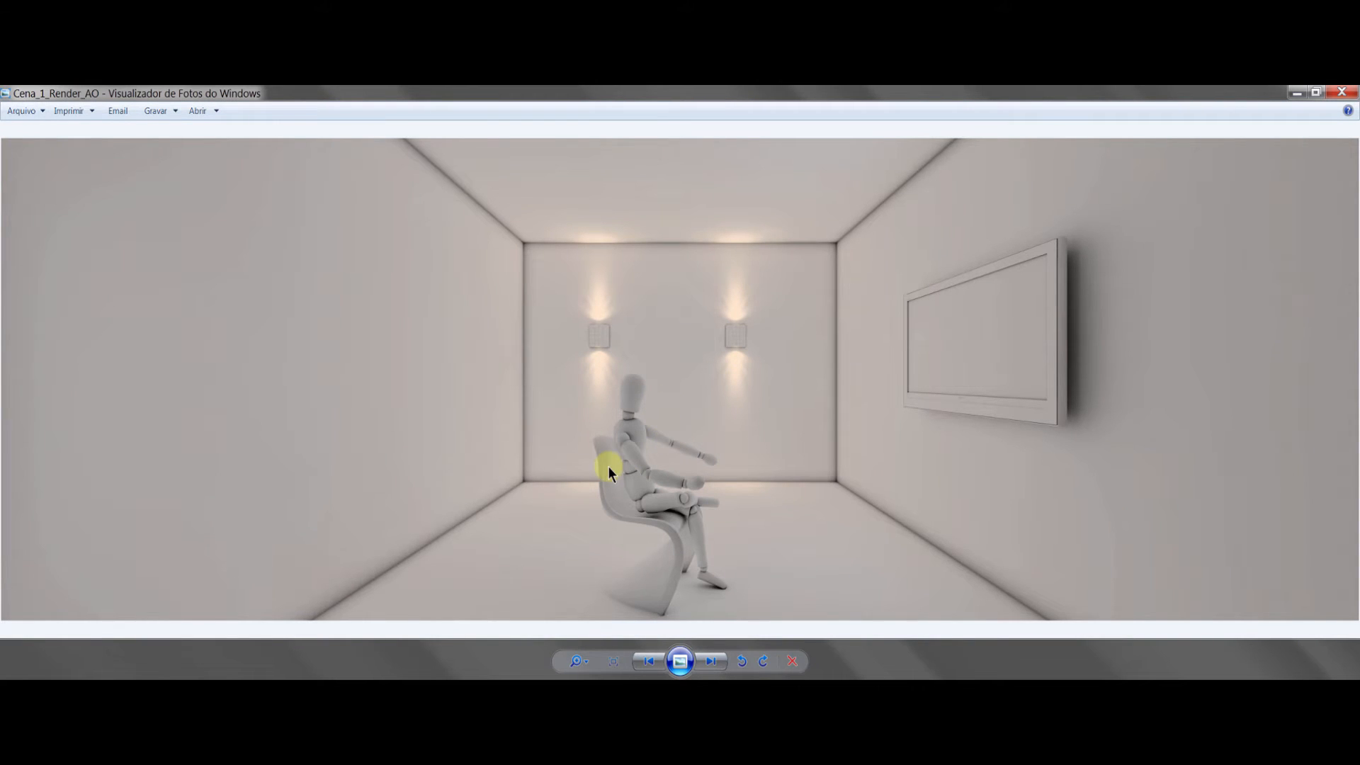
key("alt+Tab")
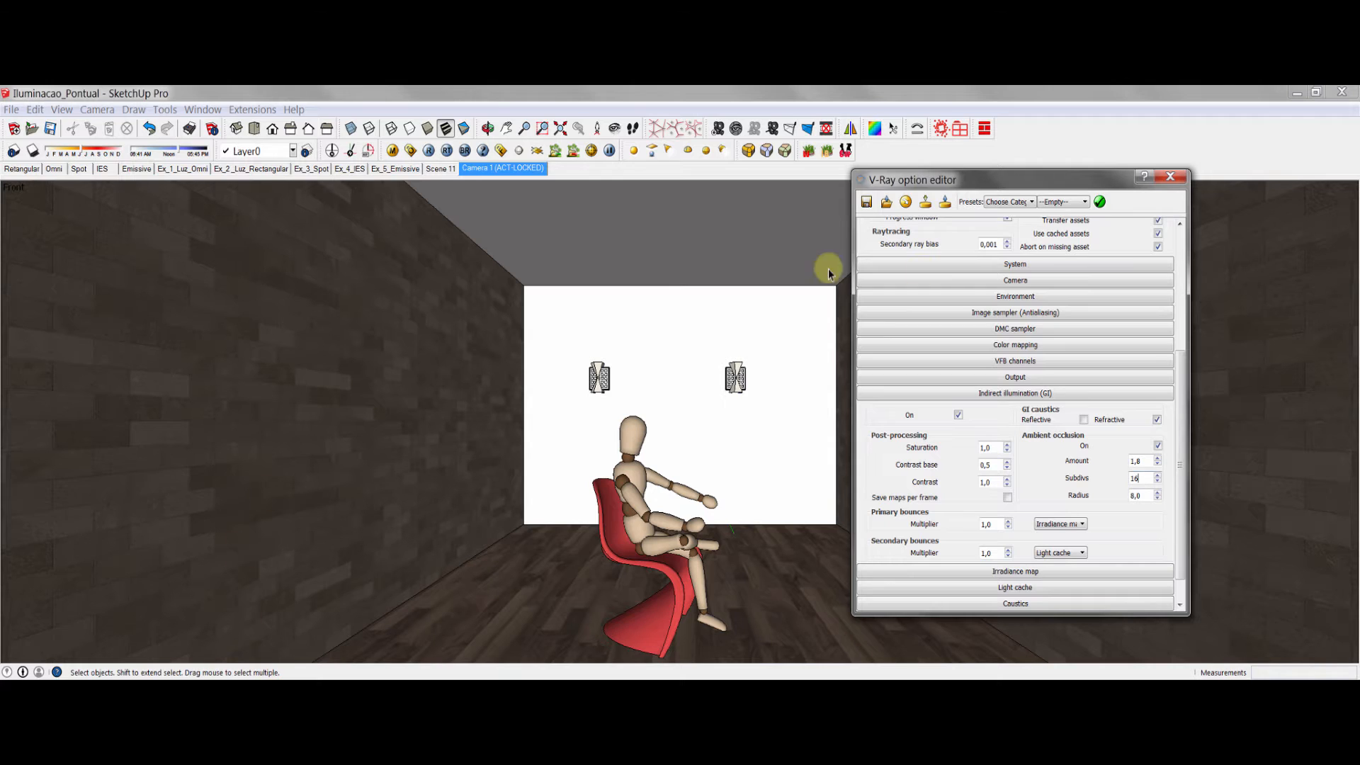
Switch to Photoshop and open the Cena_1_Render_AO image from the Aulas_Photoshop_Web folder as a separate document.
key("alt+Tab")
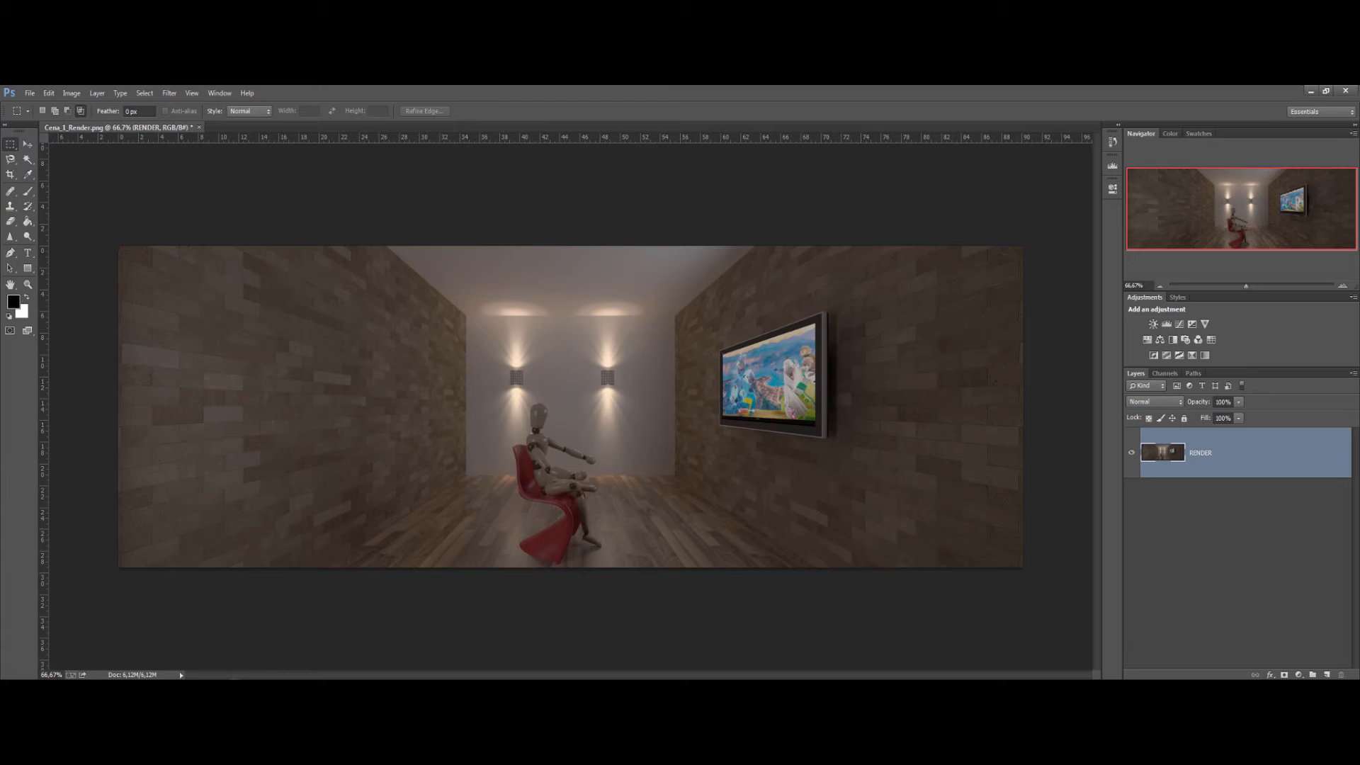
key("v")
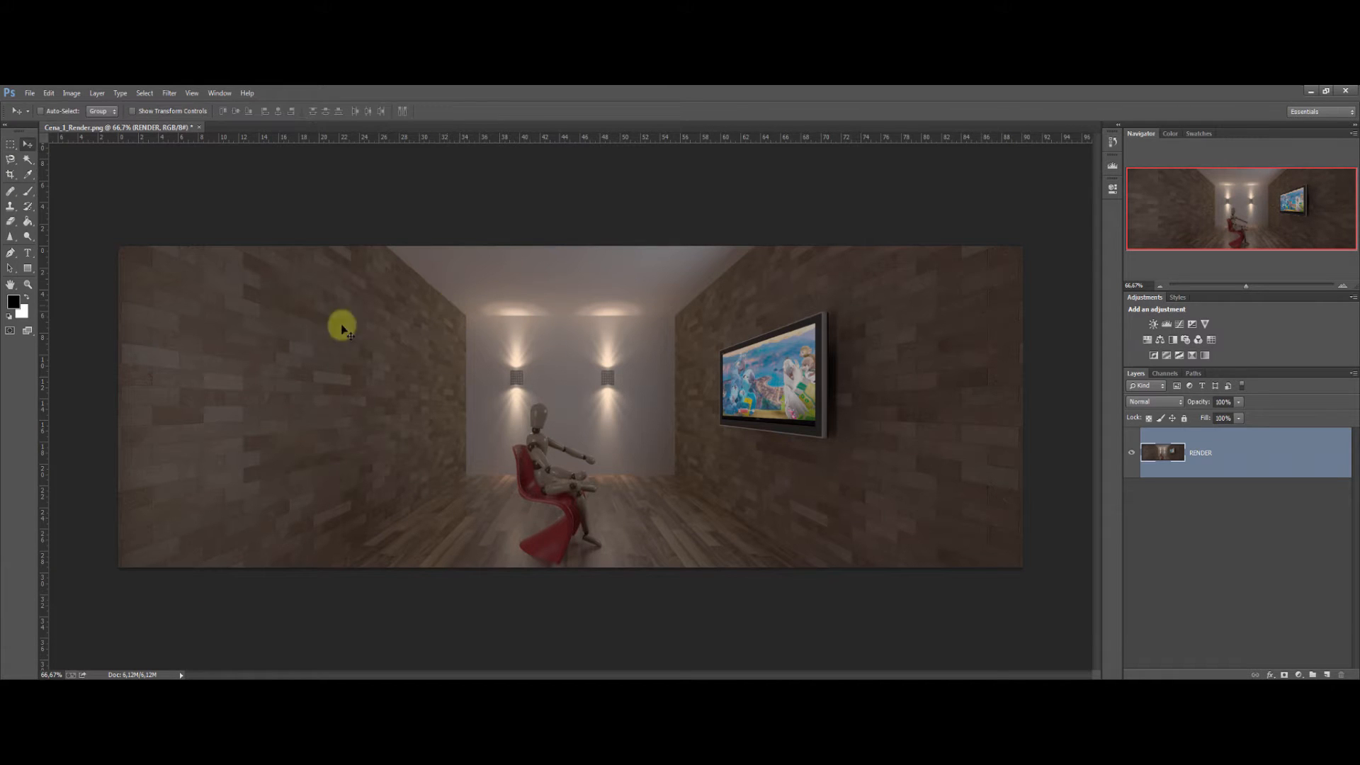
left_click(30, 93)
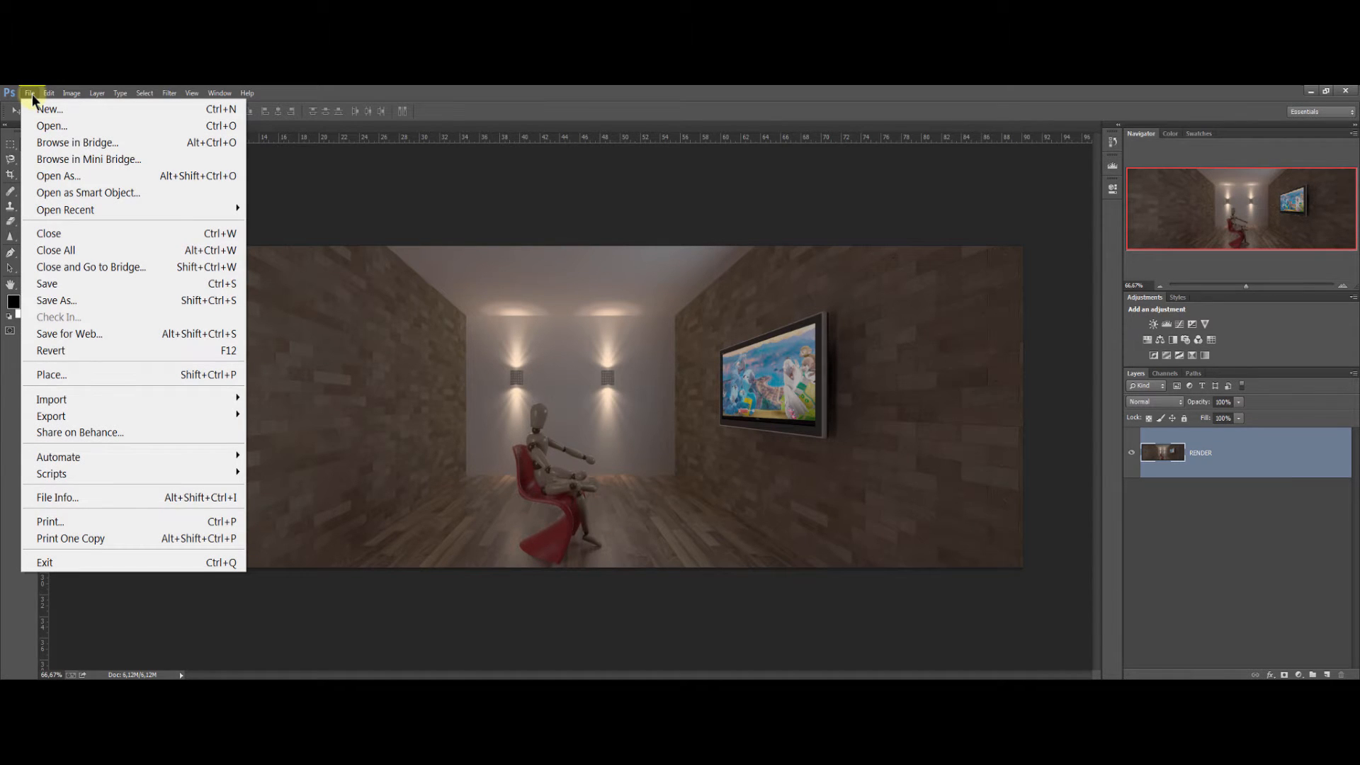
left_click(66, 124)
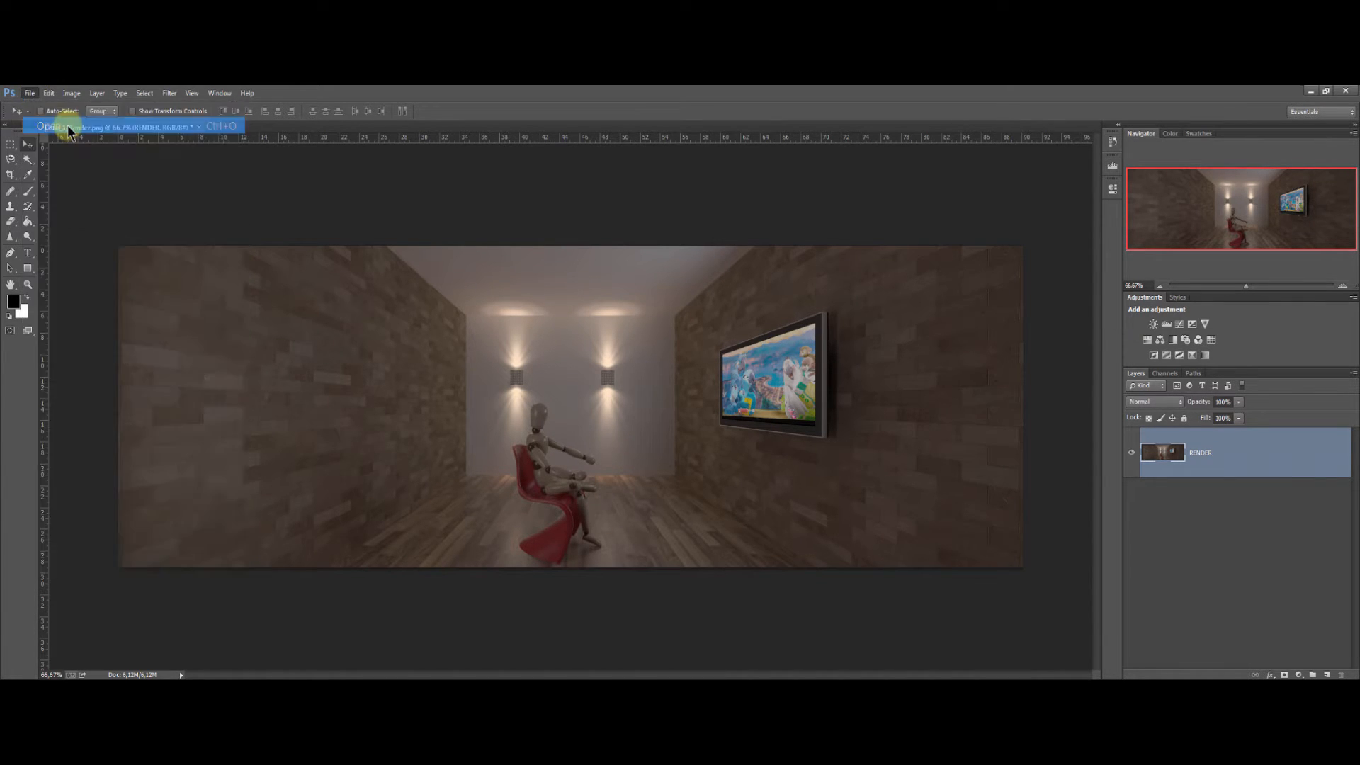
left_click(624, 283)
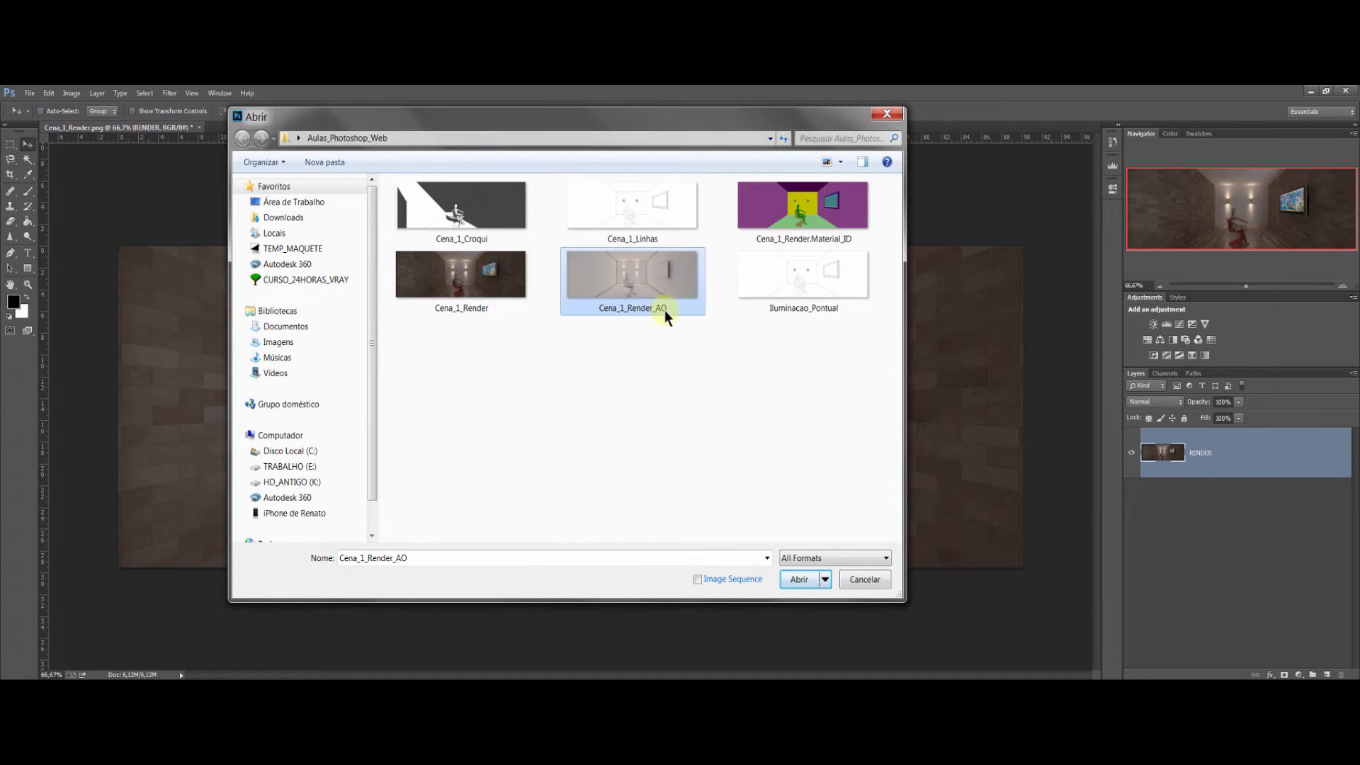
left_click(797, 579)
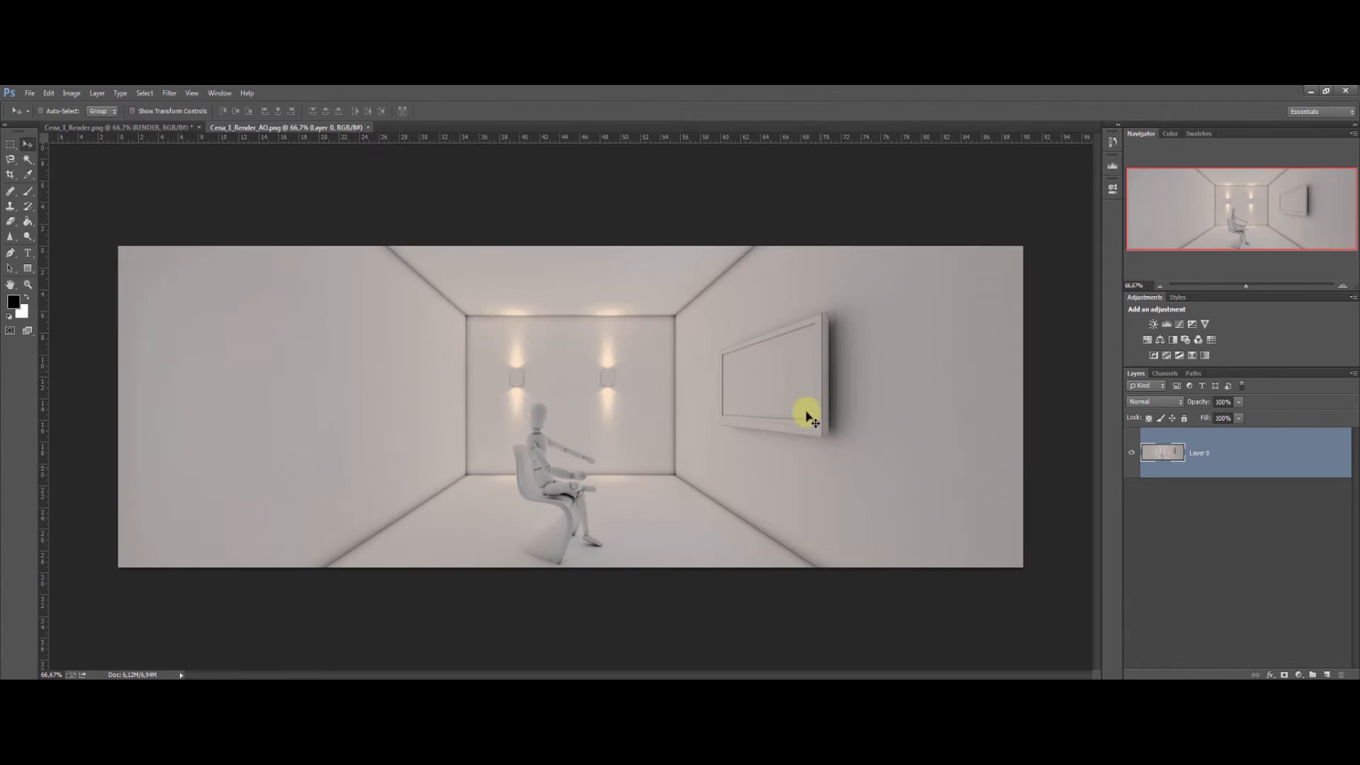
Compare the framing of the Cena_1_Render and Cena_1_Render_AO documents by alternating between them.
left_click(158, 127)
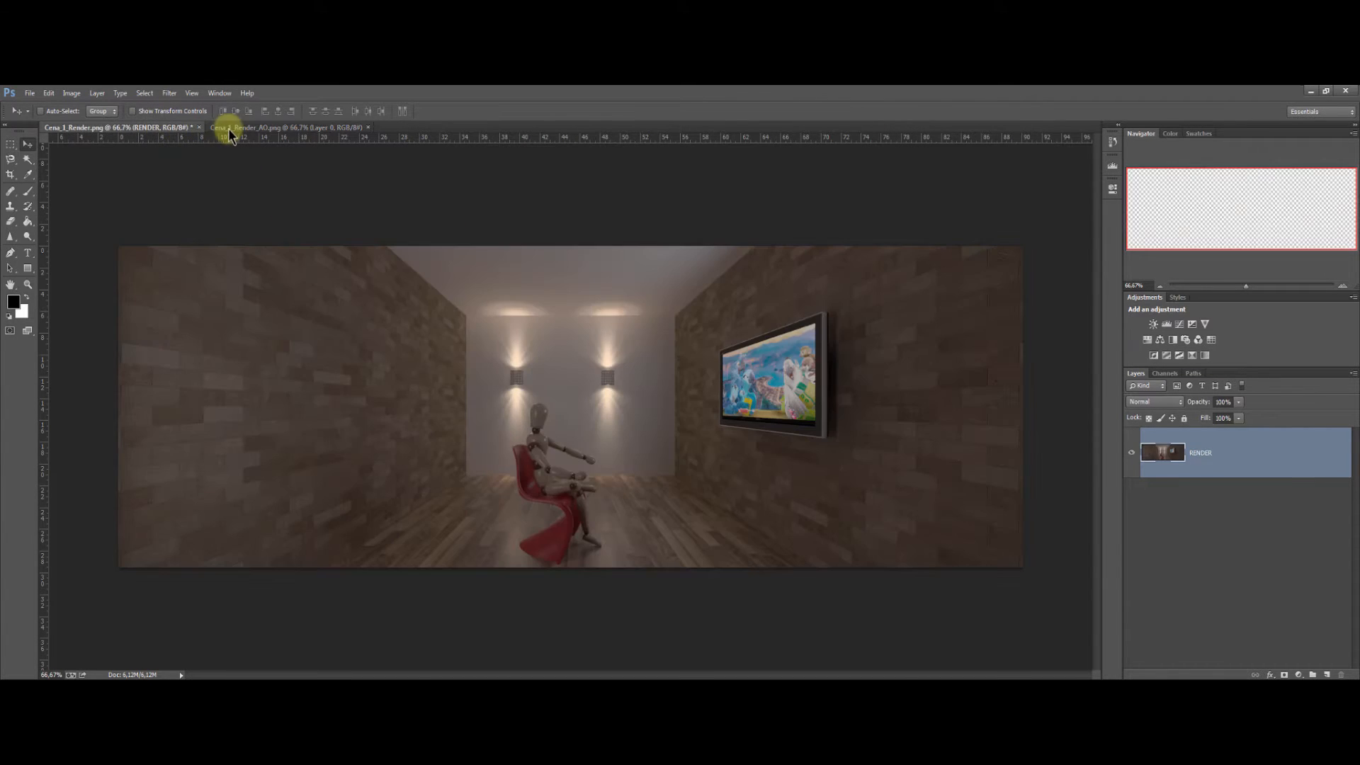
left_click(226, 128)
left_click(182, 127)
left_click(222, 128)
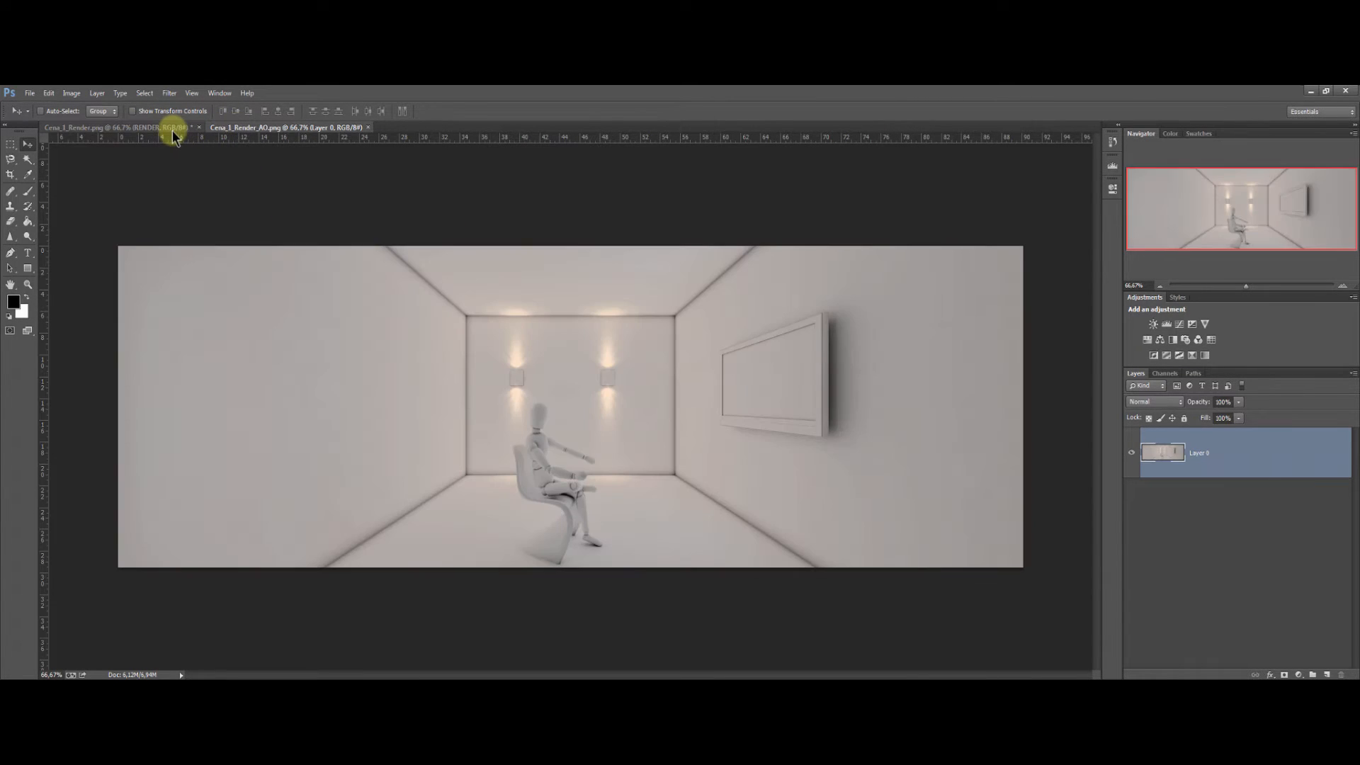
left_click(171, 129)
left_click(227, 127)
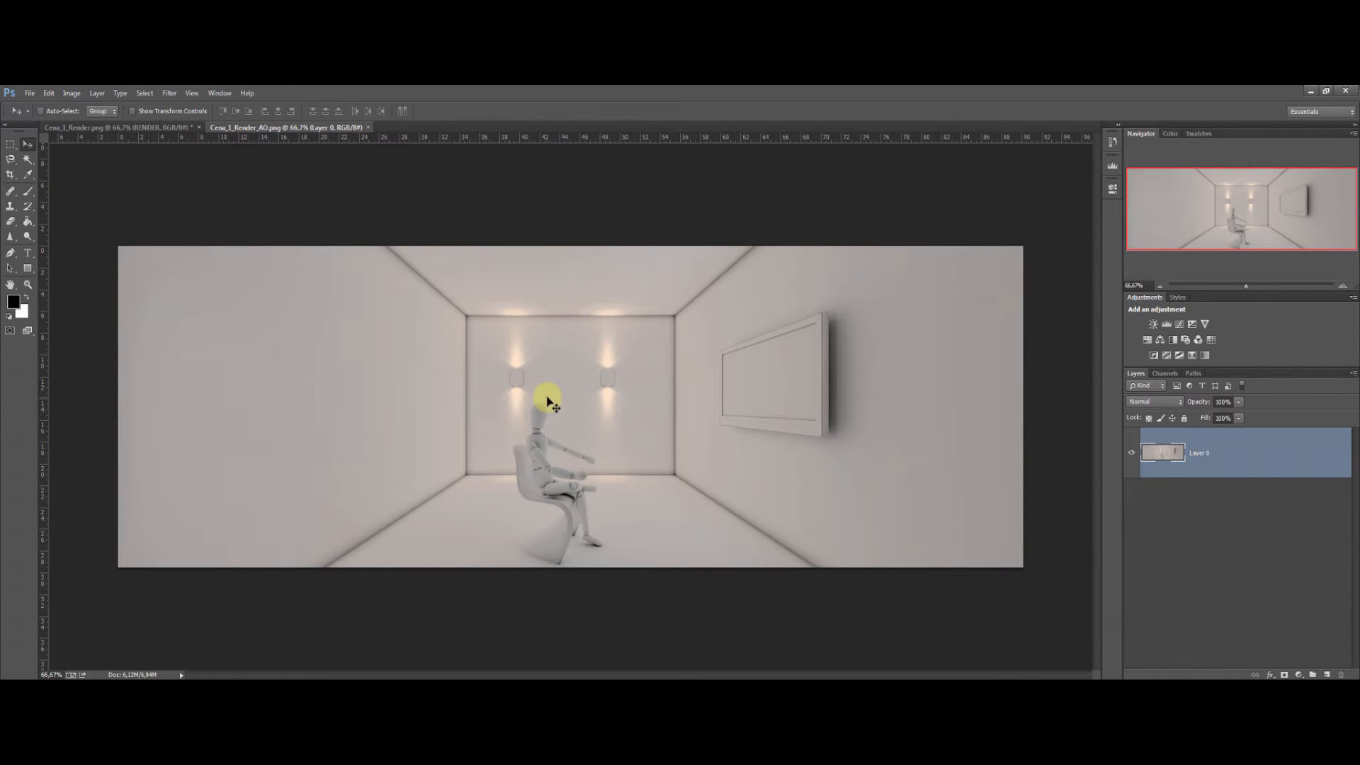
Copy the ambient occlusion image into the Cena_1_Render document with the Move tool and delete the copied layer.
left_click_drag(540, 403, 403, 374)
left_click_drag(523, 435, 590, 448)
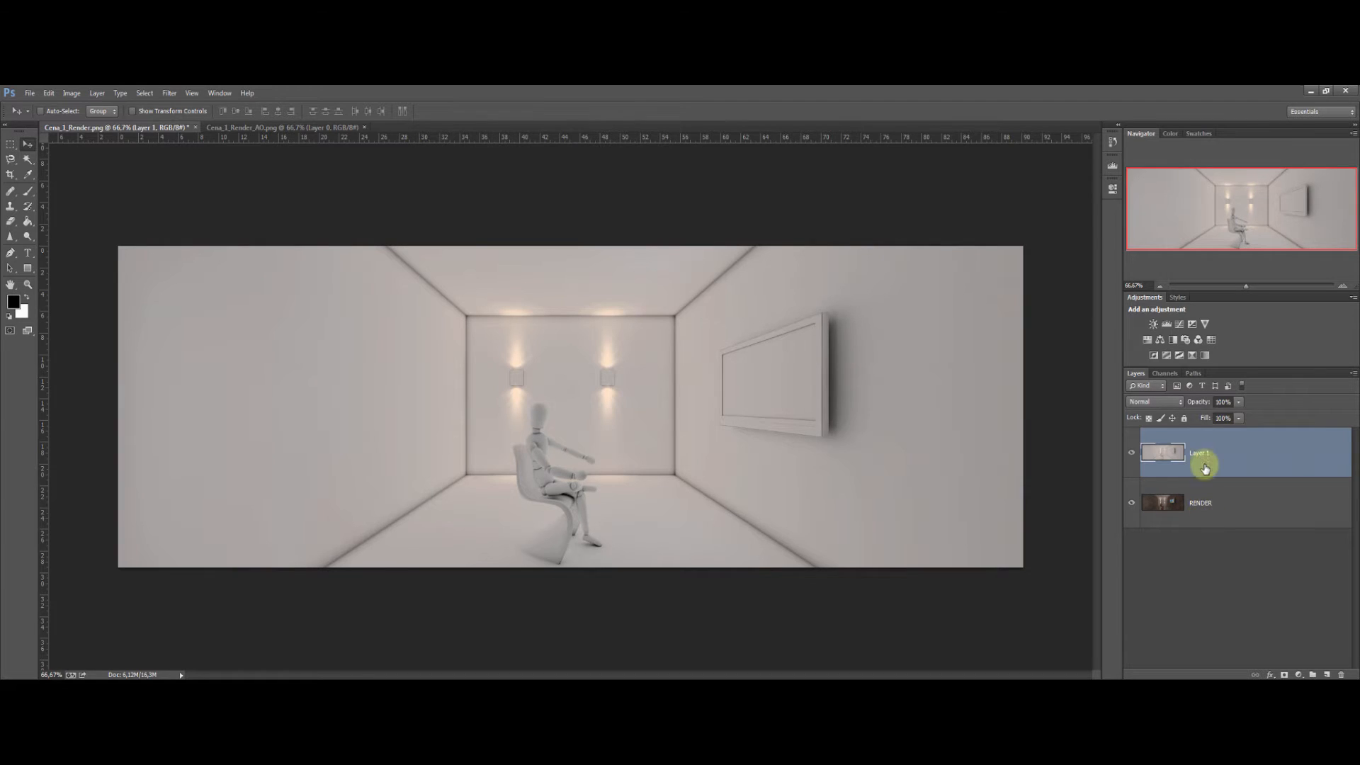
key("Delete")
Duplicate the layer of Cena_1_Render_AO into the Cena_1_Render.png document and delete the duplicate there.
left_click(246, 129)
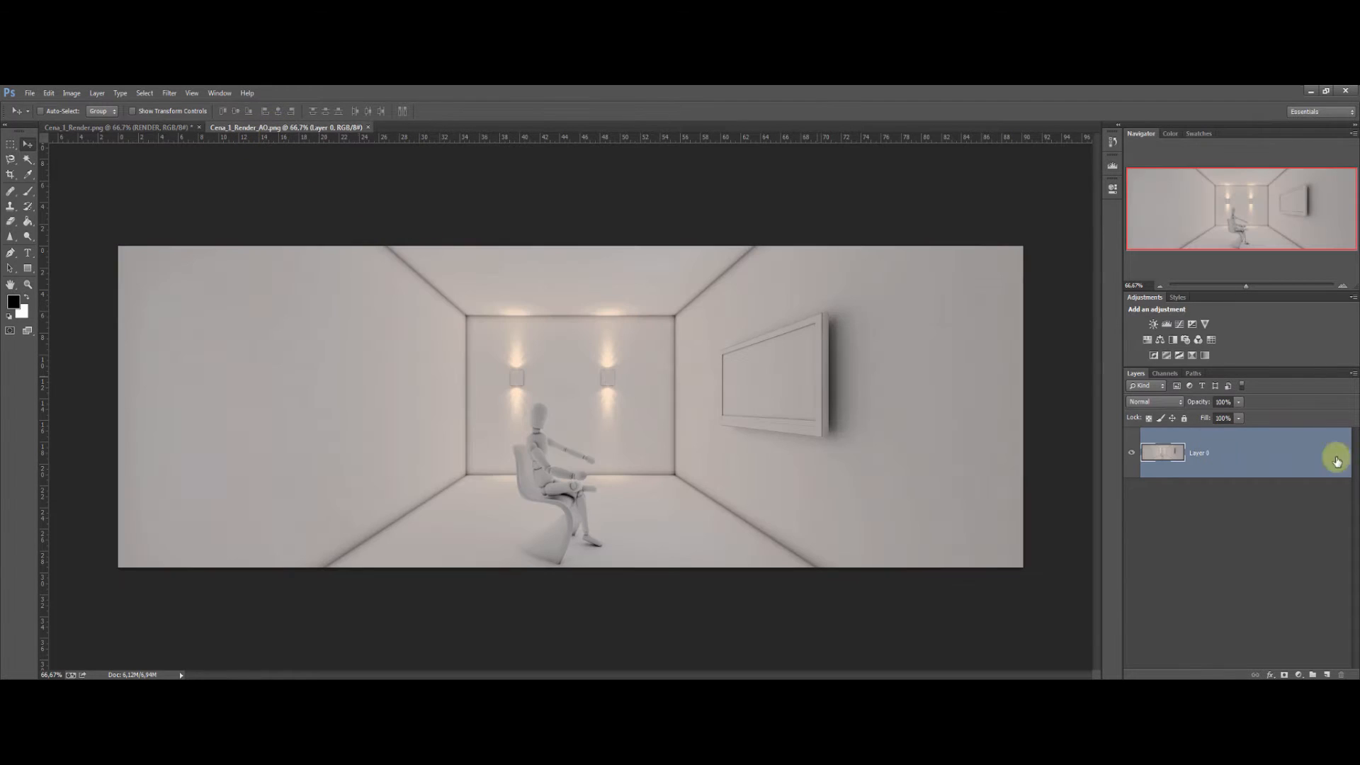
right_click(1208, 457)
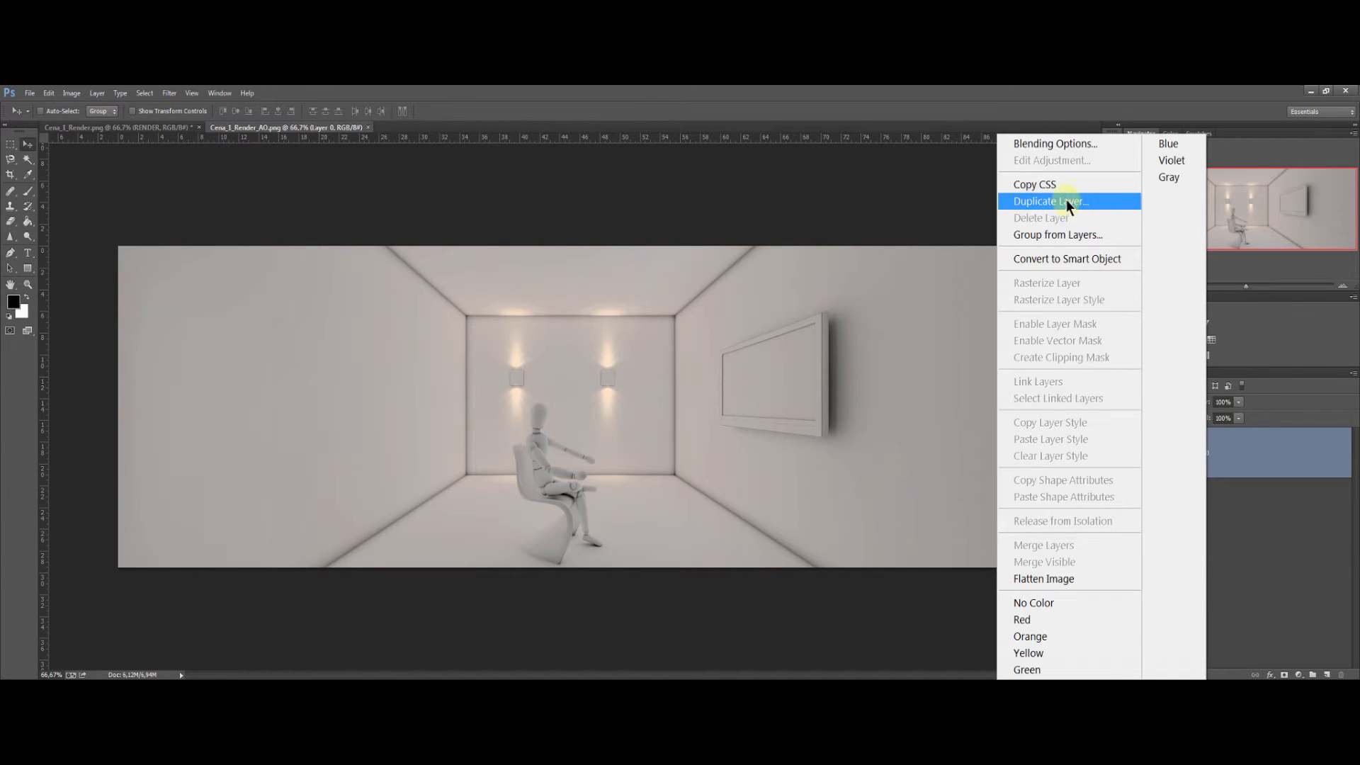
left_click(1092, 201)
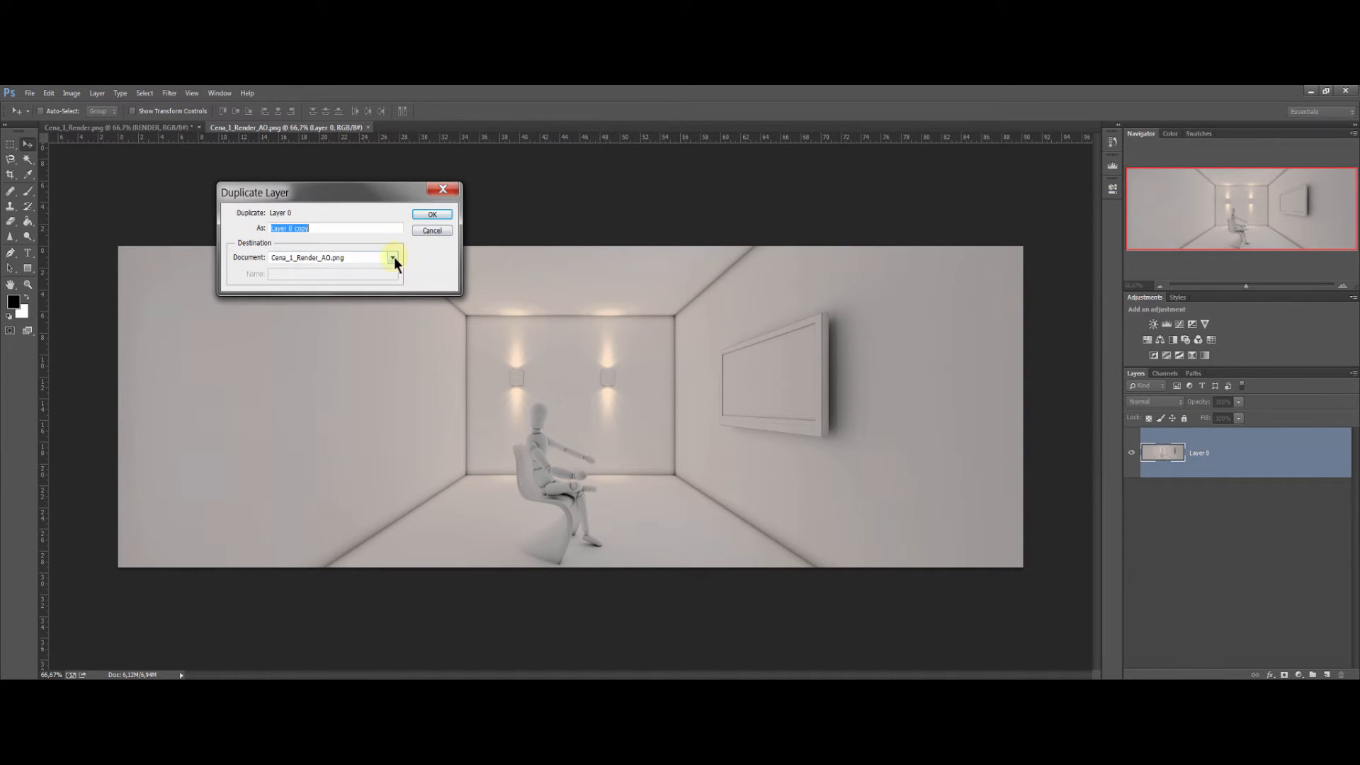
left_click_drag(388, 187, 797, 351)
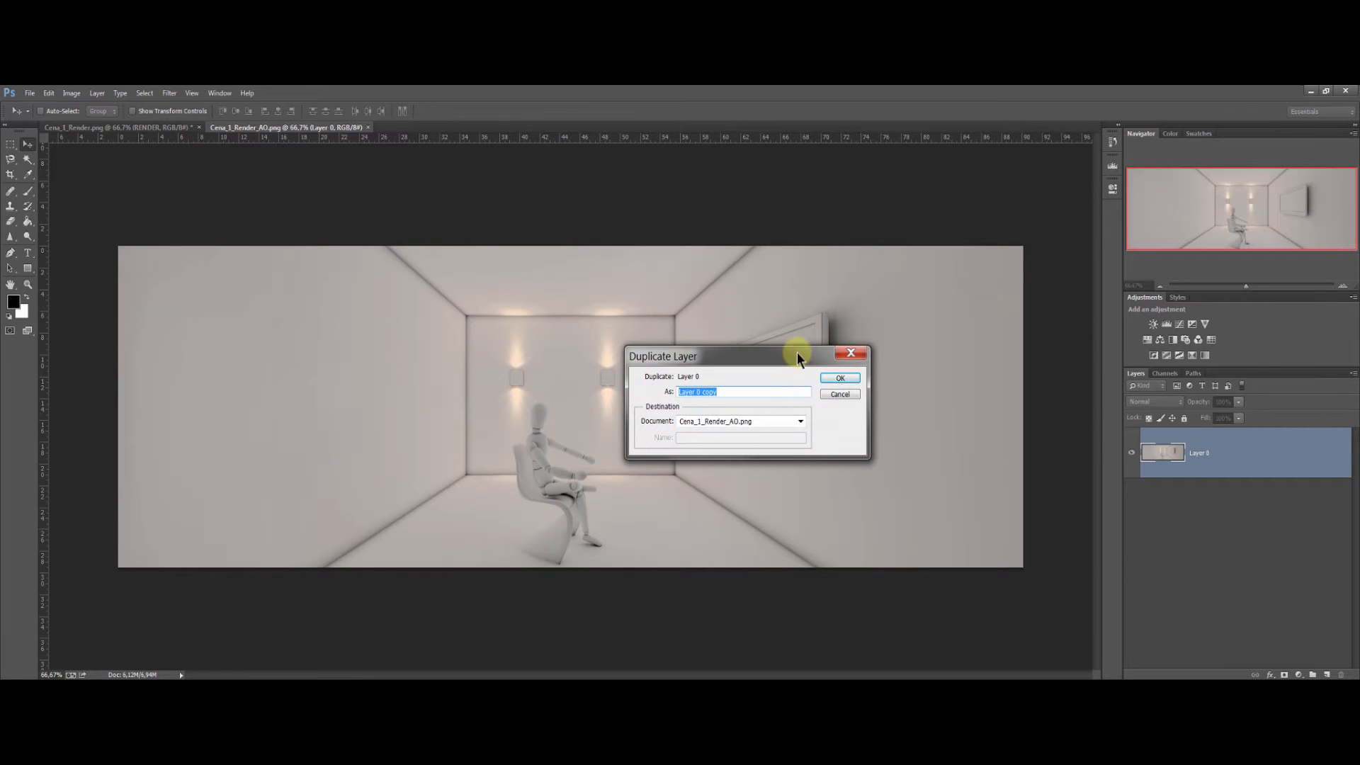
left_click(801, 422)
left_click(715, 433)
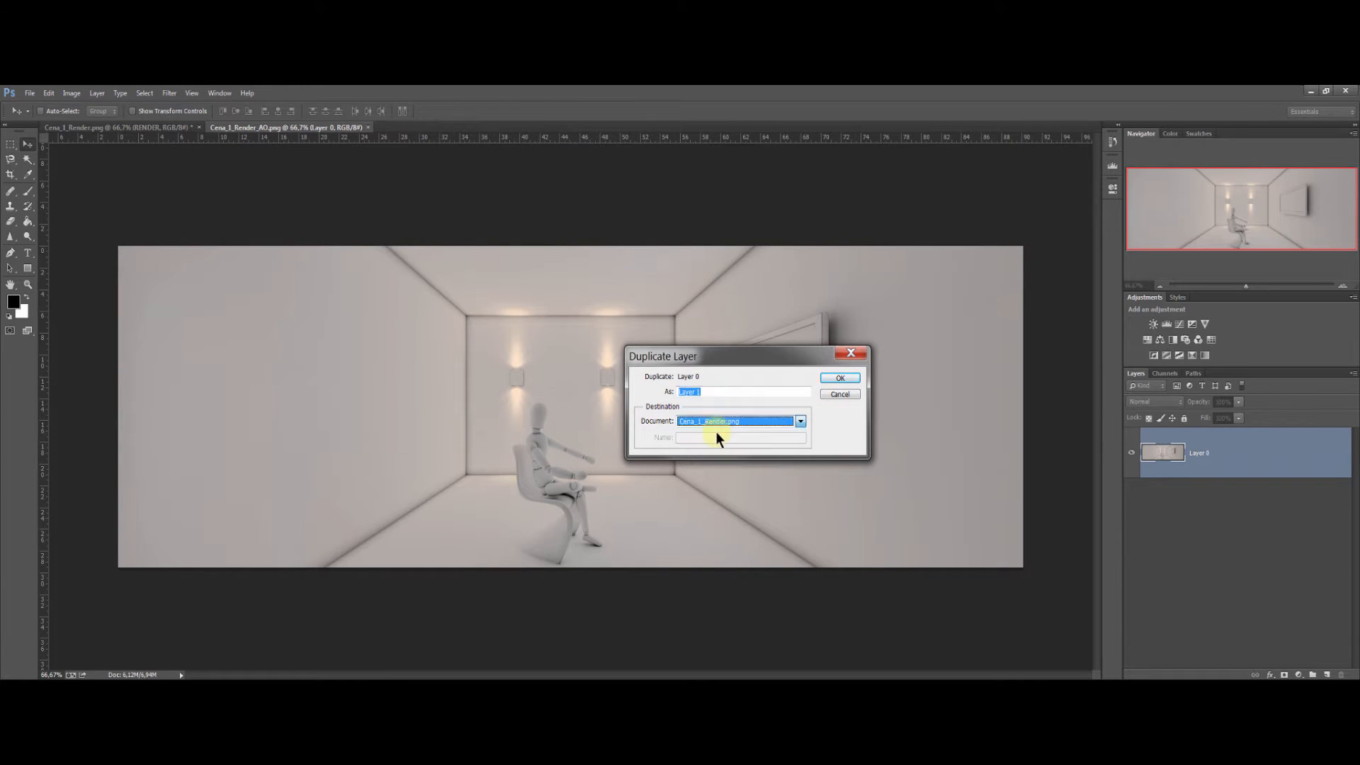
left_click(839, 378)
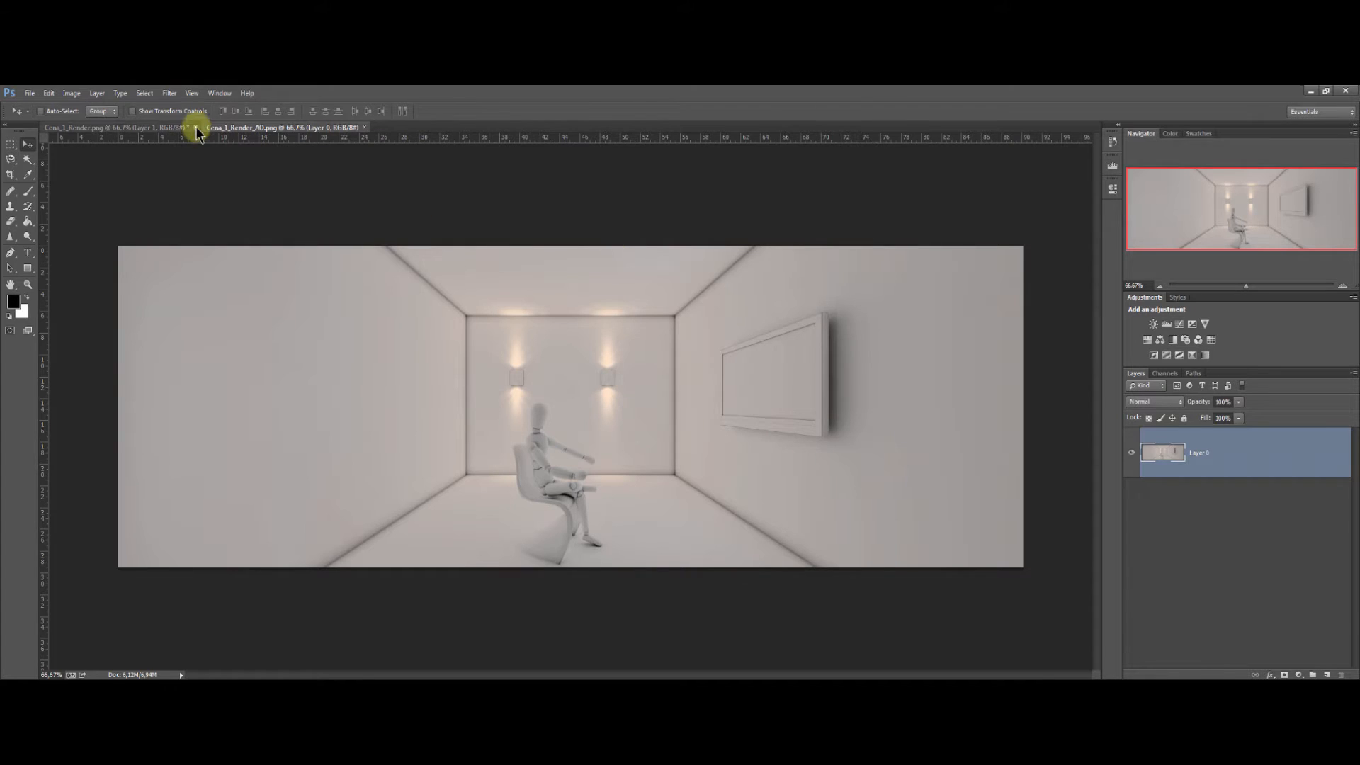
left_click(128, 128)
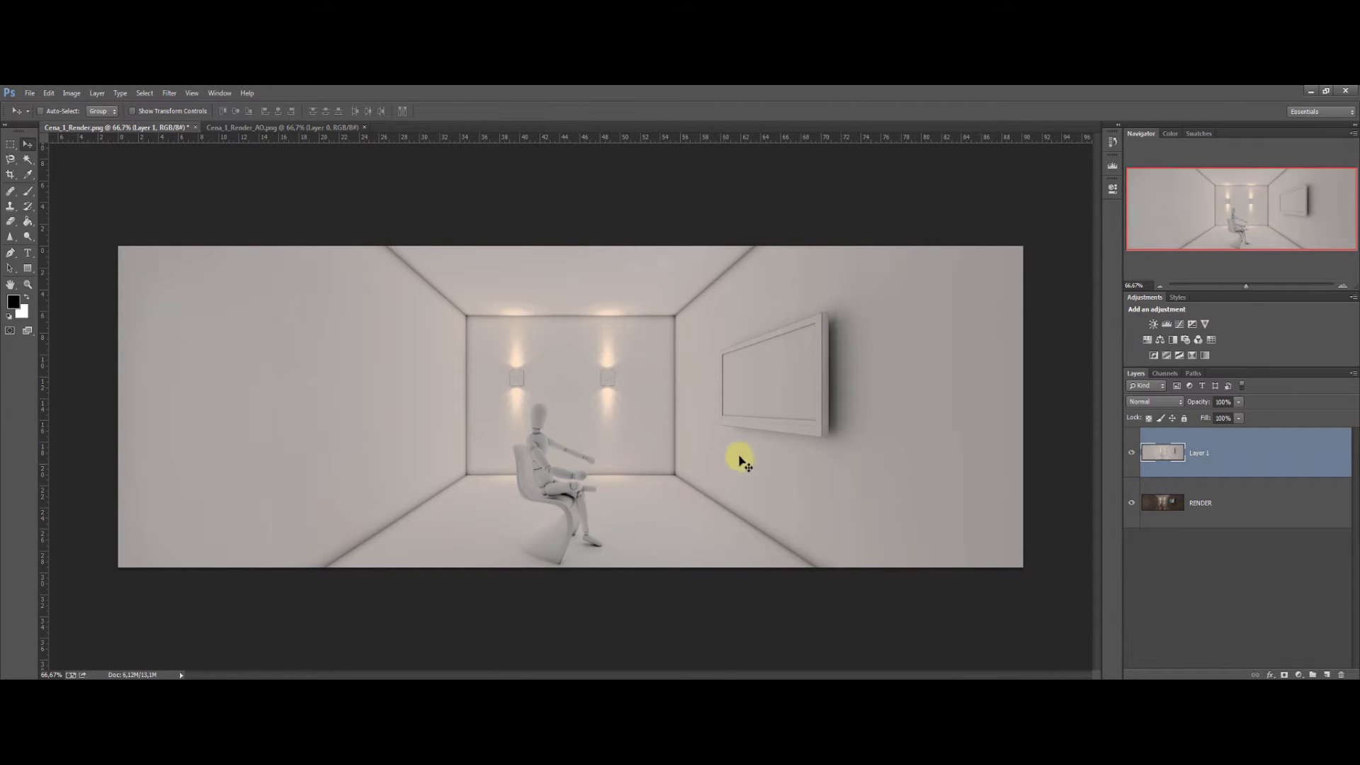
key("Delete")
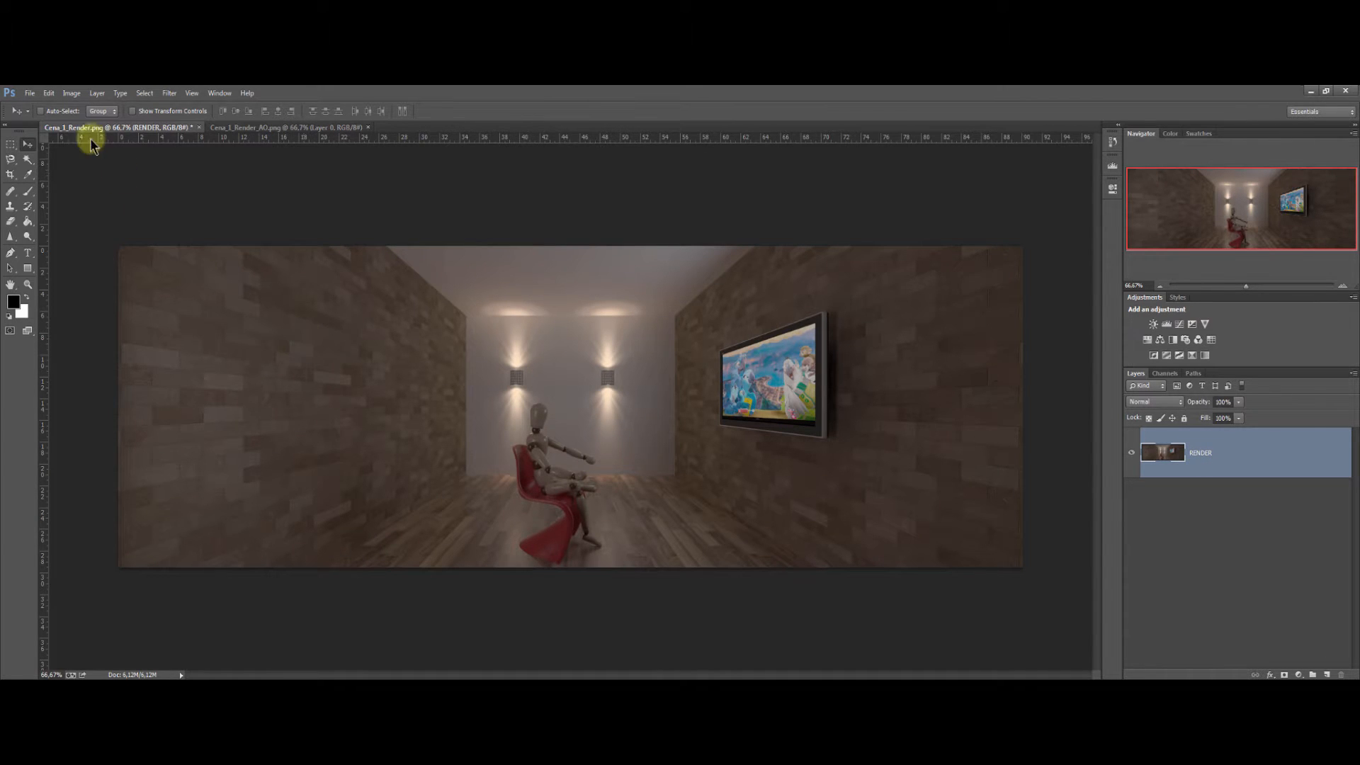
Place Cena_1_Render_AO in the render document, try scaling it from its edge and corner, and cancel the placement.
left_click(30, 93)
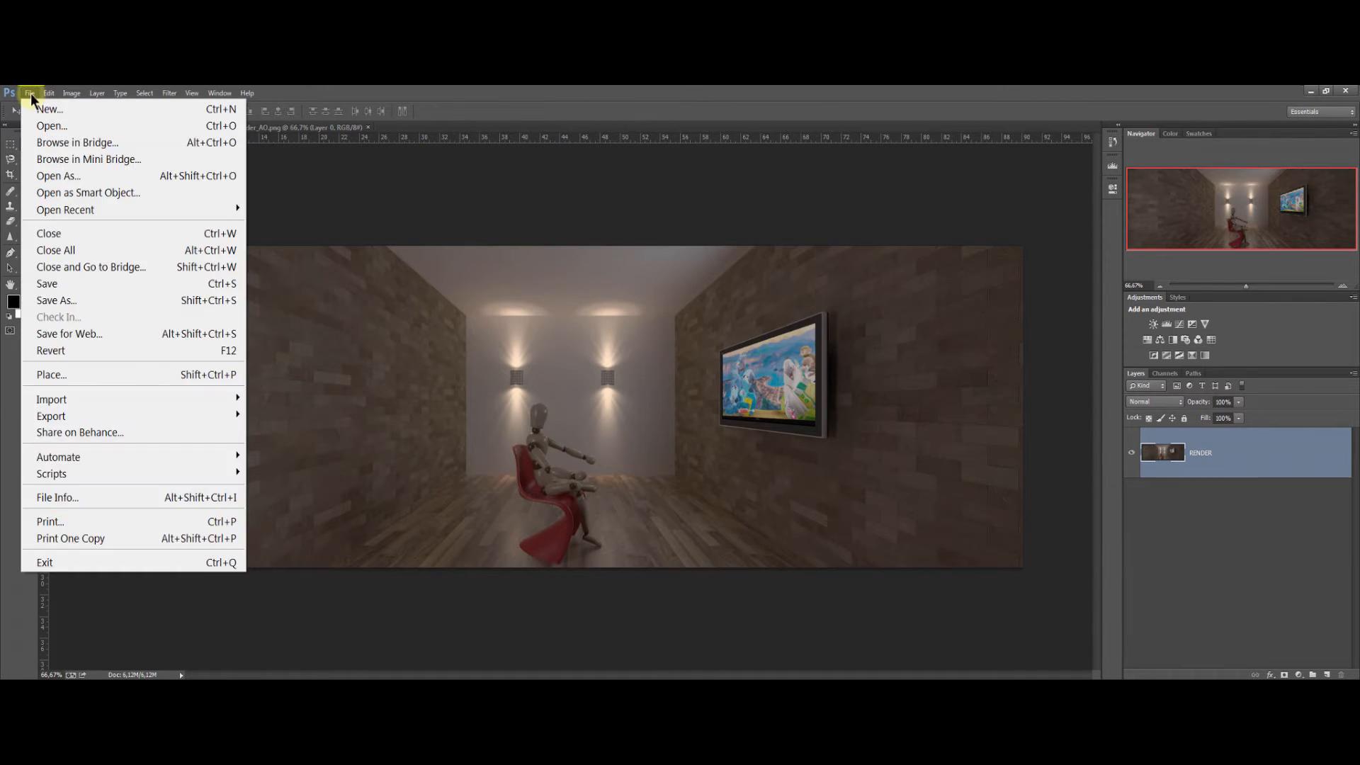
left_click(130, 374)
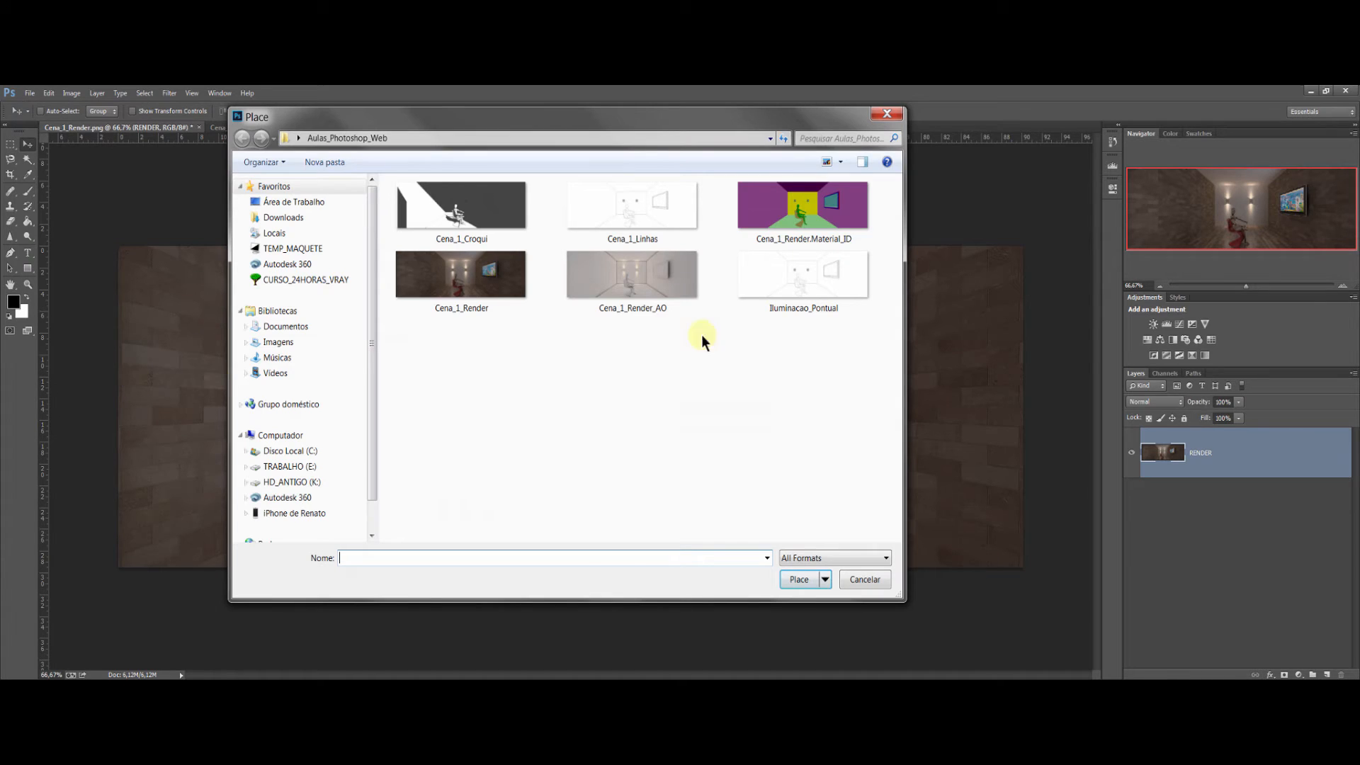
left_click(681, 279)
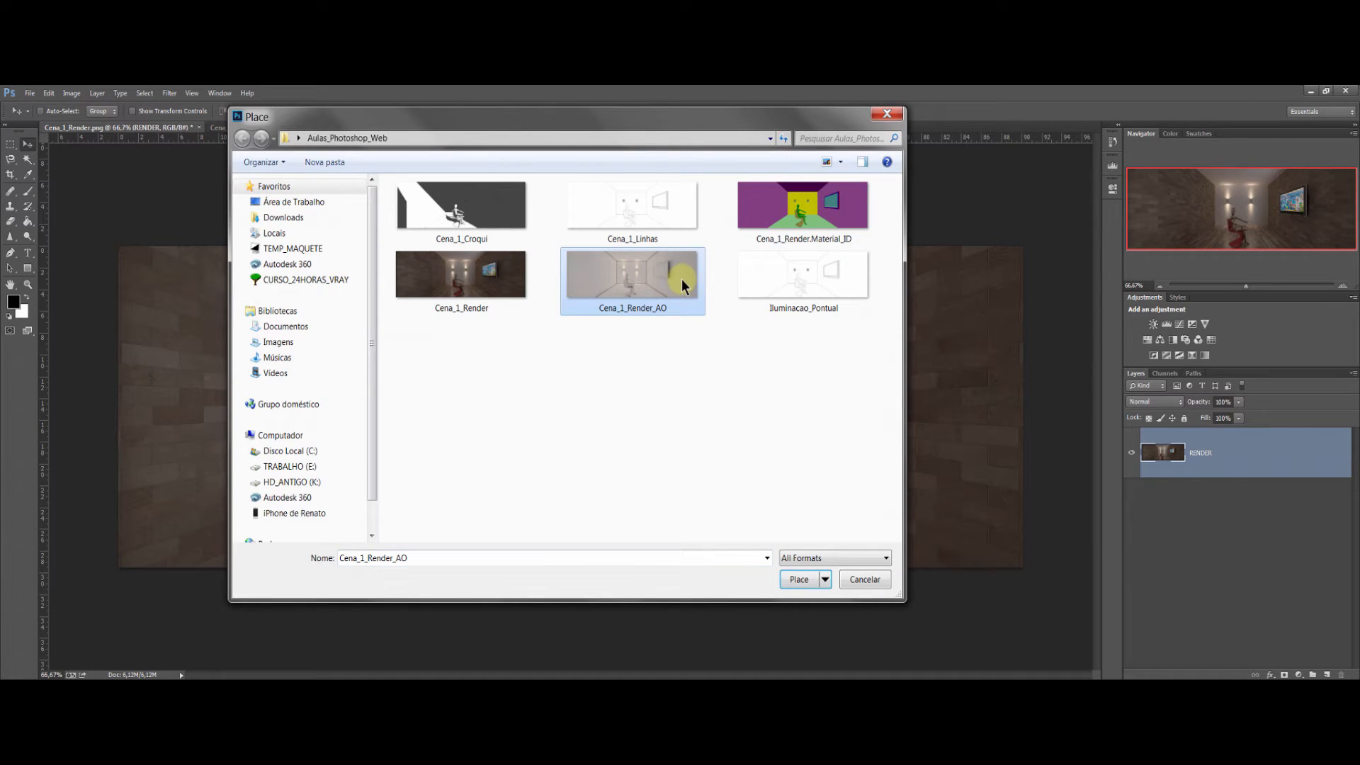
left_click(803, 579)
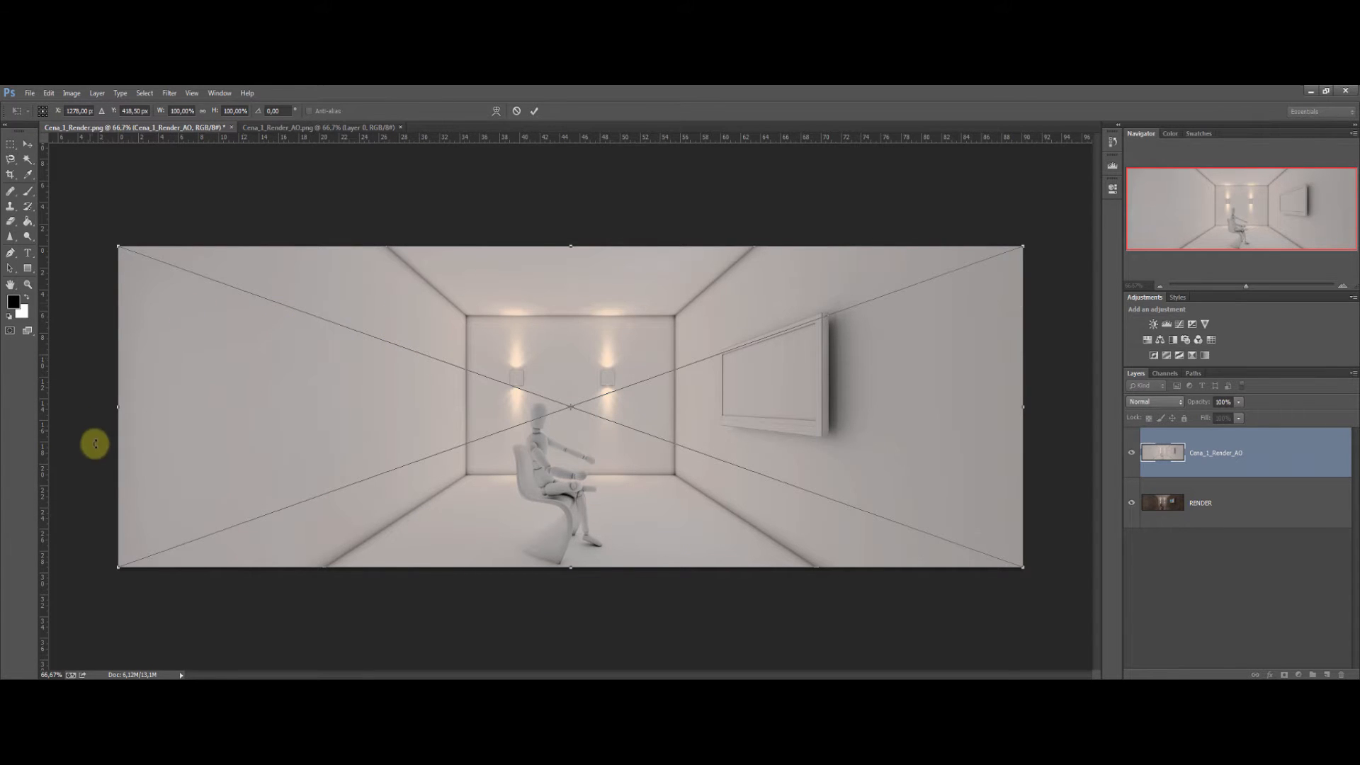
left_click_drag(115, 408, 261, 404)
key("ctrl+z")
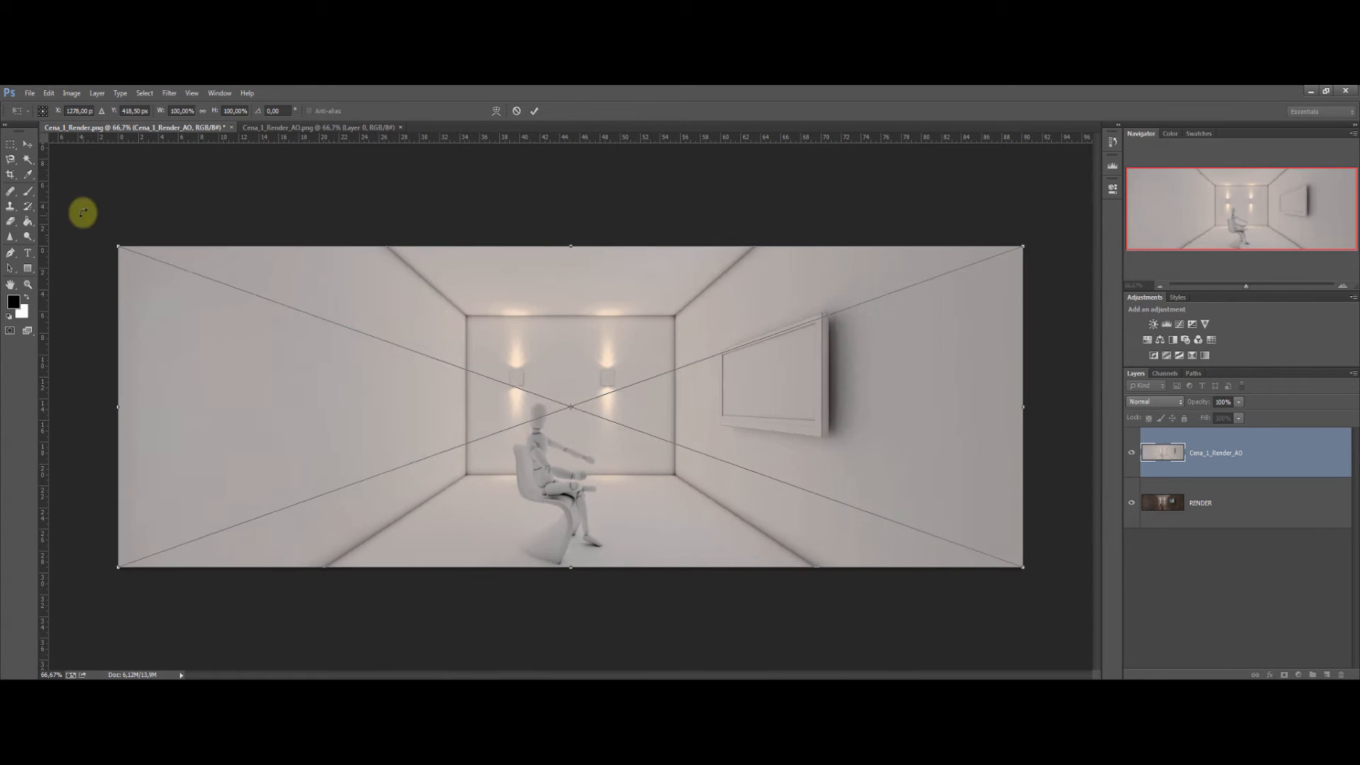
left_click_drag(117, 246, 262, 297)
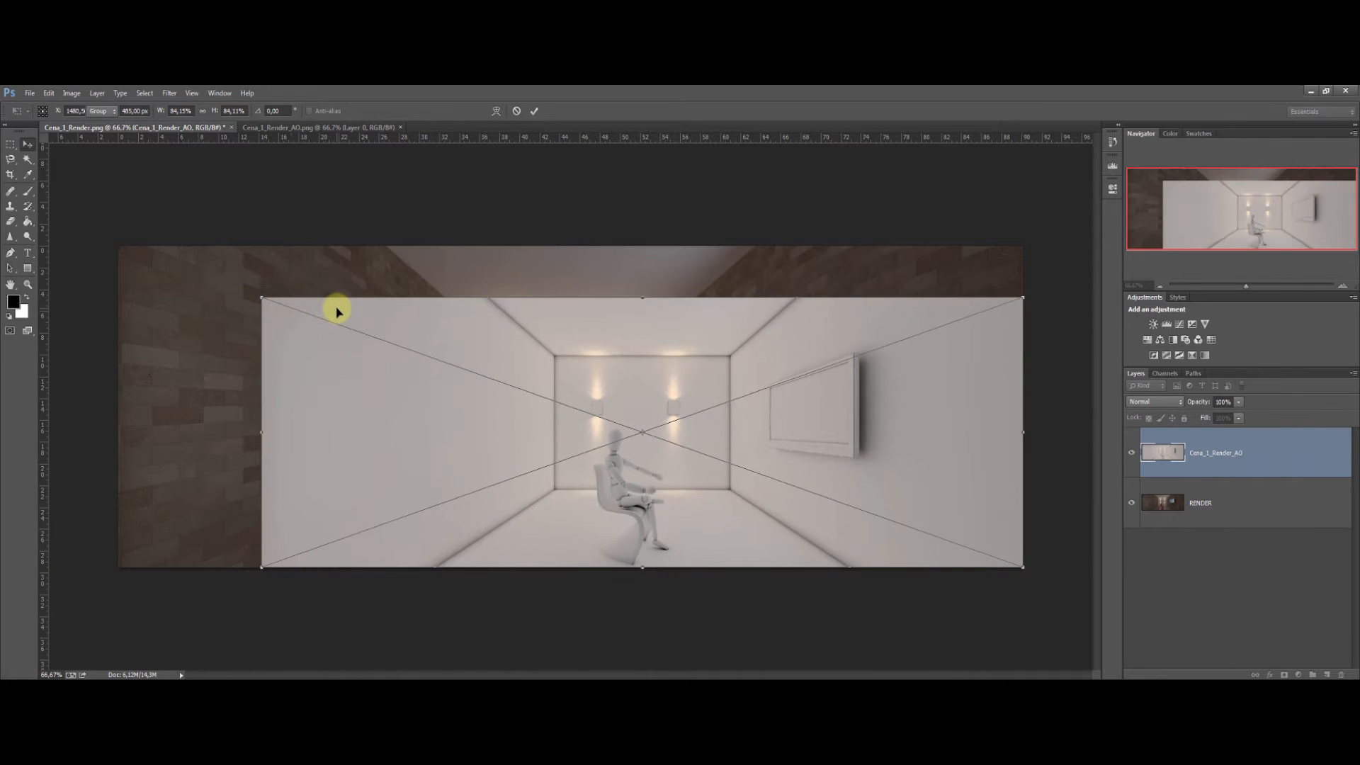
key("Escape")
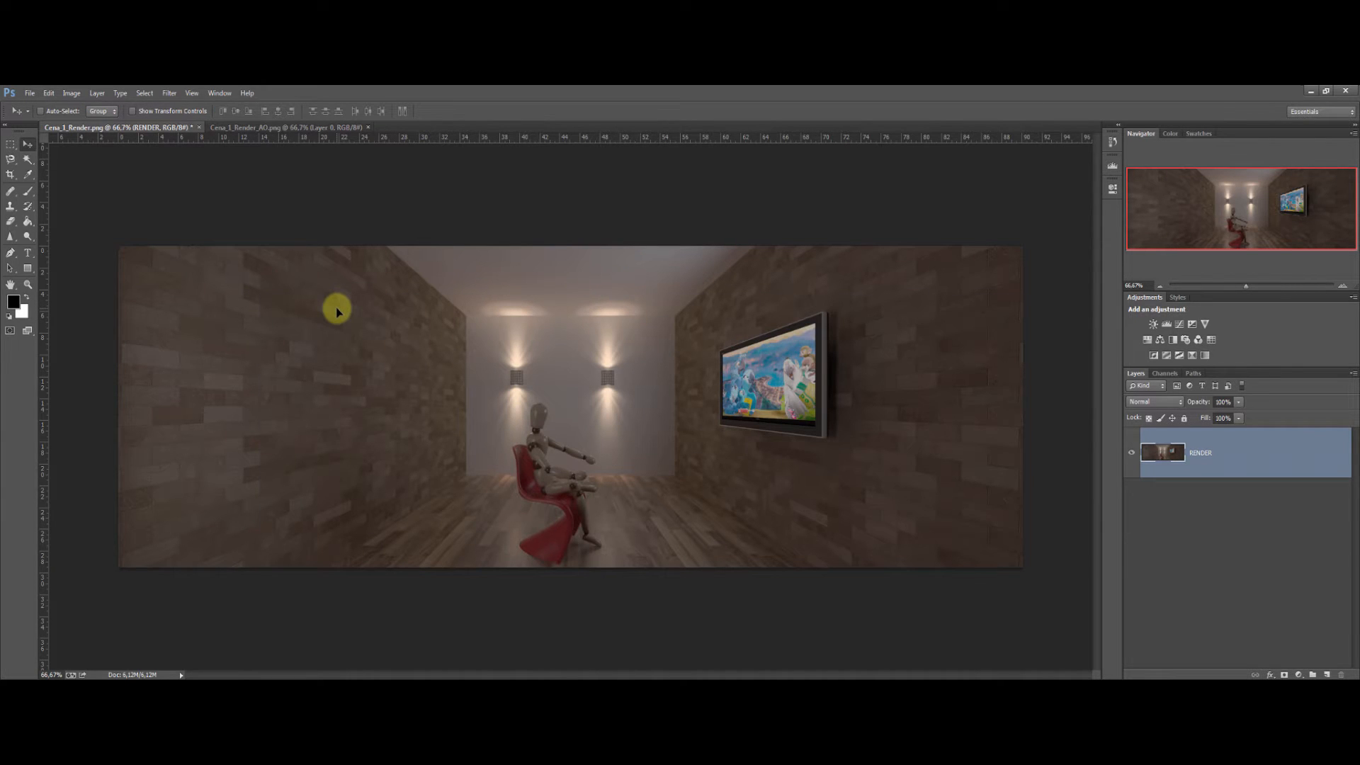
Place the Cena_1_Render_AO file above the RENDER layer at its original size and commit the placement.
left_click(32, 93)
left_click(75, 374)
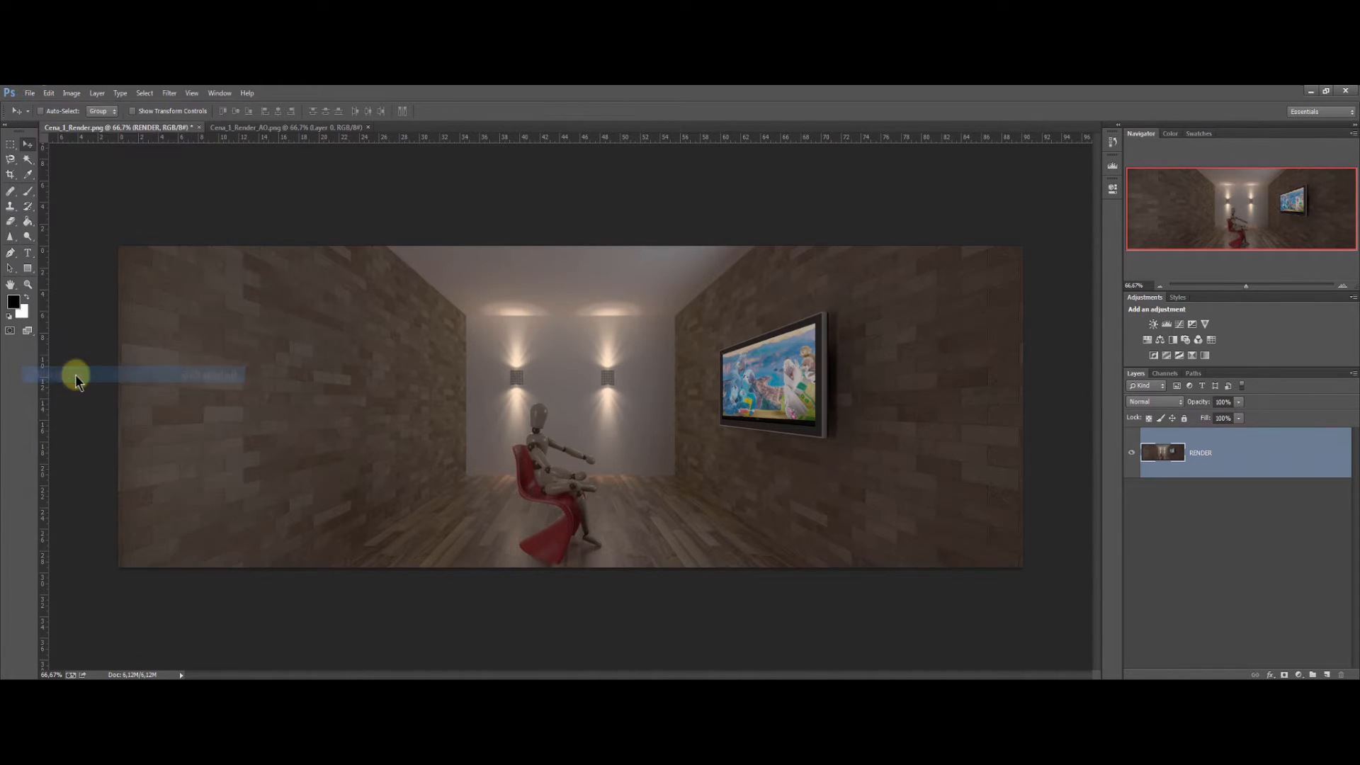
double_click(643, 277)
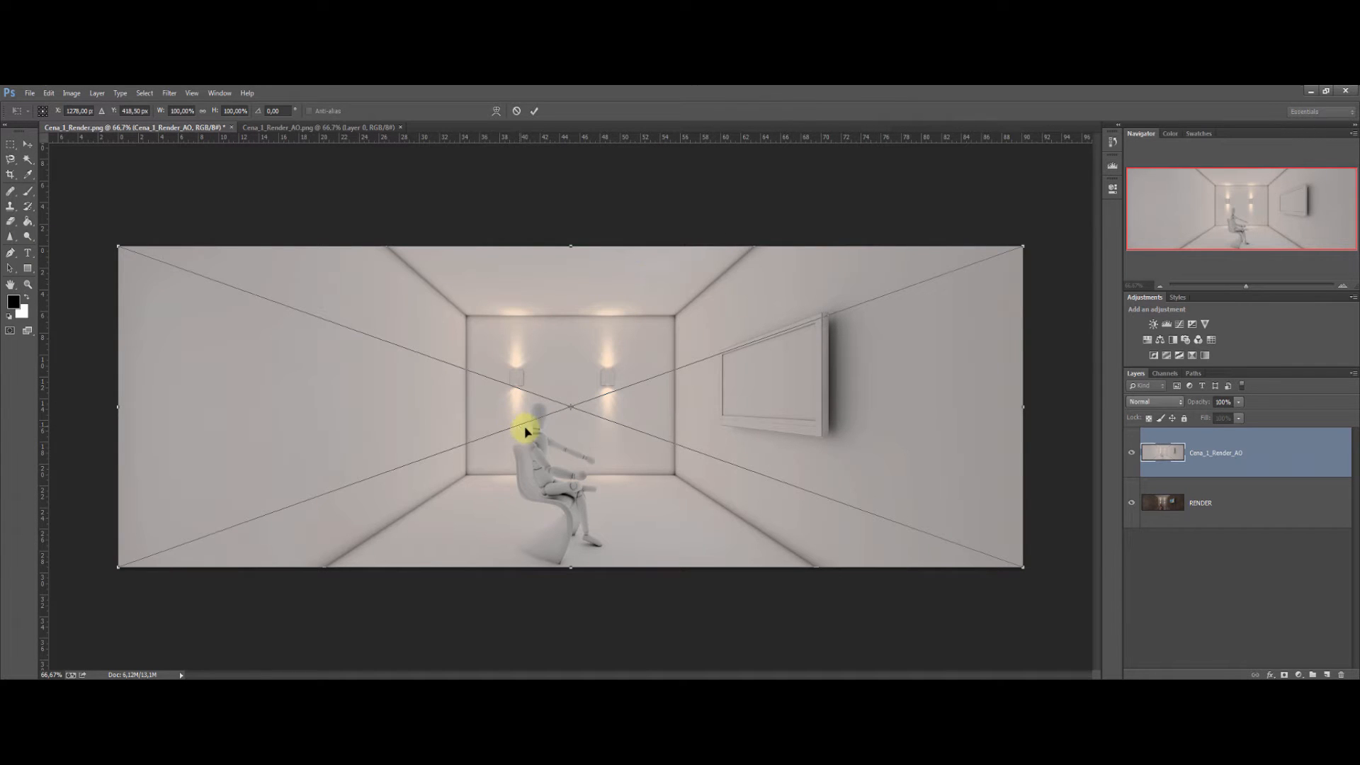
left_click_drag(1038, 236, 1056, 297)
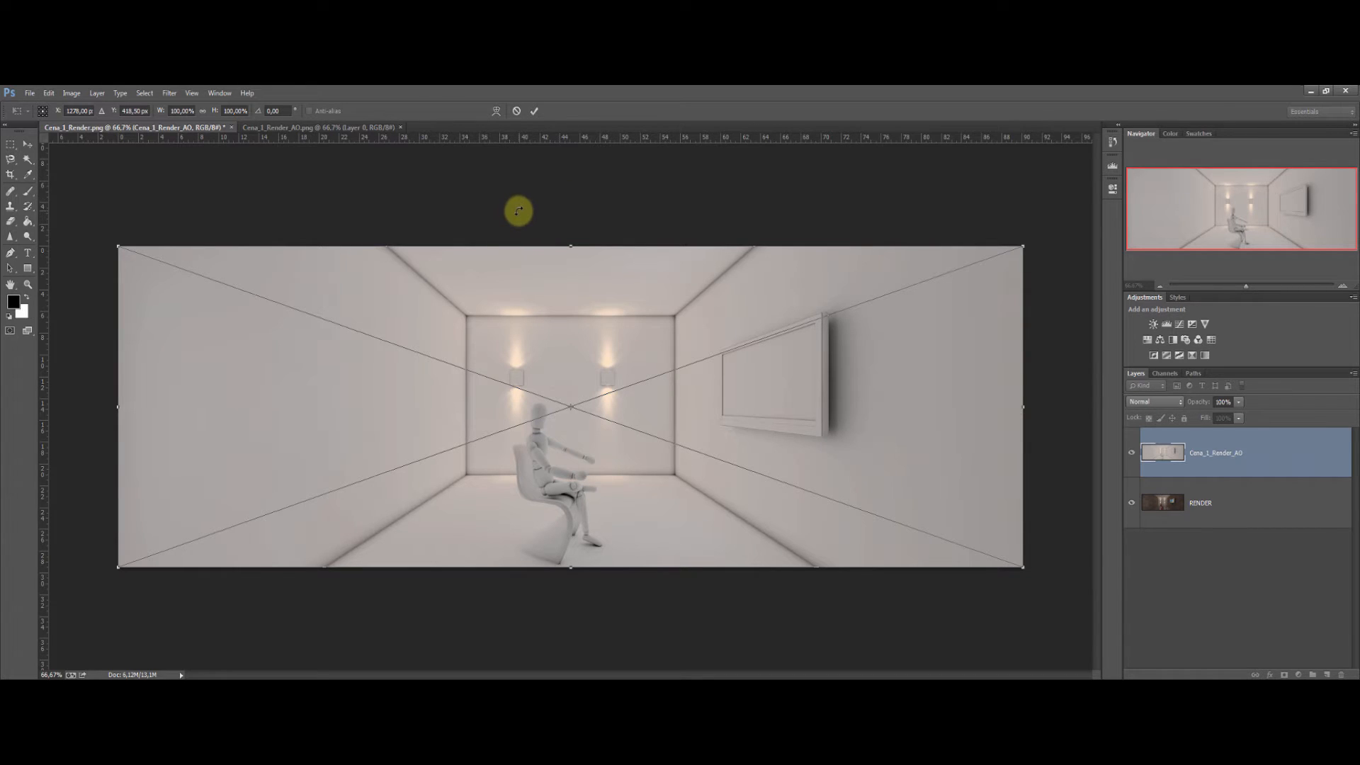
left_click(534, 111)
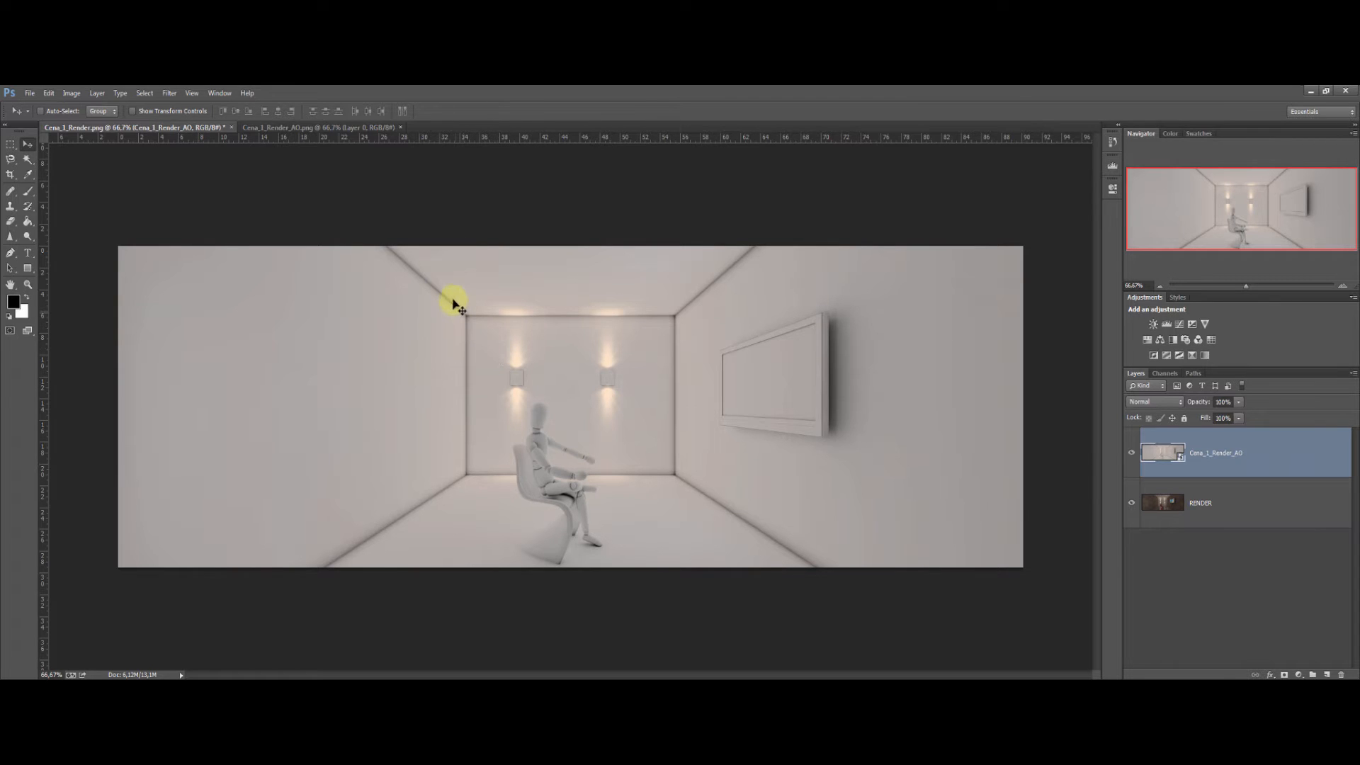
Examine the corners and mannequin up close in the Cena_1_Render_AO layer, and hide it to compare them with the RENDER layer.
scroll(456, 307, "up", 5)
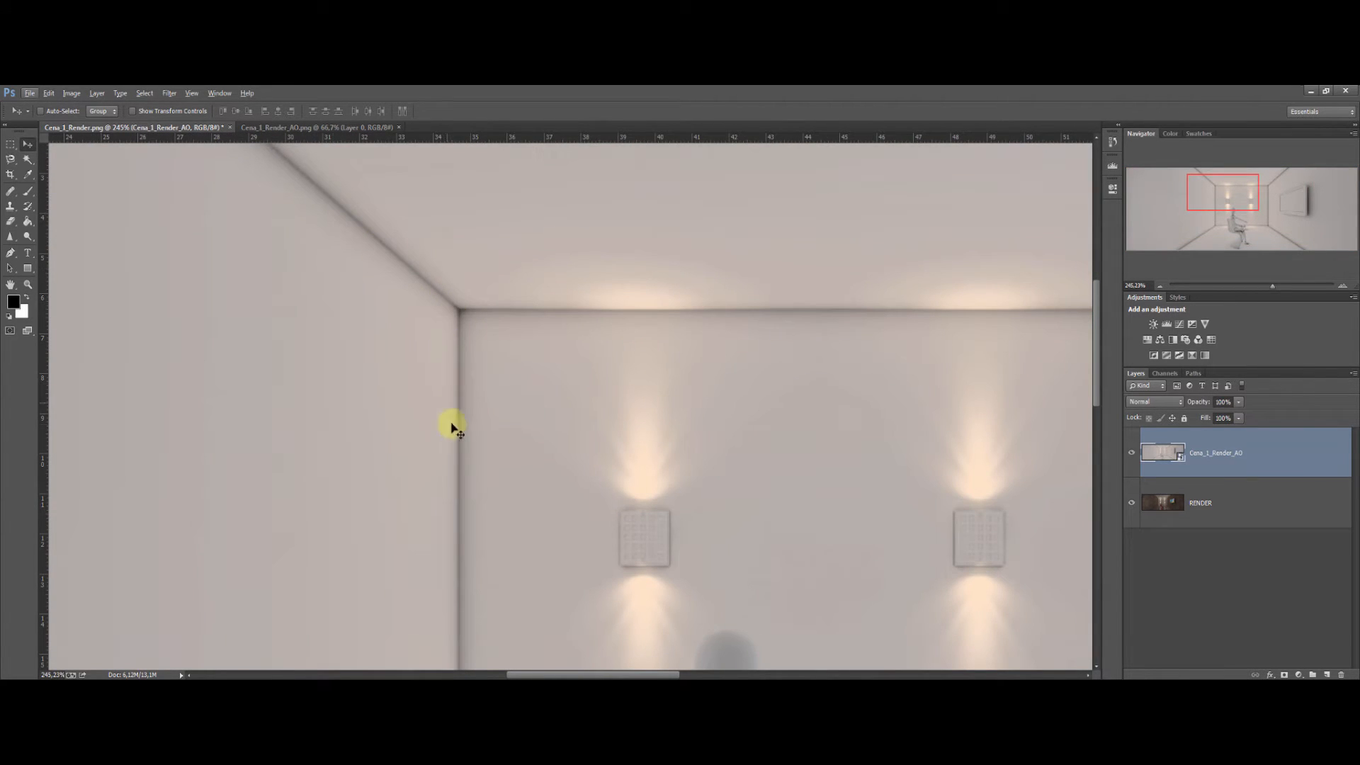
left_click_drag(510, 464, 564, 182)
left_click_drag(597, 531, 293, 364)
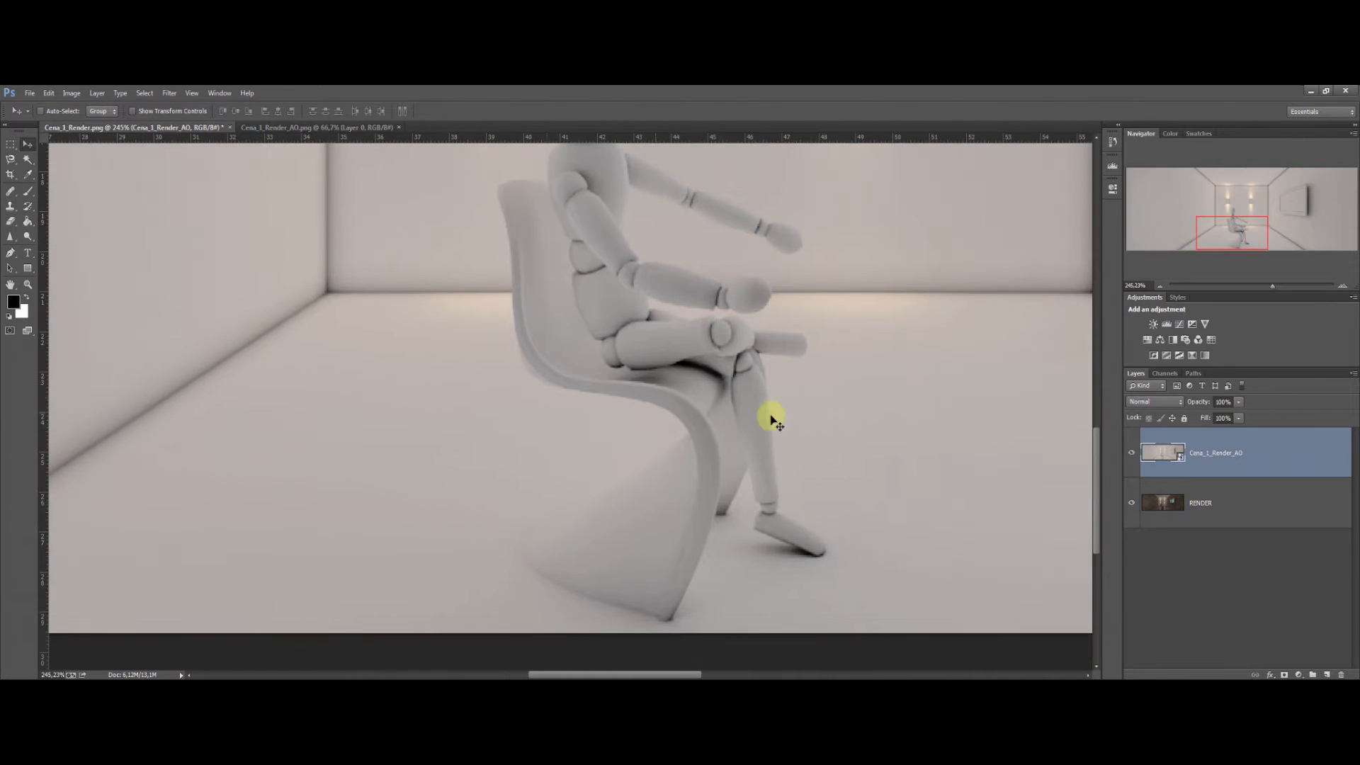
scroll(616, 386, "down", 3)
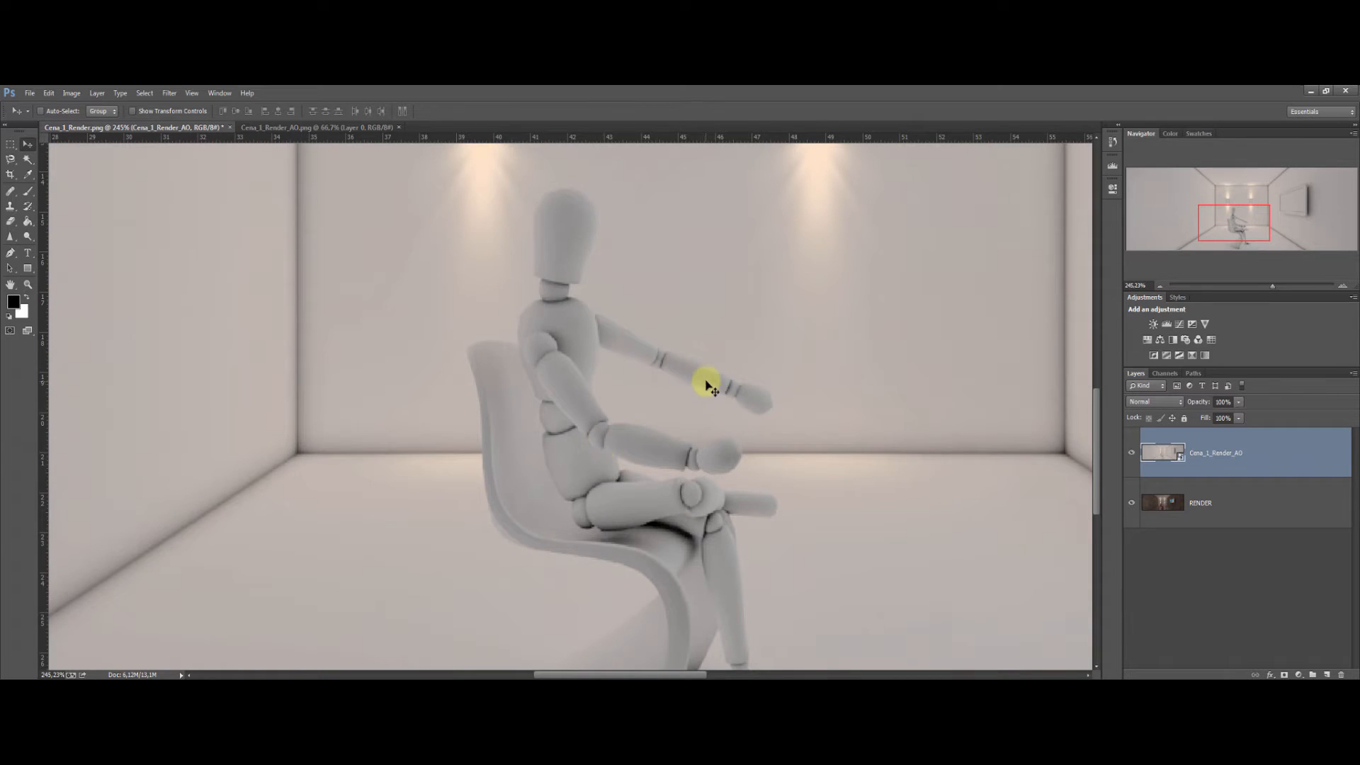
scroll(706, 379, "down", 1)
left_click_drag(935, 401, 923, 479)
left_click(1131, 454)
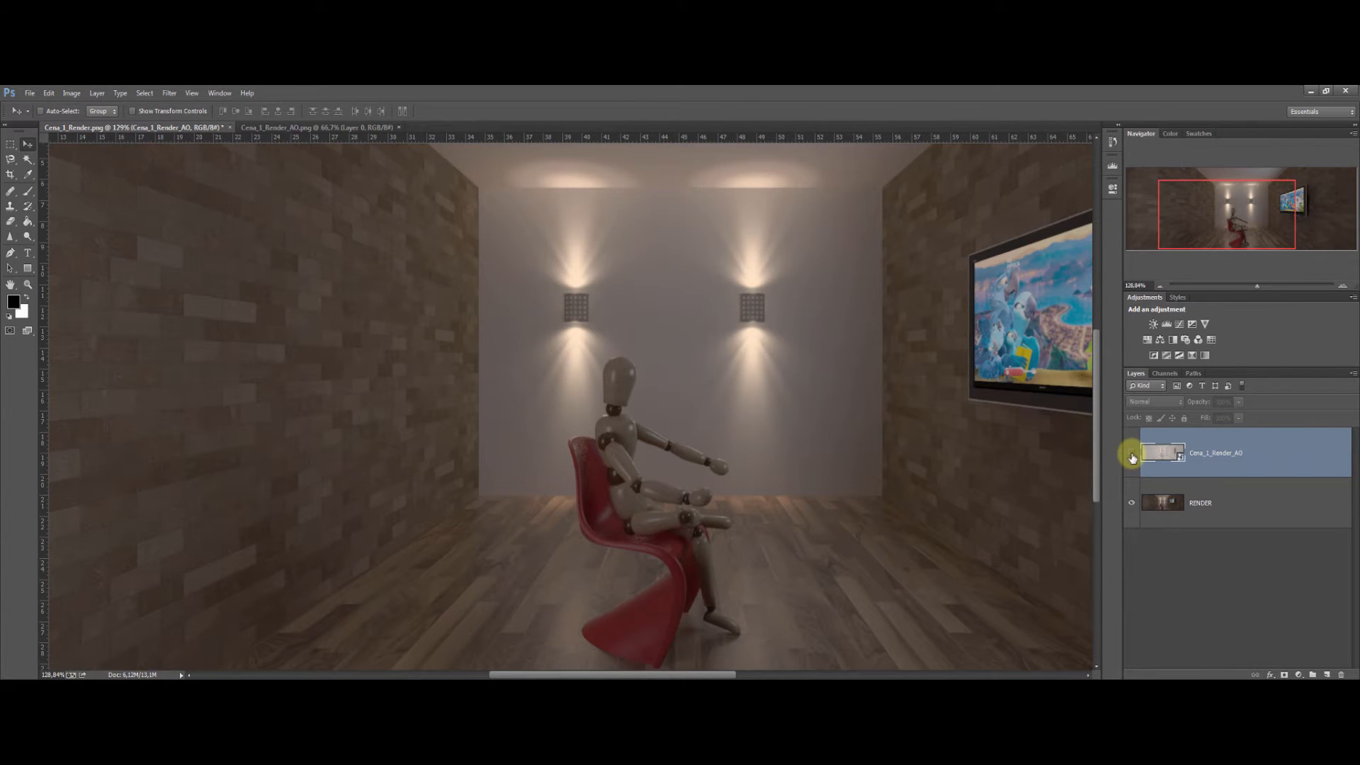
scroll(481, 499, "up", 4)
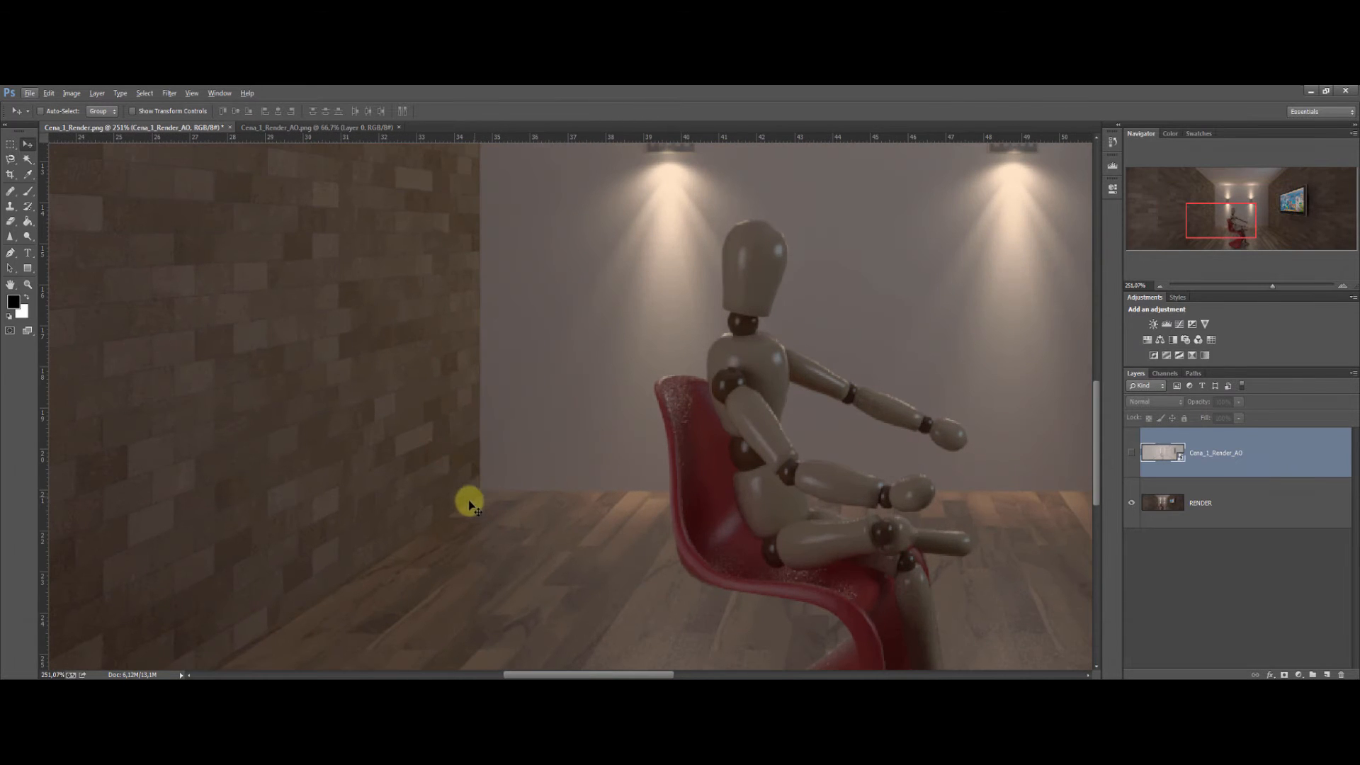
left_click_drag(552, 261, 559, 659)
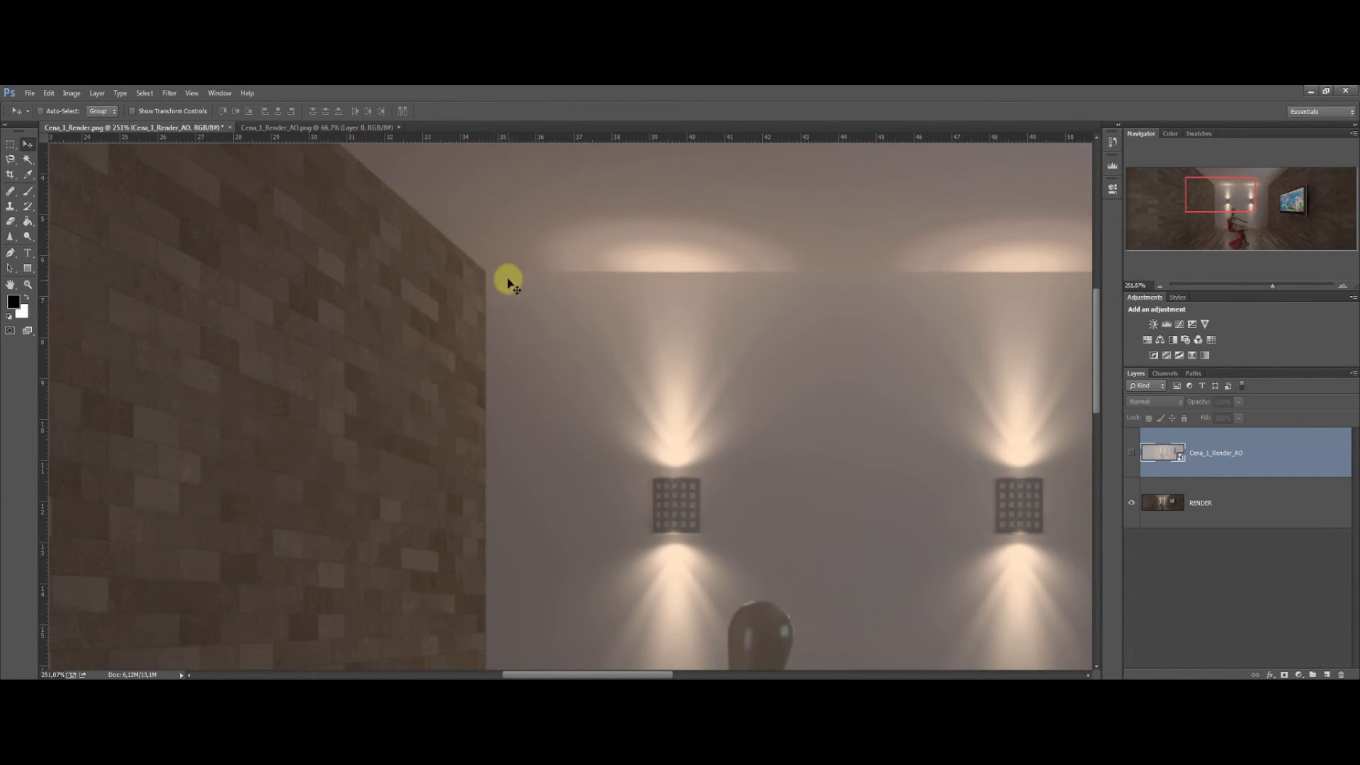
Bring the whole render into view, switch to full-screen mode with the menu bar, and centre the image.
scroll(638, 434, "down", 6)
left_click_drag(744, 501, 665, 377)
scroll(662, 376, "down", 4)
scroll(648, 377, "up", 2)
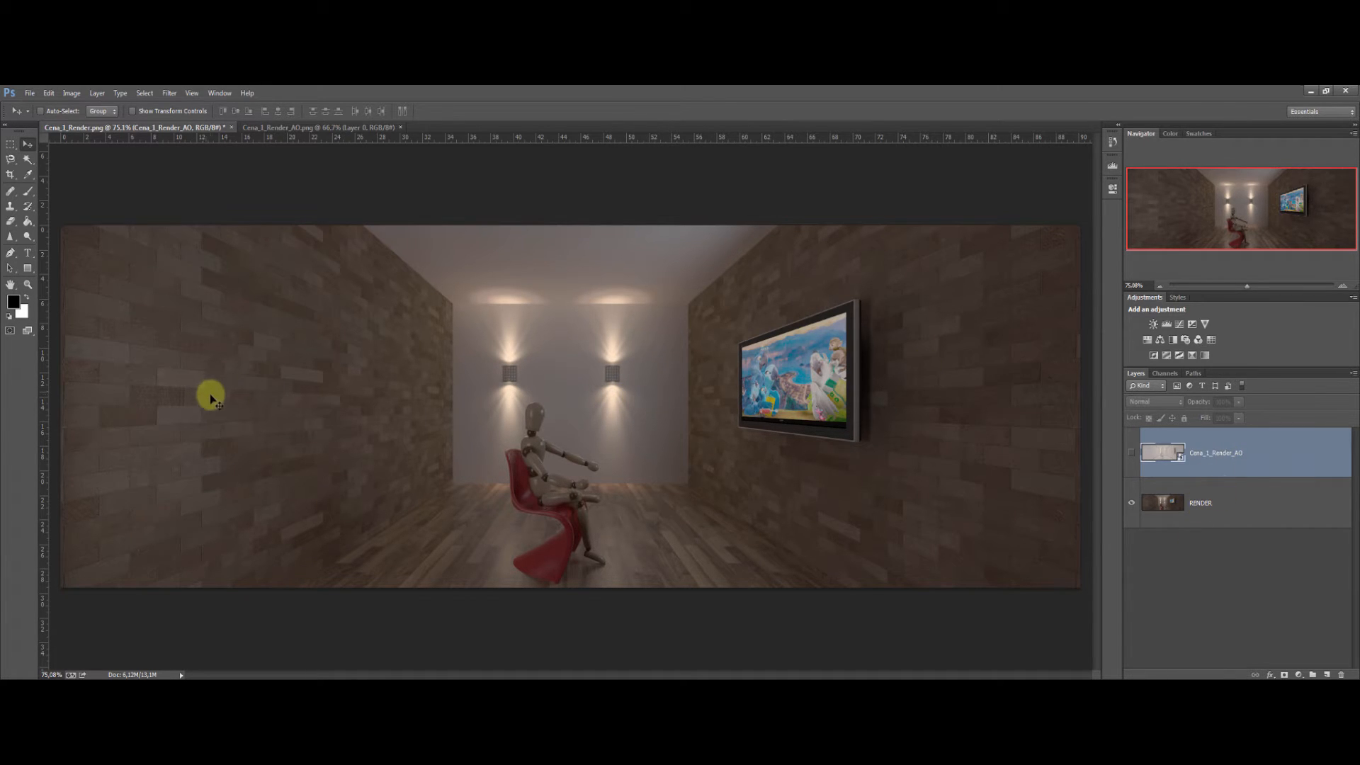
left_click(27, 330)
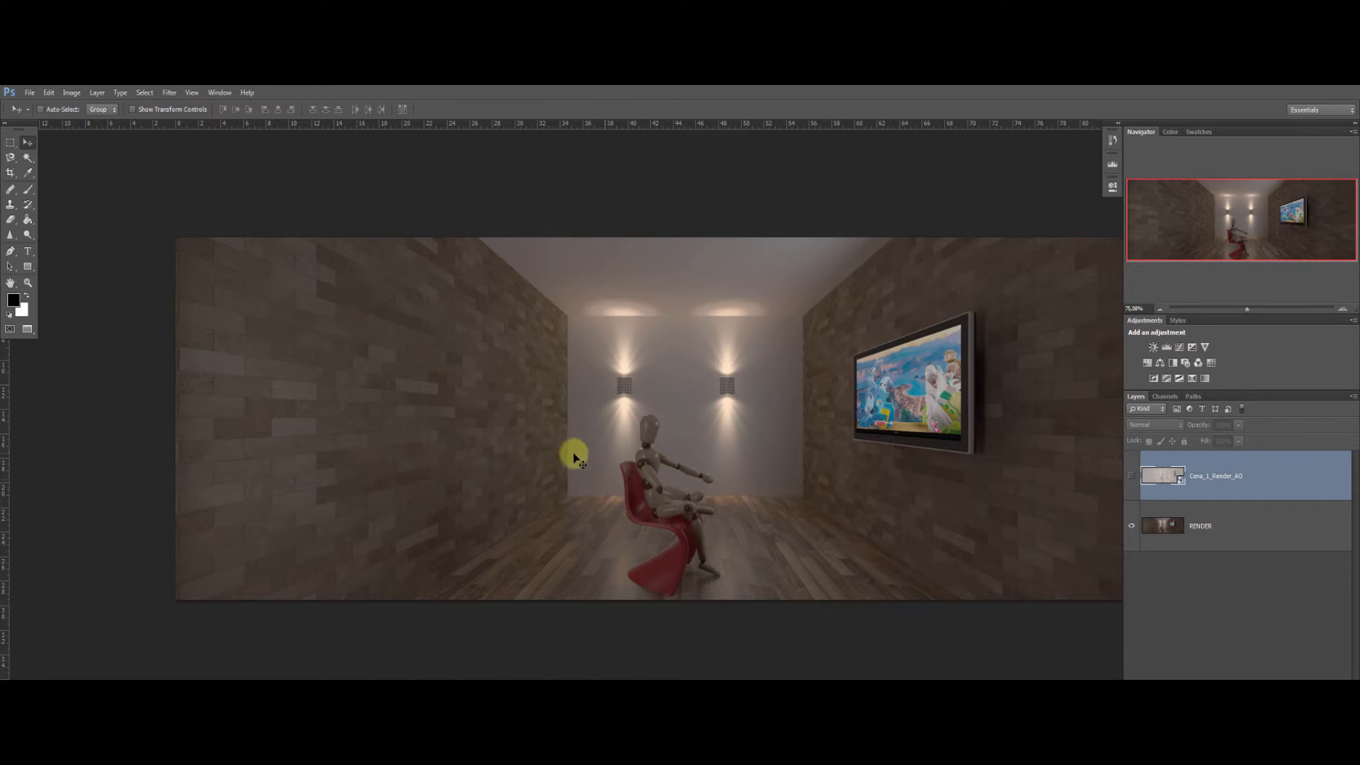
left_click_drag(689, 468, 616, 465)
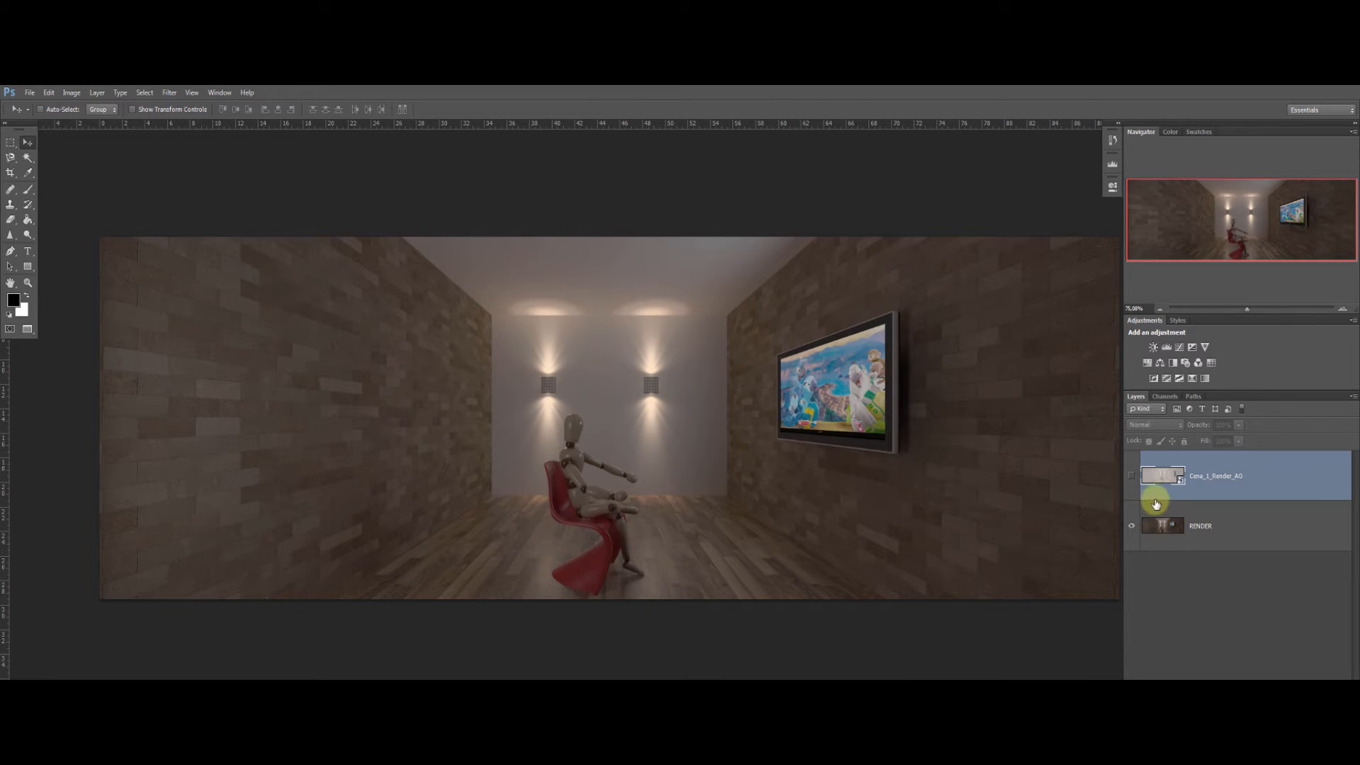
Show the Cena_1_Render_AO layer over the render and check which image correction commands are available for it.
left_click(1131, 476)
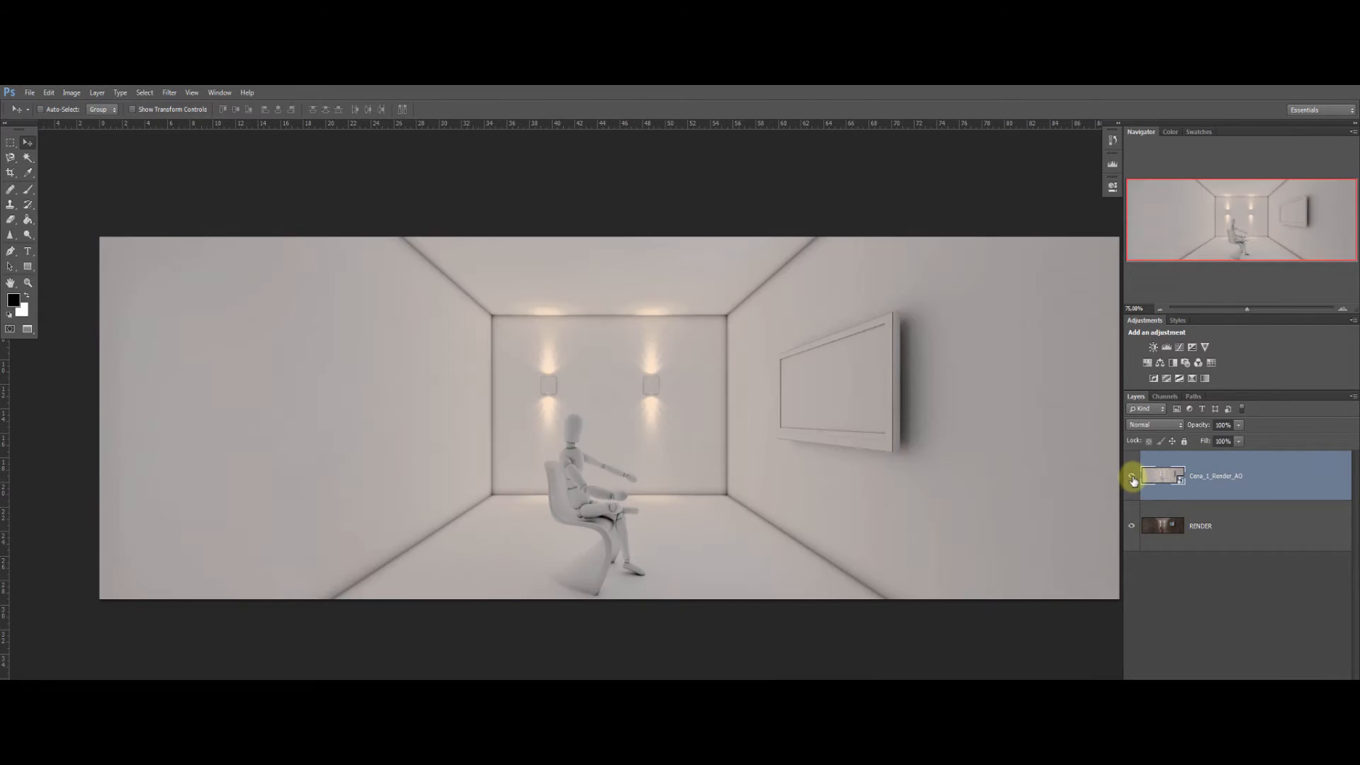
left_click(1131, 477)
left_click(1131, 477)
left_click(78, 93)
left_click(1234, 482)
left_click(70, 93)
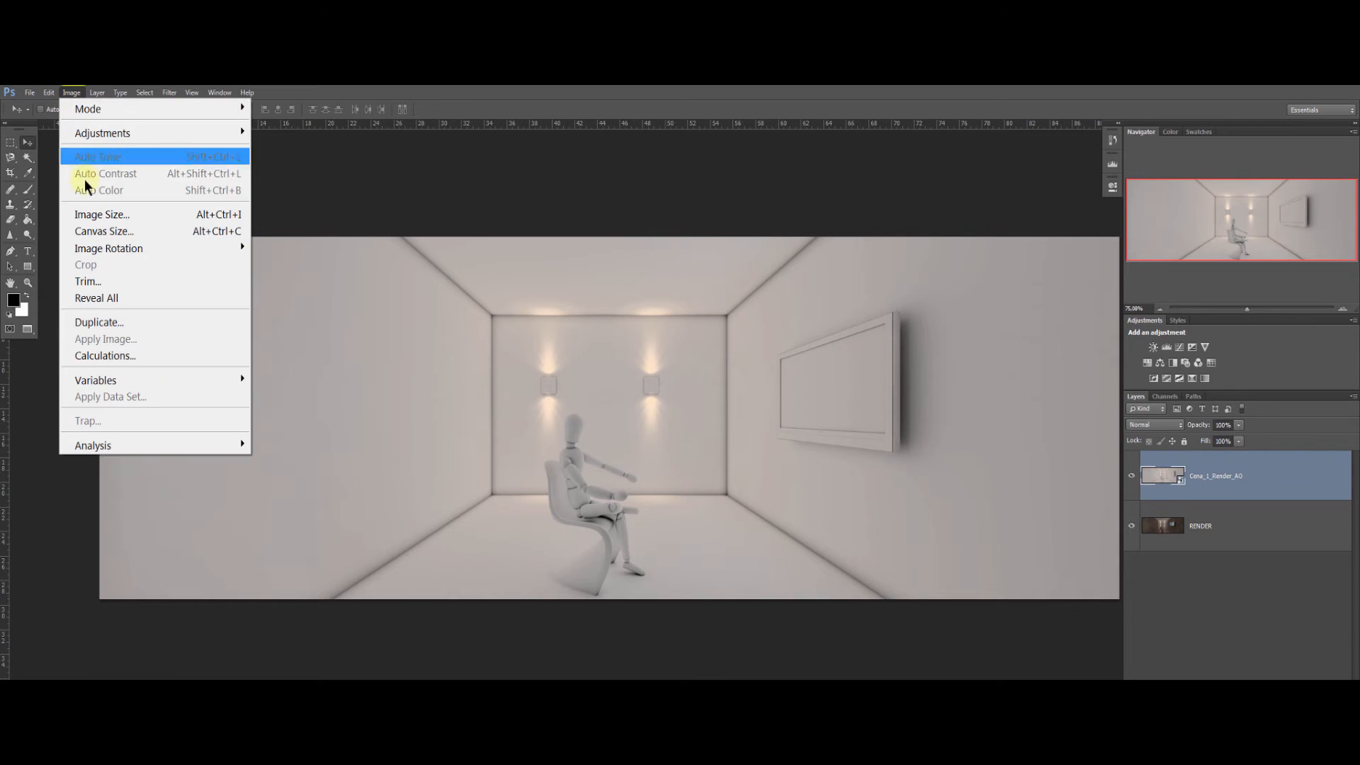
left_click(509, 167)
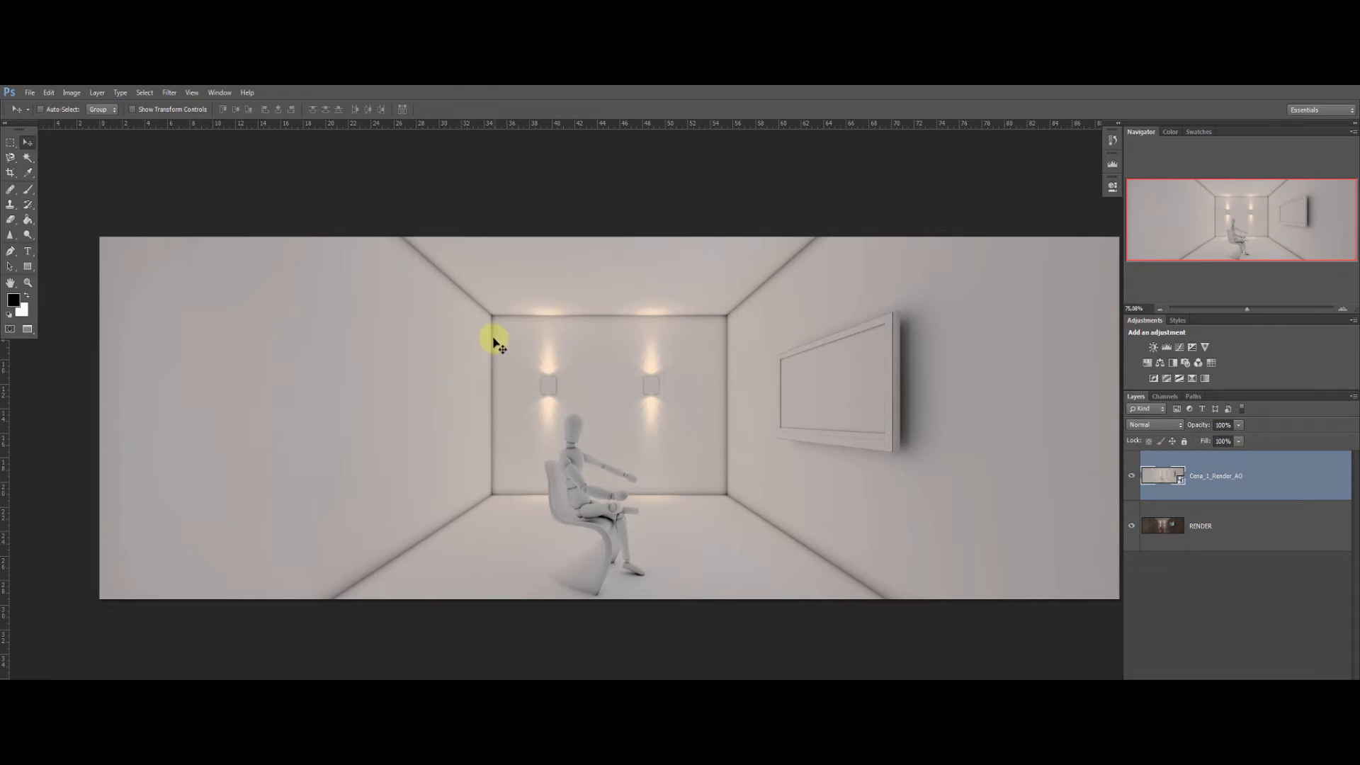
Try to scale the Cena_1_Render_AO layer from its corner with Free Transform and cancel the transformation.
key("ctrl+t")
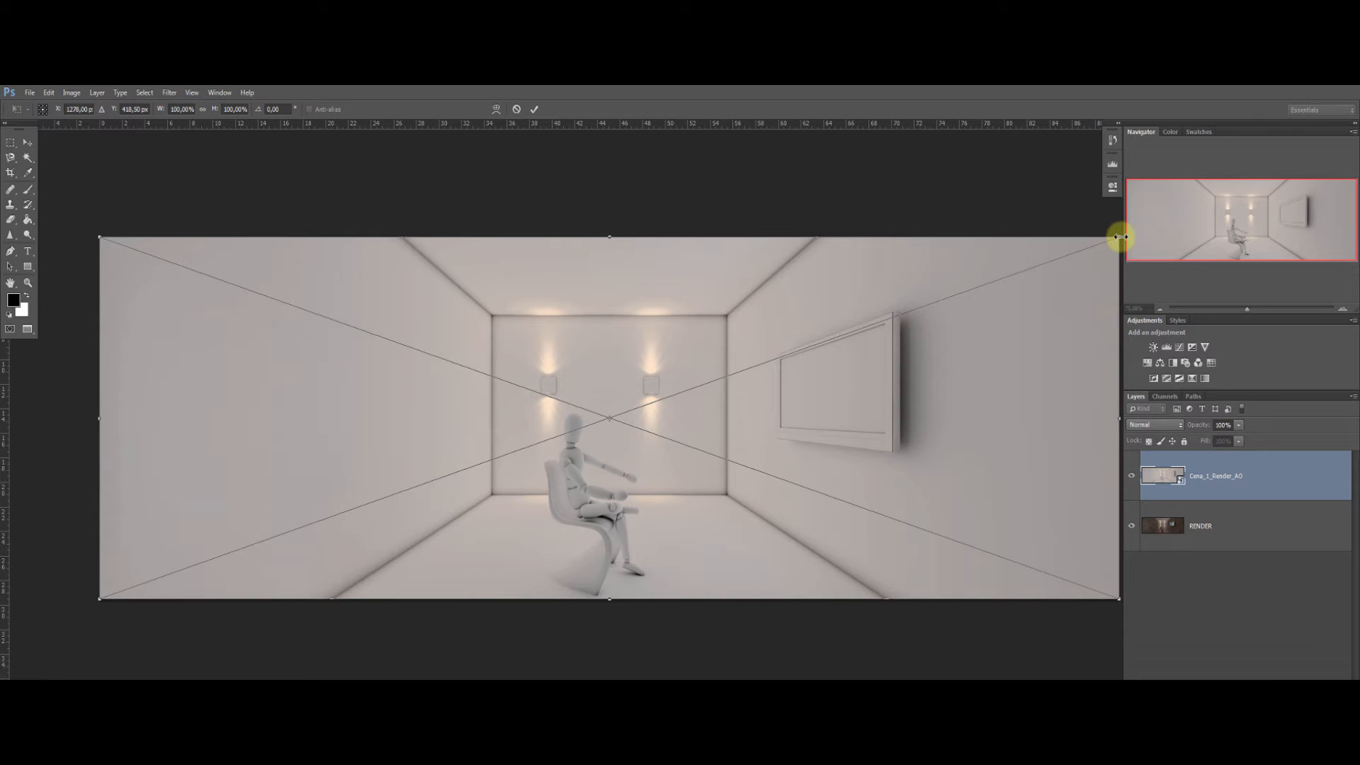
left_click_drag(1120, 236, 922, 256)
key("Escape")
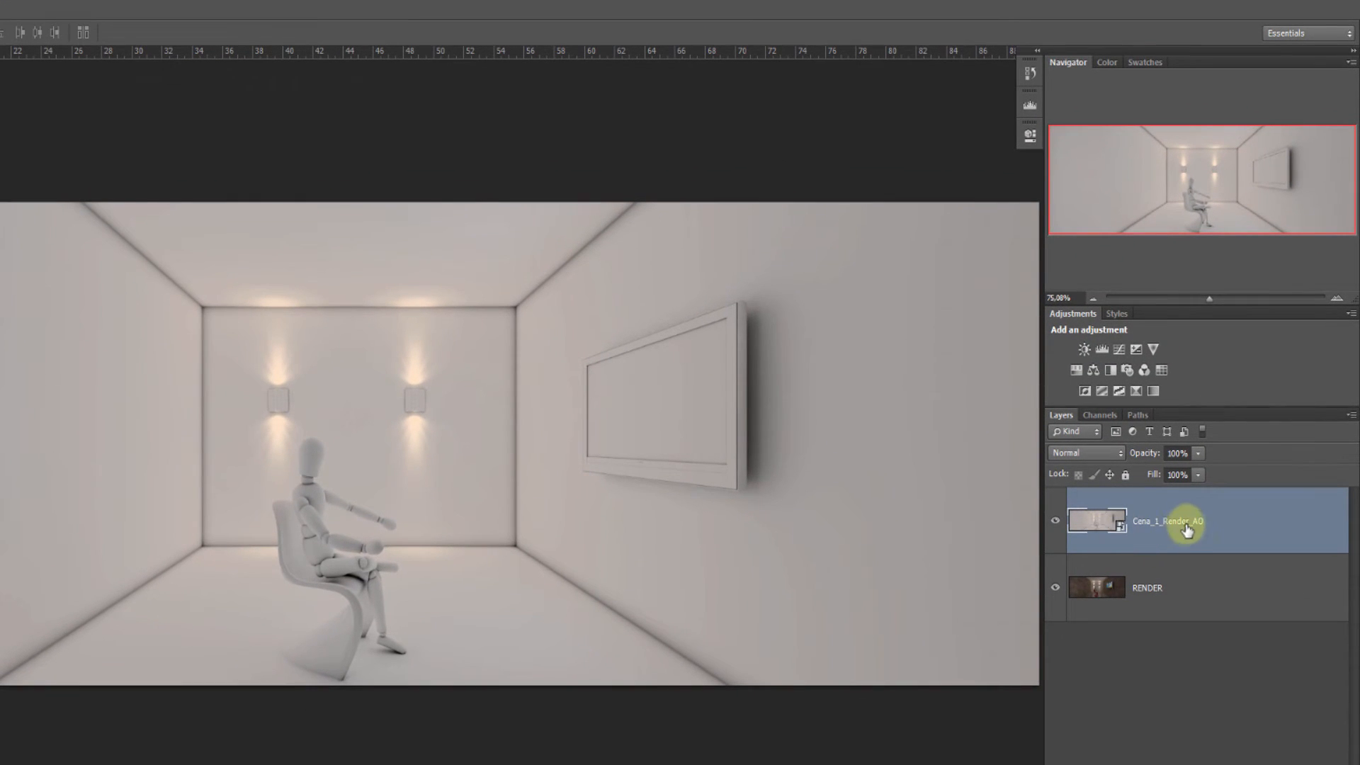
Rasterize the Cena_1_Render_AO smart object layer.
right_click(1163, 524)
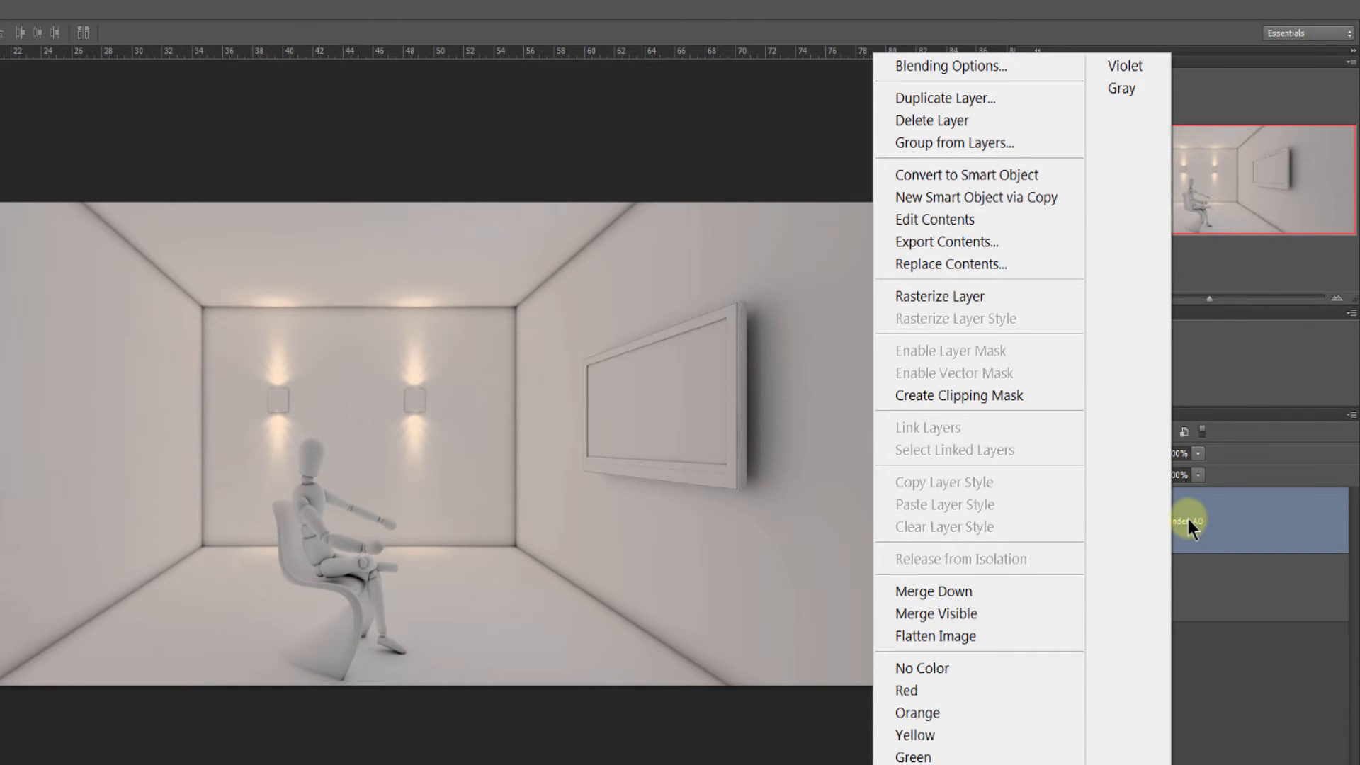
left_click(1188, 521)
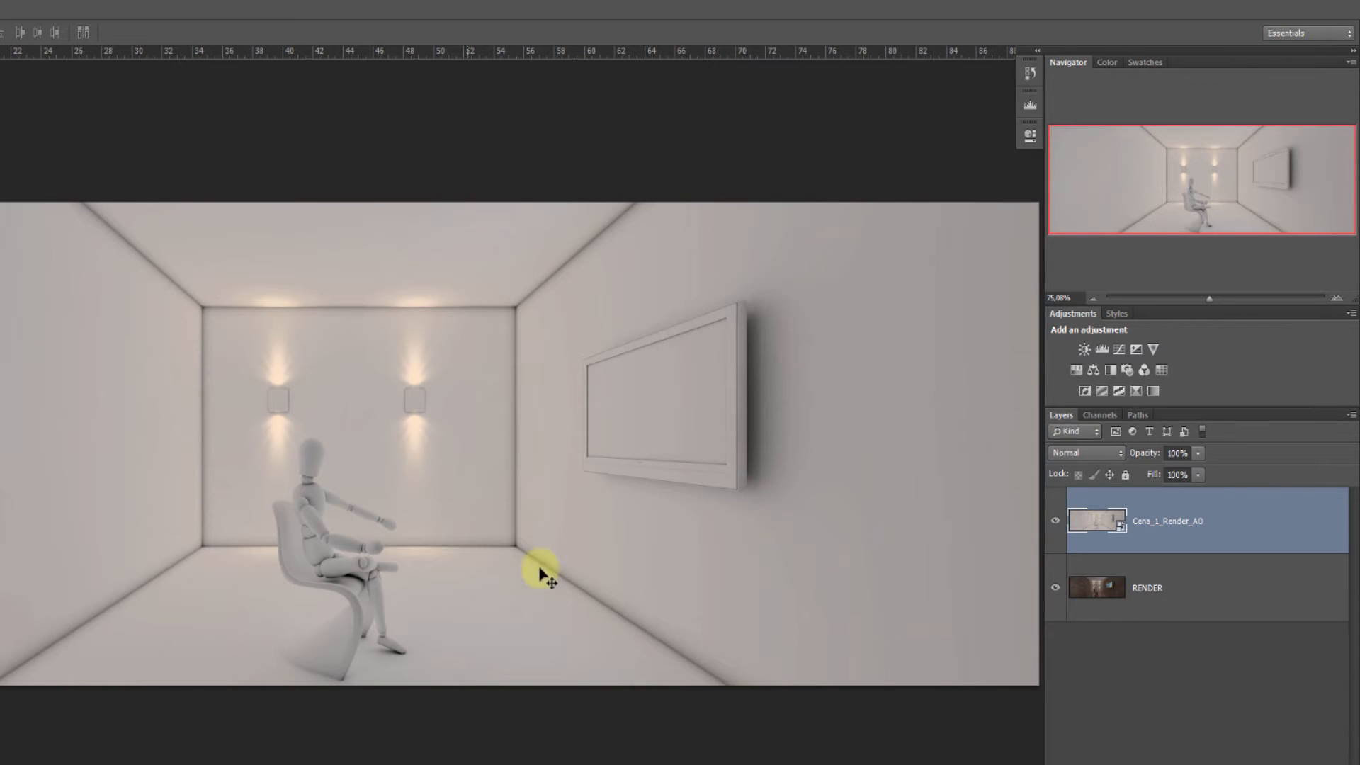
right_click(1169, 522)
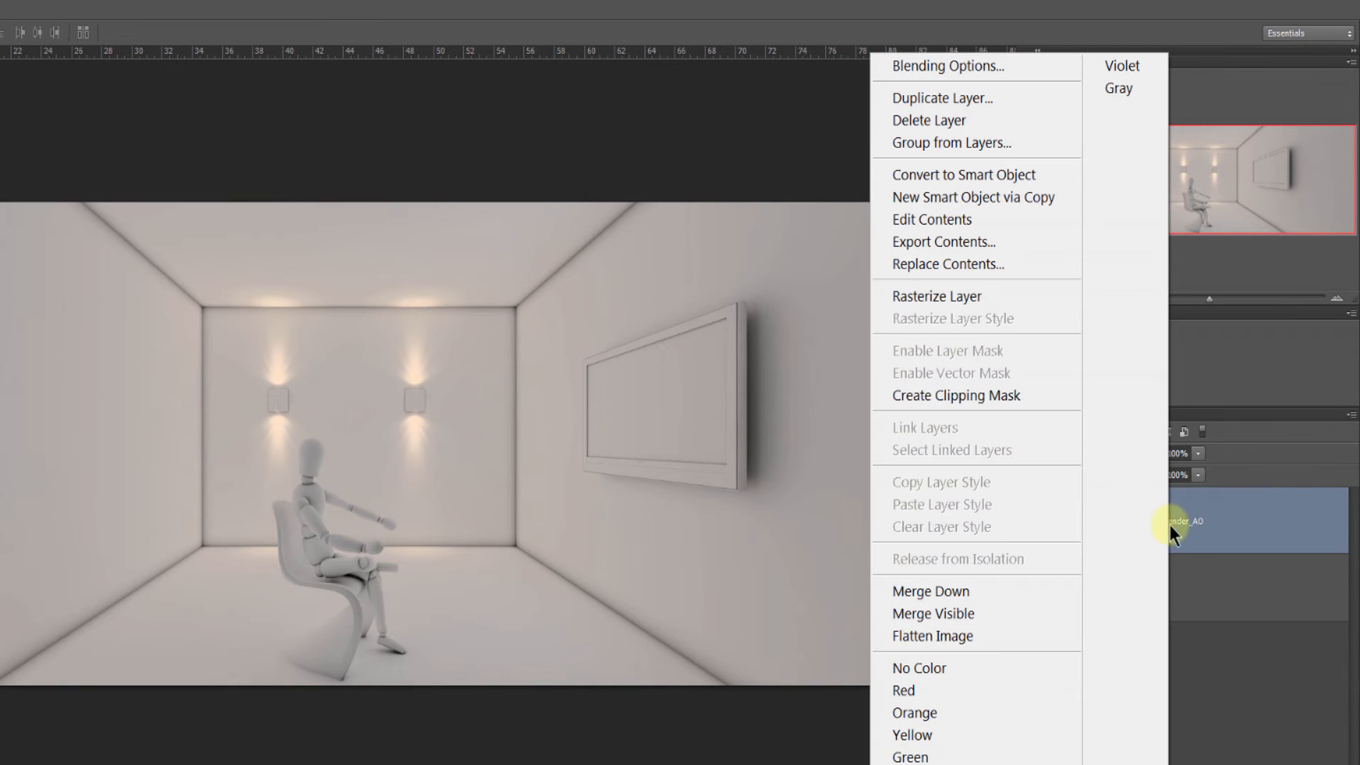
left_click(981, 295)
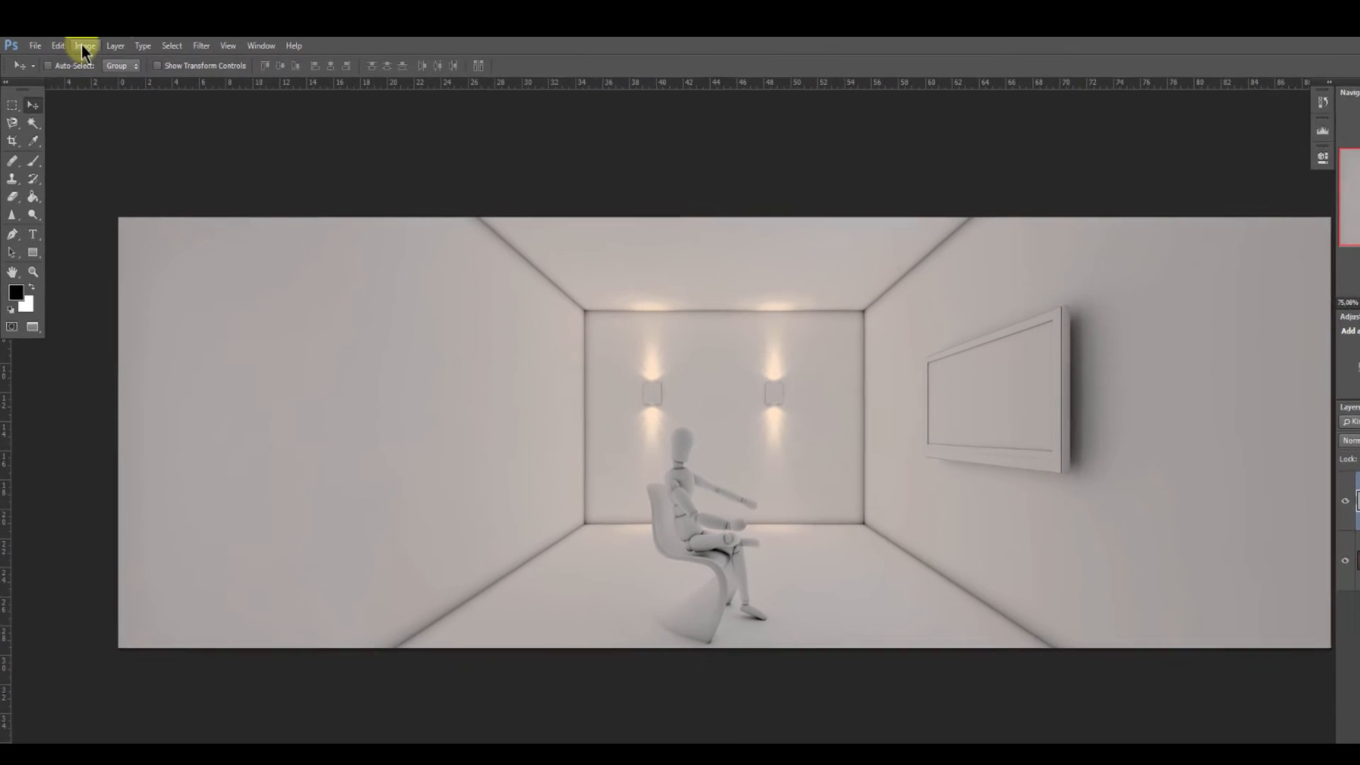
Apply Auto Tone to the Cena_1_Render_AO layer, undoing and redoing it to compare the effect.
left_click(84, 46)
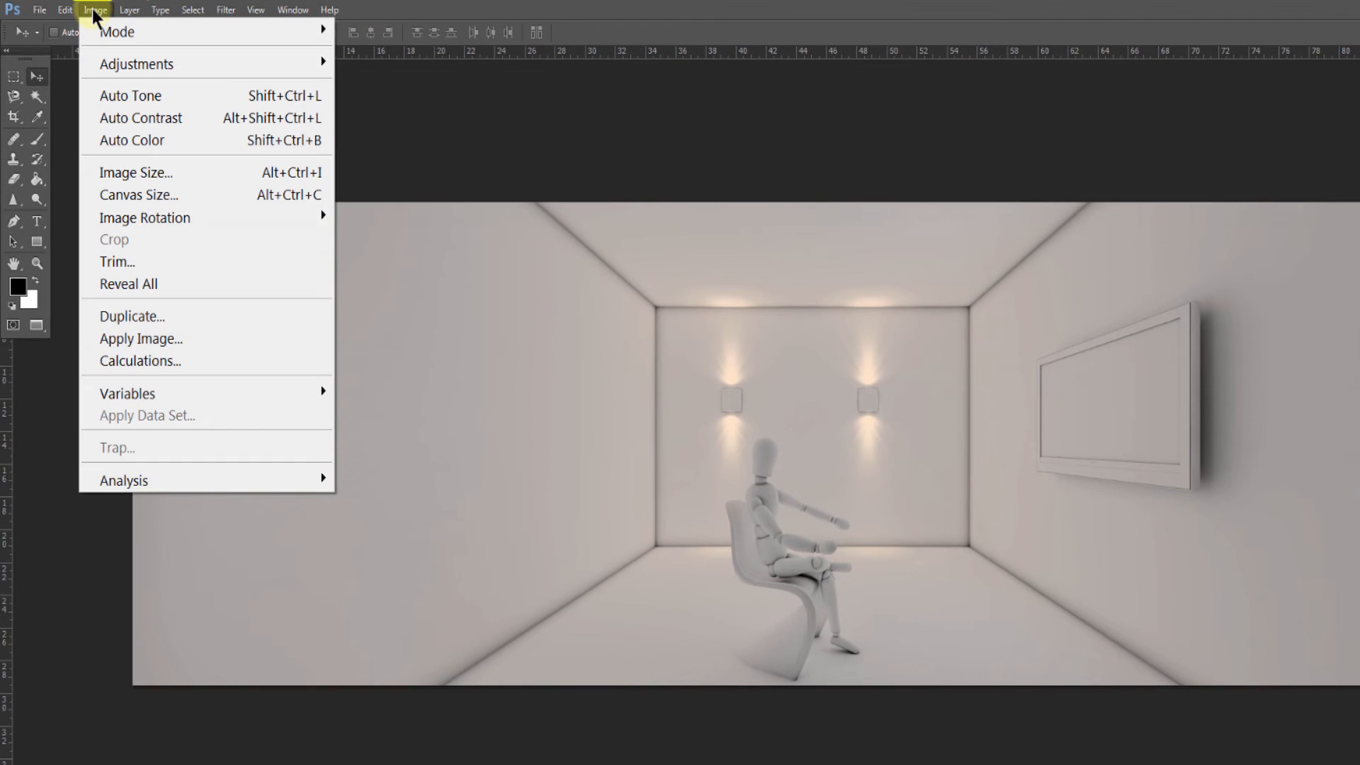
left_click(160, 97)
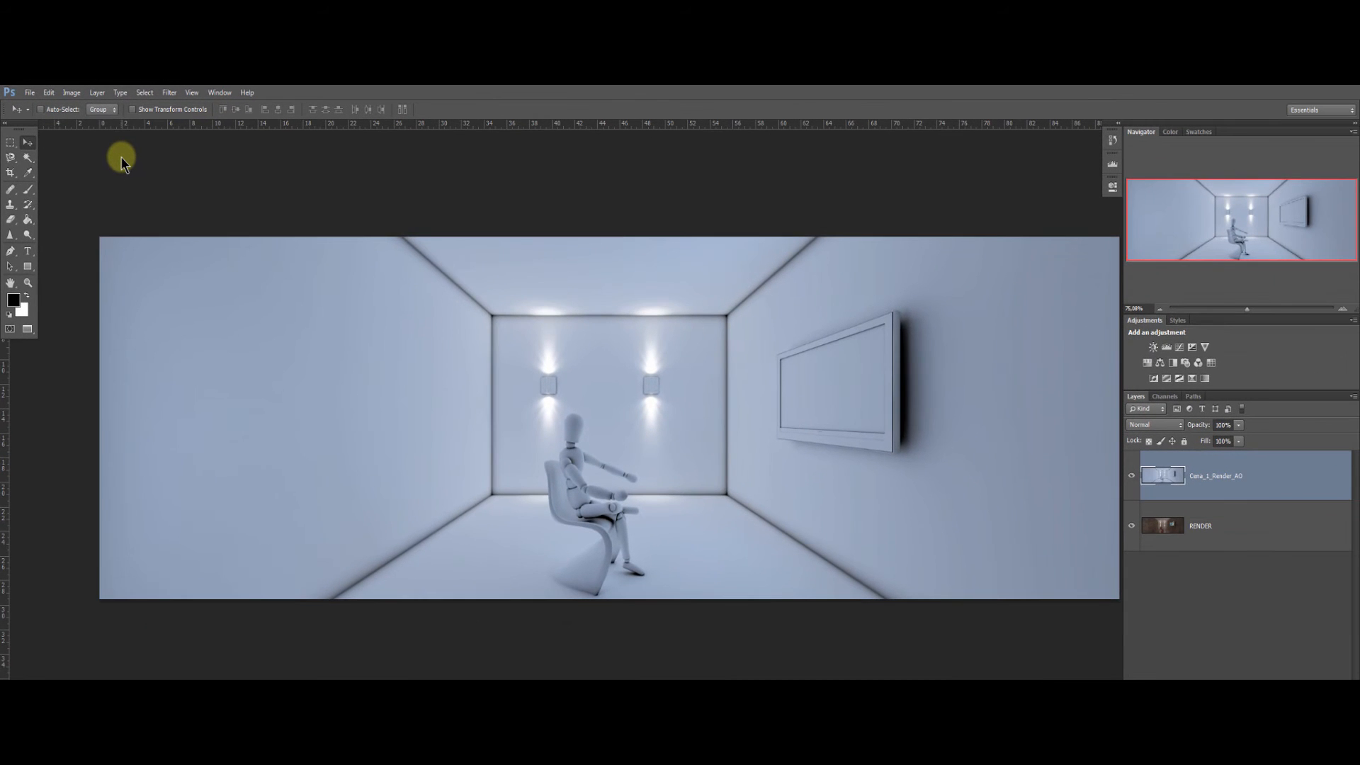
key("ctrl+z")
key("ctrl+z")
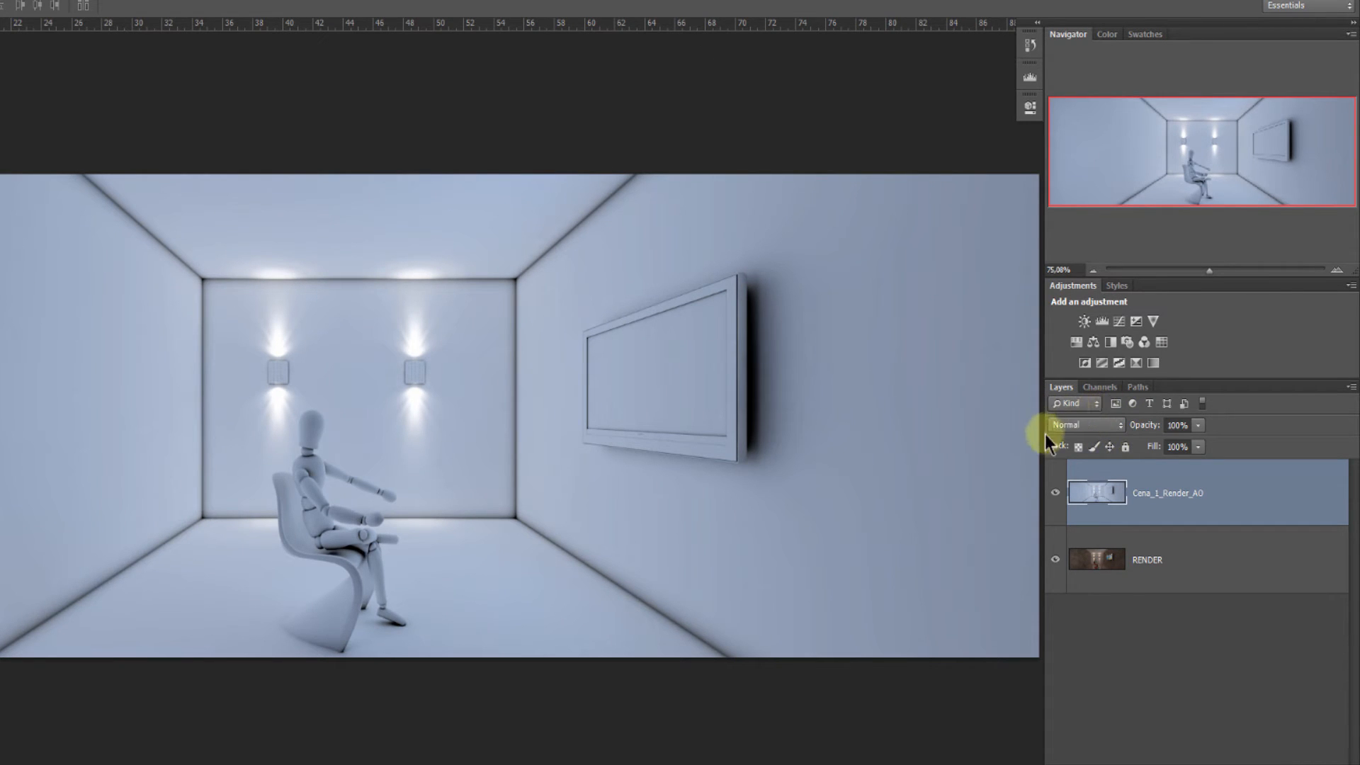
Review the blend modes, try the Cena_1_Render_AO layer at 49% opacity, and restore its opacity to 100%.
left_click(1121, 427)
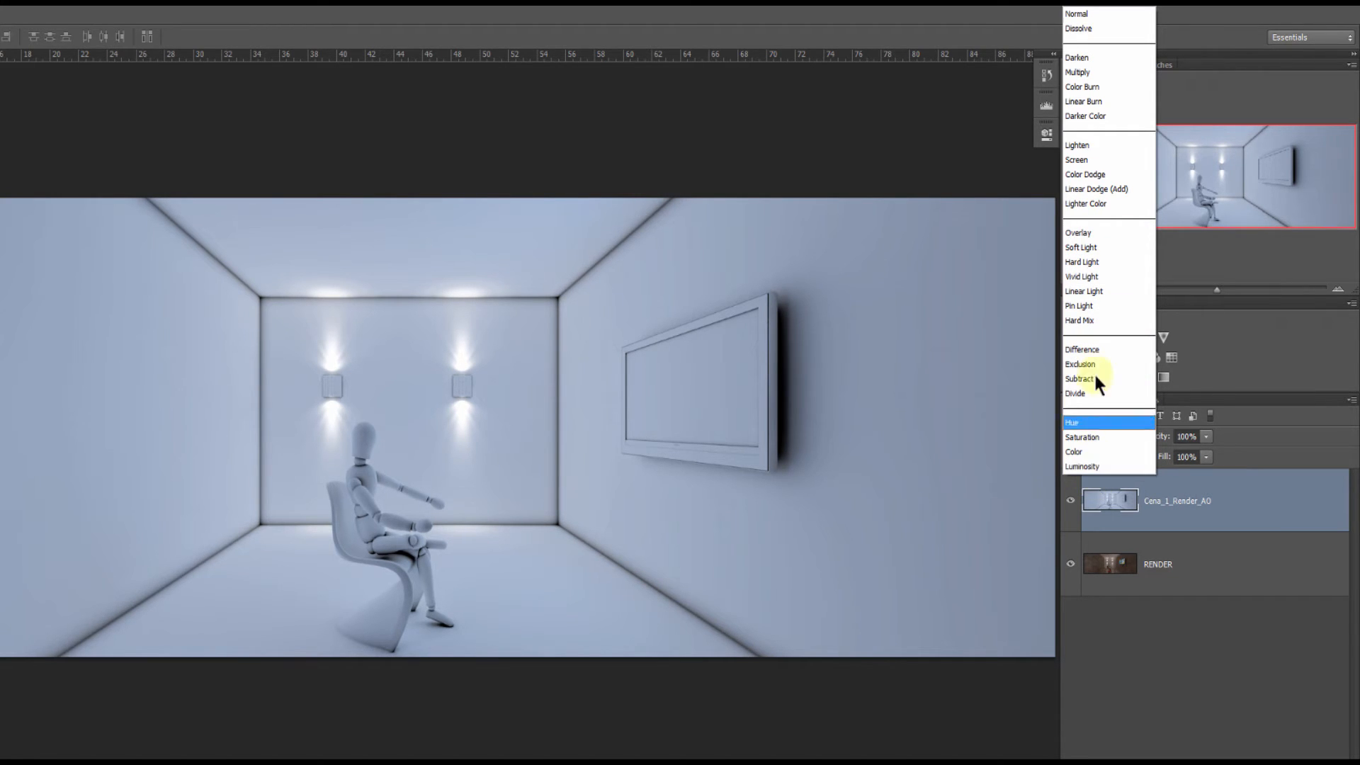
left_click(1203, 611)
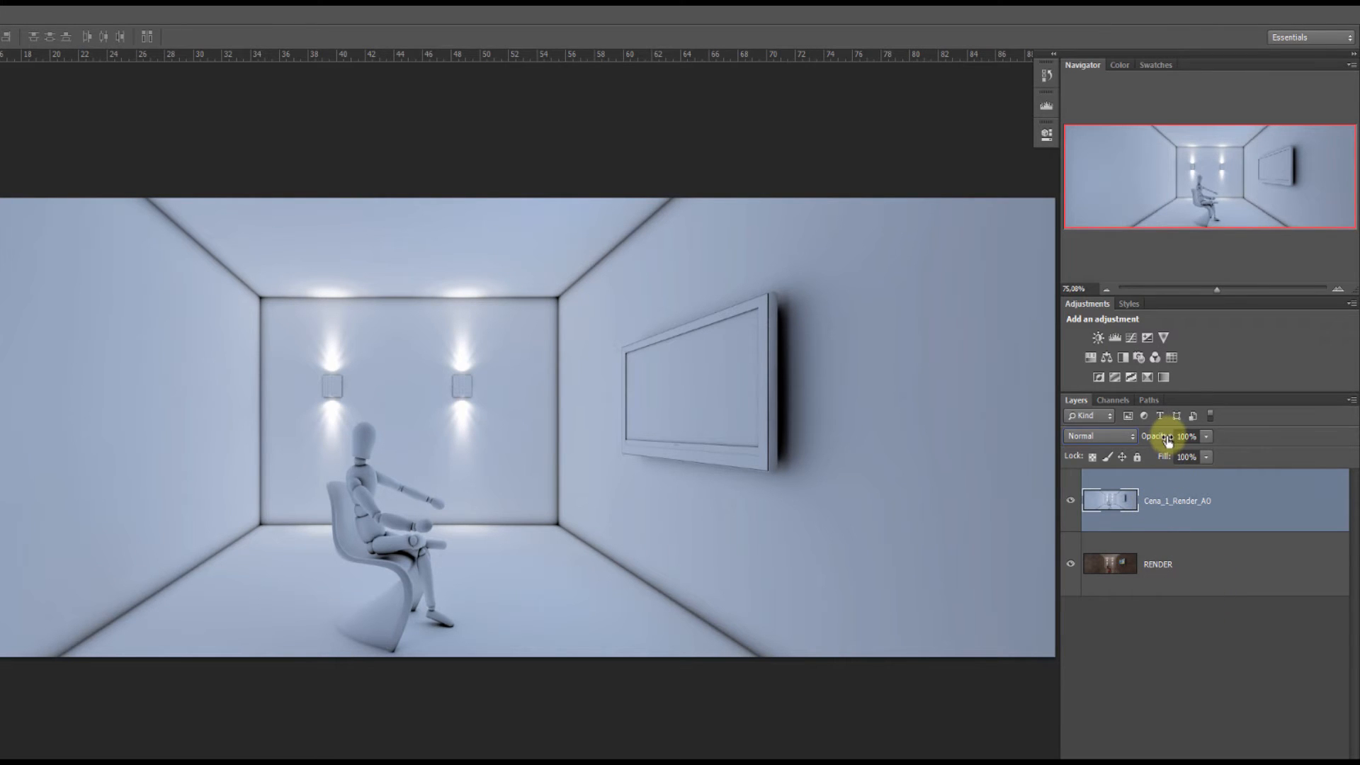
left_click_drag(1168, 439, 1133, 439)
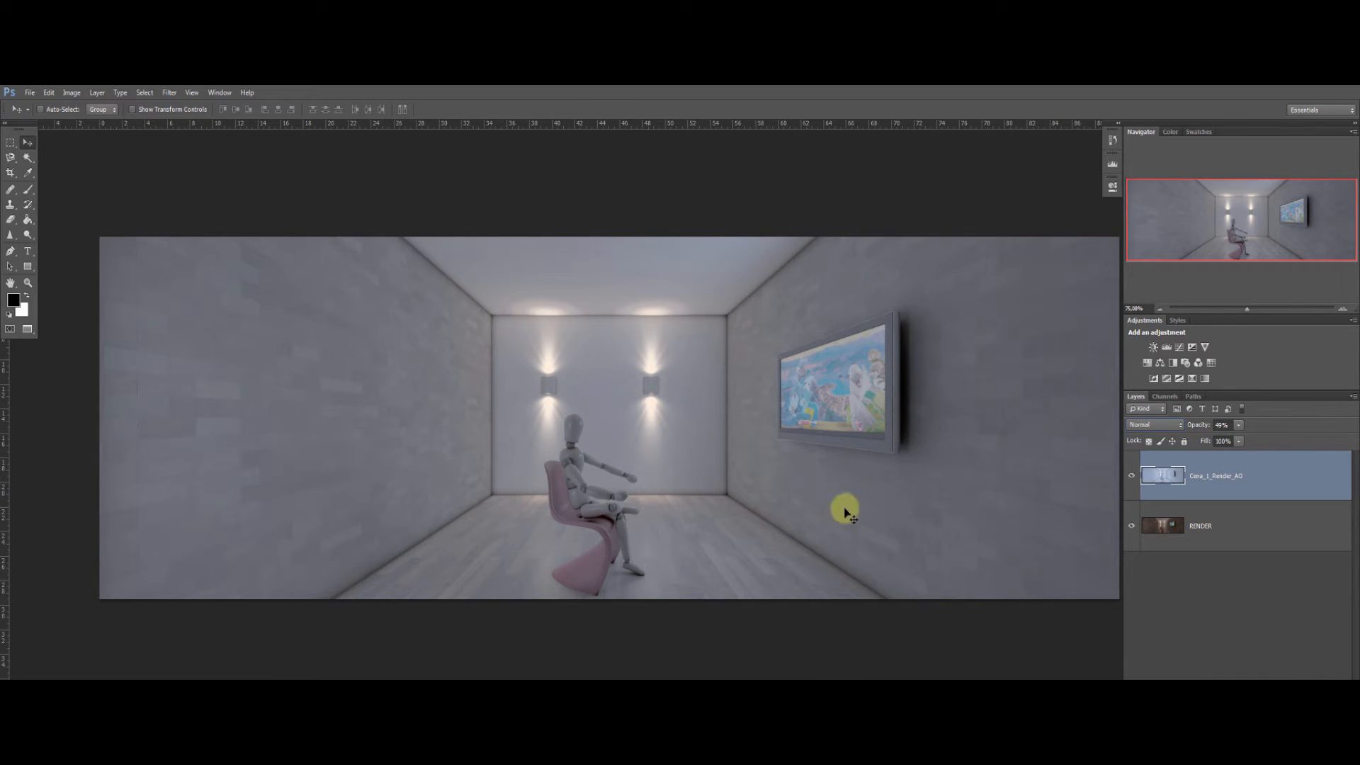
key("0")
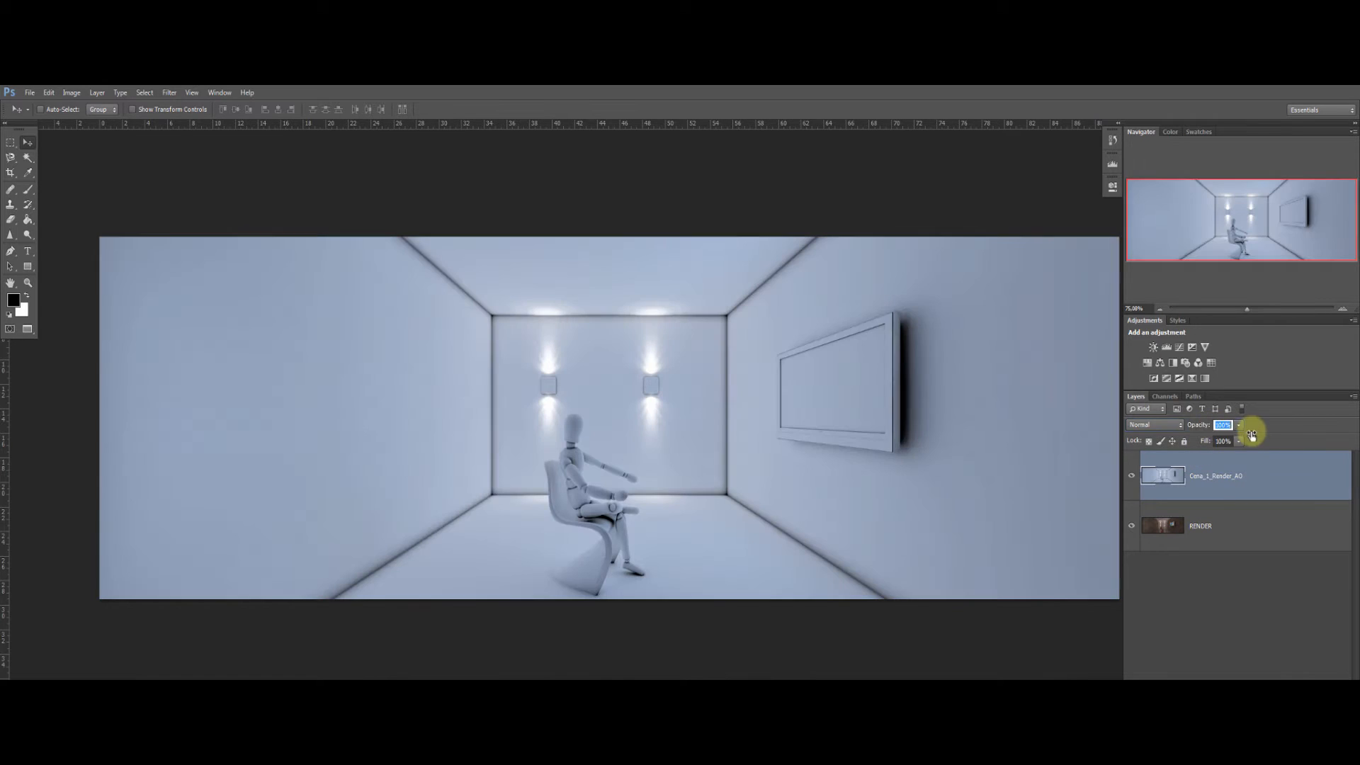
Set the blend mode of the Cena_1_Render_AO layer to Multiply, comparing it with other modes such as Darken.
left_click(1180, 427)
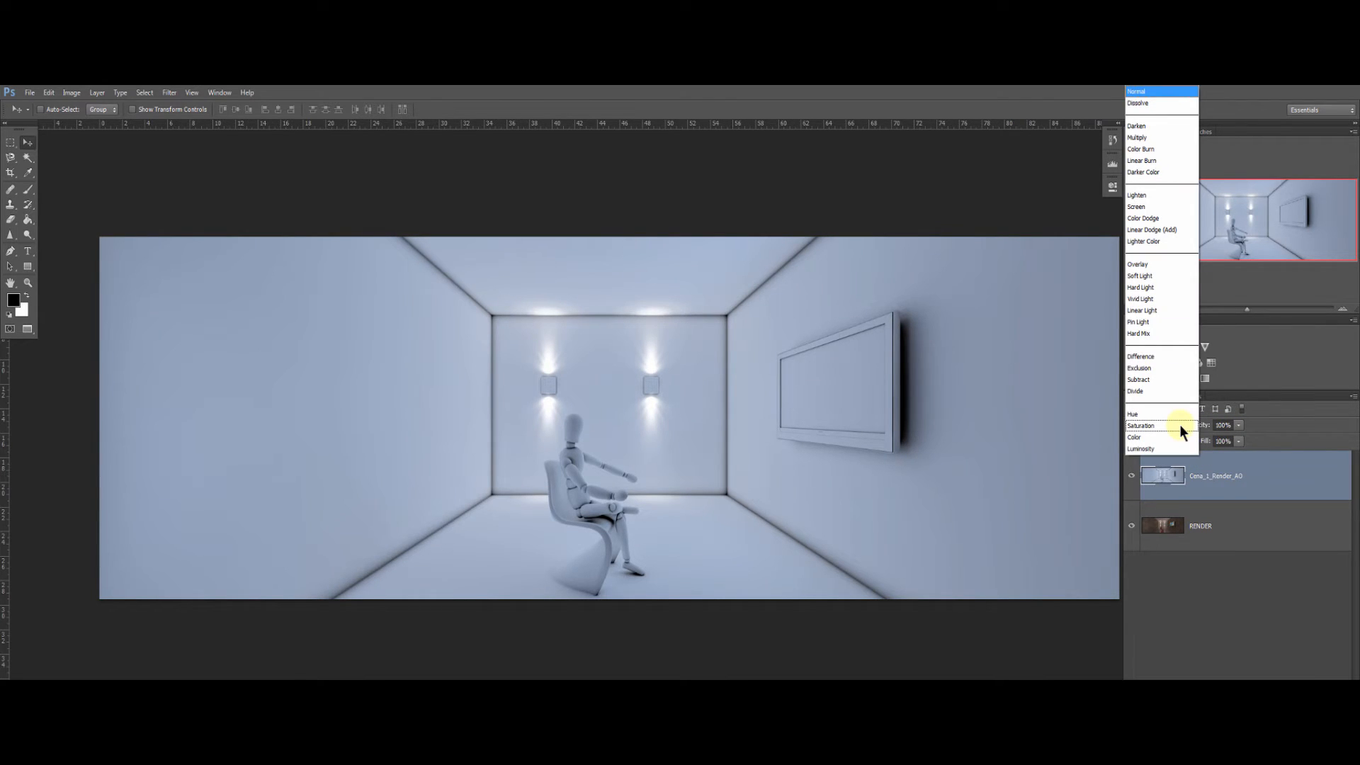
left_click(1155, 137)
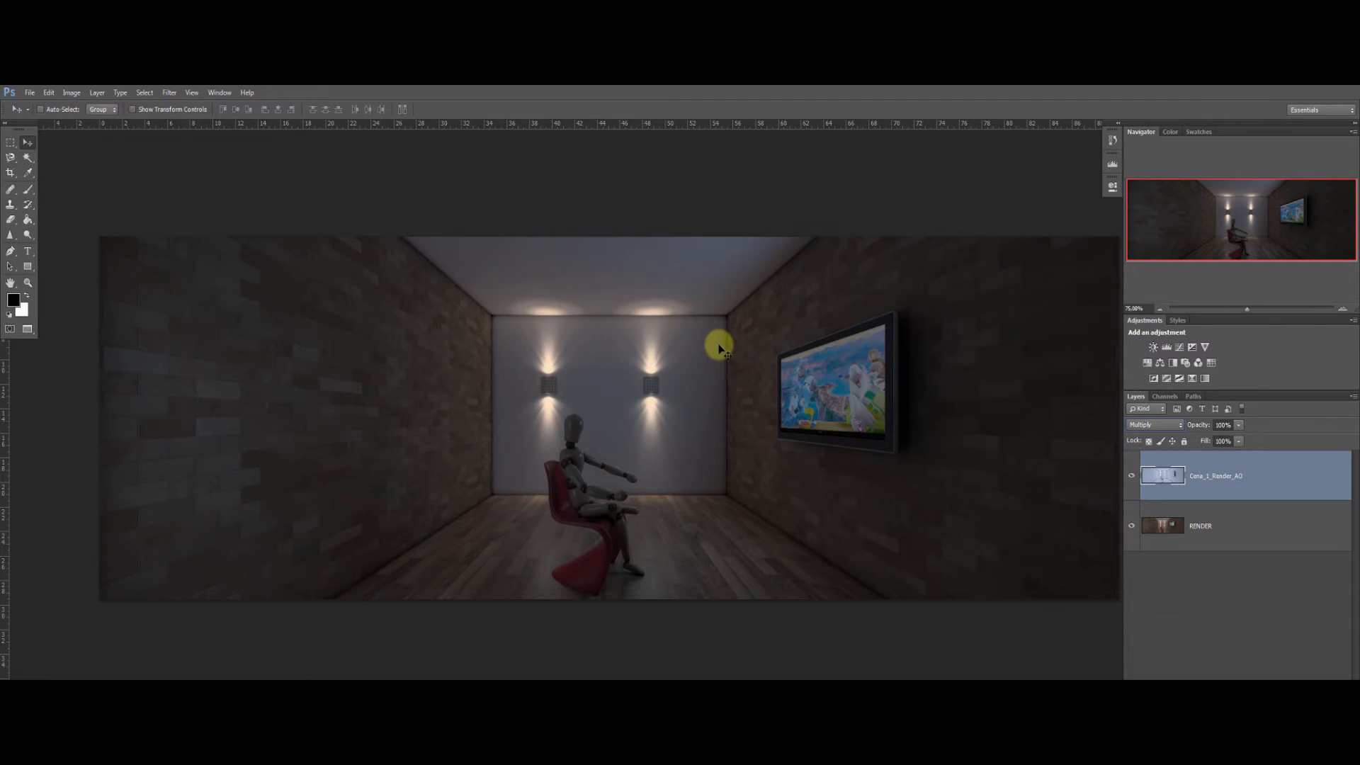
key("Up")
key("Up")
key("Up")
key("Down")
key("Down")
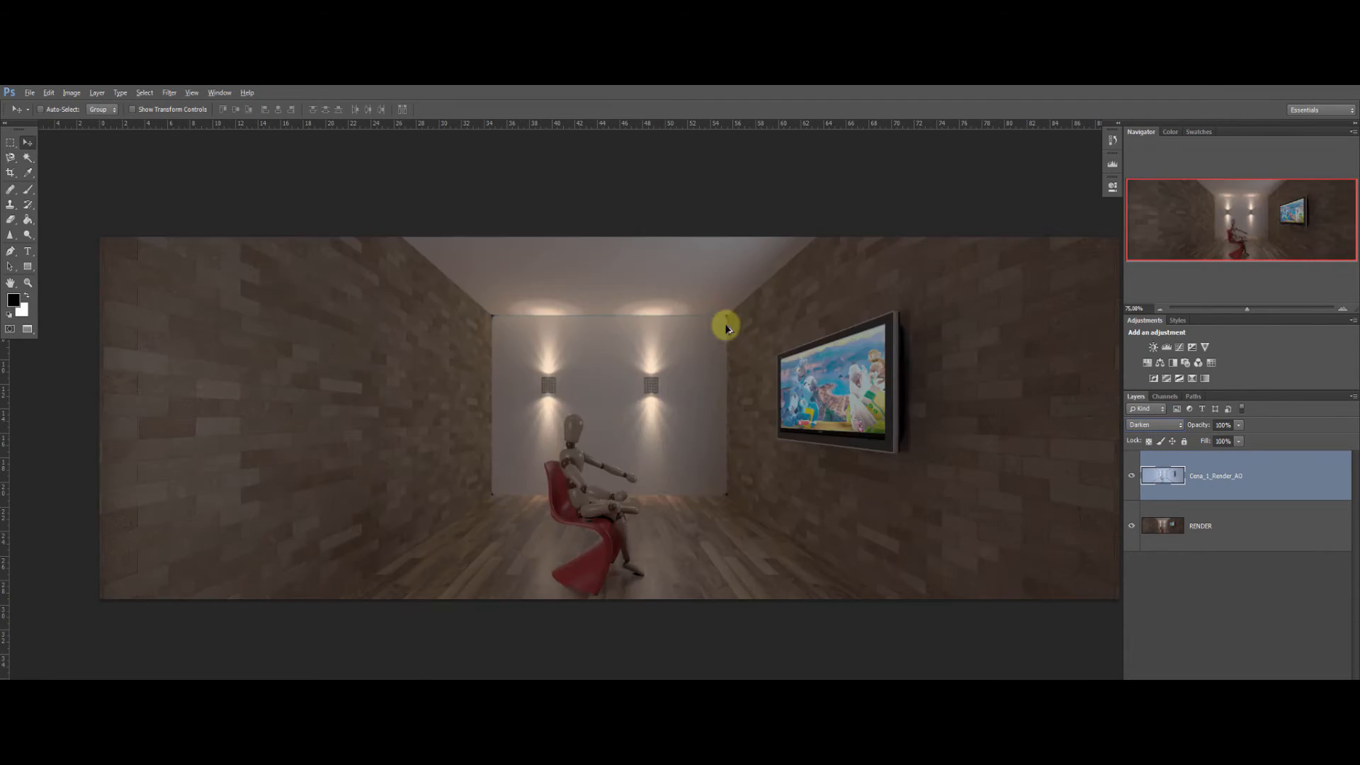
key("alt")
left_click(1179, 429)
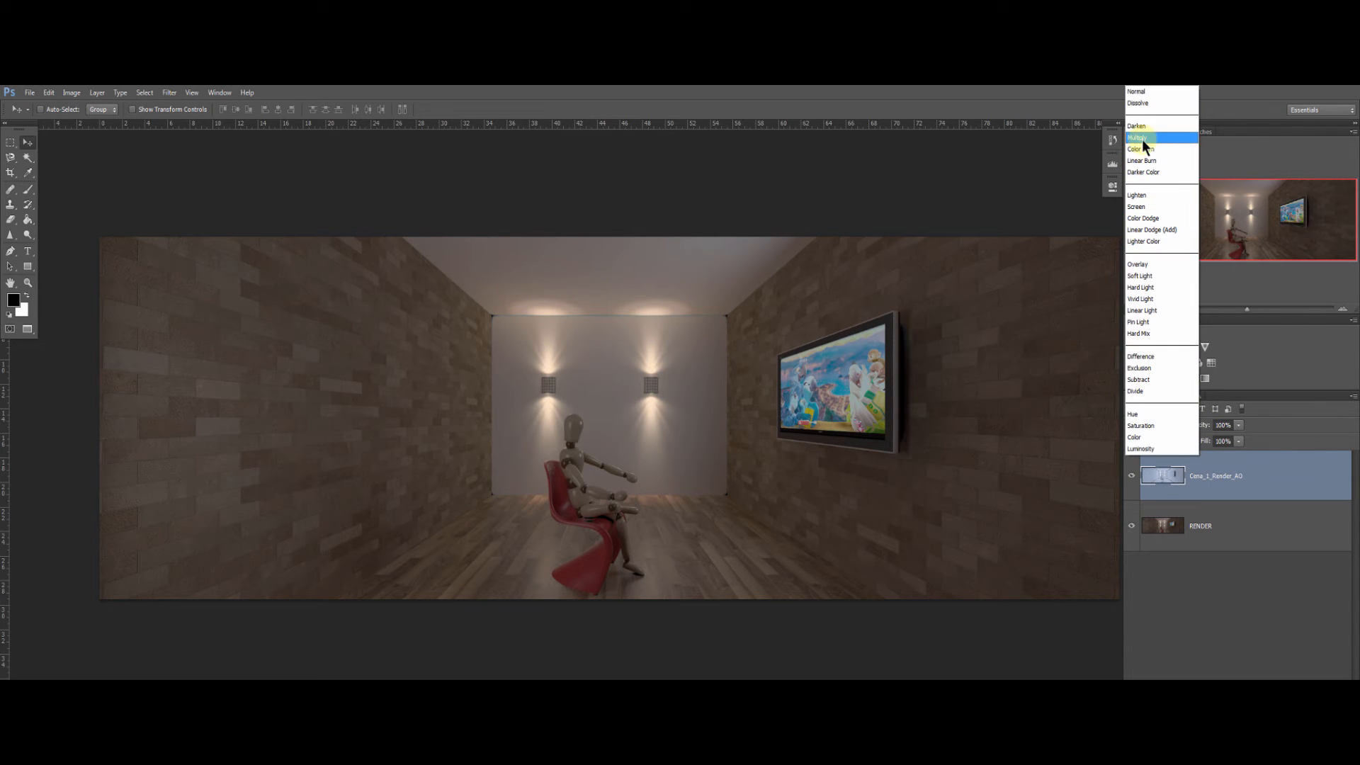
left_click(1142, 137)
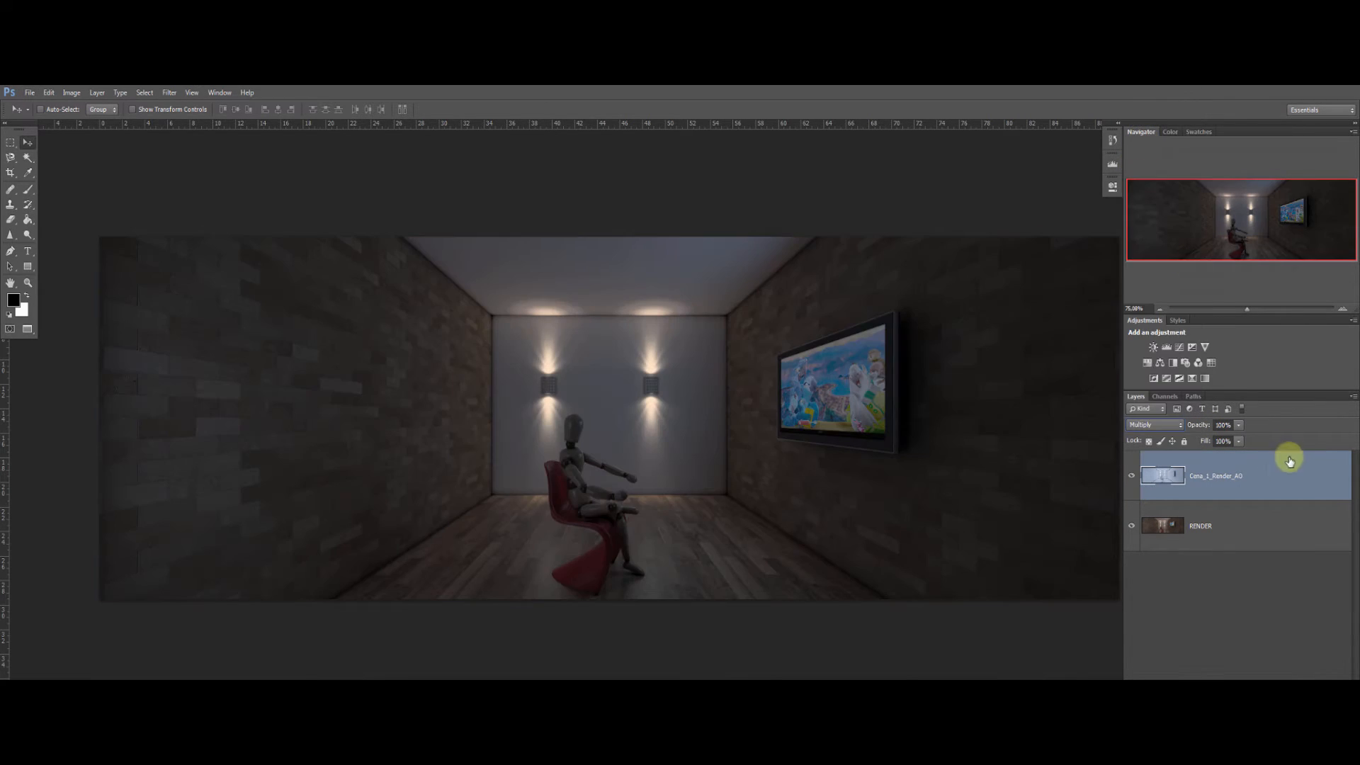
Examine the combined image up close around the ceiling edges, wall lamps, television and mannequin.
left_click(1187, 570)
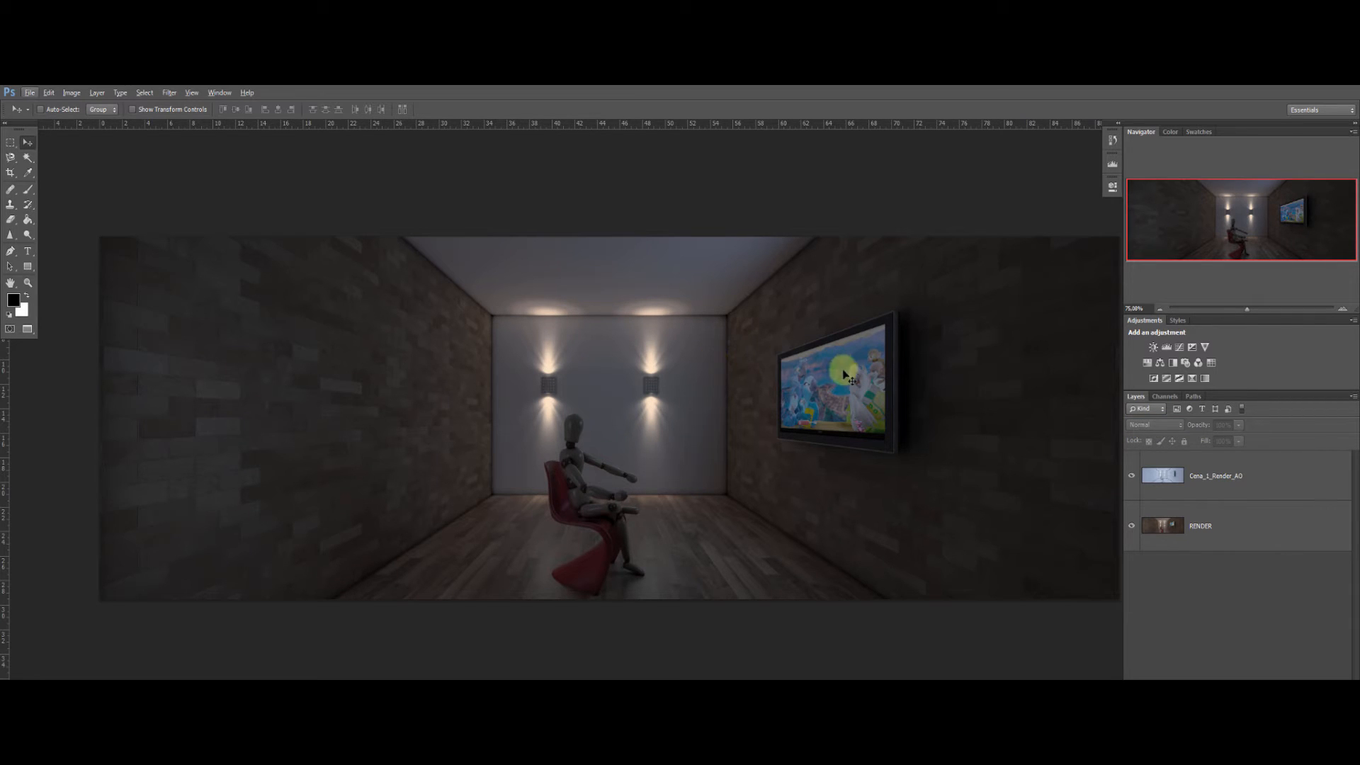
left_click(858, 445)
left_click(679, 327)
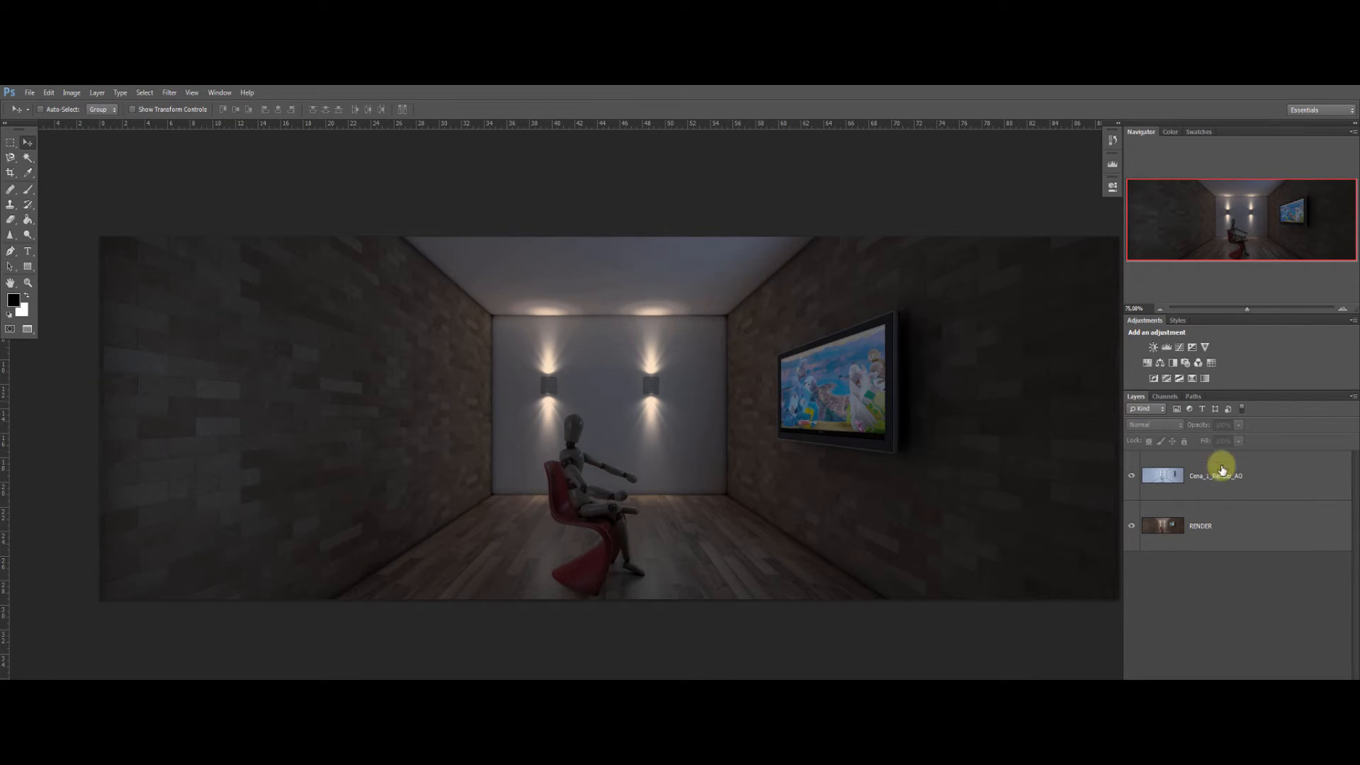
left_click(1209, 476)
left_click(1204, 525)
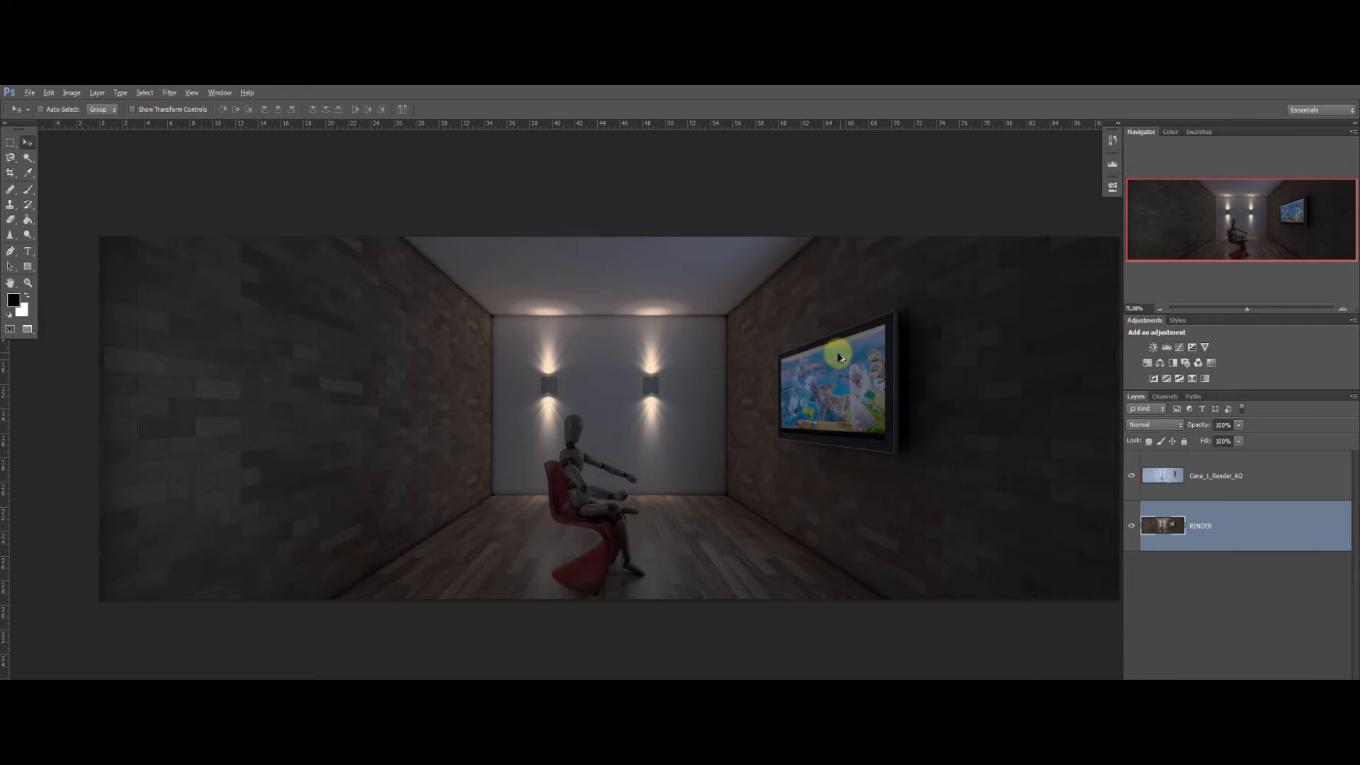
scroll(822, 334, "up", 5)
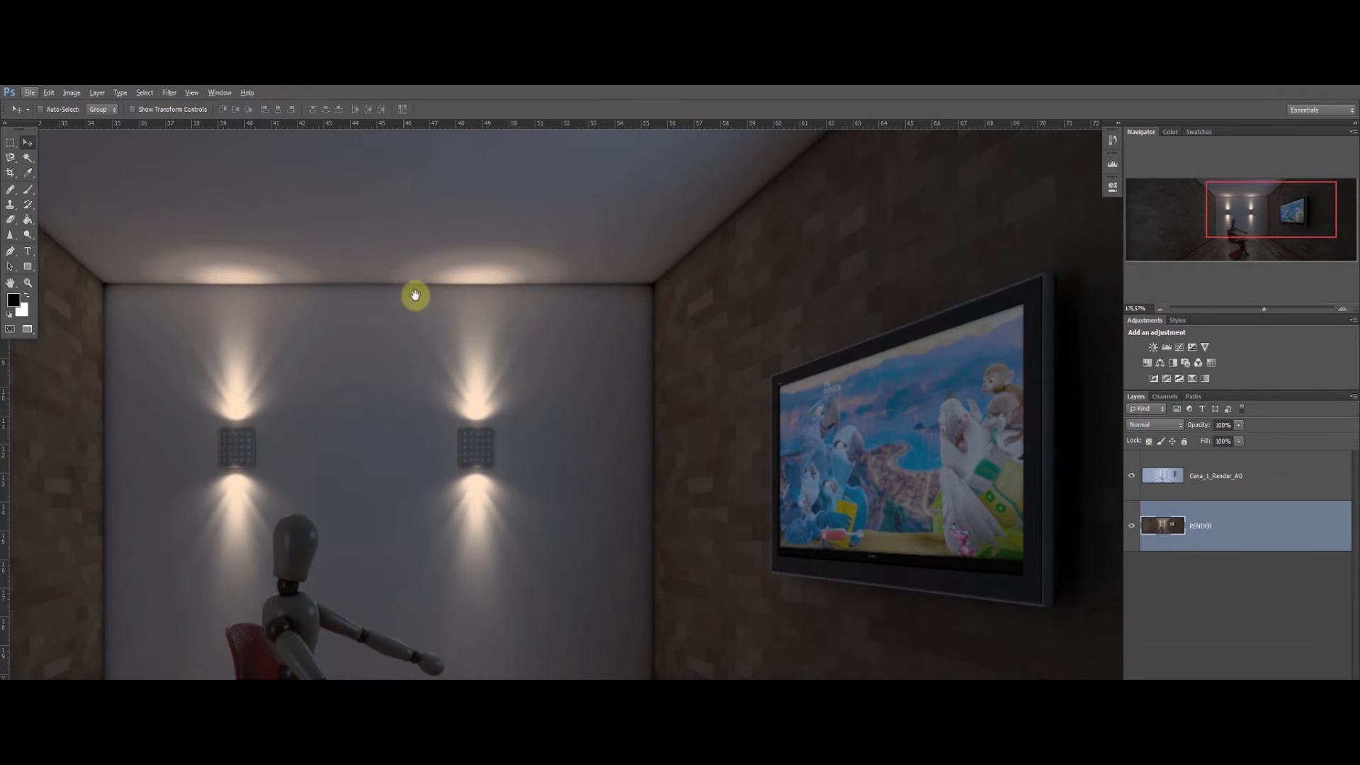
left_click_drag(413, 294, 656, 304)
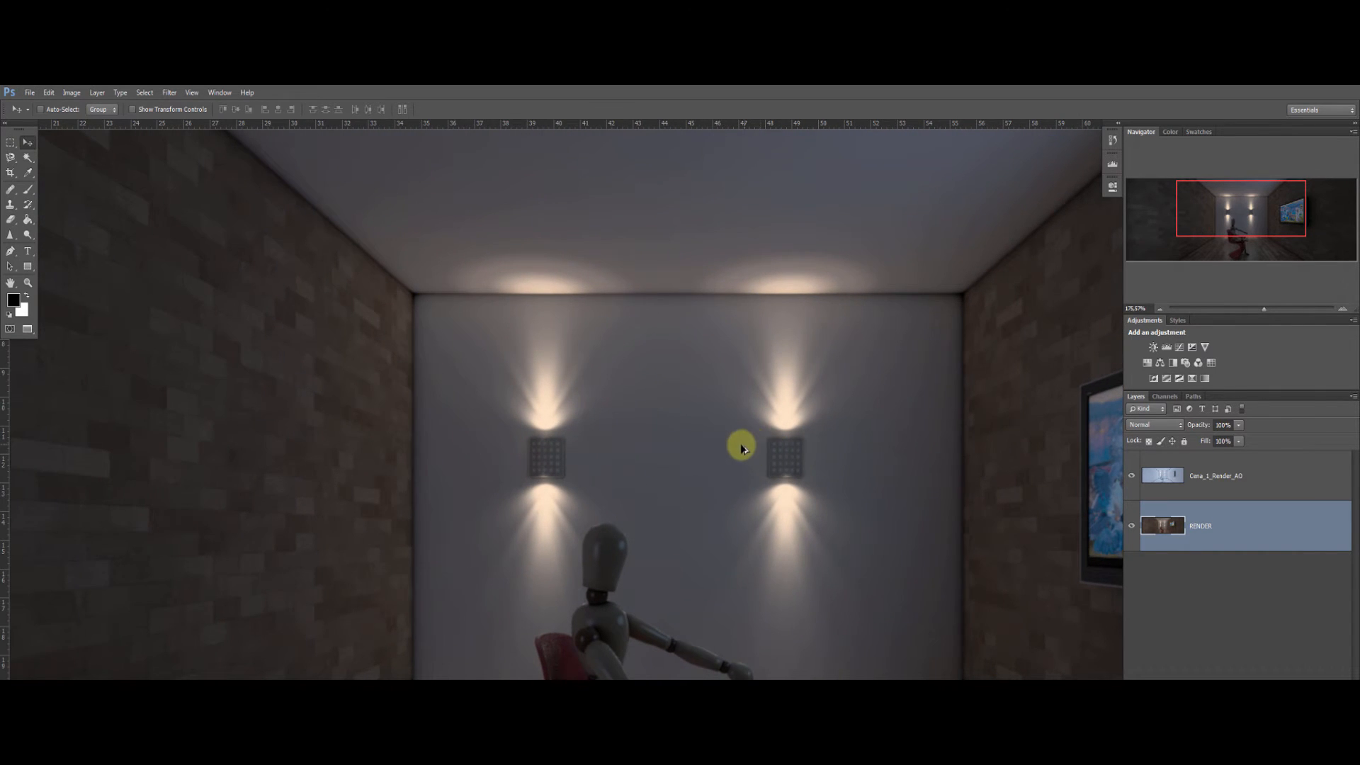
scroll(754, 464, "down", 2)
scroll(756, 490, "down", 1)
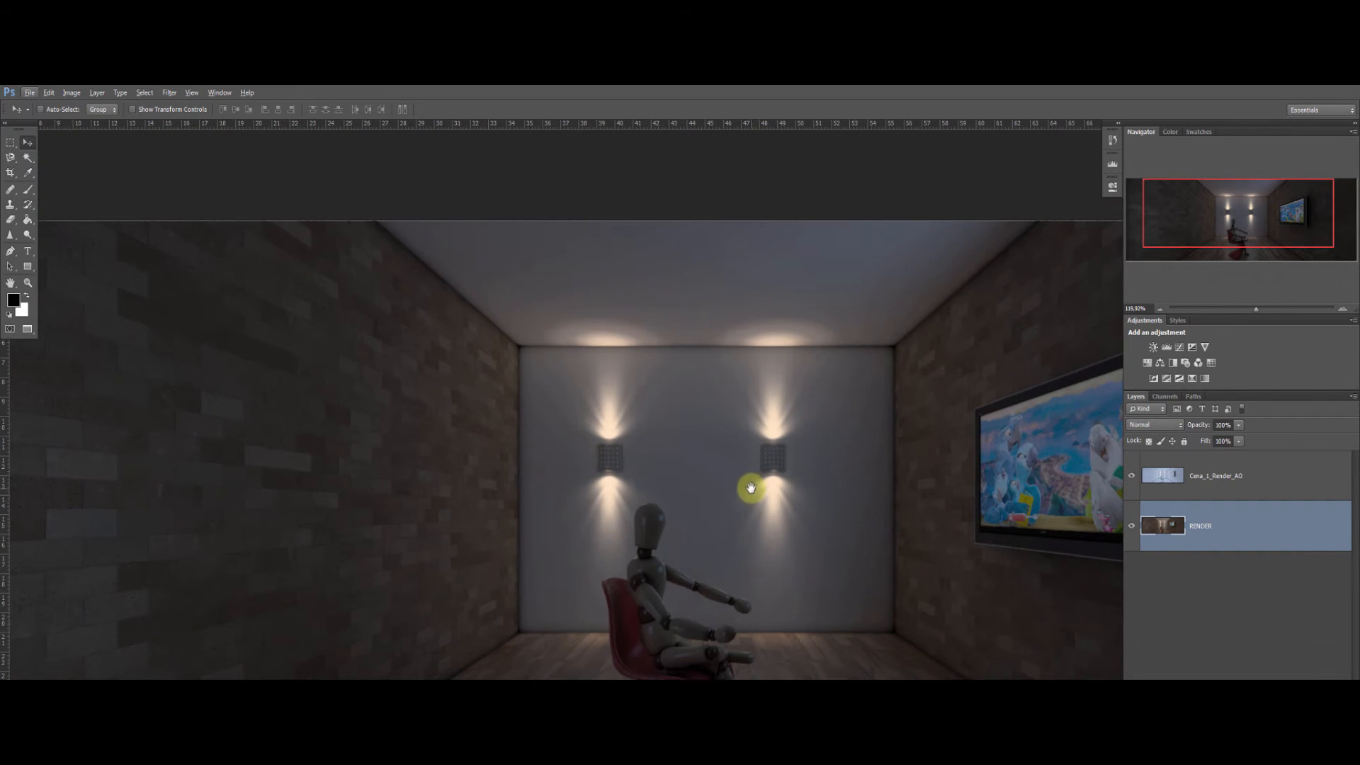
left_click_drag(744, 486, 725, 381)
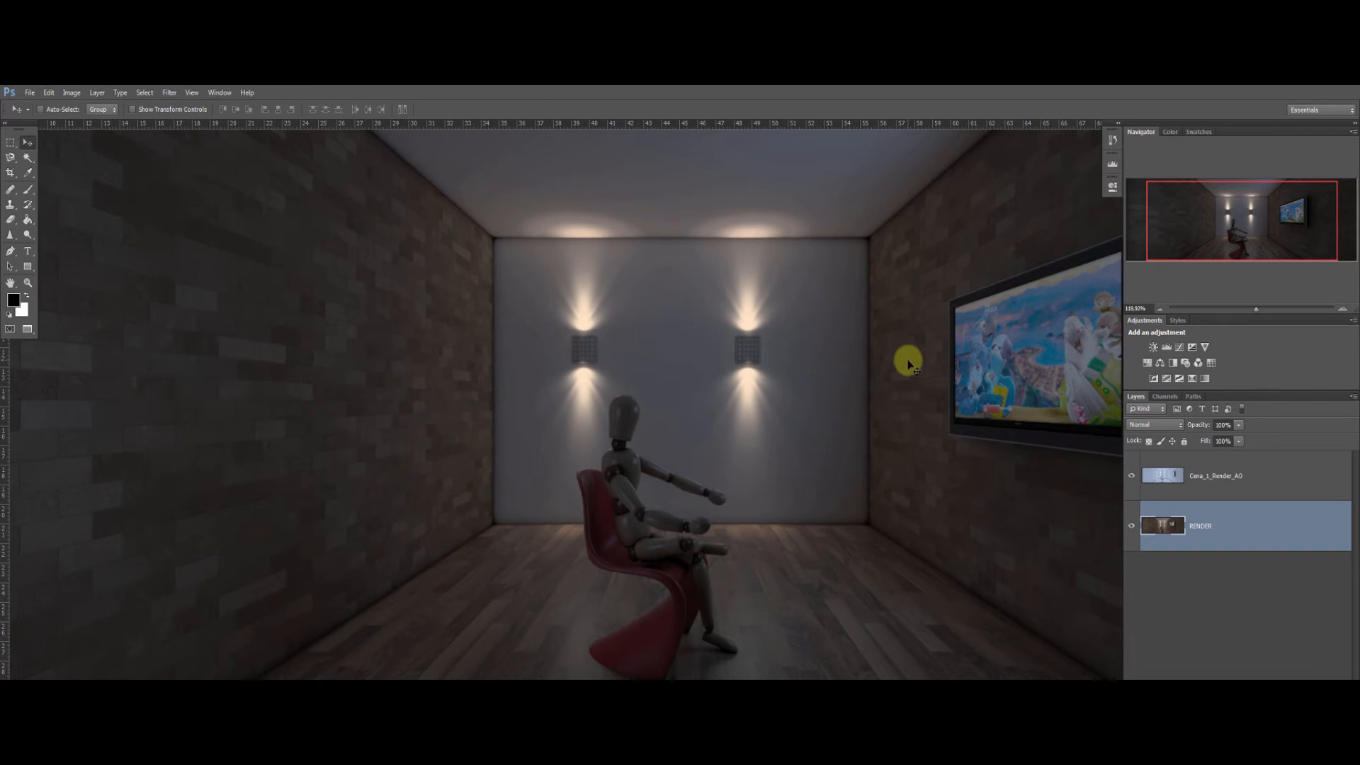
Lower the opacity of the Cena_1_Render_AO layer to soften its Multiply effect, and change the screen mode.
left_click(1219, 457)
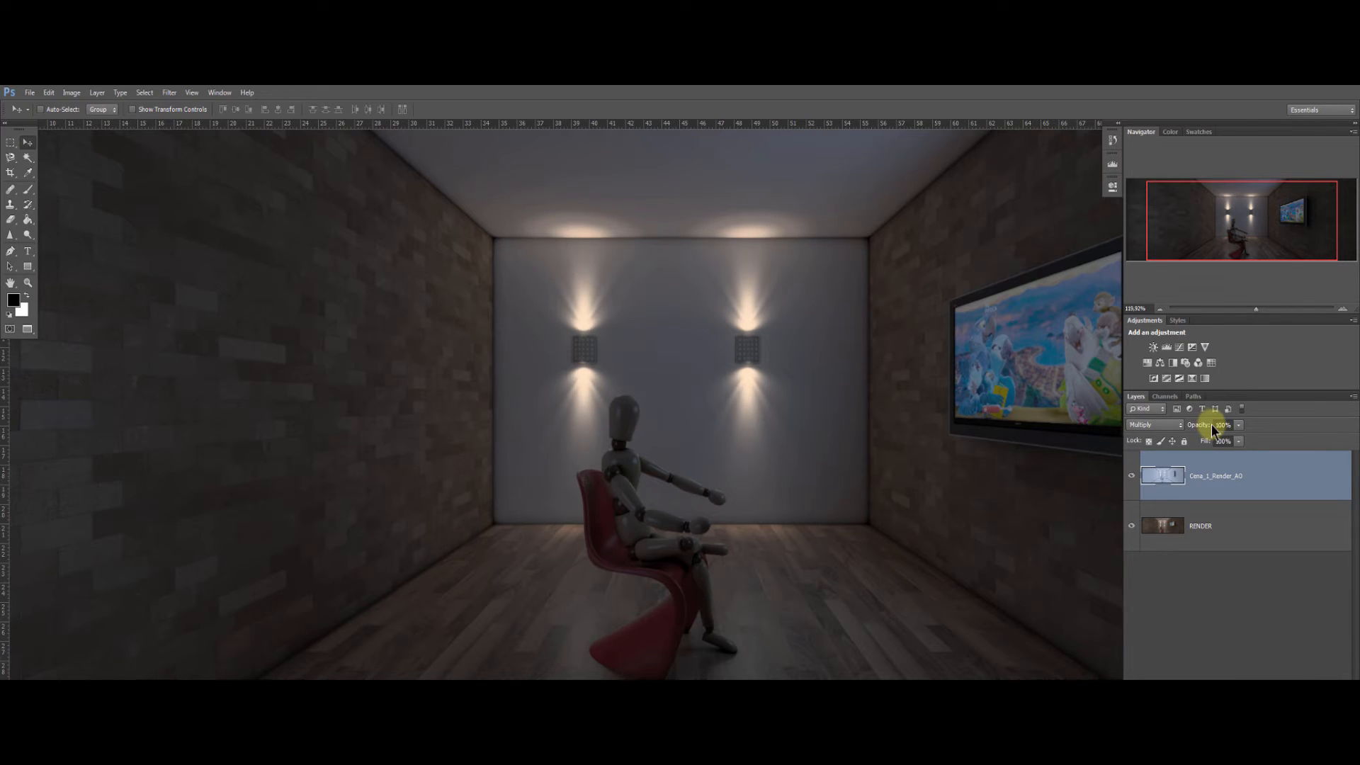
left_click_drag(1206, 429, 1175, 440)
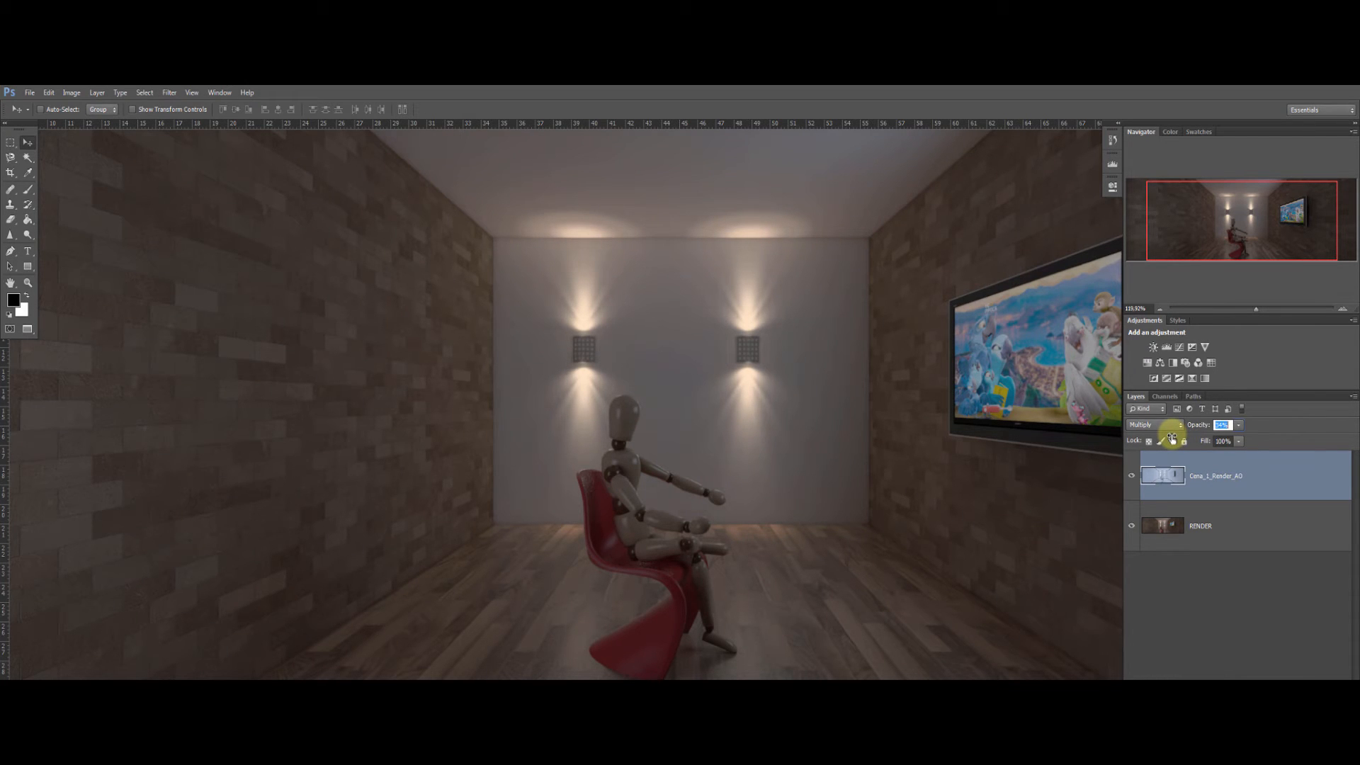
left_click(296, 642)
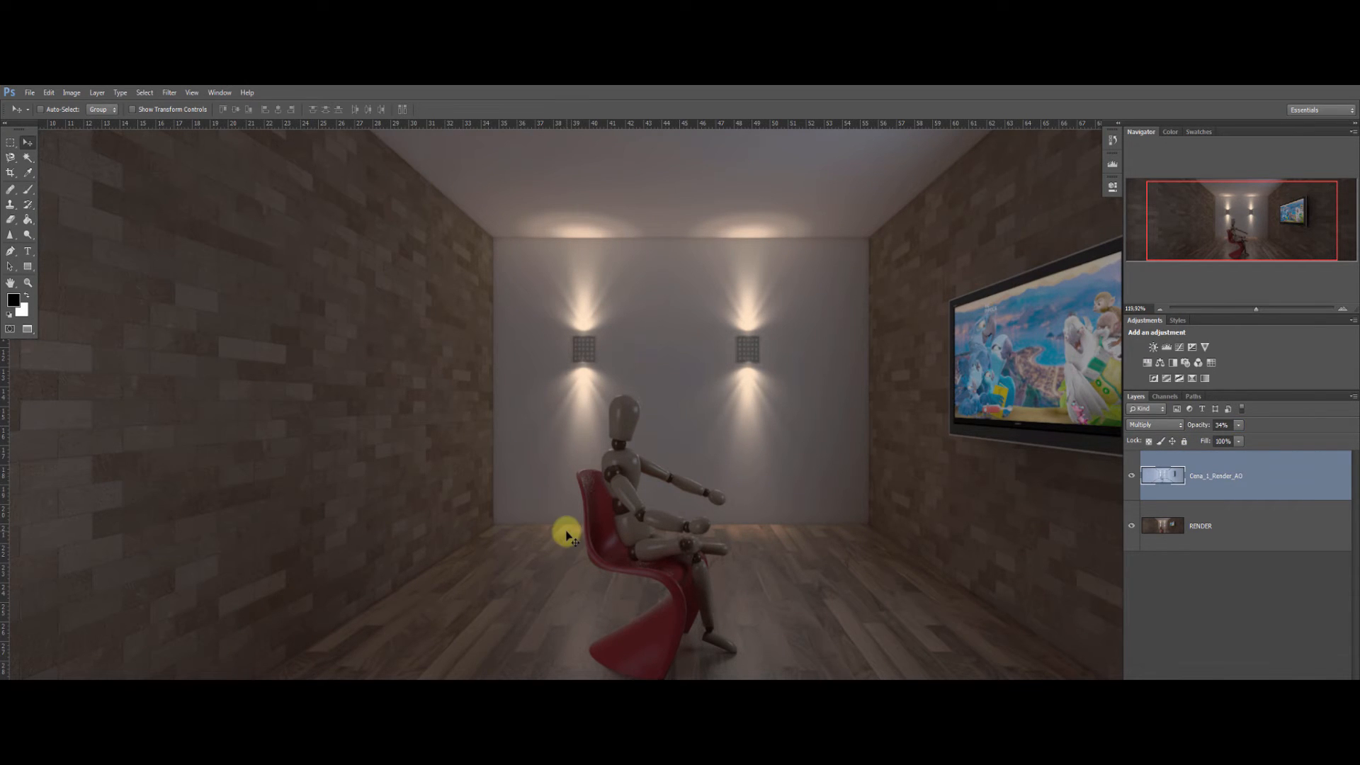
key("f")
key("f")
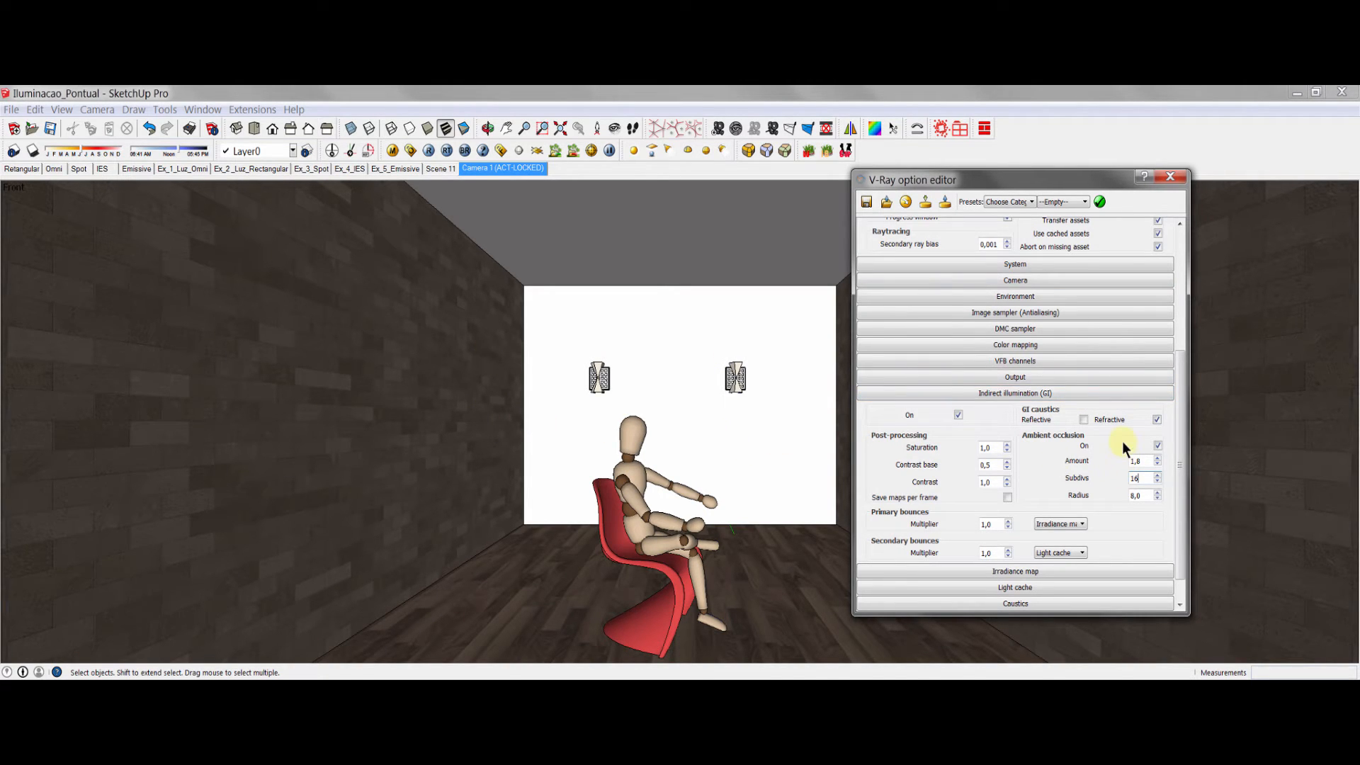
left_click_drag(1180, 423, 1180, 346)
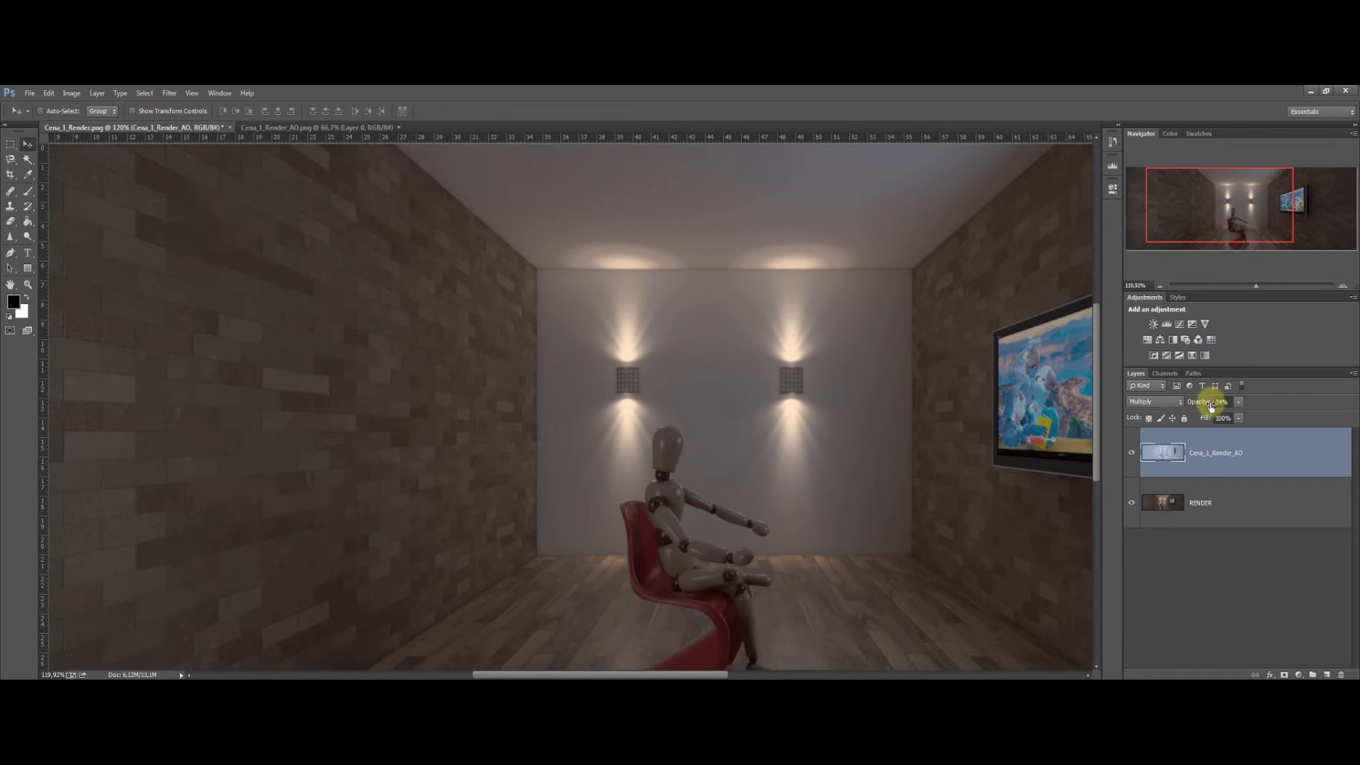
Set the opacity of the Cena_1_Render_AO layer to 40% and compare the image with the layer hidden and shown.
left_click_drag(1204, 405, 1199, 404)
left_click_drag(845, 496, 720, 488)
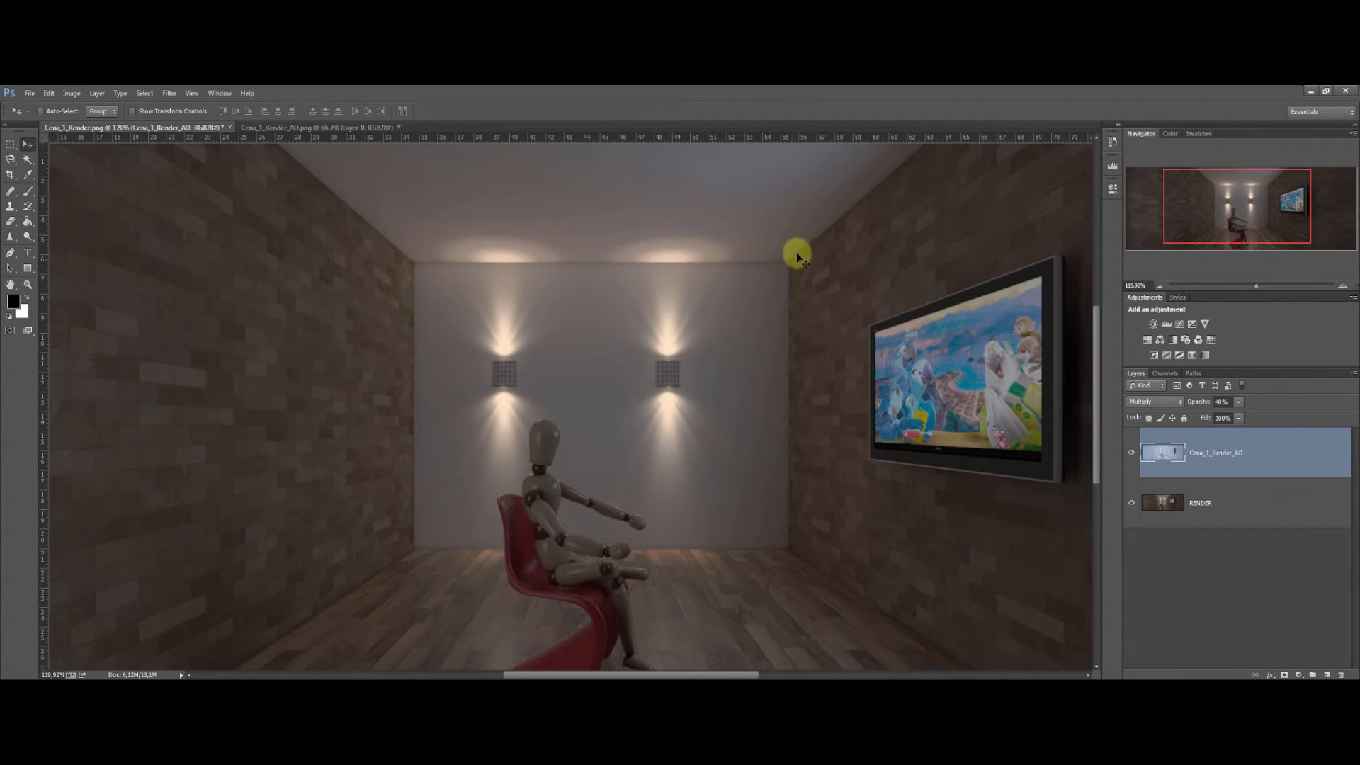
left_click(1131, 453)
left_click(1132, 453)
left_click(1132, 453)
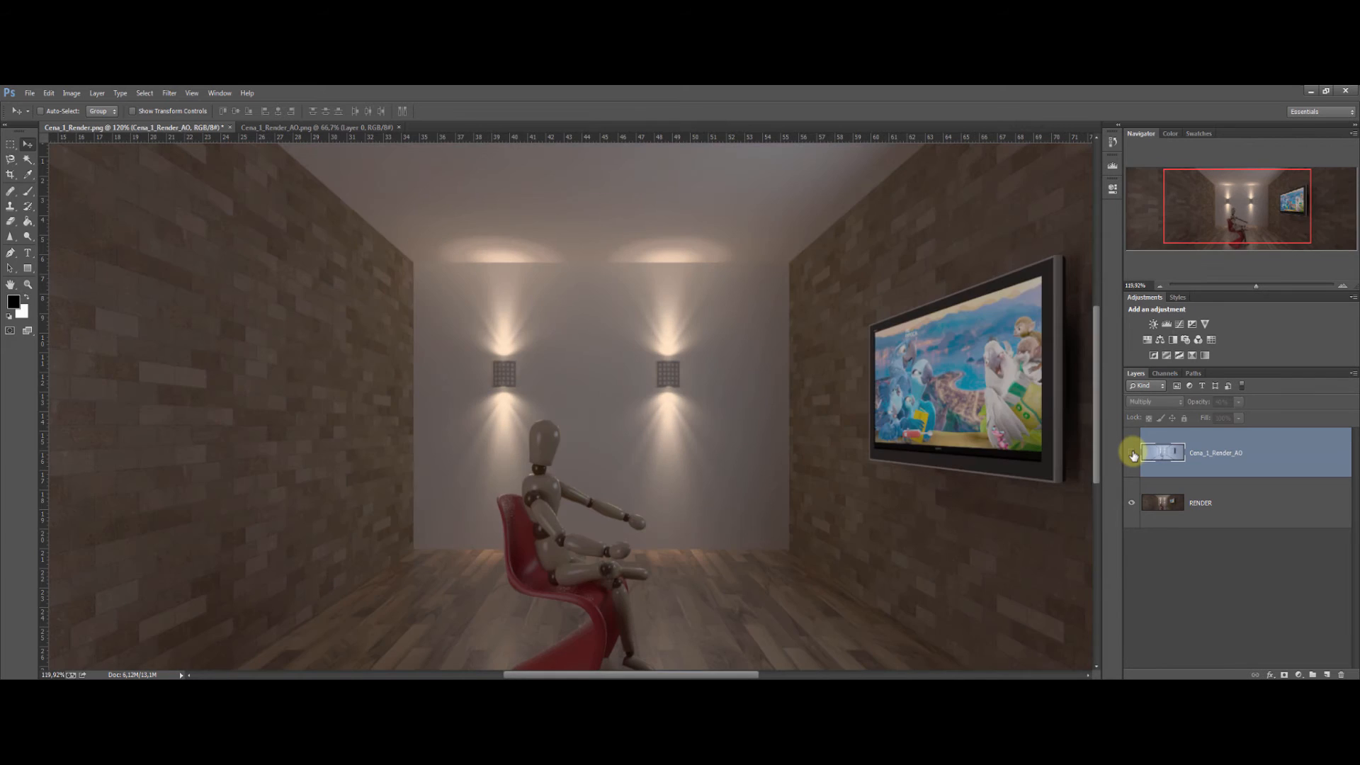
left_click(1132, 453)
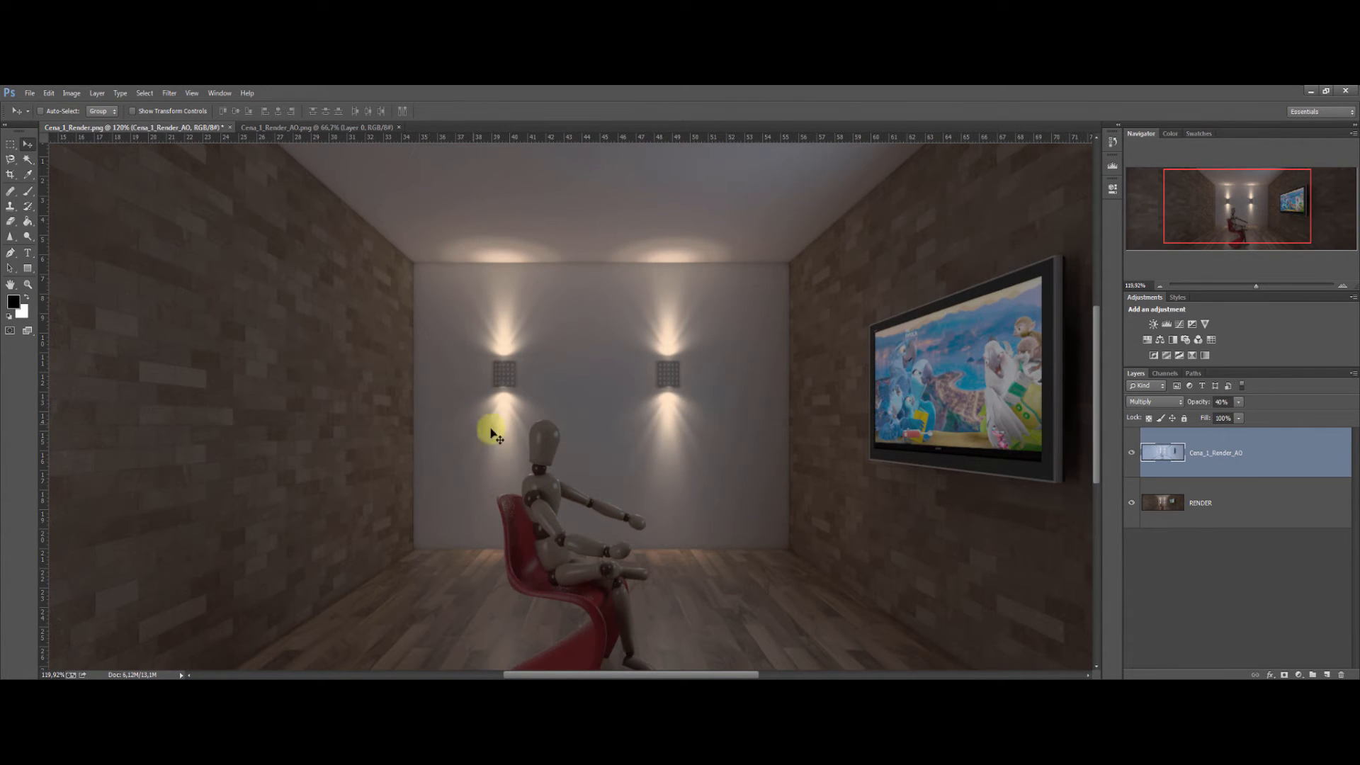
Fit the whole room in view and switch to the full-screen mode that keeps the menu bar.
scroll(612, 432, "down", 1)
scroll(610, 431, "down", 1)
scroll(595, 453, "up", 2)
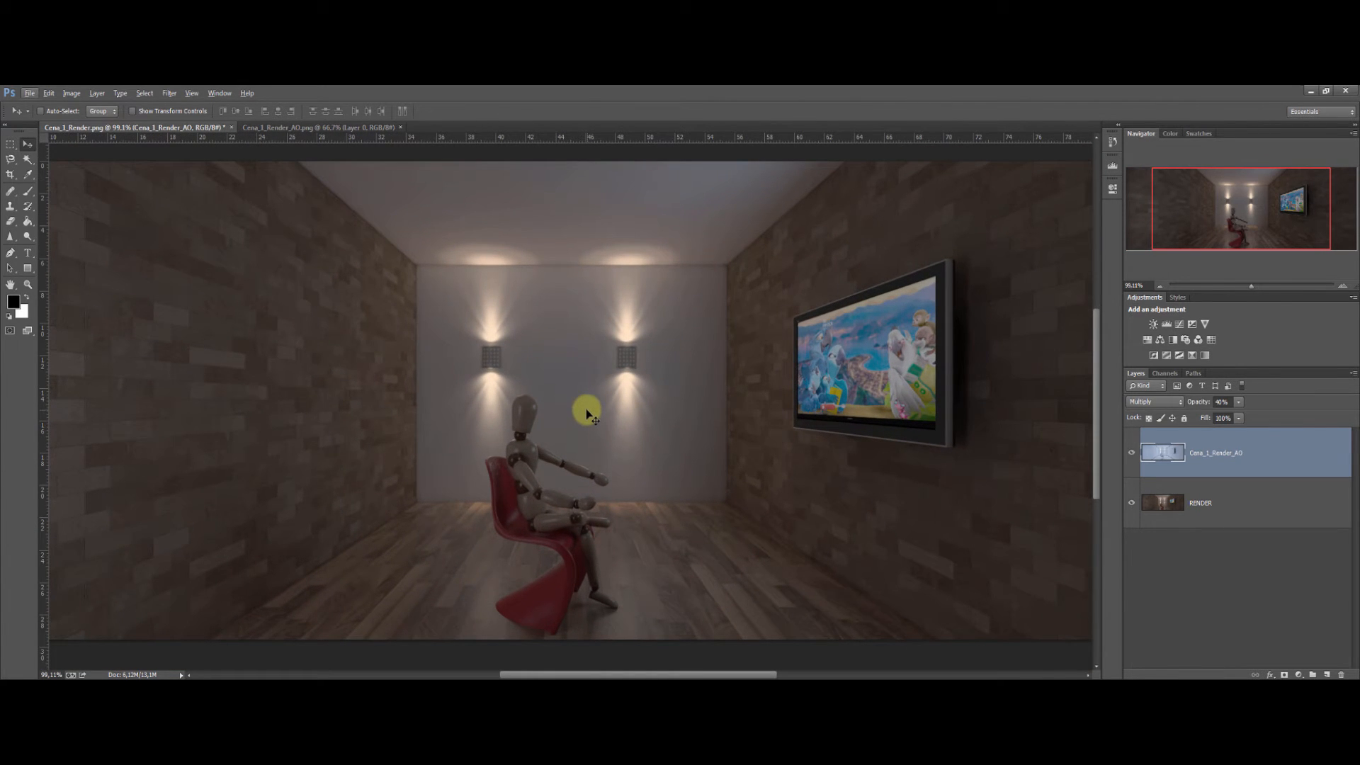
key("f")
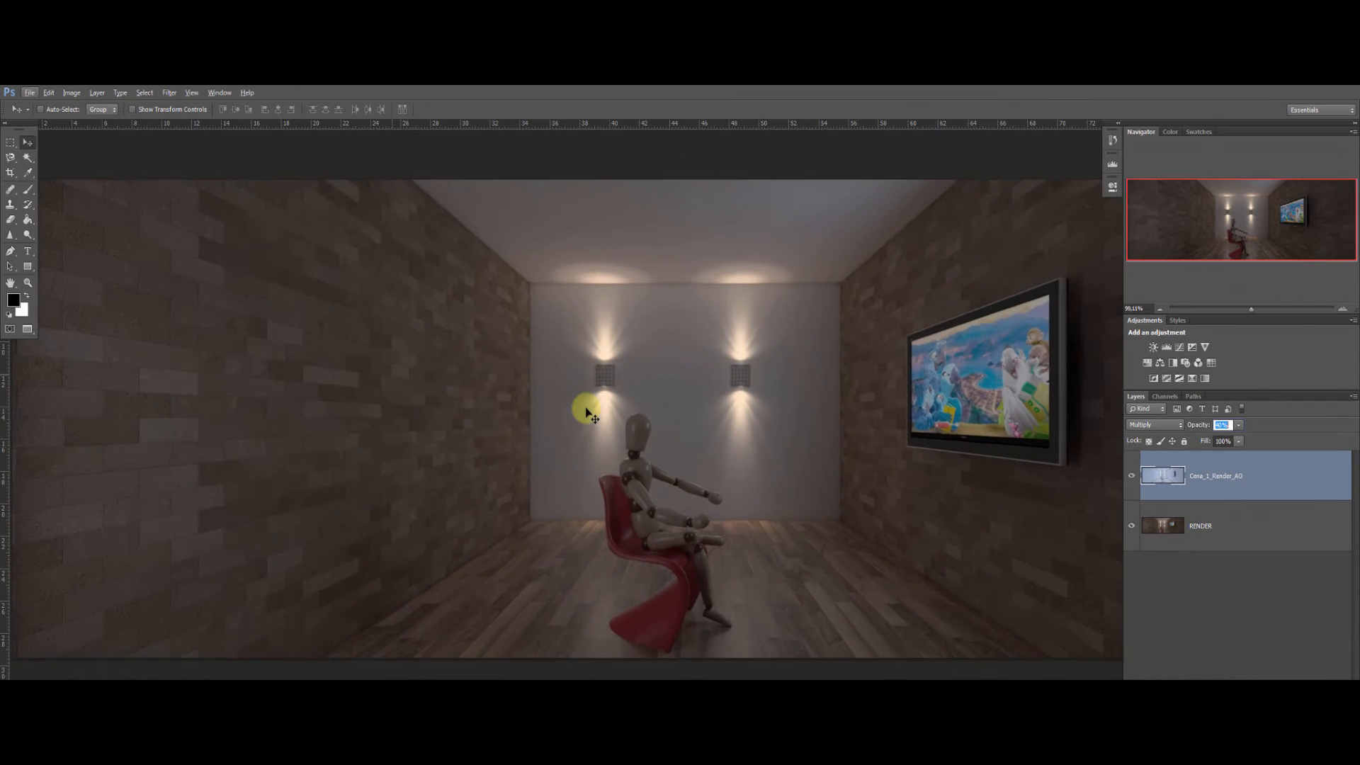
left_click_drag(763, 410, 646, 401)
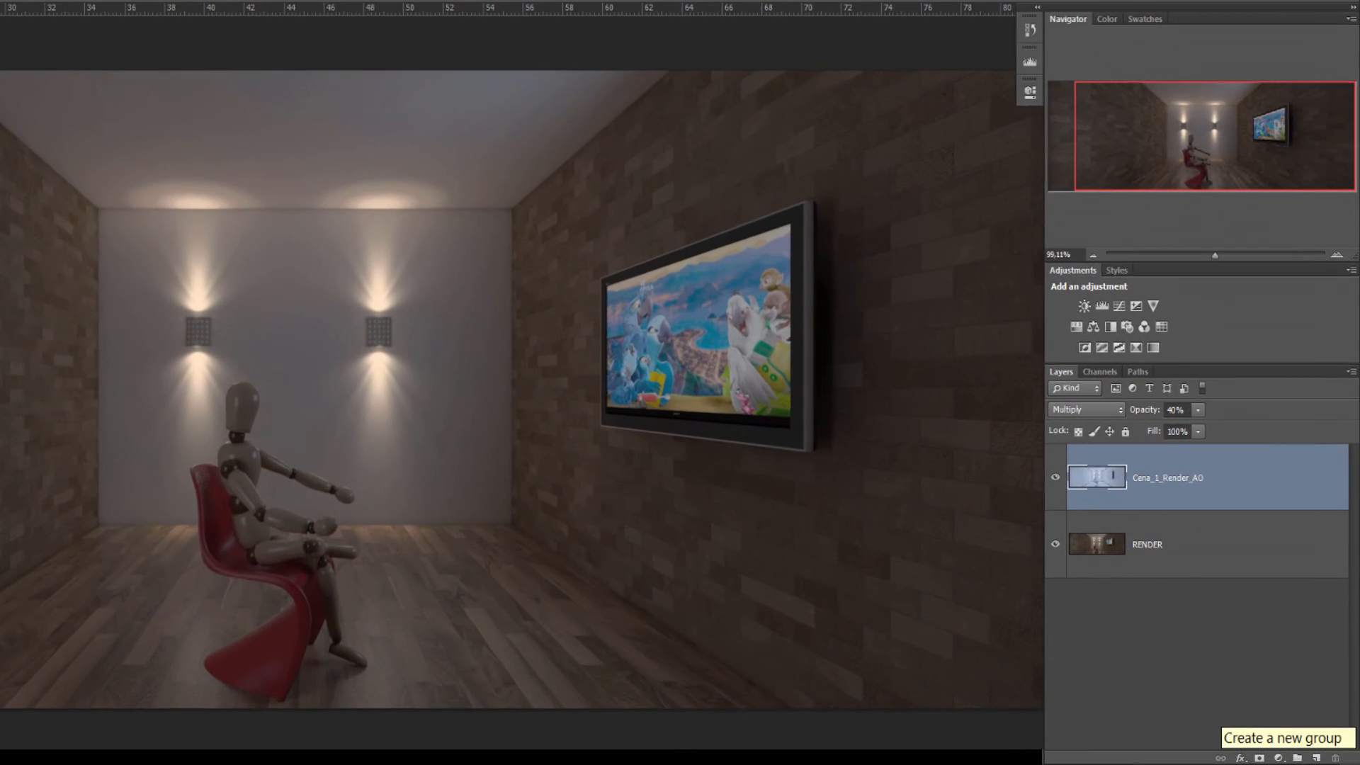
Create a new layer group and name it FOTOS_RENDER.
left_click(1298, 758)
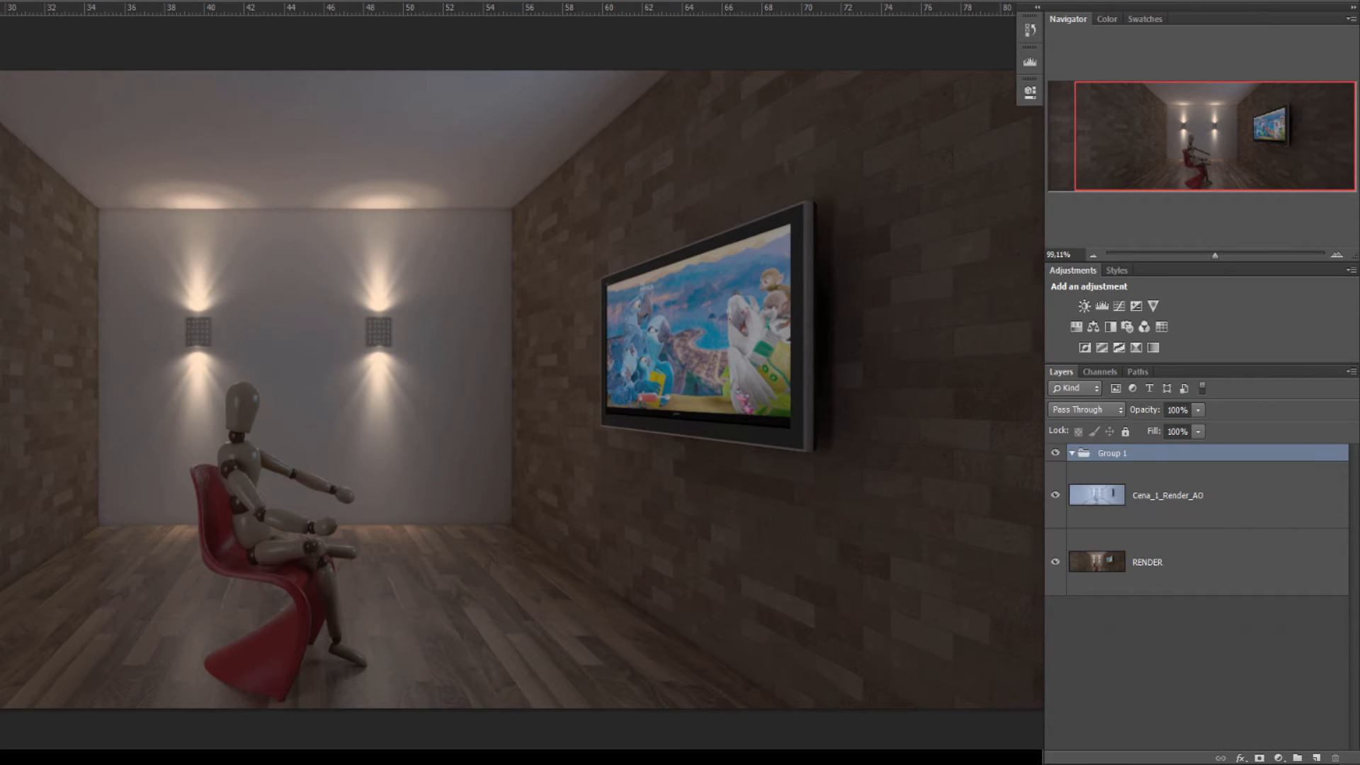
double_click(1110, 455)
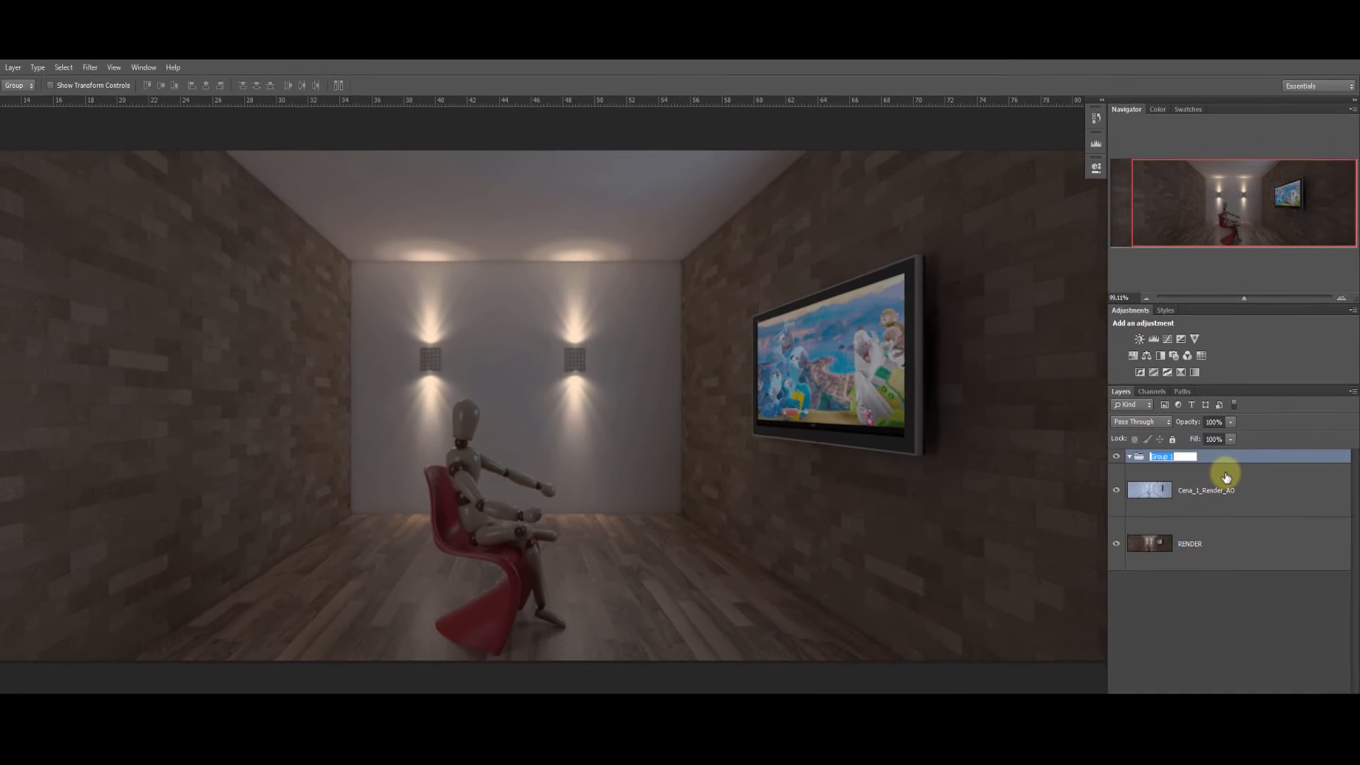
type("FOTOS_RENDER")
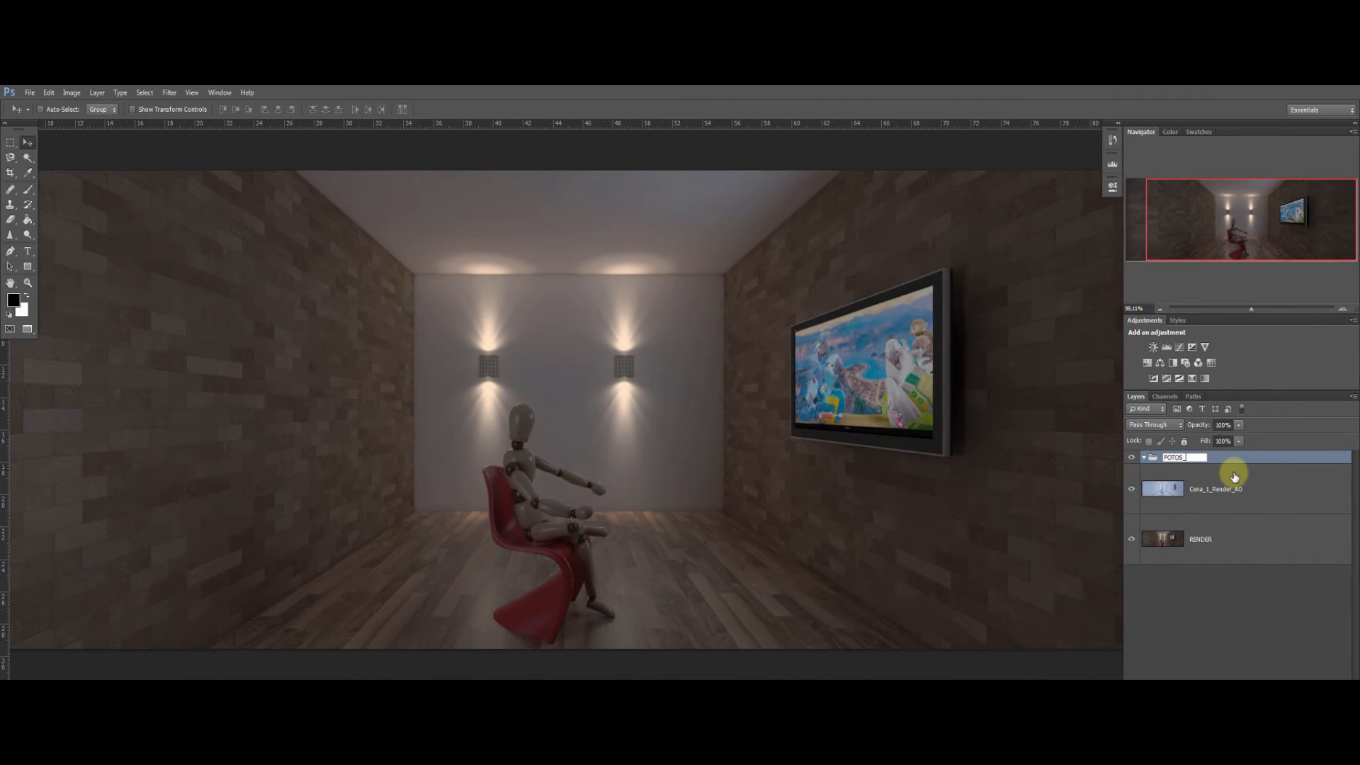
key("Return")
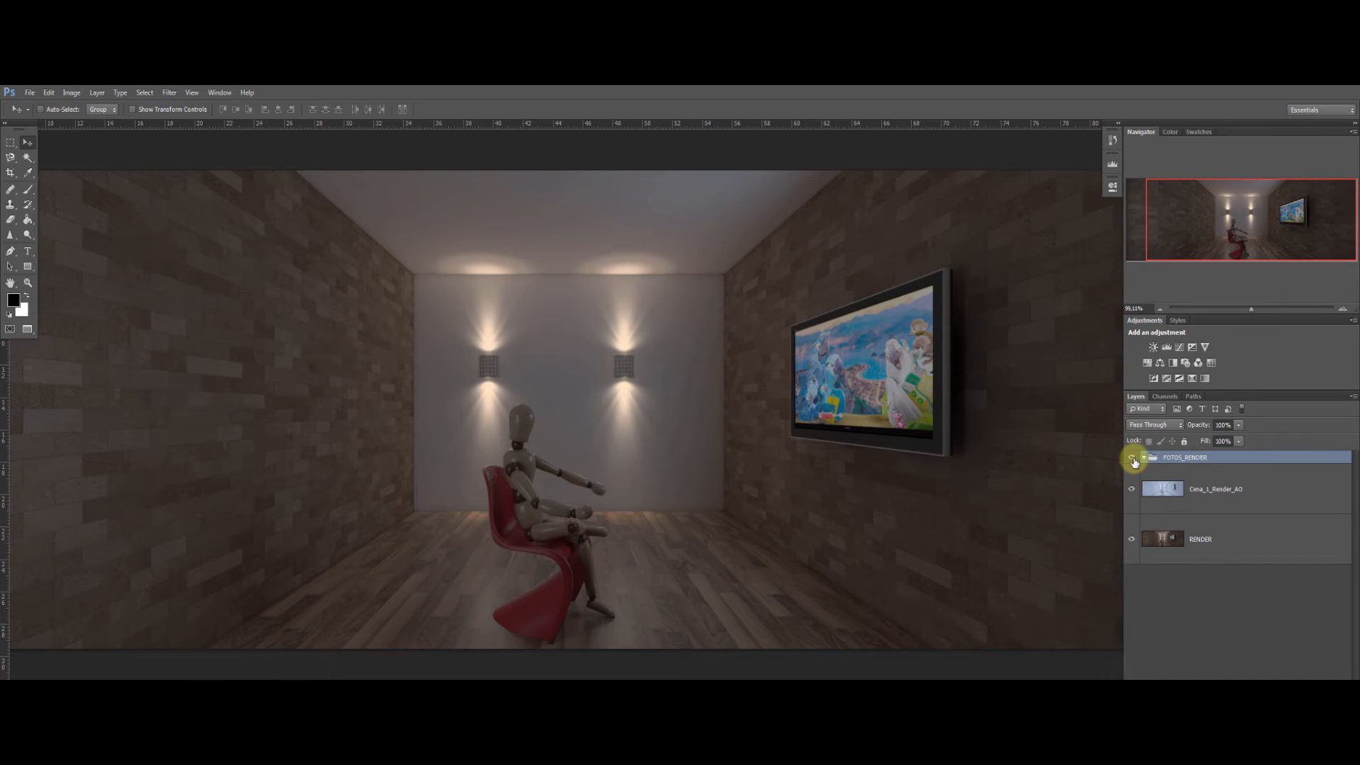
Move the Cena_1_Render_AO and RENDER layers into the FOTOS_RENDER group and color-code the group red.
left_click(1207, 488)
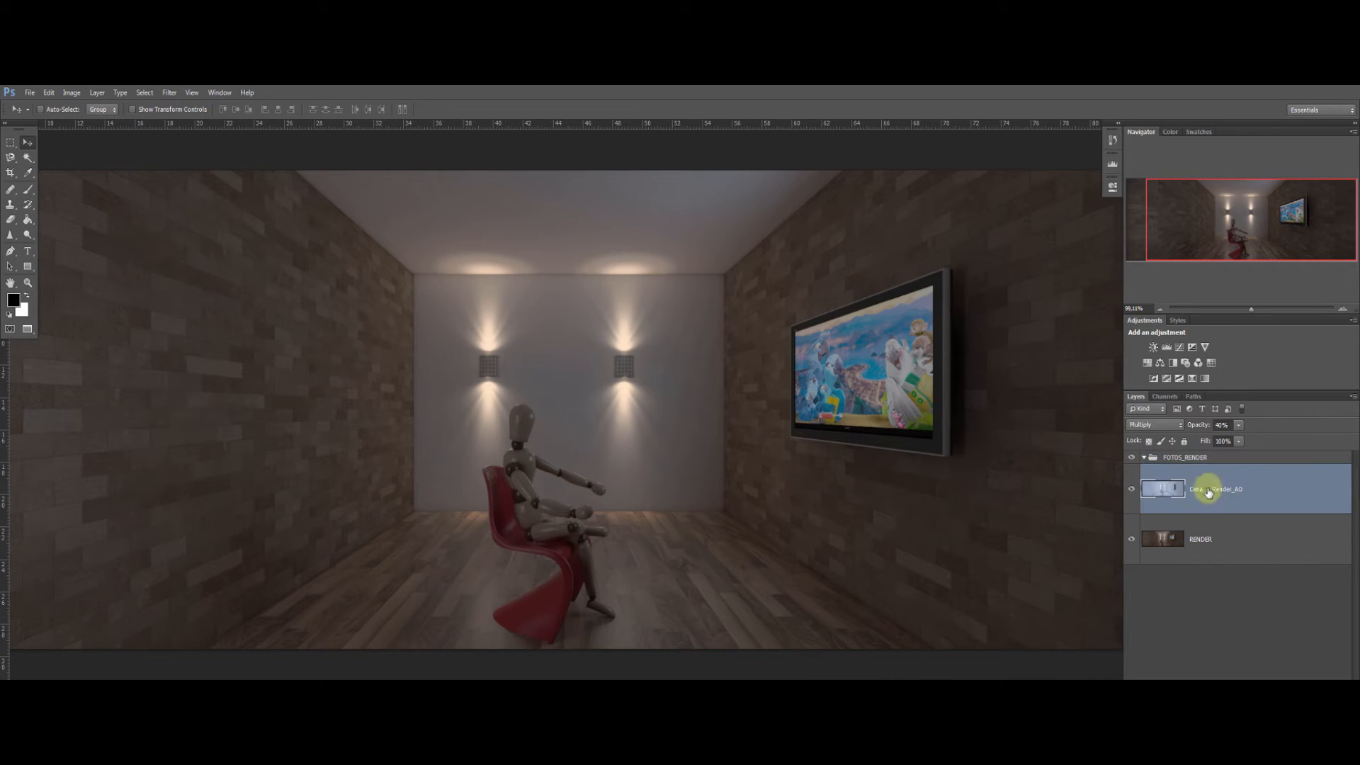
left_click(1222, 541, "shift")
left_click_drag(1199, 480, 1193, 458)
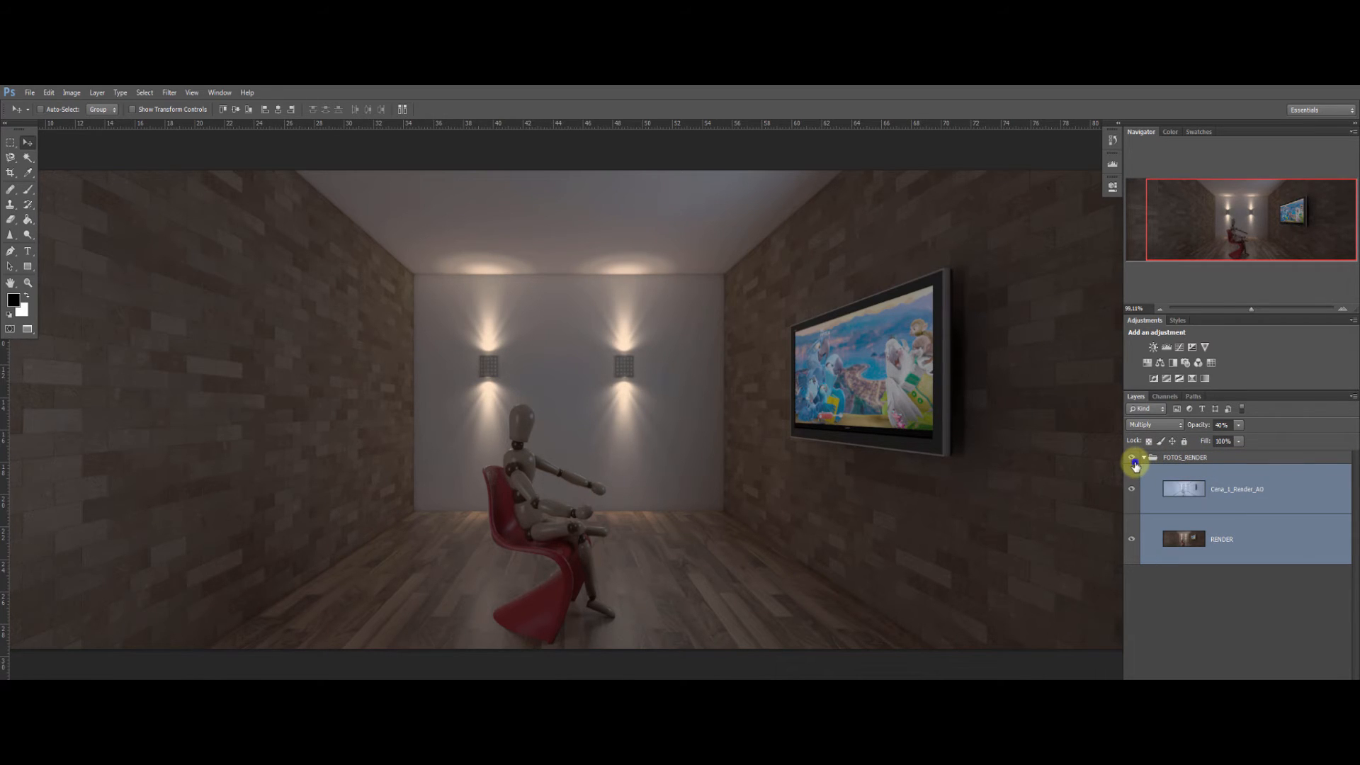
right_click(1136, 466)
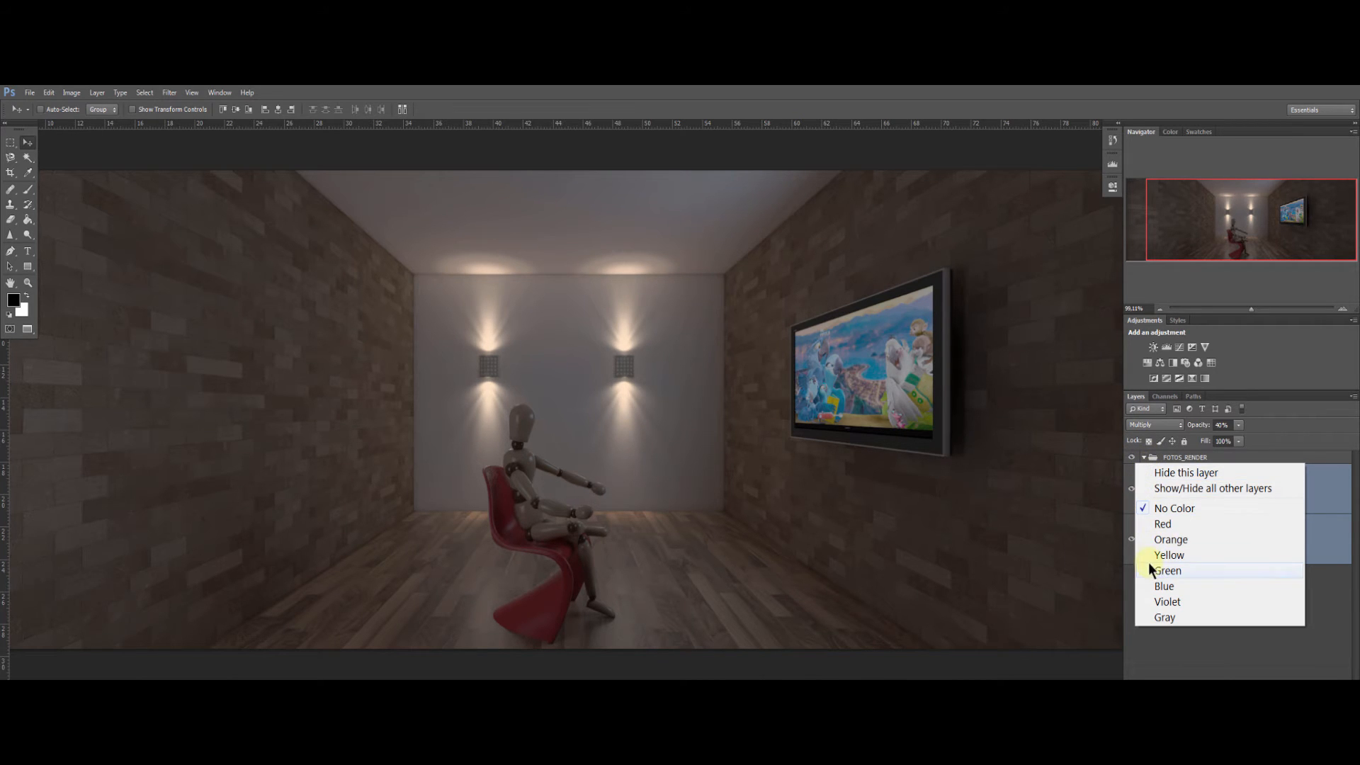
left_click(1166, 524)
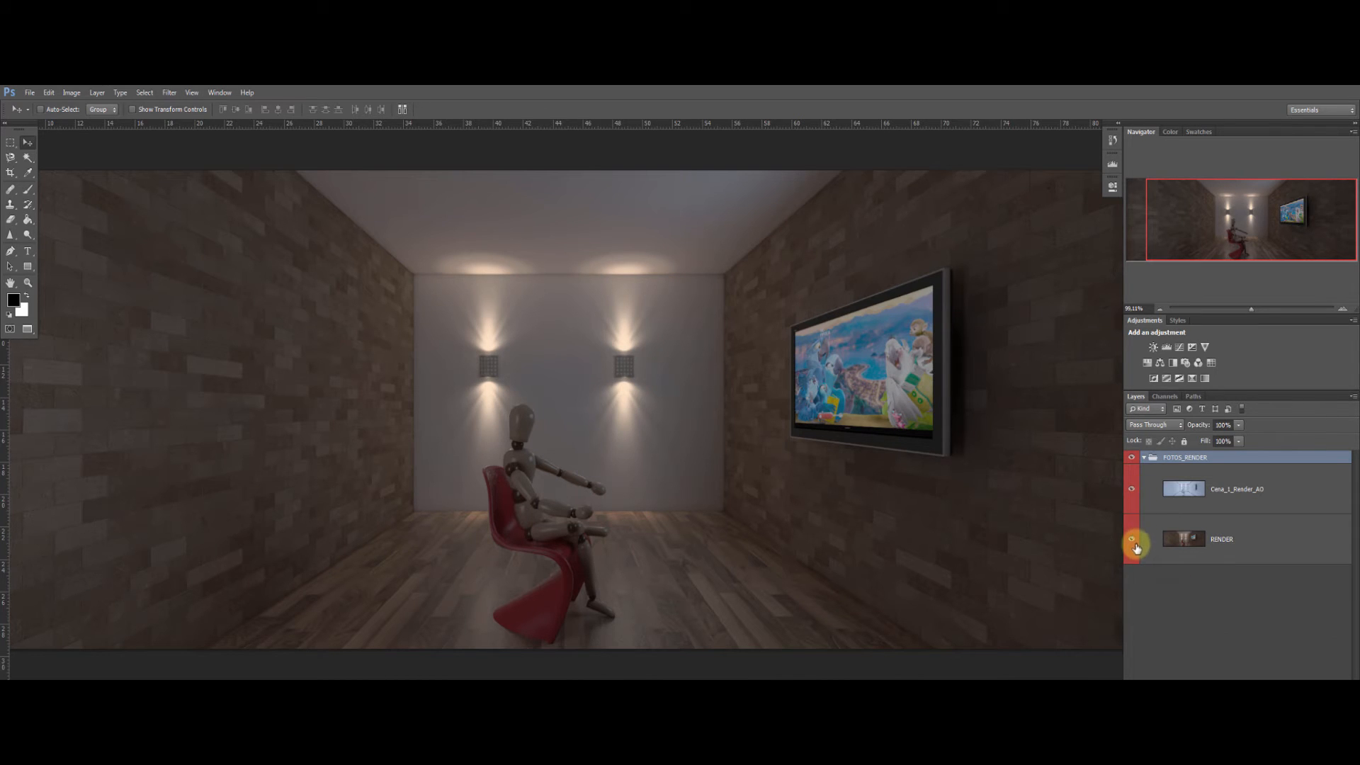
Collapse and reopen the FOTOS_RENDER group, and select the RENDER layer inside it.
left_click(1144, 459)
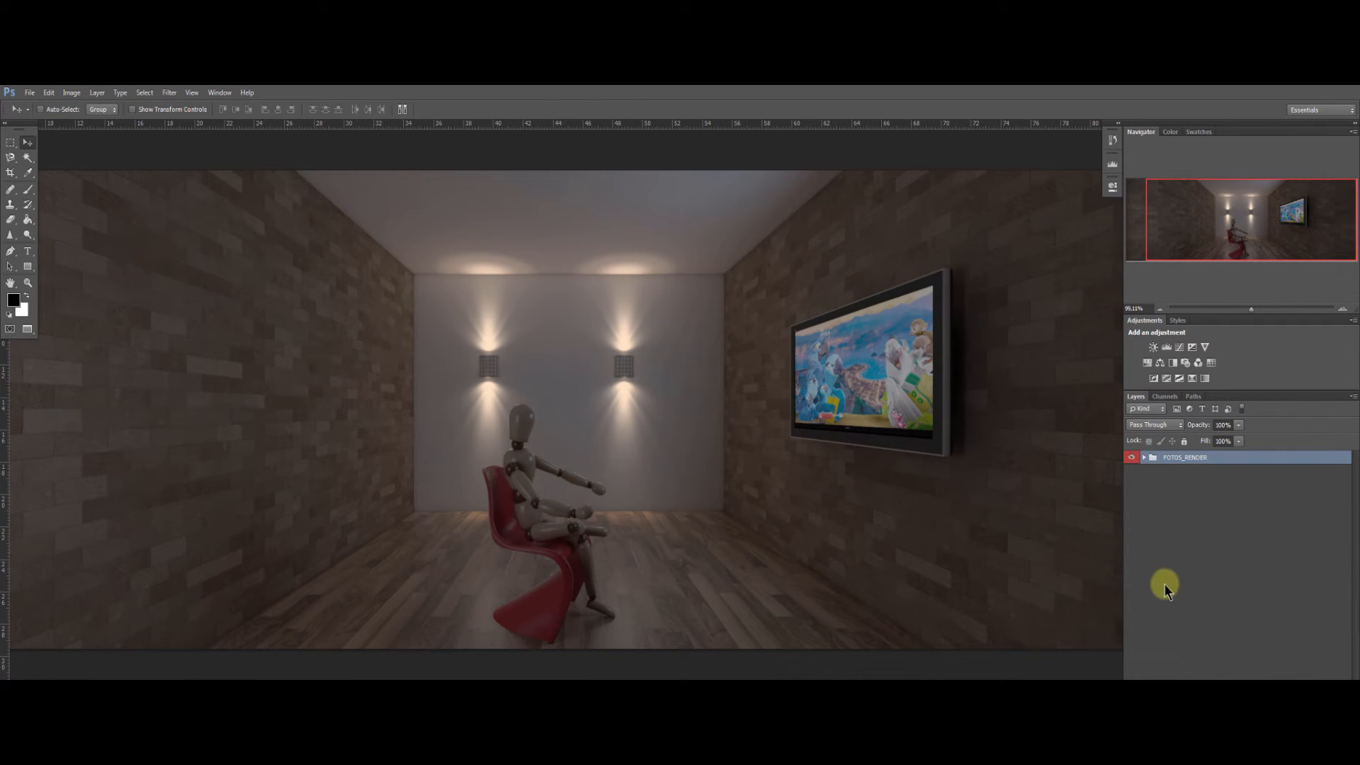
left_click(1144, 459)
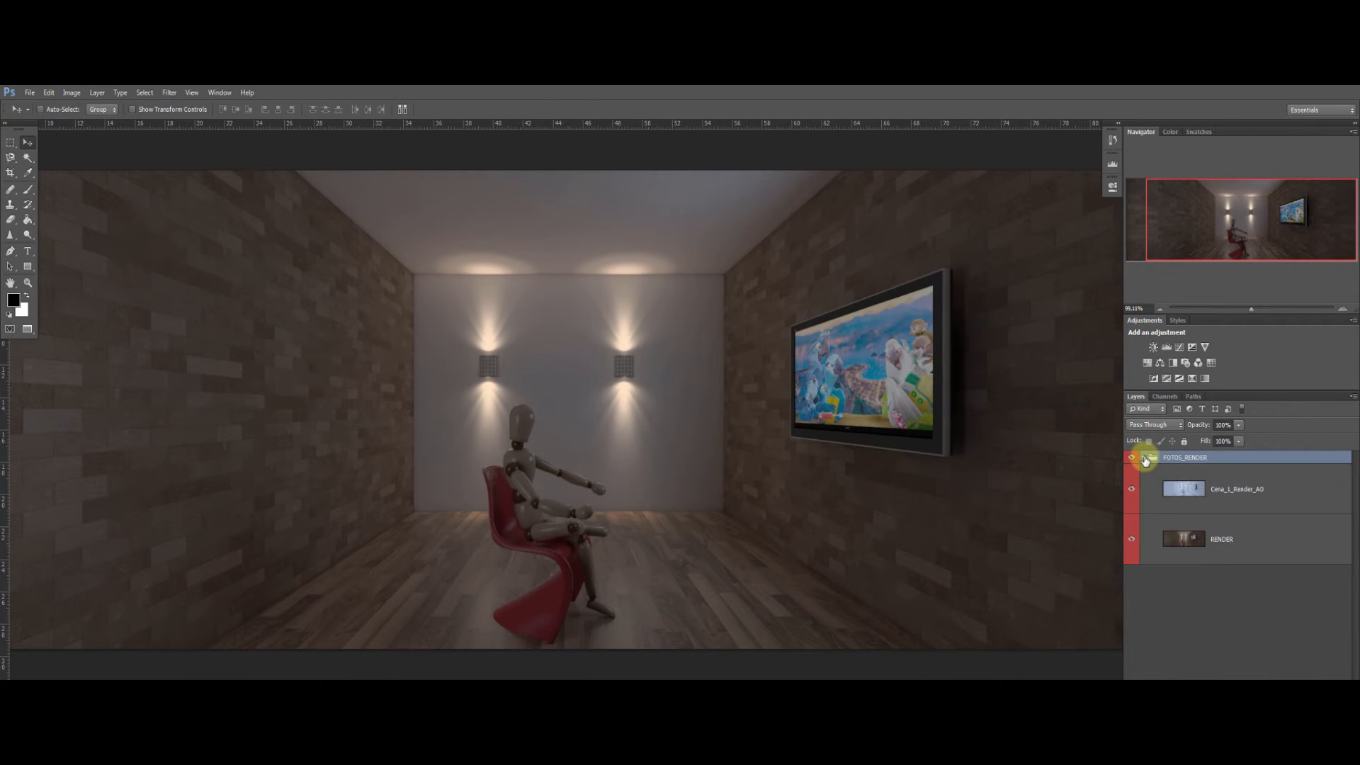
left_click(1144, 459)
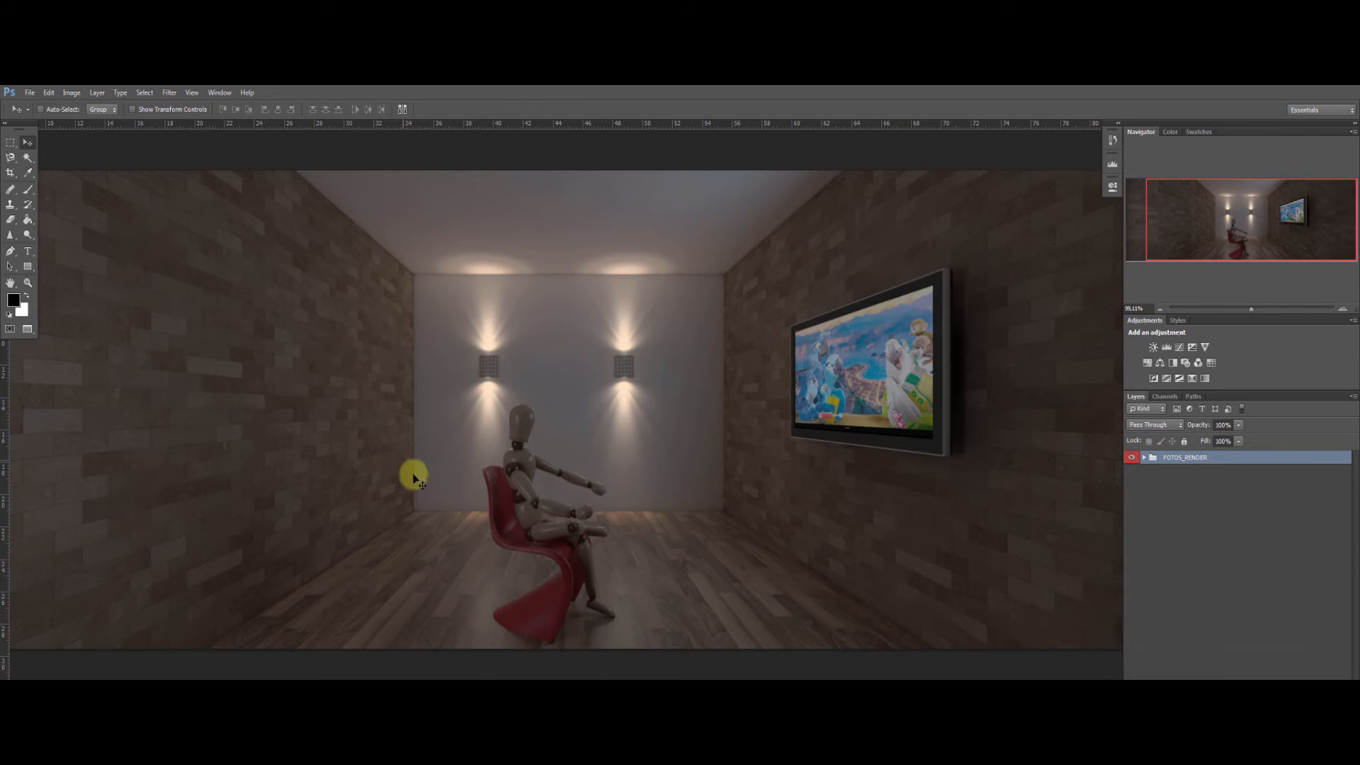
left_click(1145, 459)
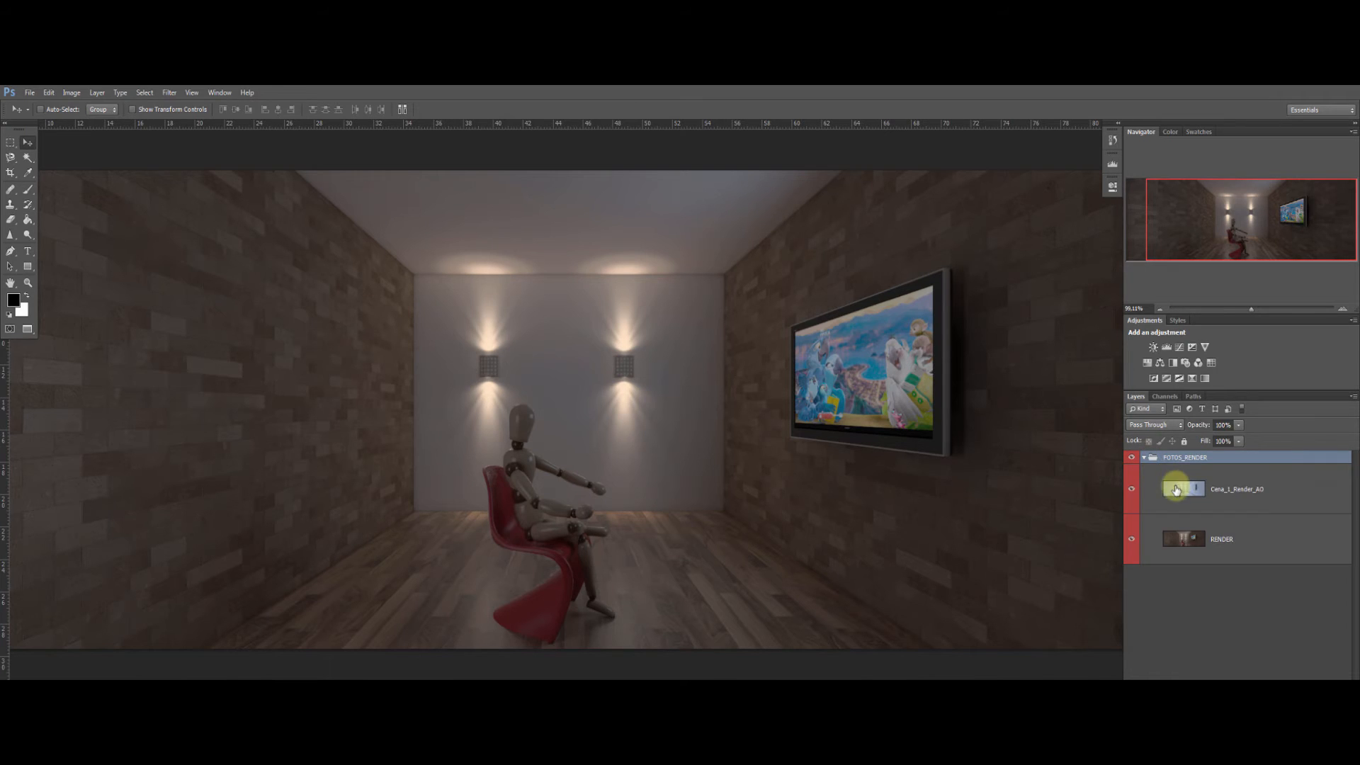
left_click(1243, 533)
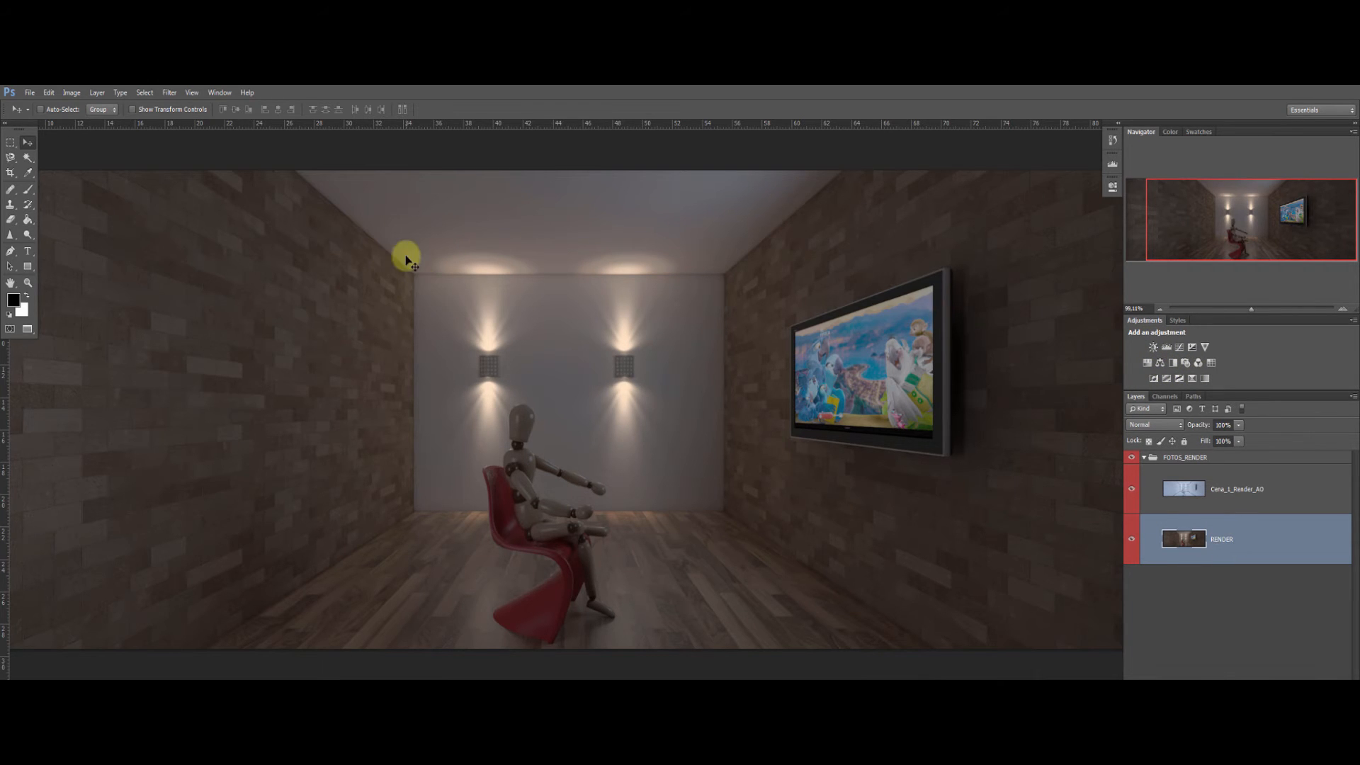
Try Auto Tone on the RENDER layer and undo it.
left_click(72, 93)
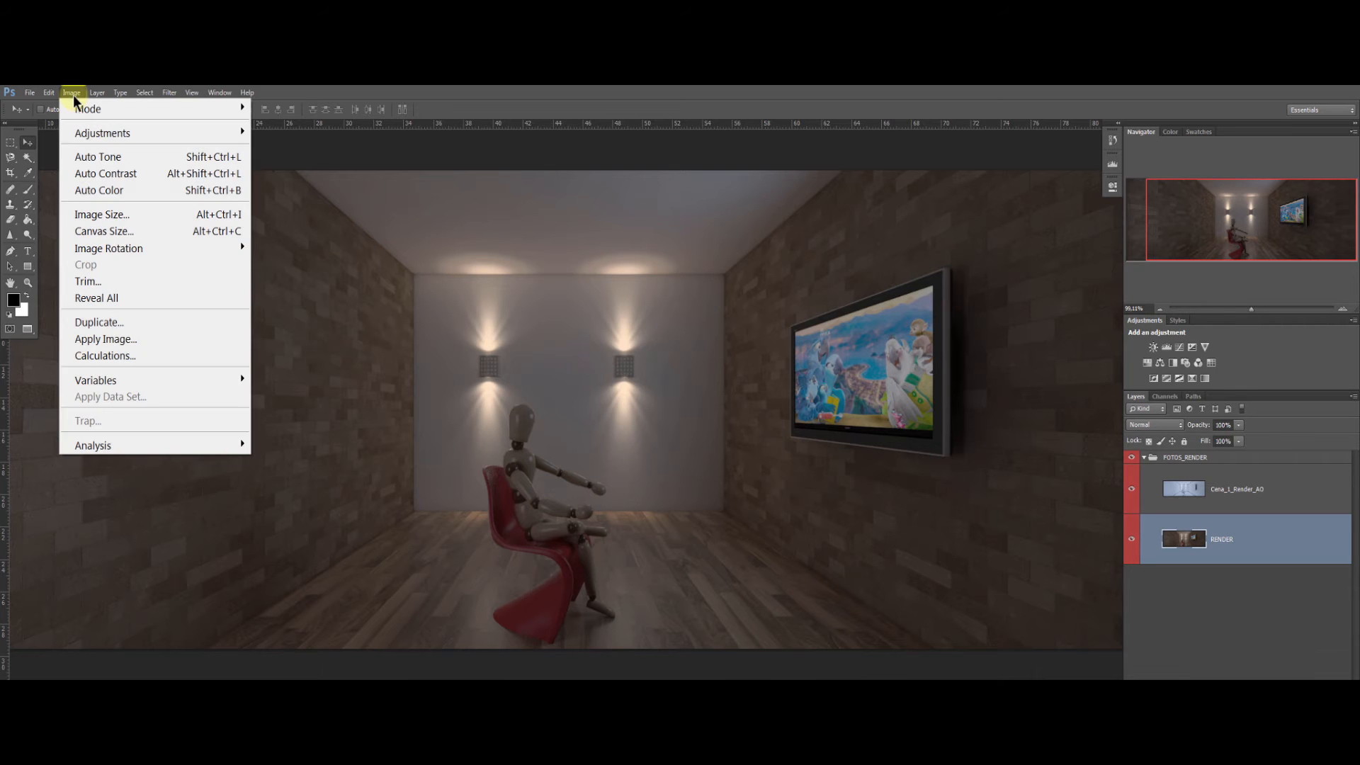
left_click(141, 160)
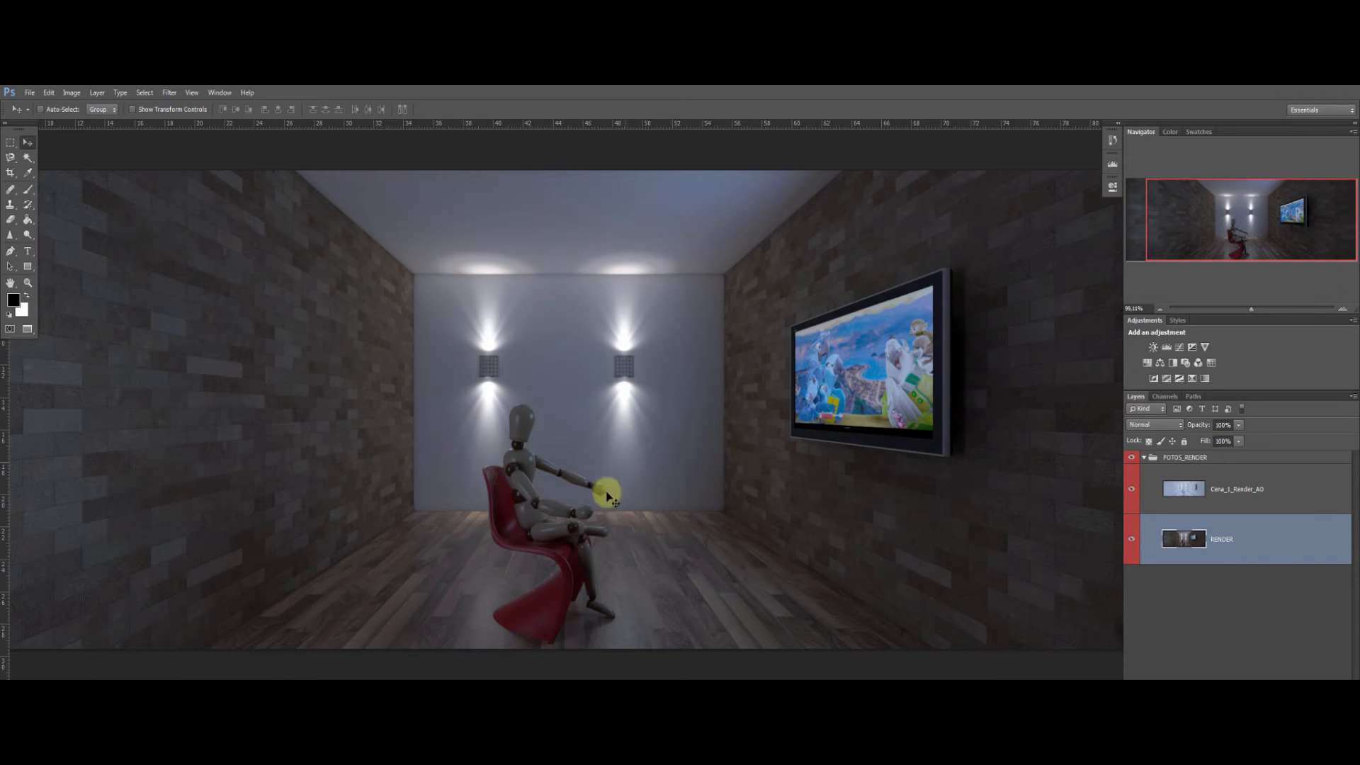
key("ctrl+z")
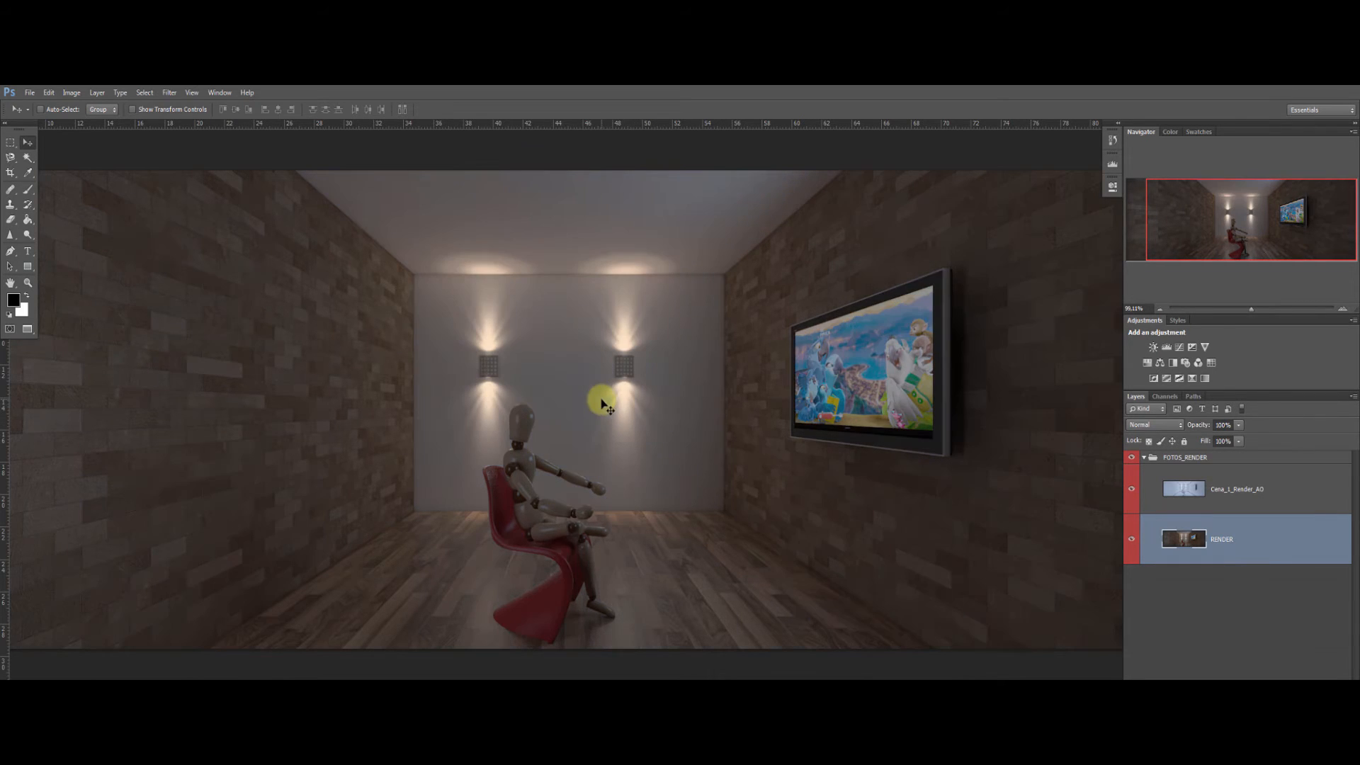
Apply Auto Contrast to the RENDER layer, comparing before and after, and also apply Auto Color.
left_click(72, 92)
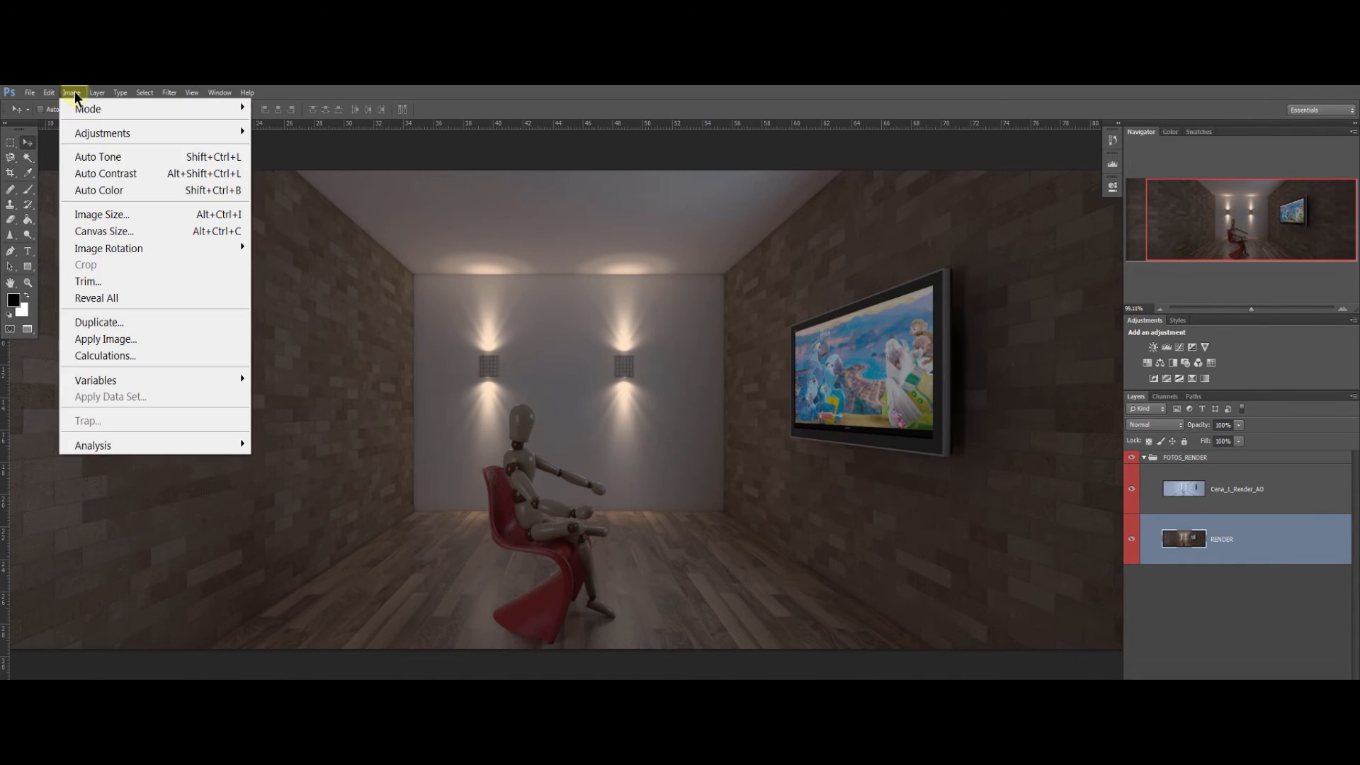
left_click(110, 174)
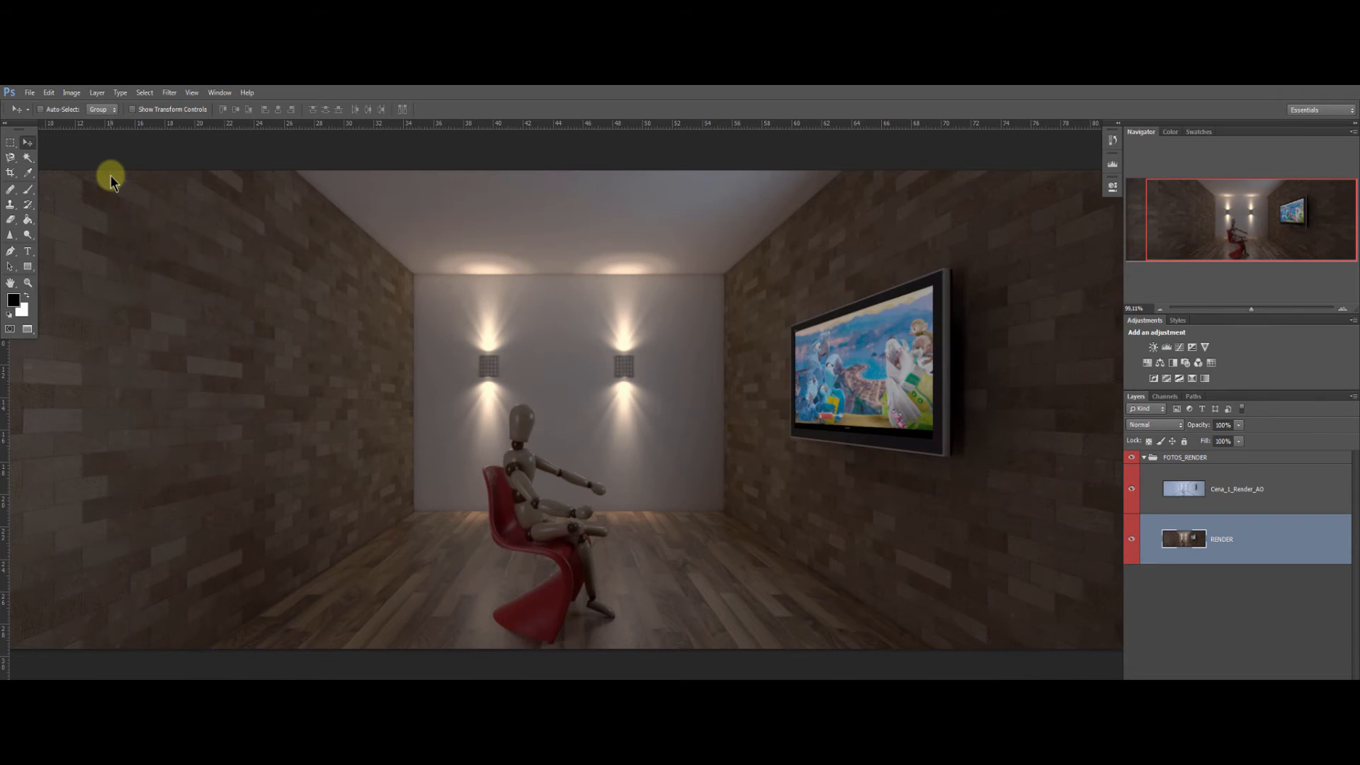
key("ctrl+z")
key("ctrl+z")
key("ctrl+z")
key("ctrl+z")
key("ctrl+z")
left_click(71, 92)
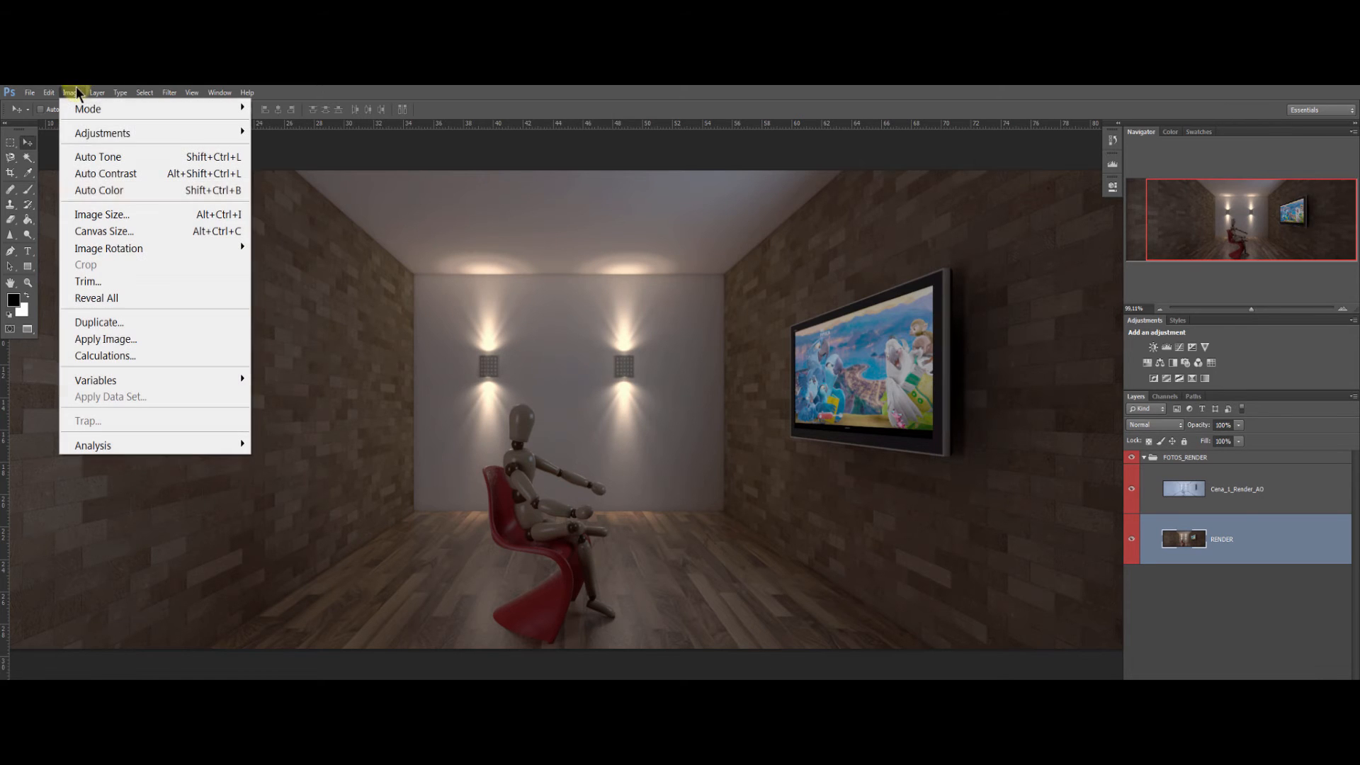
left_click(141, 190)
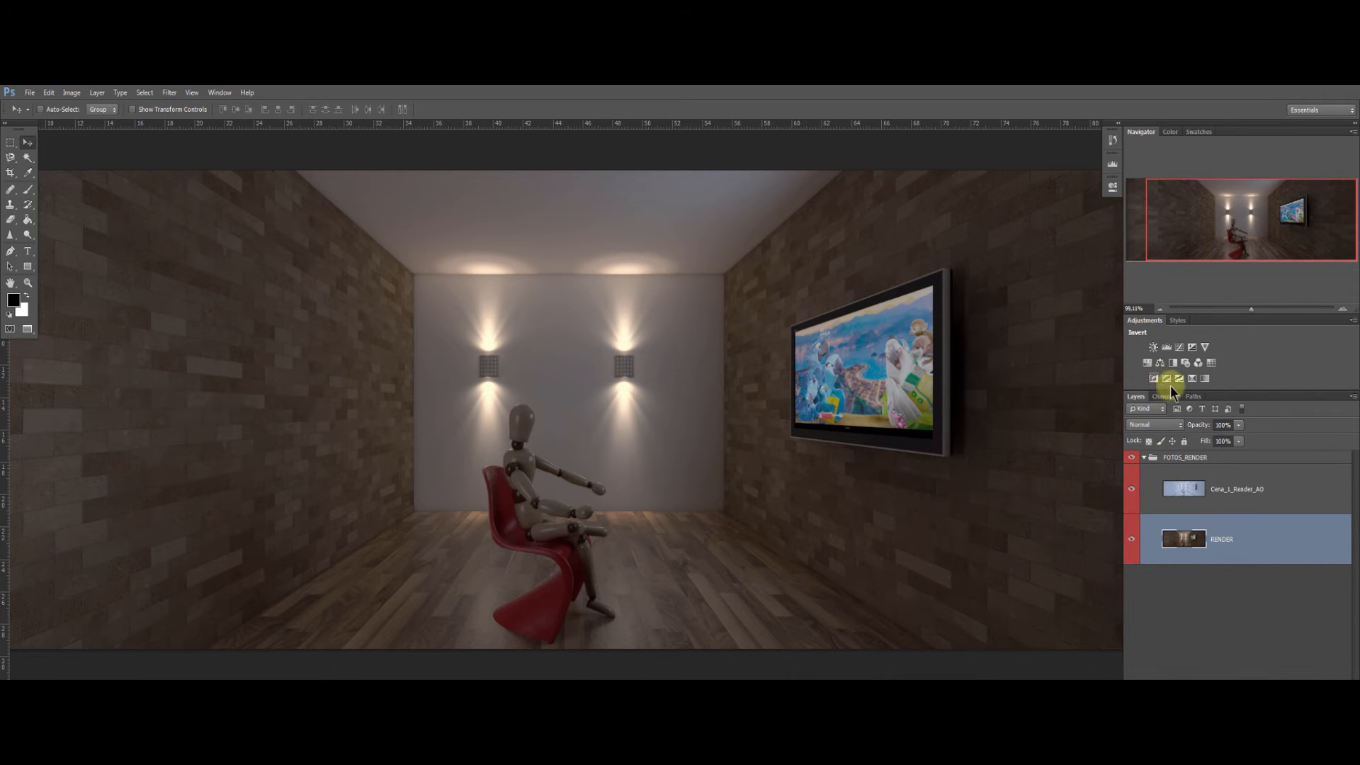
Add a Brightness/Contrast adjustment above the RENDER layer with brightness 6 and contrast 11, and compare the image with and without it.
left_click(1154, 346)
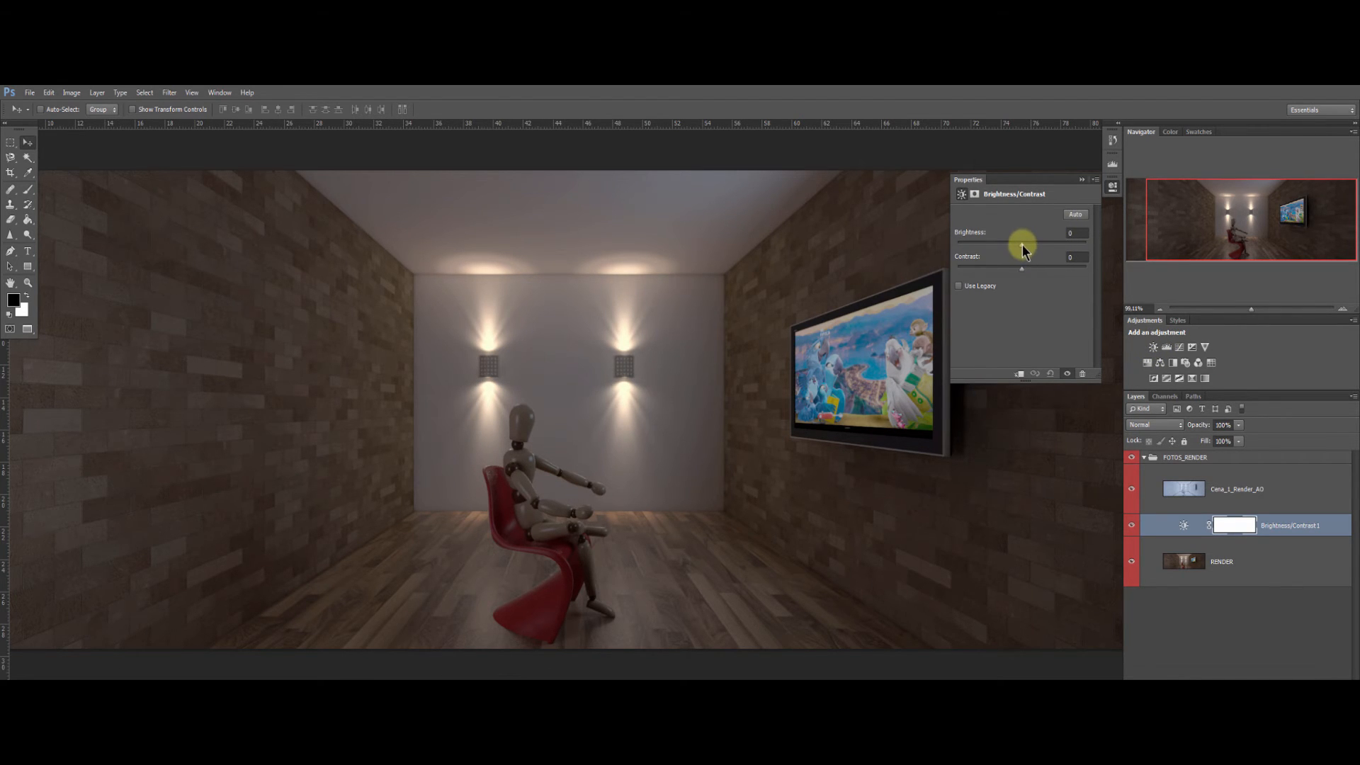
left_click_drag(1022, 244, 1031, 272)
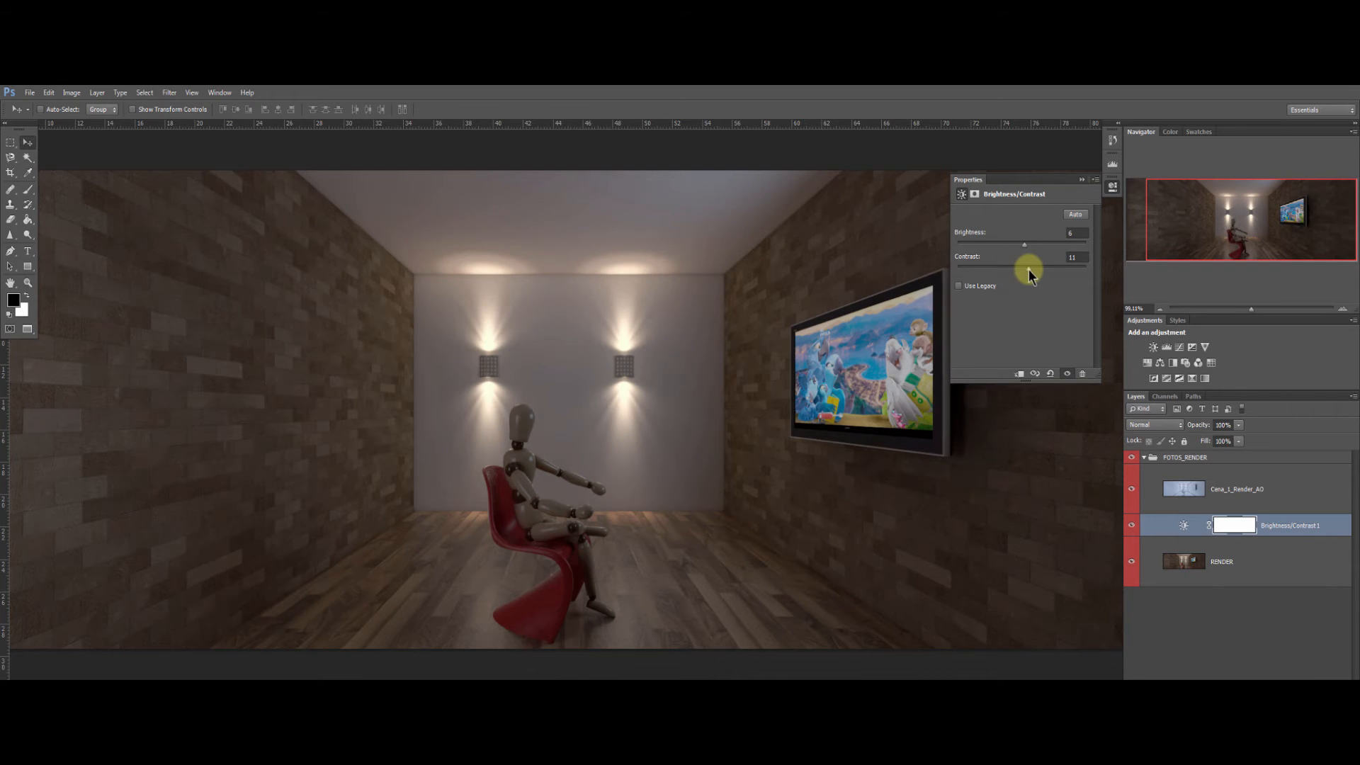
left_click(1068, 375)
left_click(1068, 374)
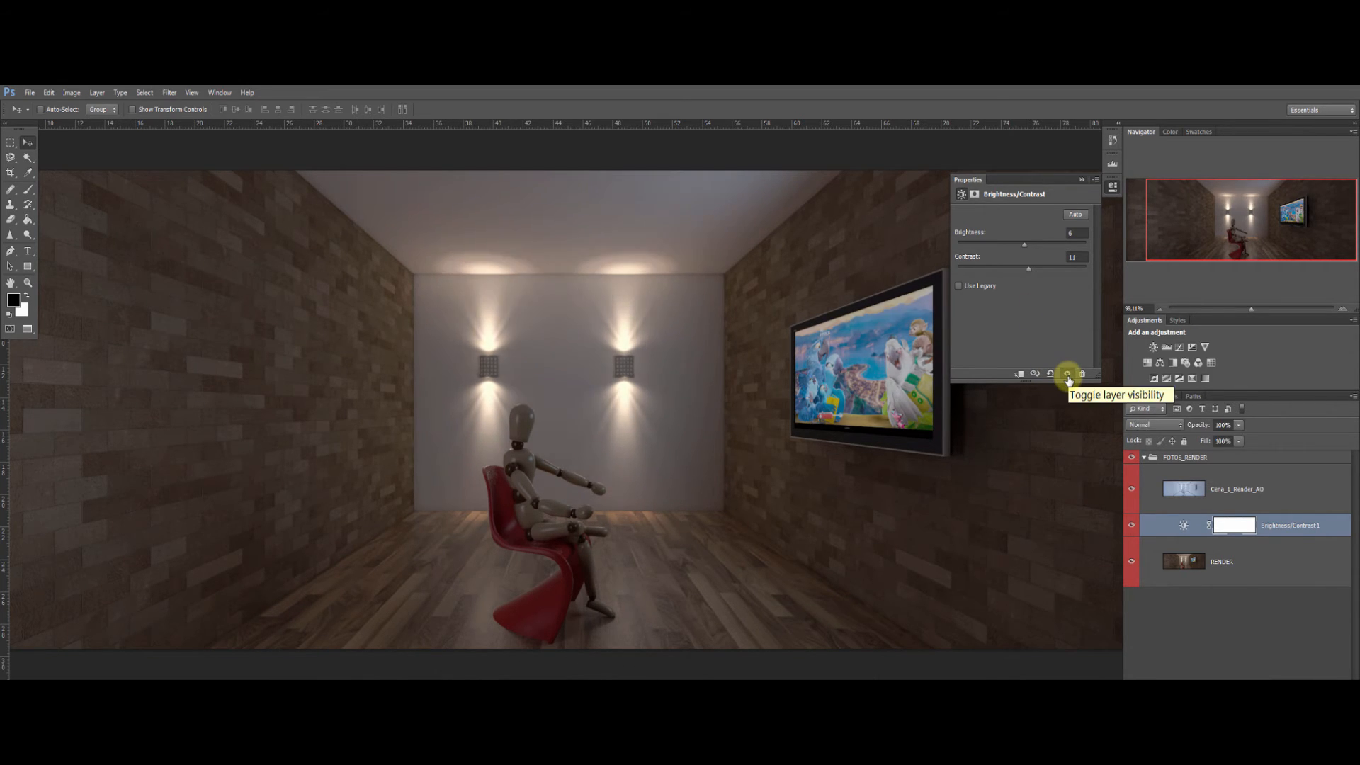
left_click(1068, 374)
left_click(1067, 374)
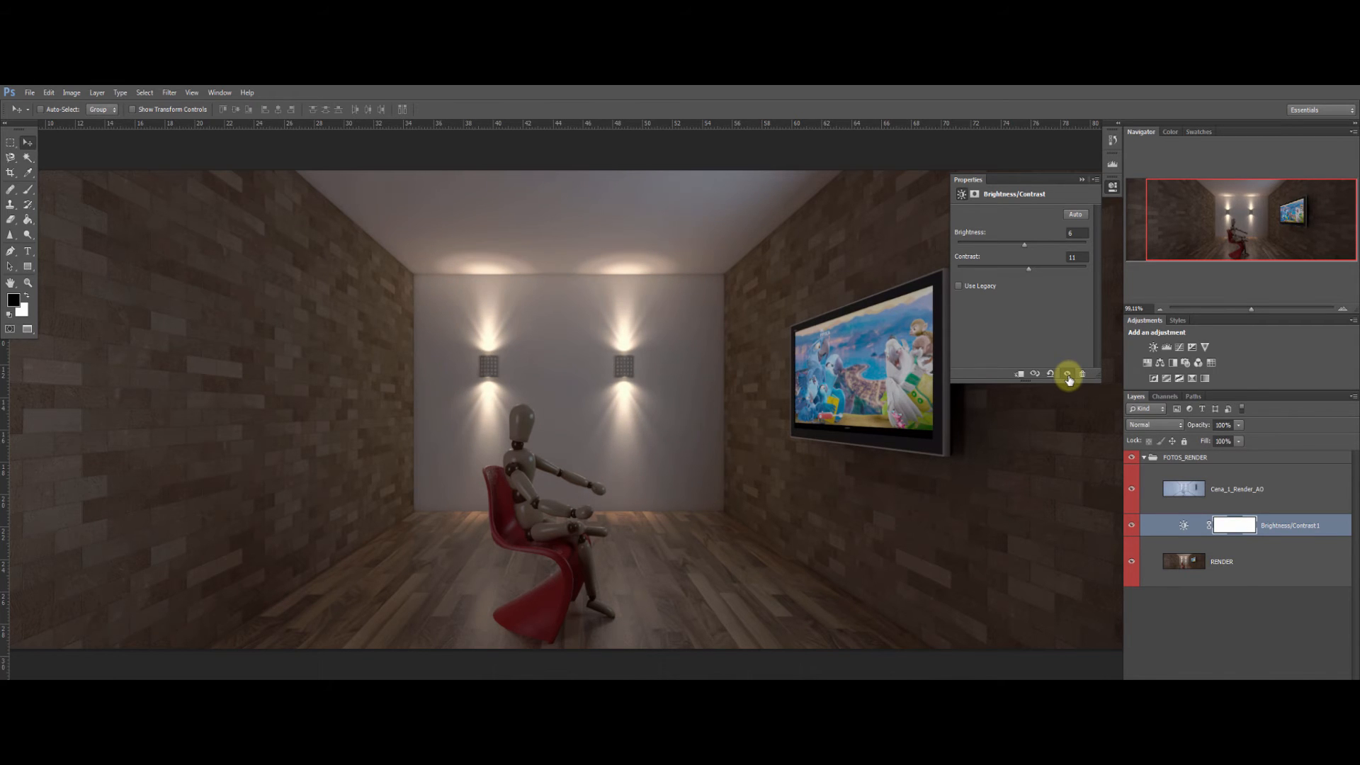
Try clipping the Brightness/Contrast adjustment to the RENDER layer only, and release the clipping again.
left_click(1020, 376)
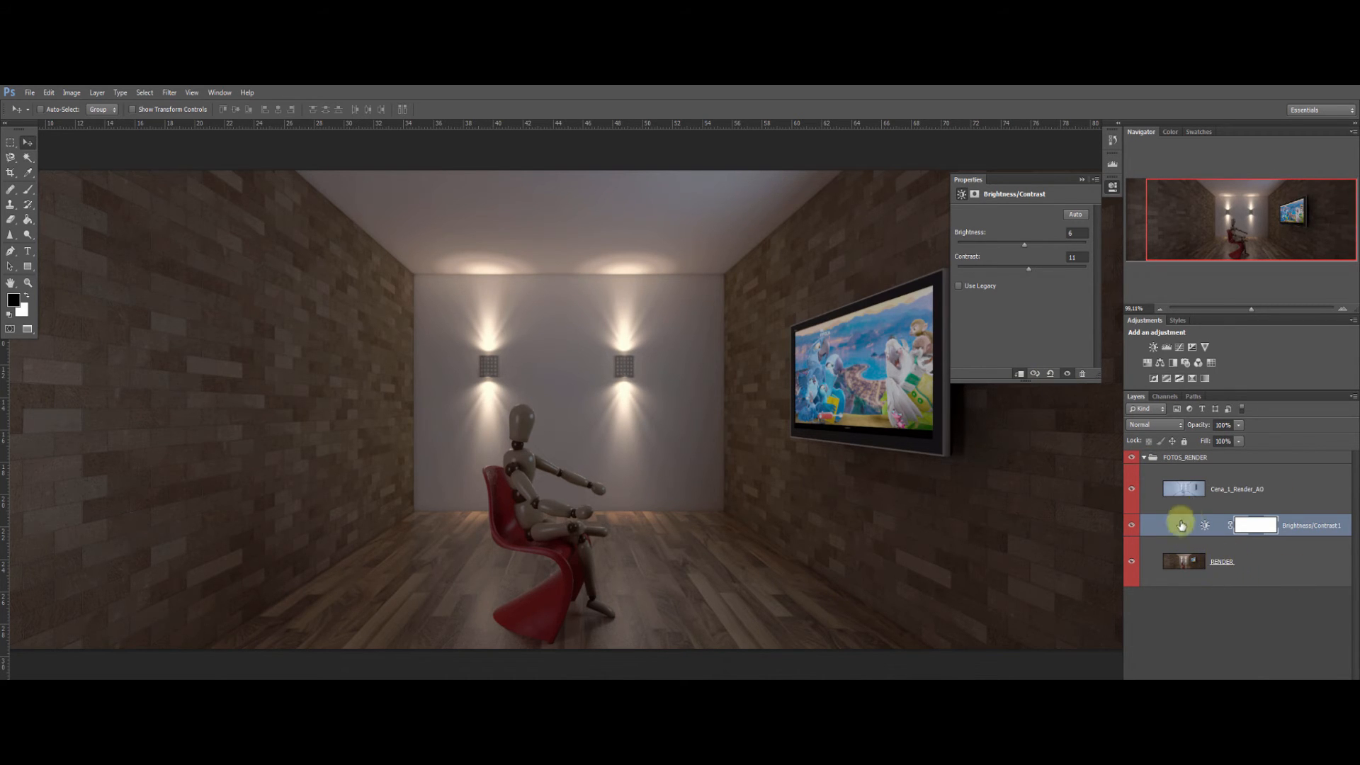
left_click(1019, 374)
left_click(1019, 374)
left_click(1019, 376)
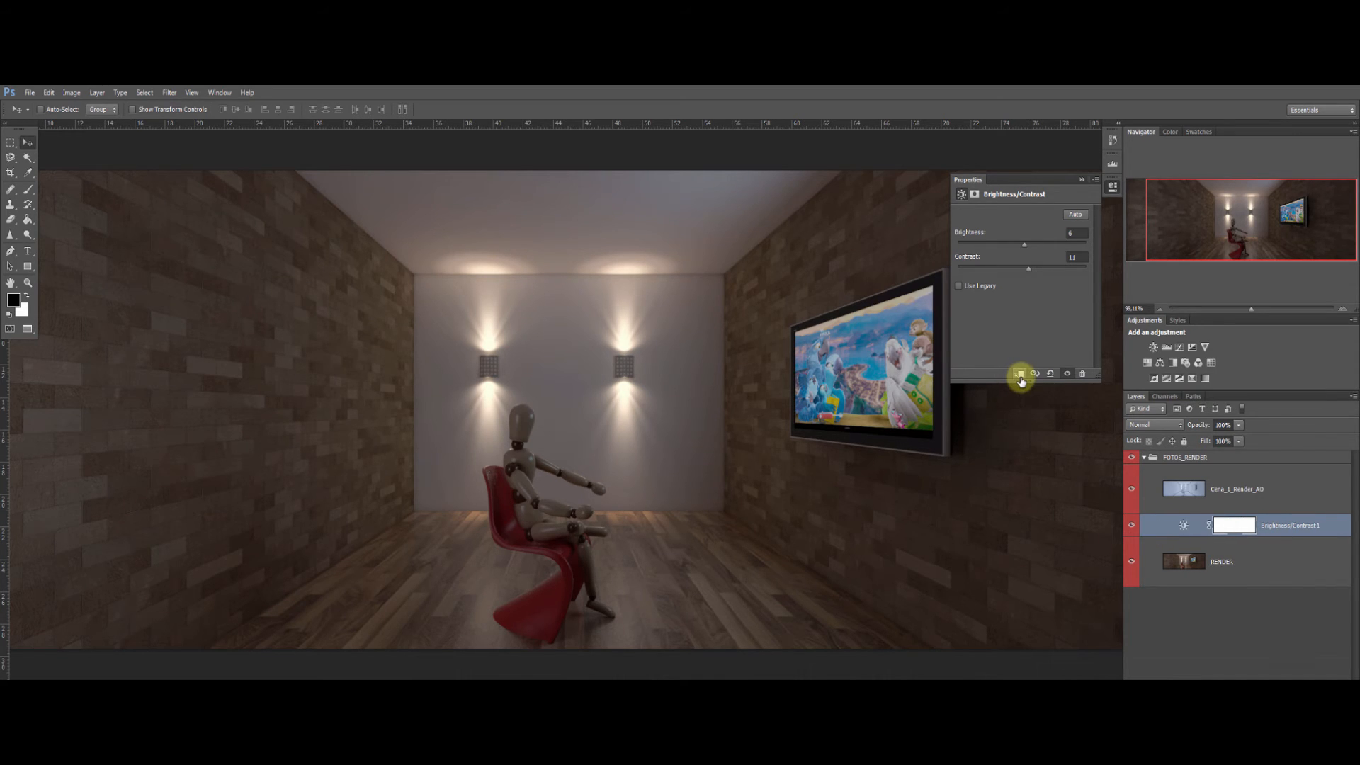
left_click(1020, 376)
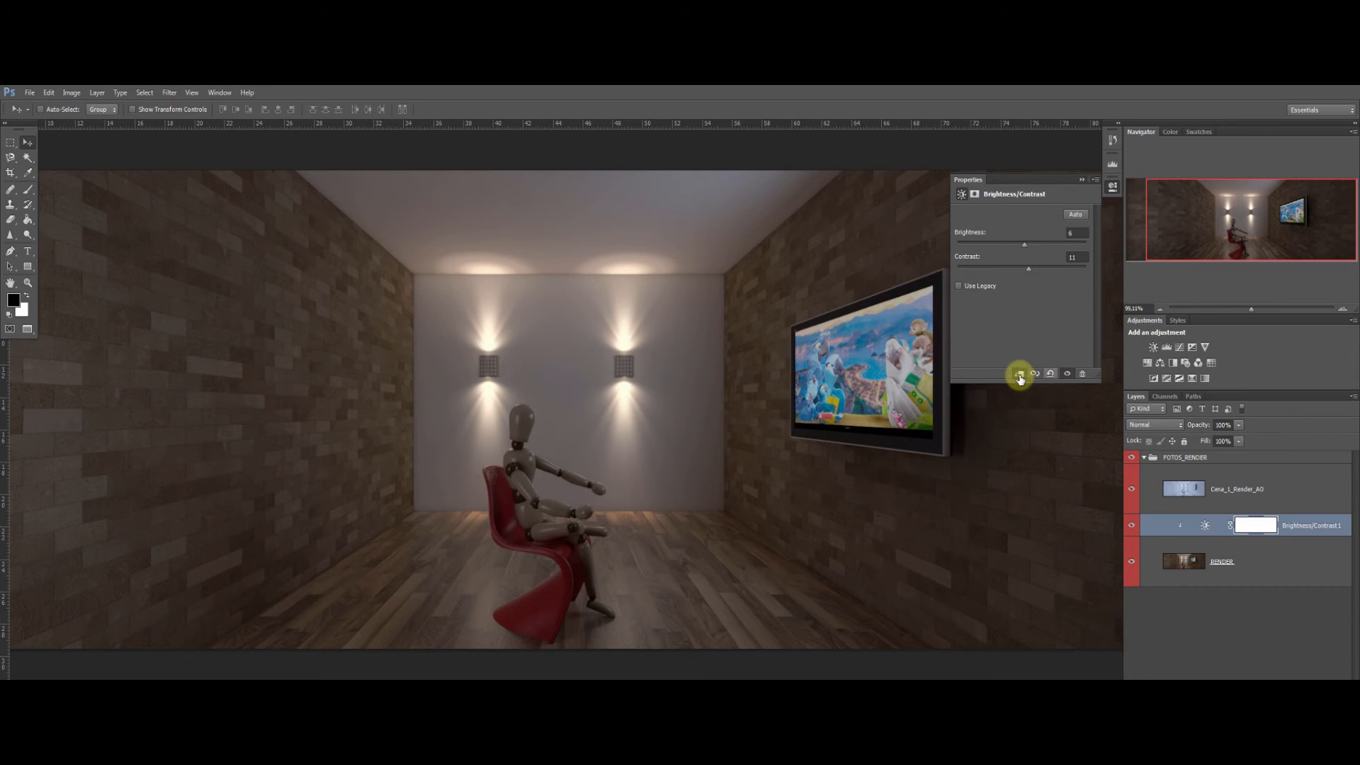
left_click(1020, 374)
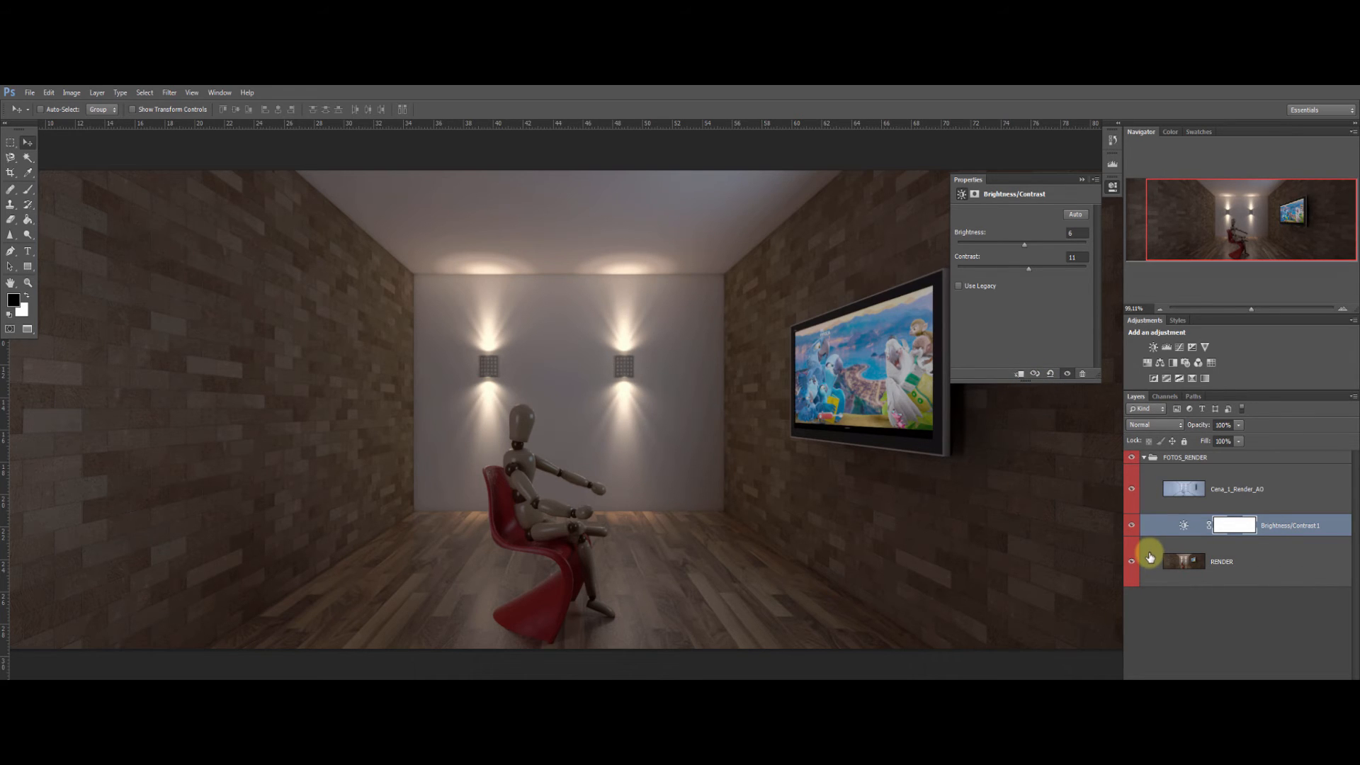
Clip the Brightness/Contrast adjustment to the RENDER layer and add a clipped Levels adjustment directly above RENDER.
key("alt")
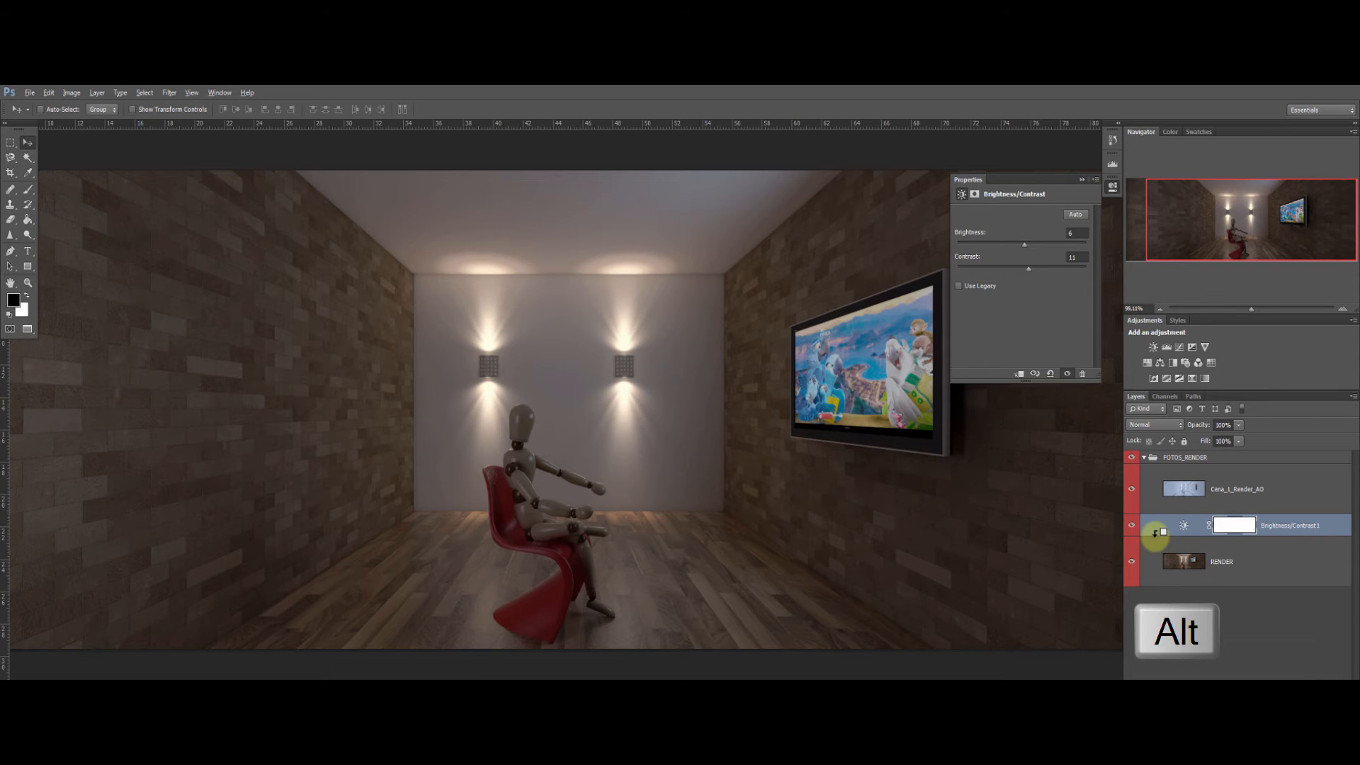
left_click(1158, 532, "alt")
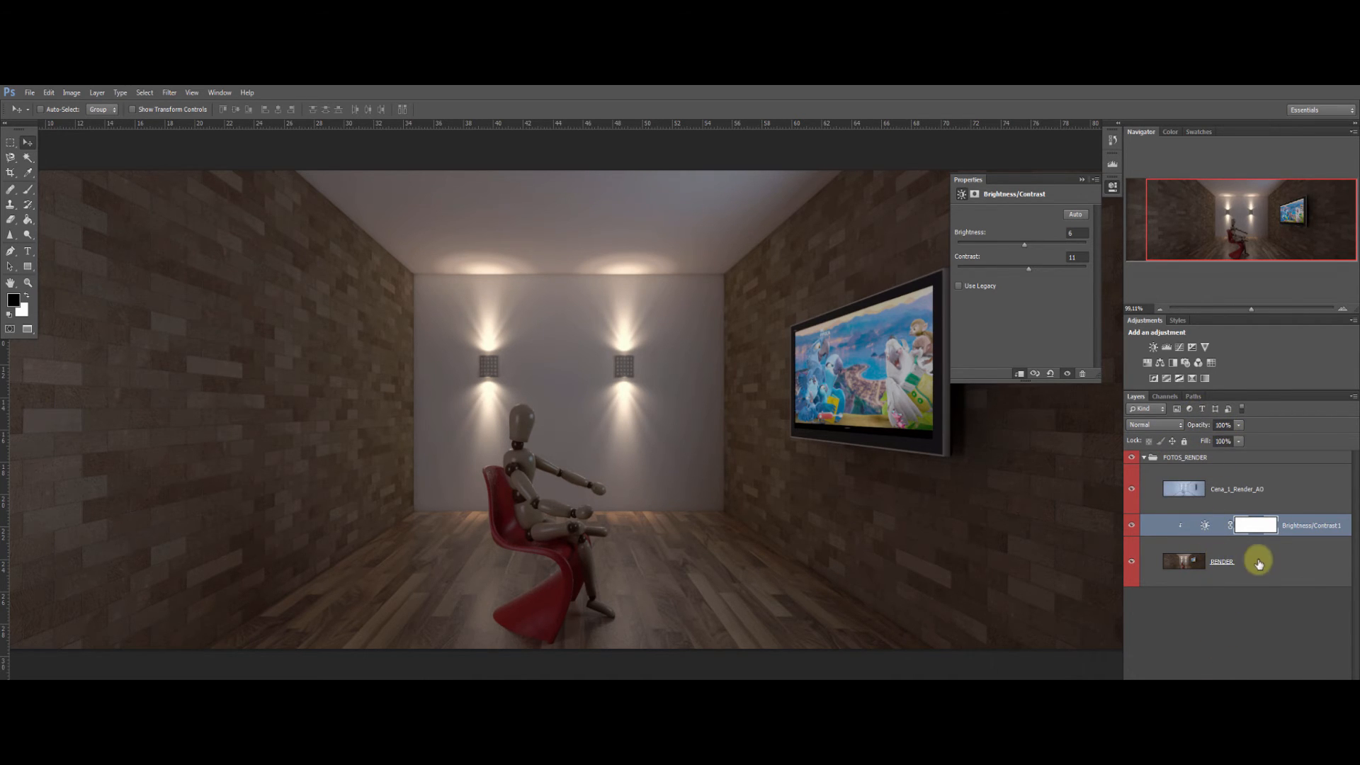
left_click(1185, 562)
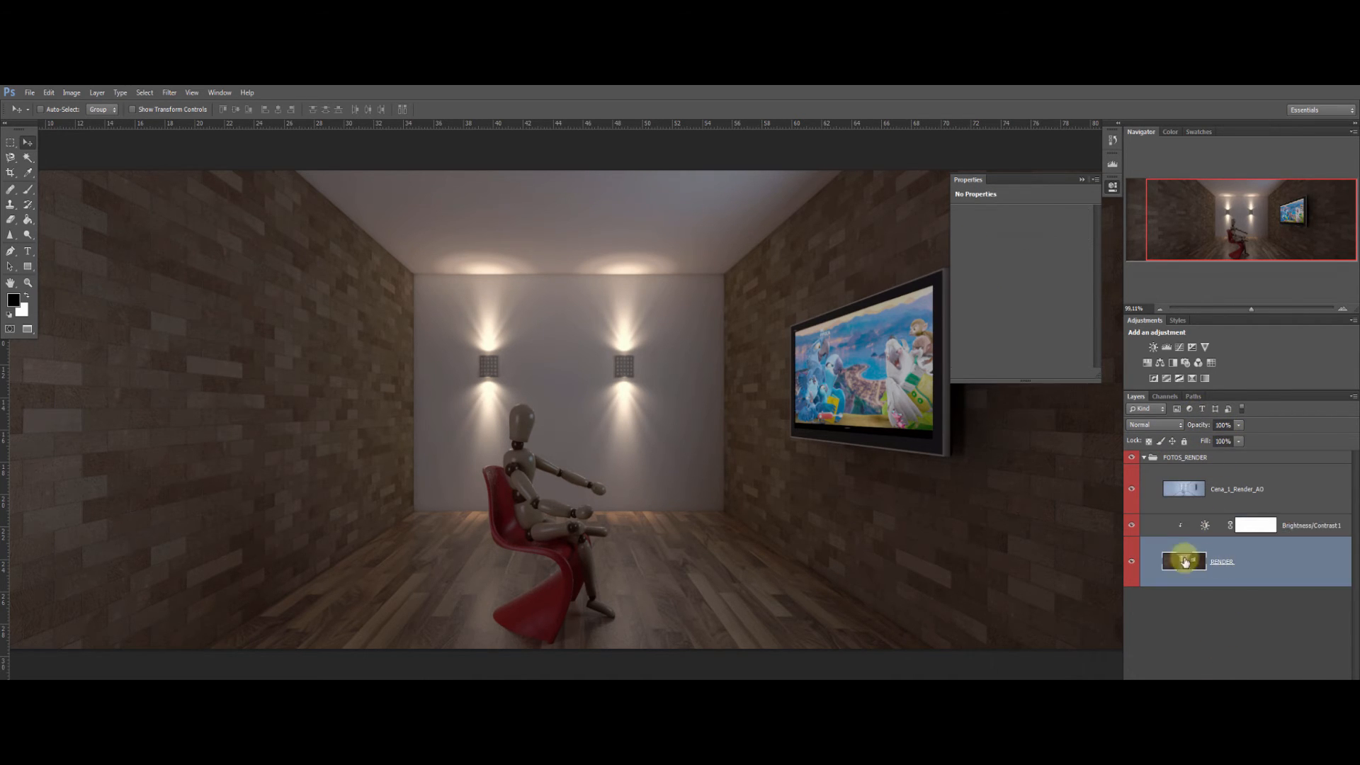
left_click(1167, 345)
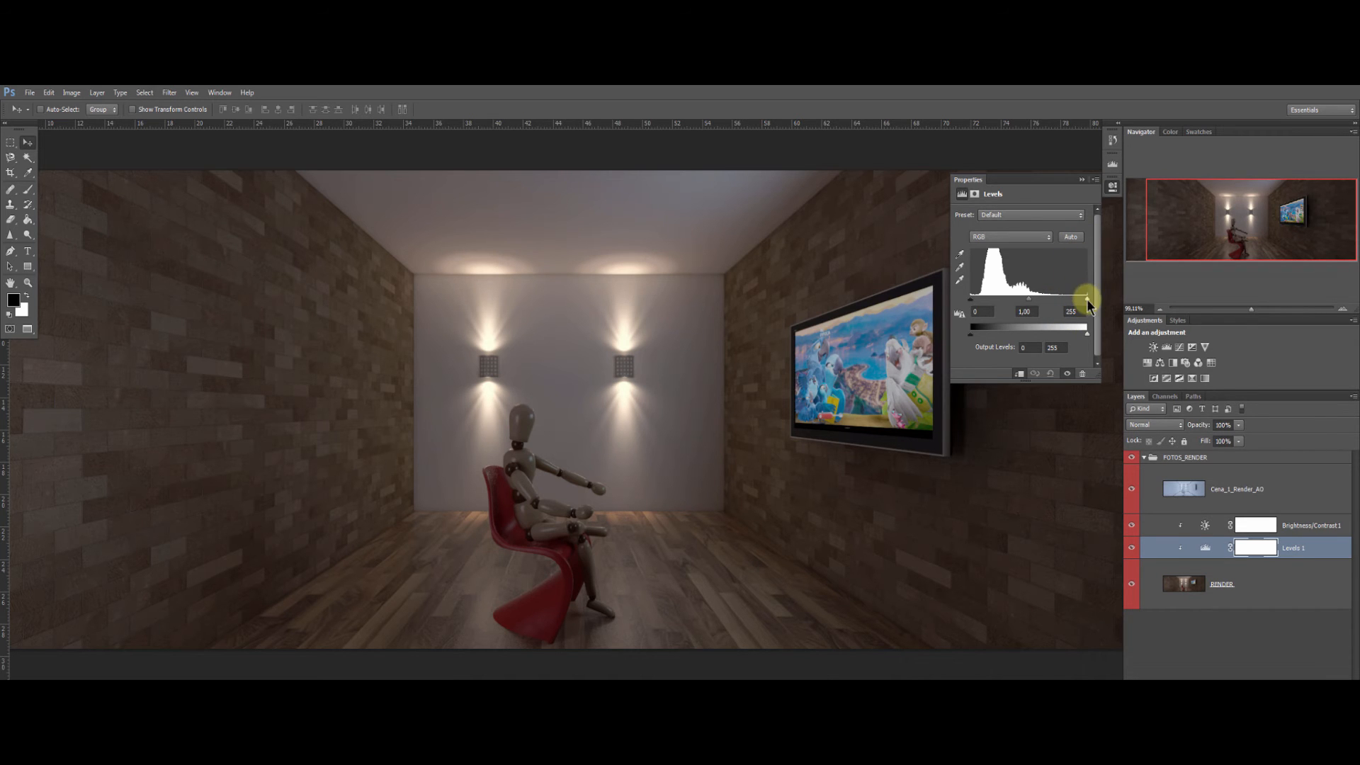
Set the Levels adjustment's RGB input black point to 10 and its input white point to 238.
left_click_drag(1087, 300, 1051, 295)
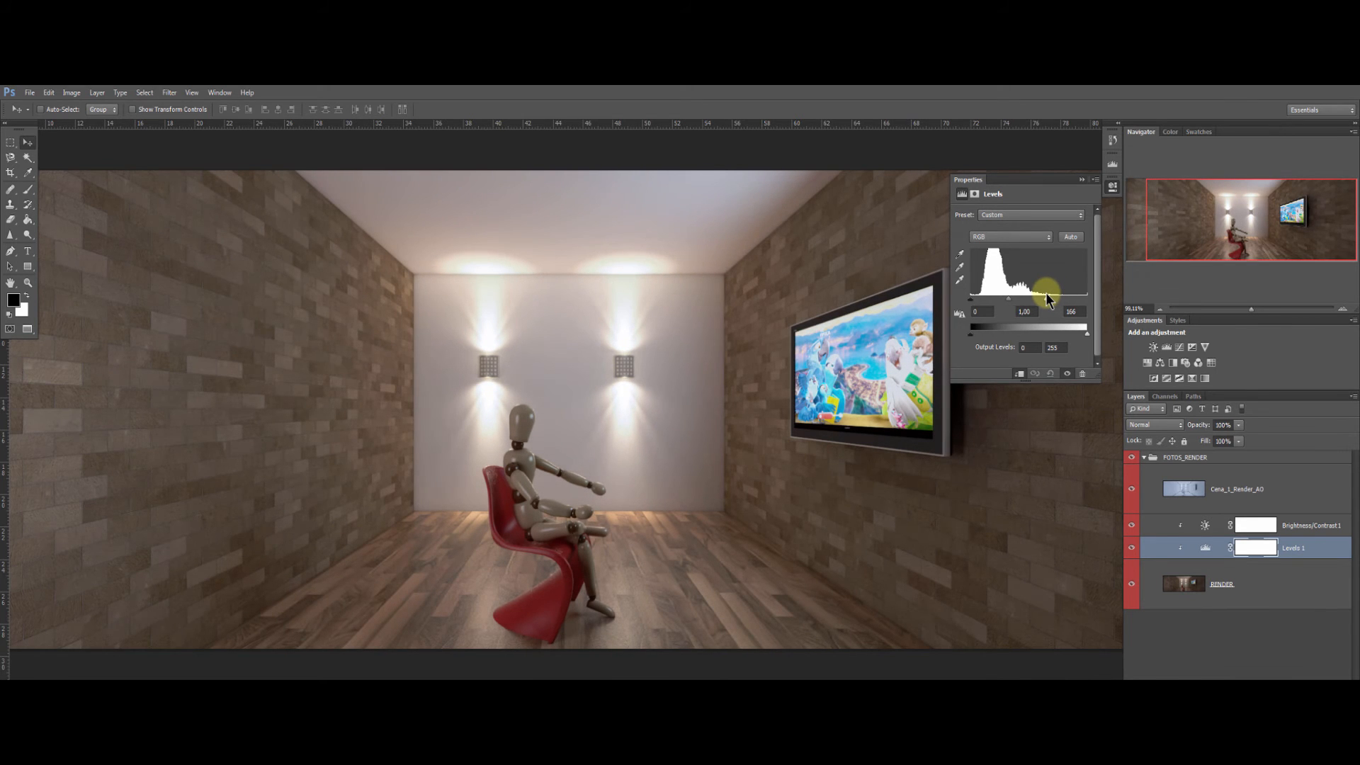
left_click_drag(1047, 292, 1082, 307)
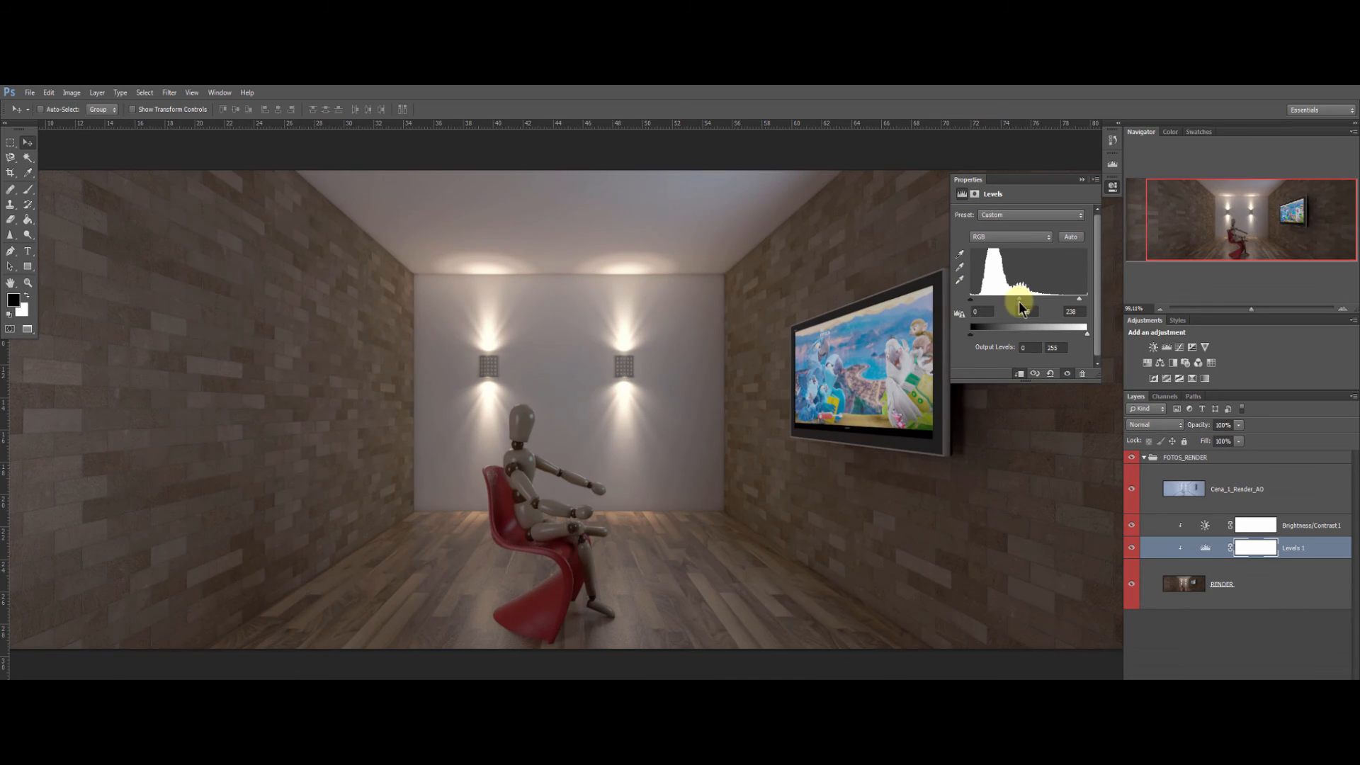
left_click_drag(1020, 302, 976, 298)
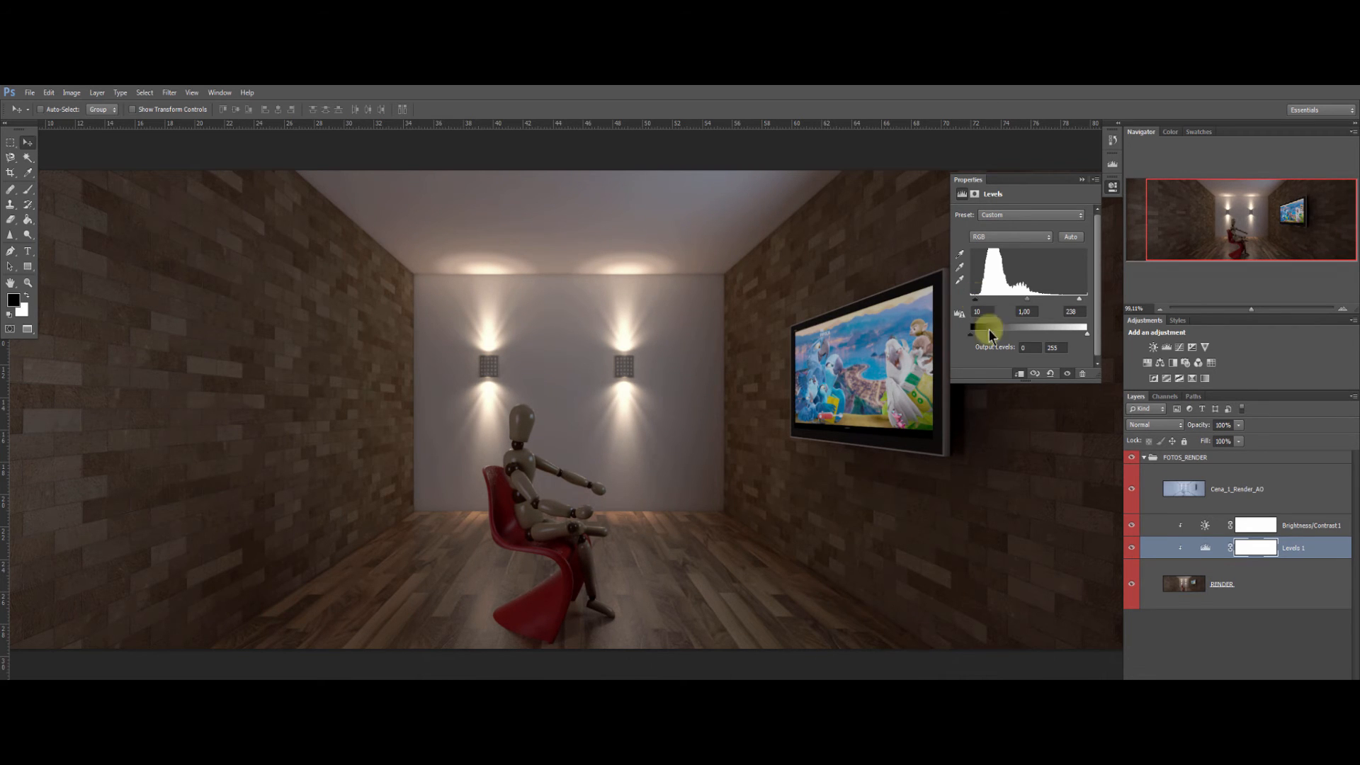
View the Levels adjustment's Red channel, return it to RGB, and collapse the adjustment settings.
left_click(1049, 237)
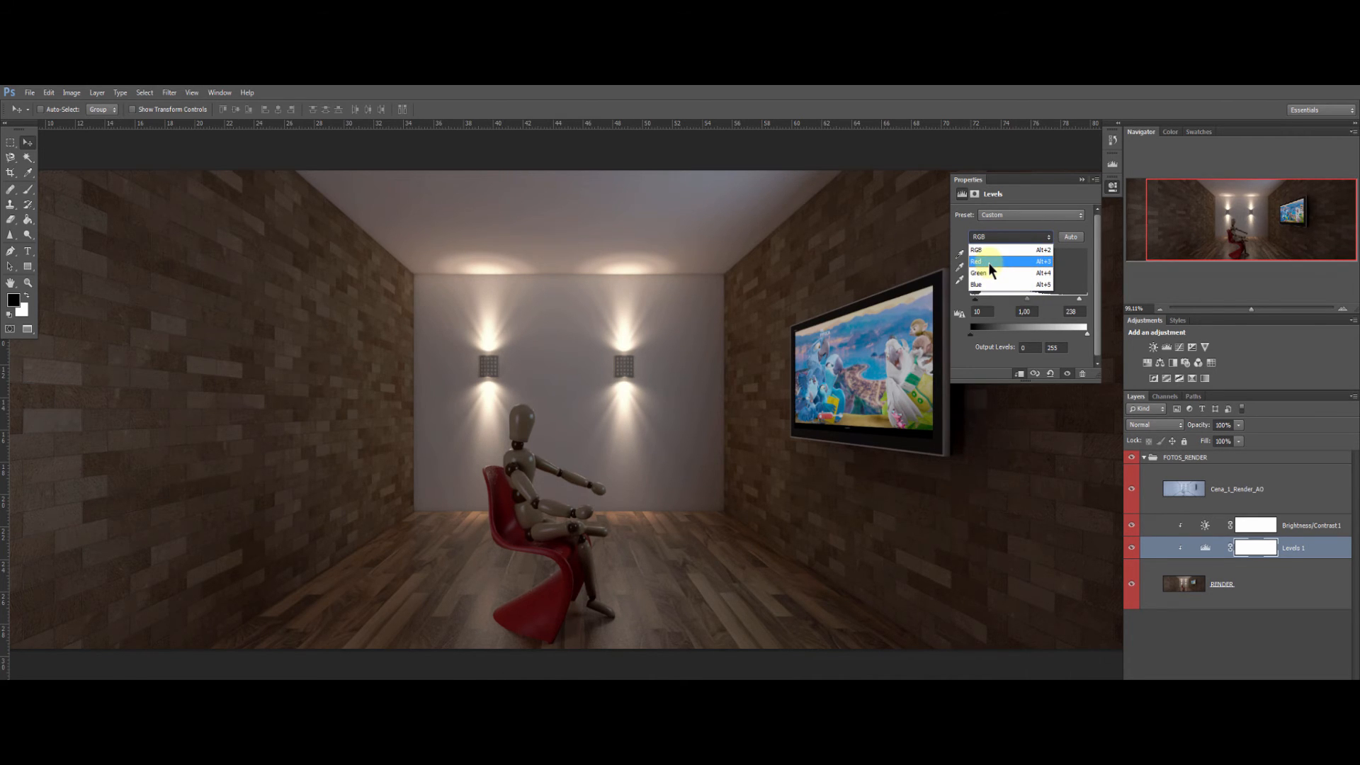
left_click(990, 261)
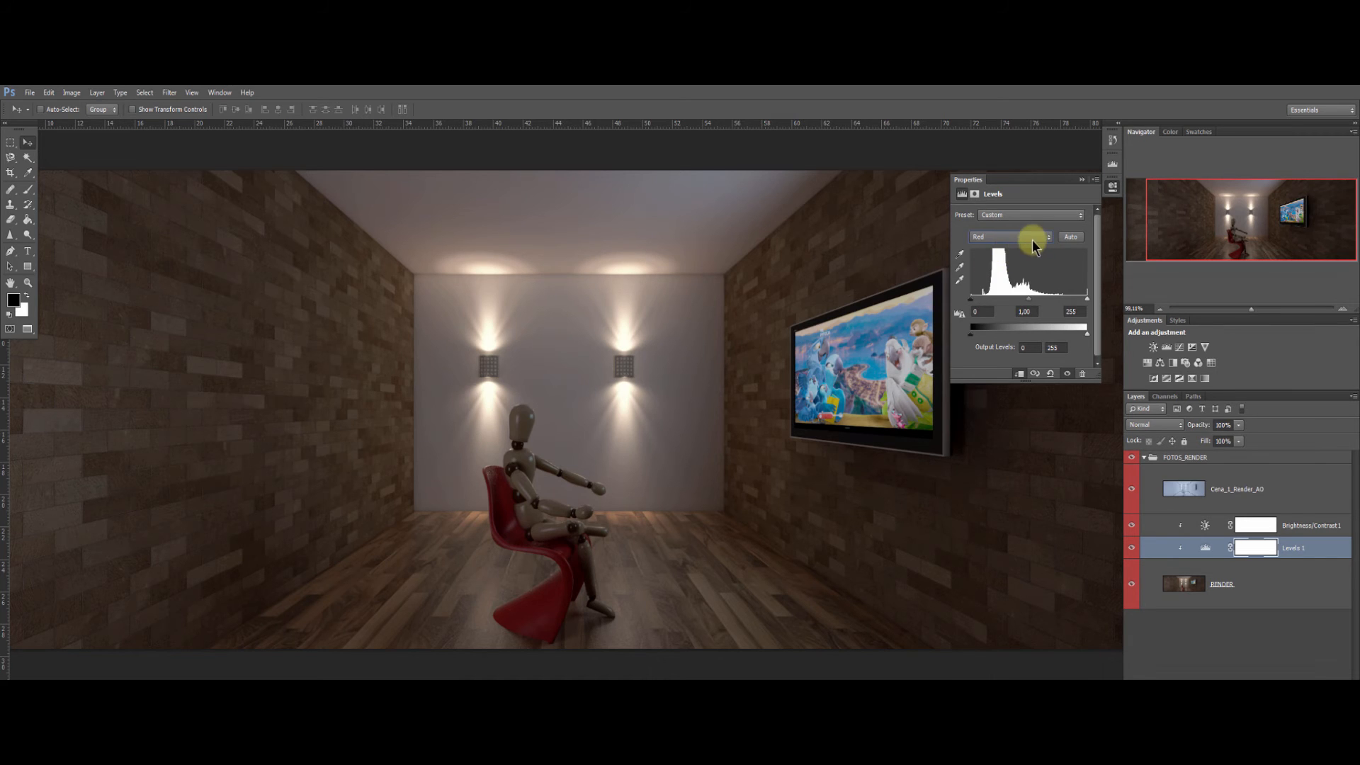
left_click(1032, 239)
left_click(1038, 236)
left_click(1002, 238)
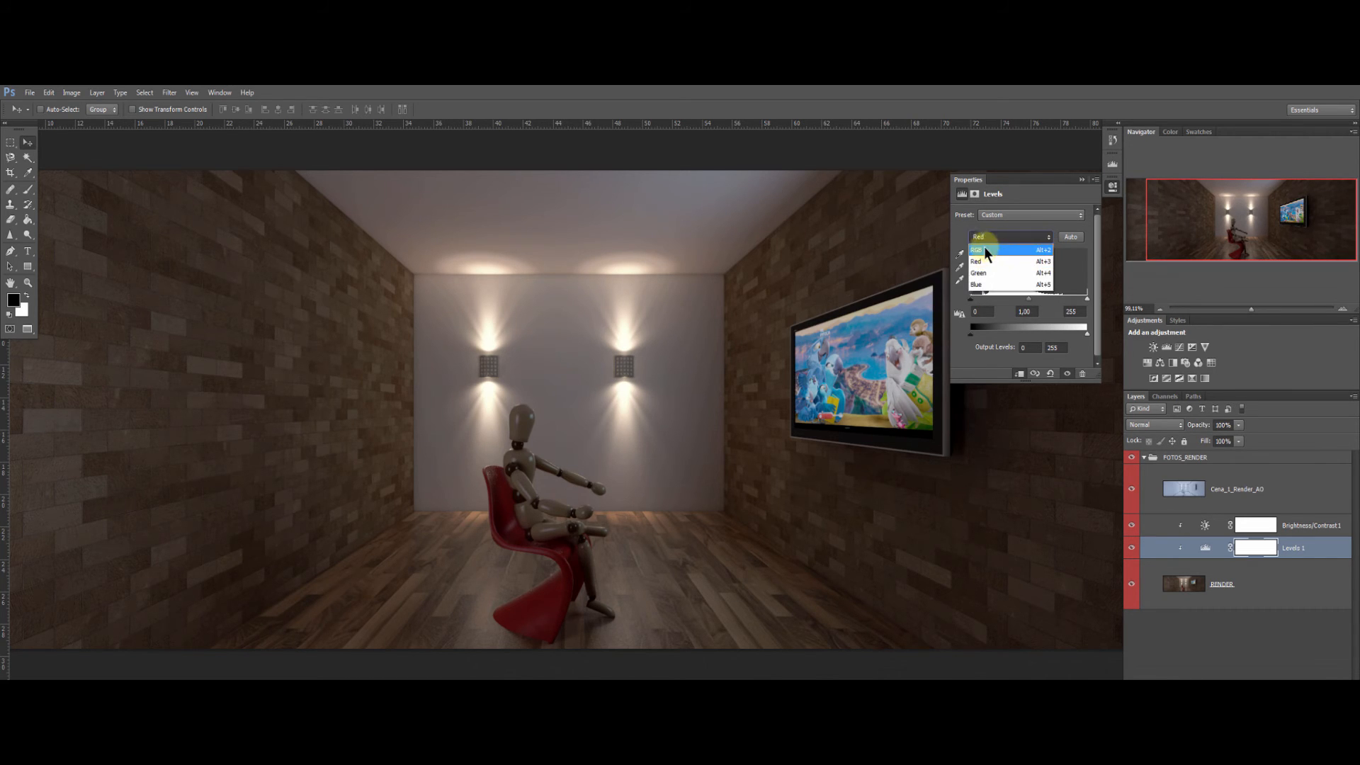
left_click(985, 251)
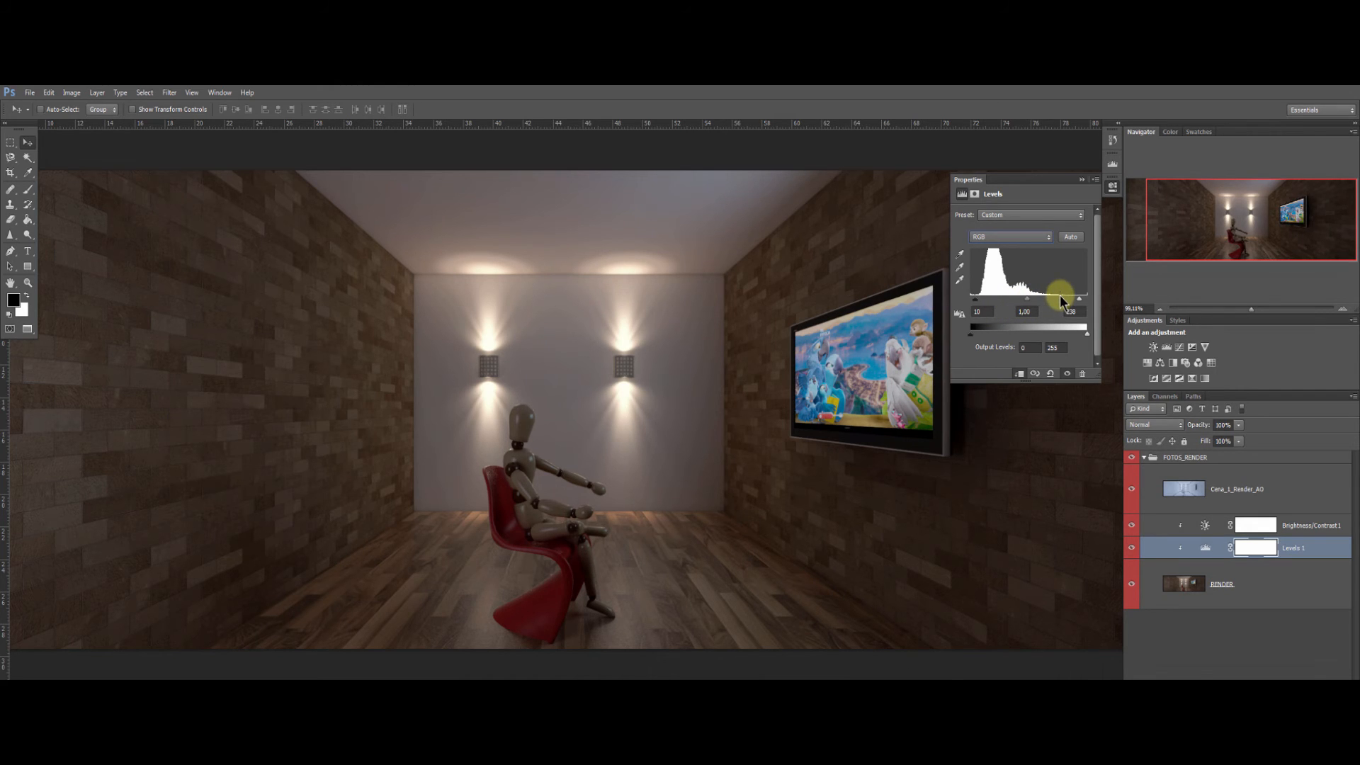
left_click(1082, 181)
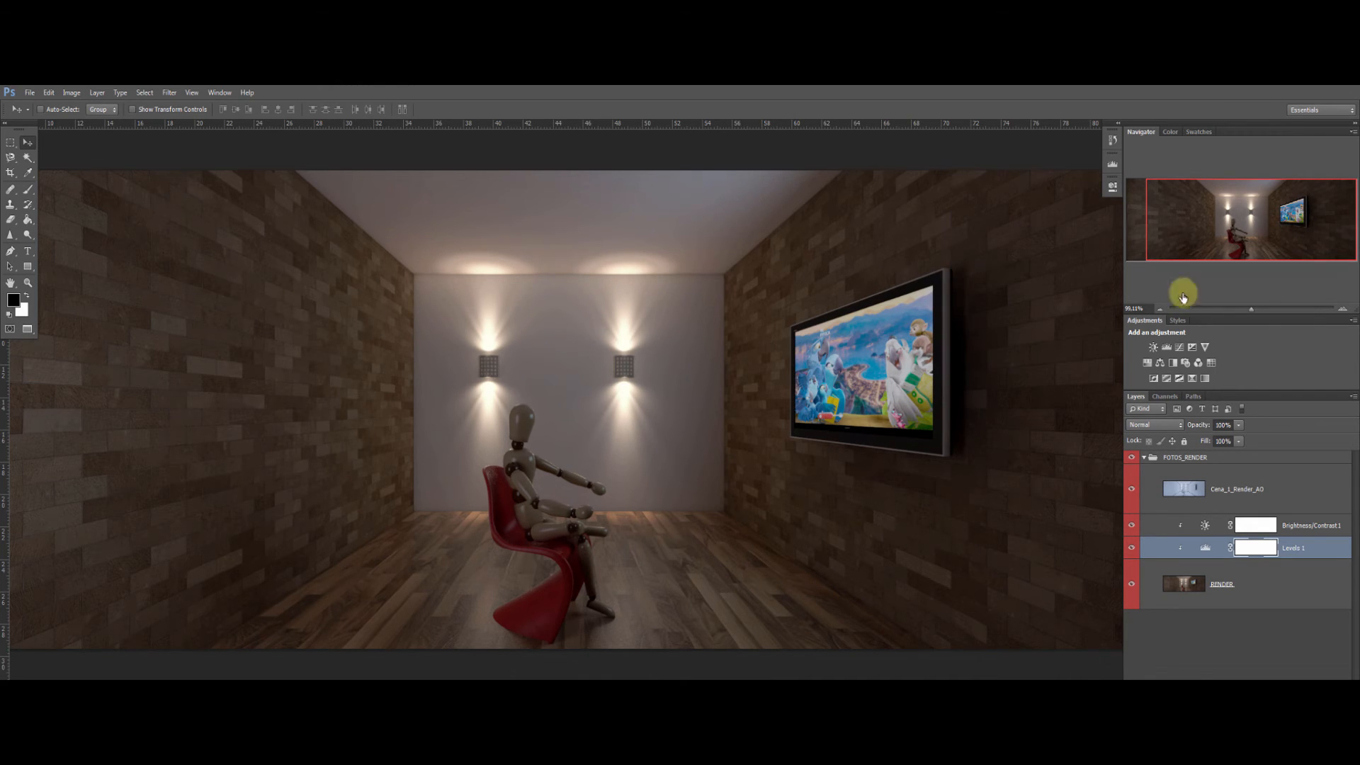
Add a Curves adjustment above Levels 1 and shape its RGB curve with midtone, highlight and shadow points, lifting the highlights slightly.
left_click(1178, 347)
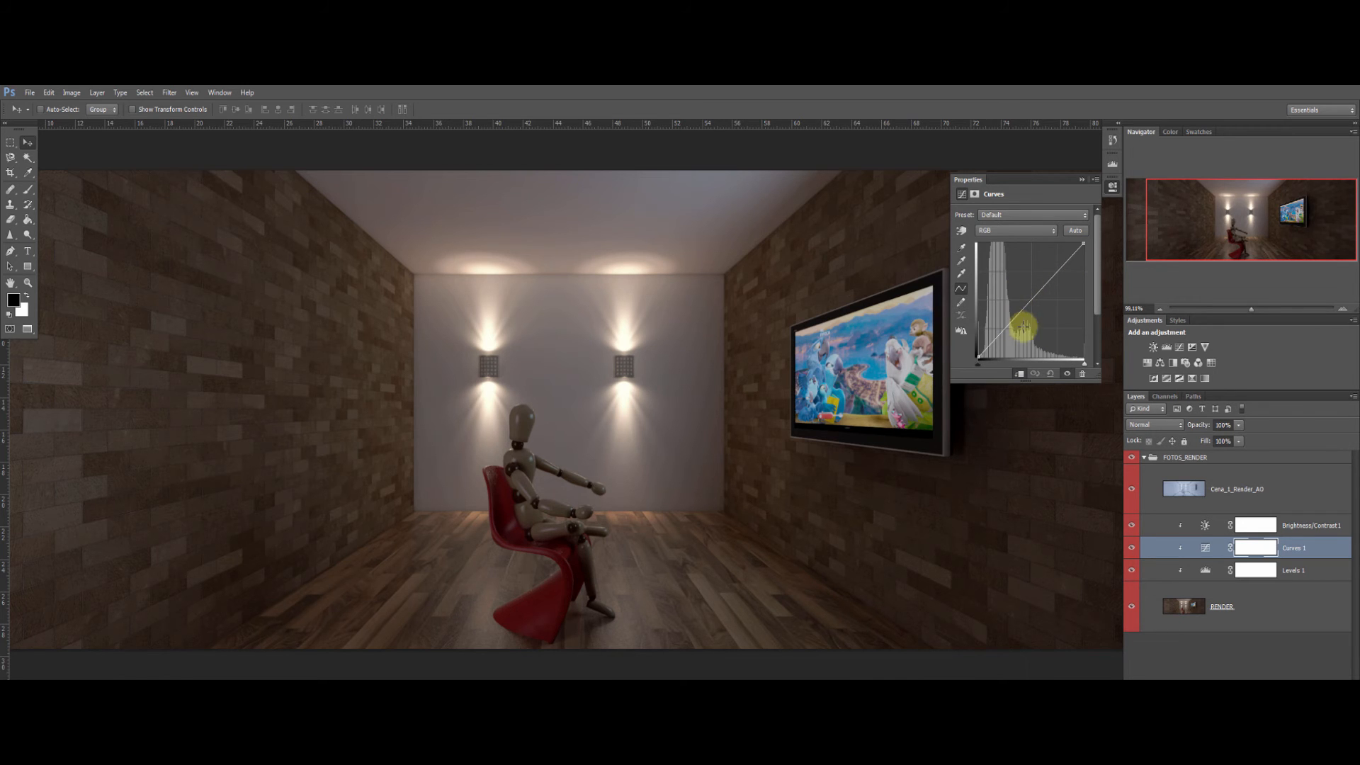
left_click(1030, 301)
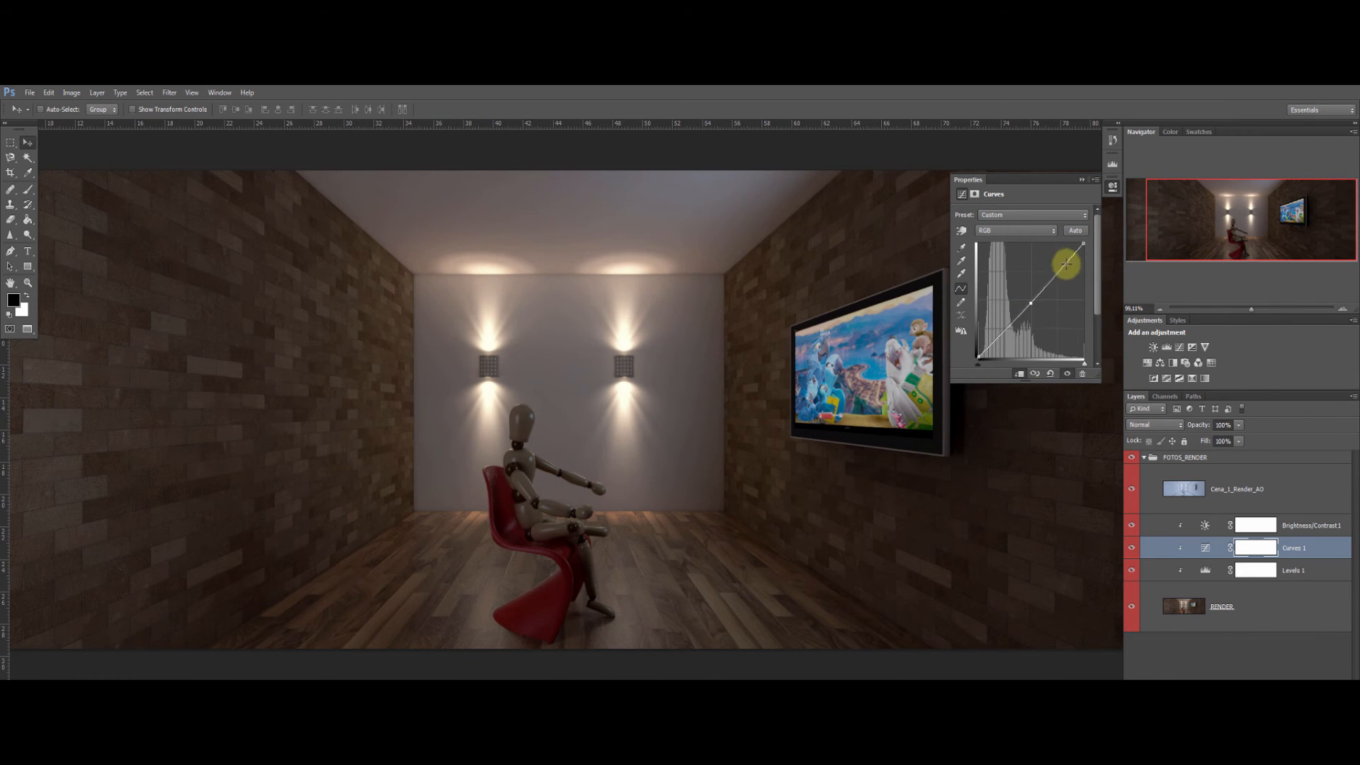
mouse_move(1066, 263)
left_mouse_down()
mouse_move(1056, 258)
mouse_move(1069, 262)
mouse_move(1057, 270)
left_mouse_up()
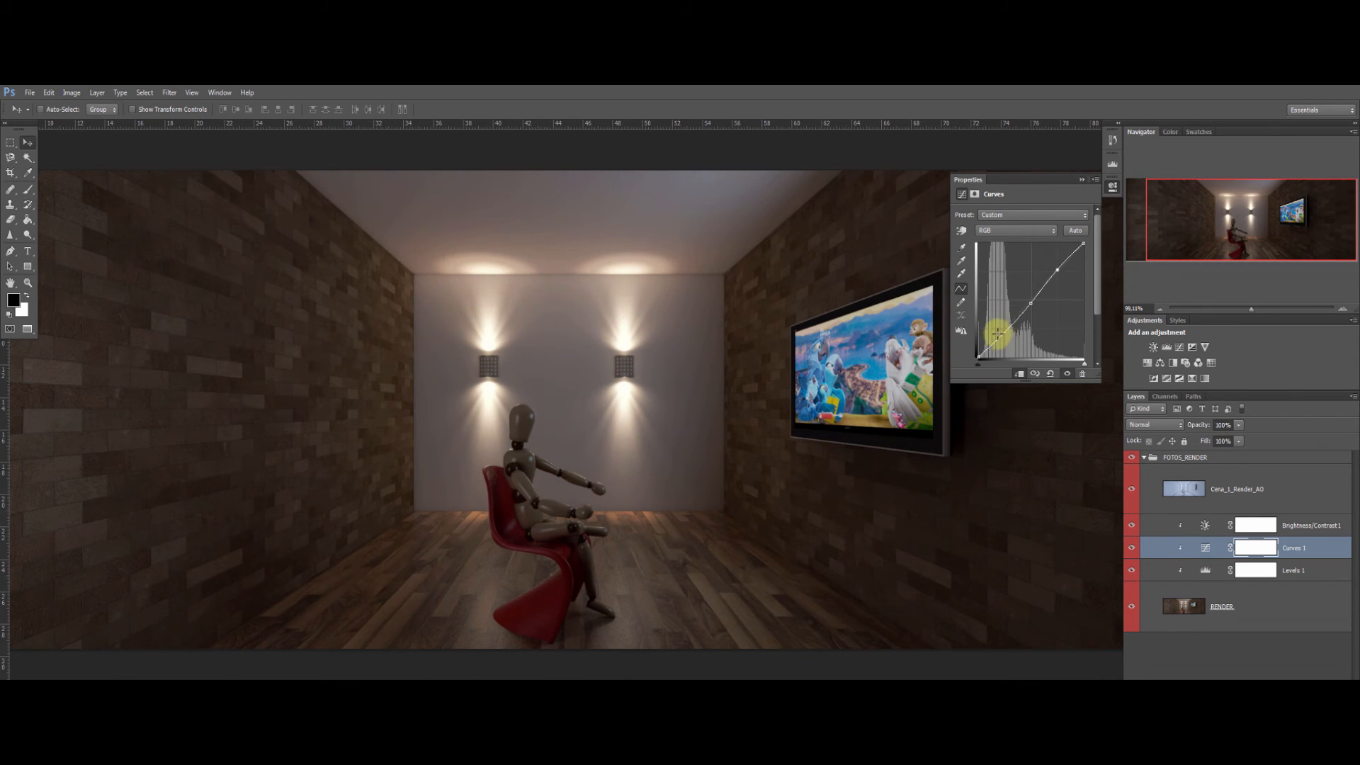
left_click_drag(989, 347, 986, 343)
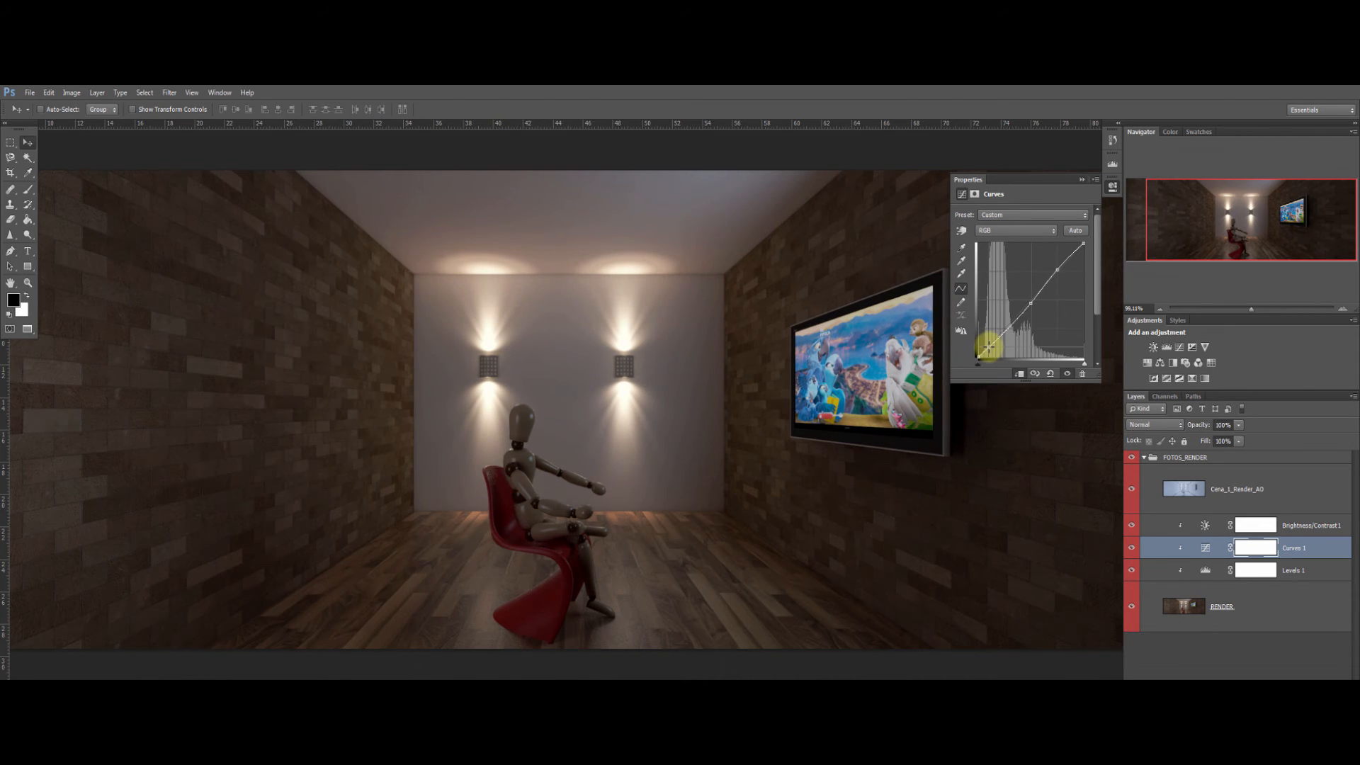
Adjust the Red channel curve with midtone, highlight and shadow points, reducing the red tint slightly.
left_click(1051, 232)
left_click(1015, 253)
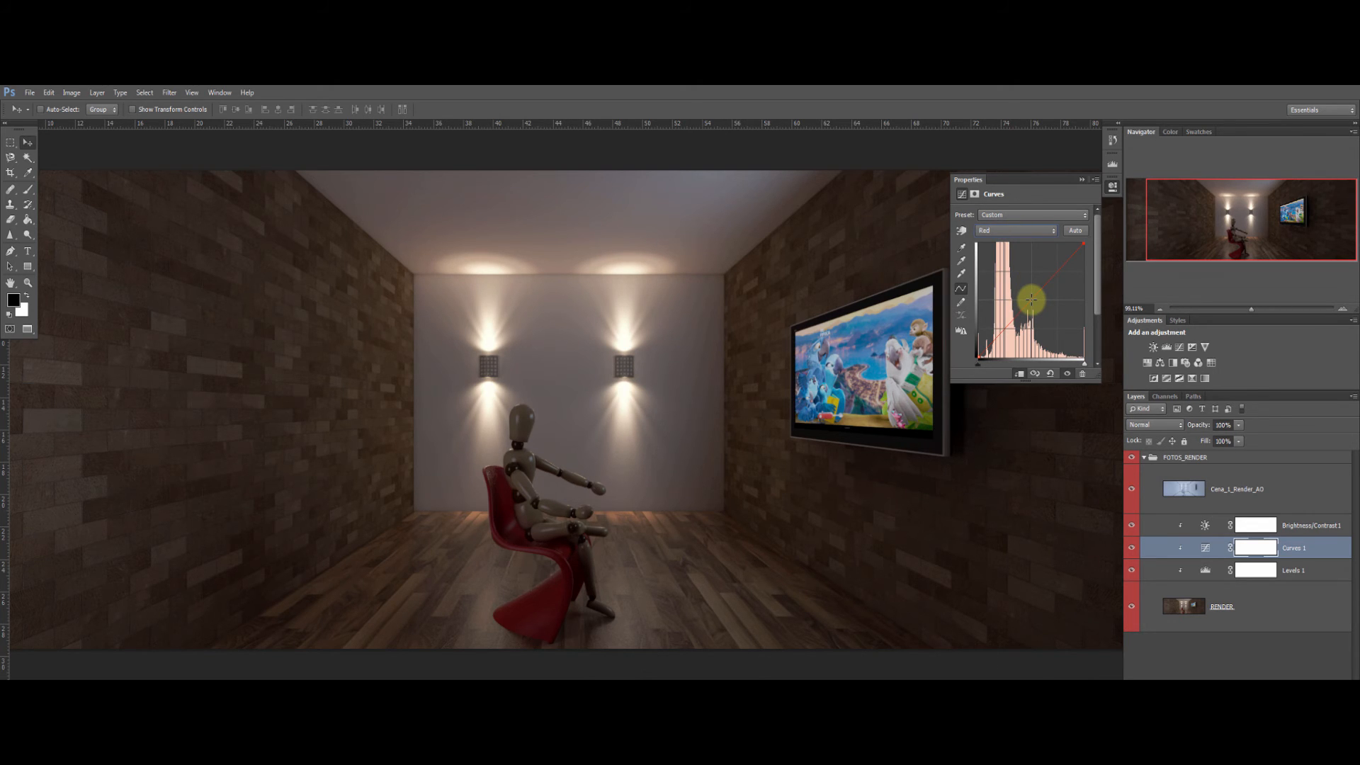
left_click_drag(1031, 299, 1032, 302)
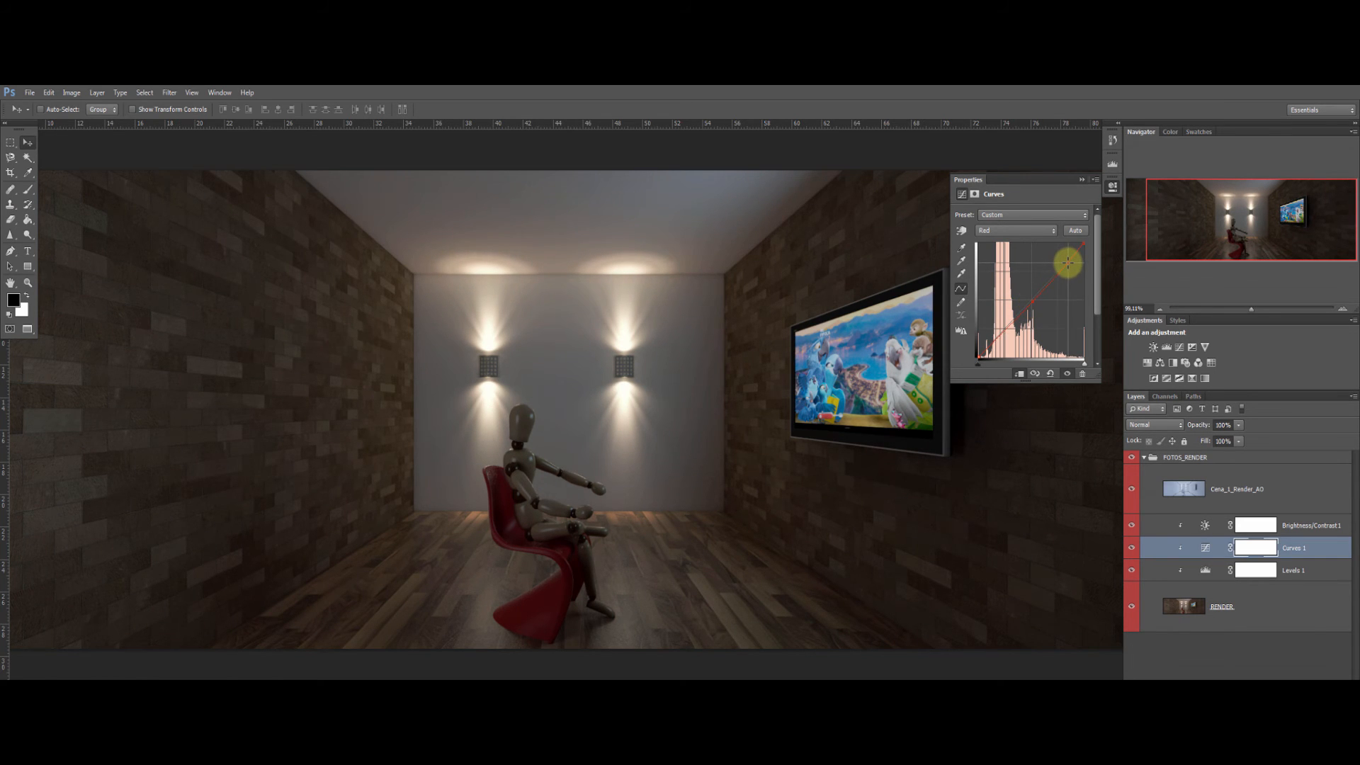
left_click(1068, 263)
left_click_drag(993, 342, 990, 346)
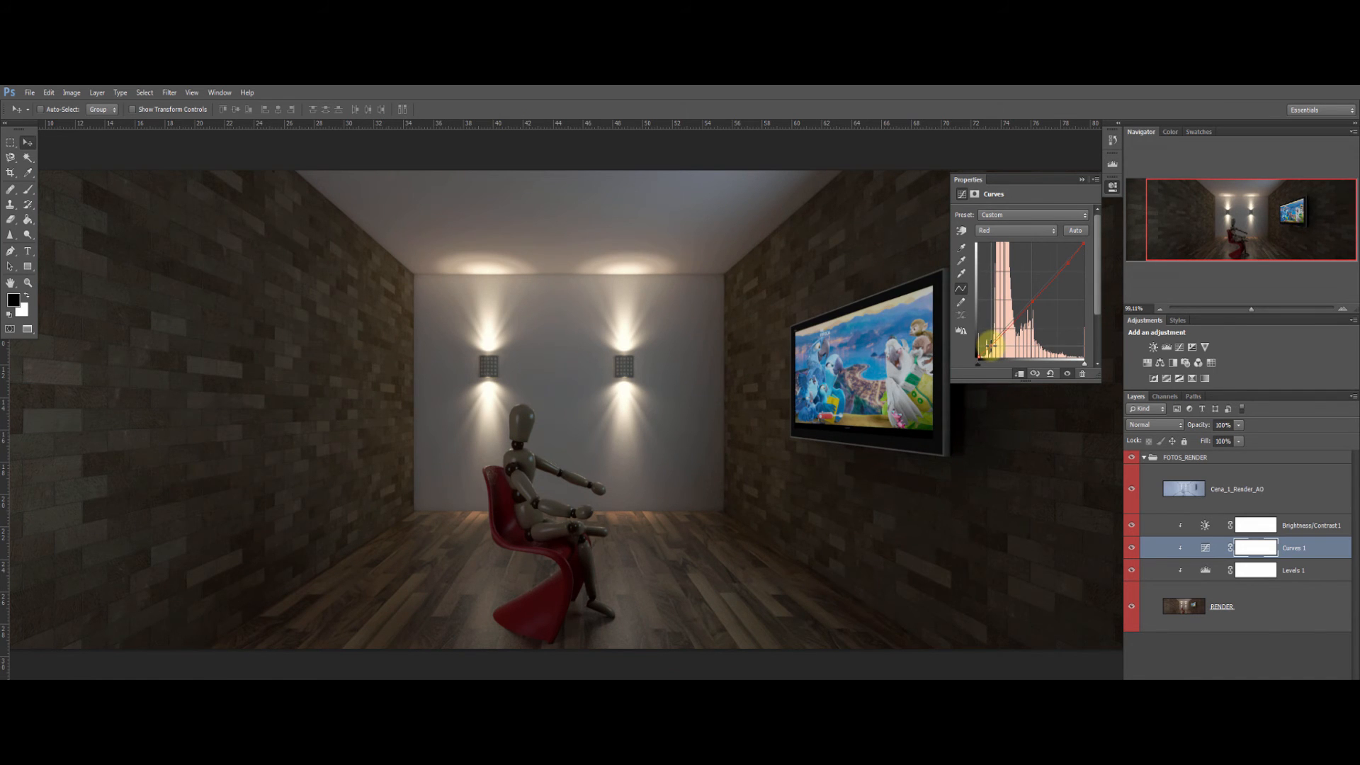
Adjust the Blue channel curve with highlight, midtone and shadow points, and collapse the Curves settings.
left_click(1008, 275)
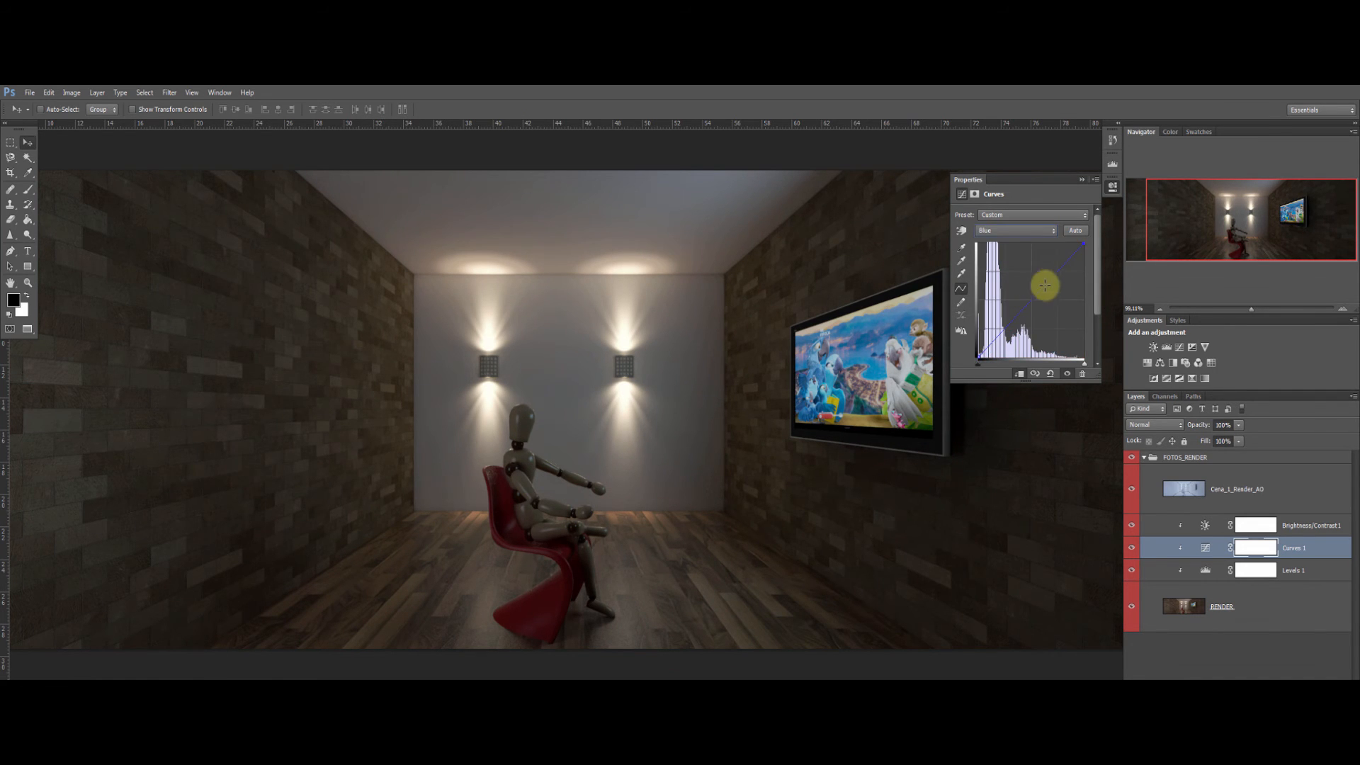
left_click_drag(1061, 267, 1064, 262)
left_click(1031, 297)
left_click(991, 344)
left_click_drag(990, 344, 988, 345)
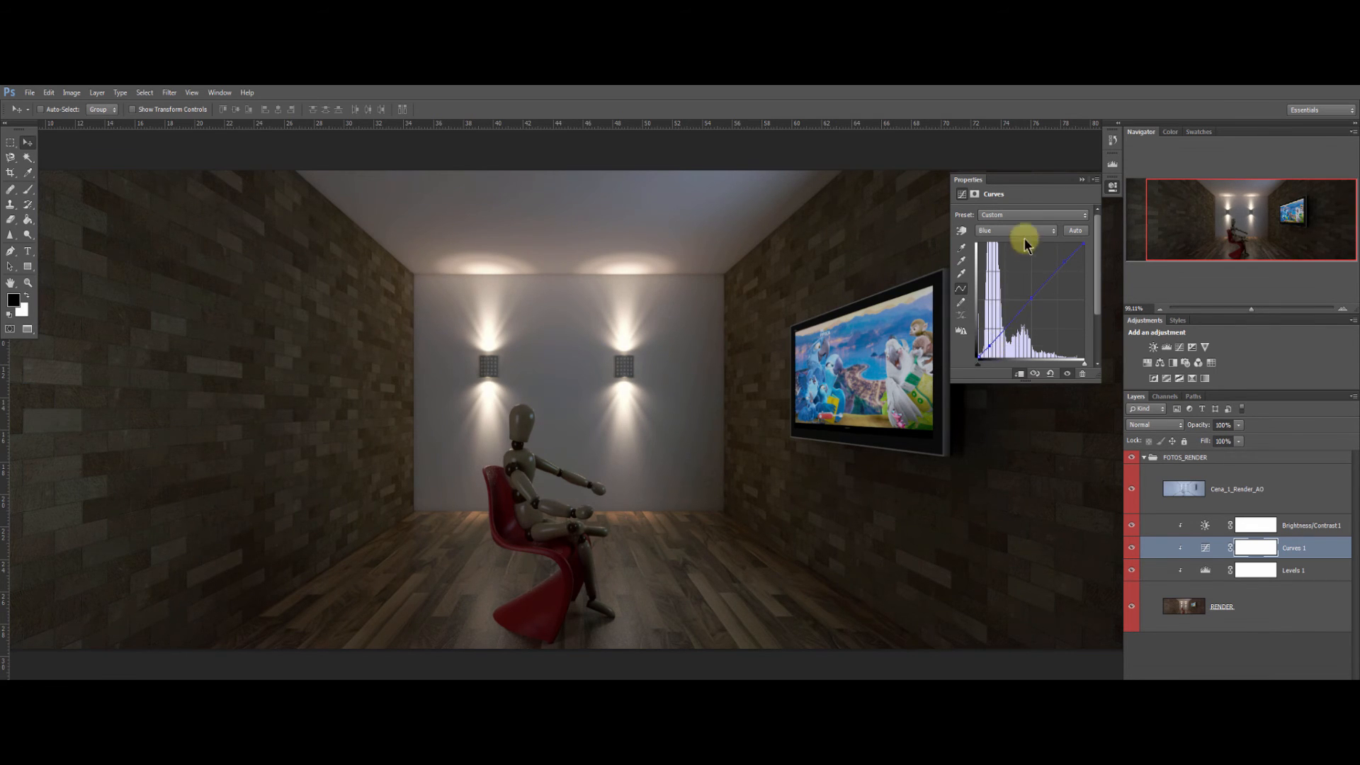
left_click(1083, 180)
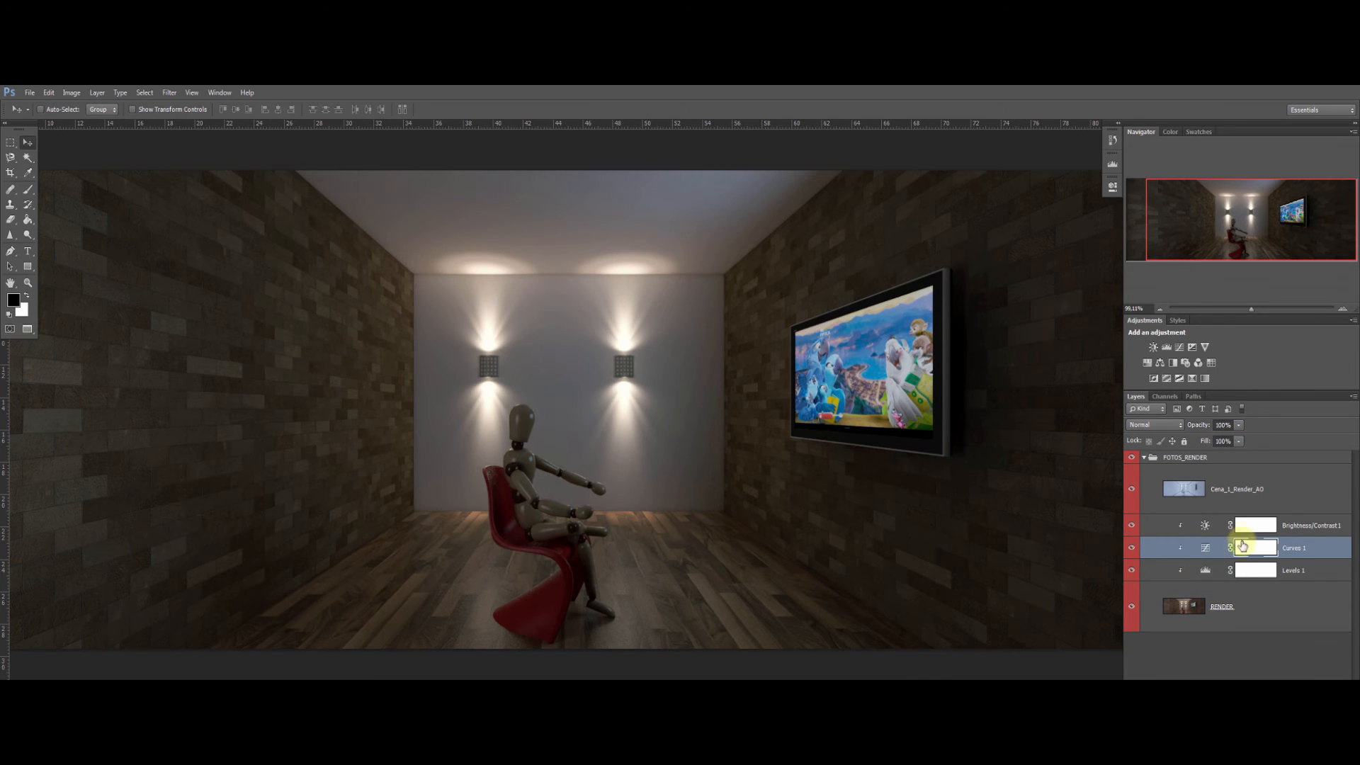
Add an Exposure adjustment clipped between Brightness/Contrast 1 and Curves 1, with exposure +0.11, offset +0.0041 and gamma correction 1.02.
left_click(1291, 574)
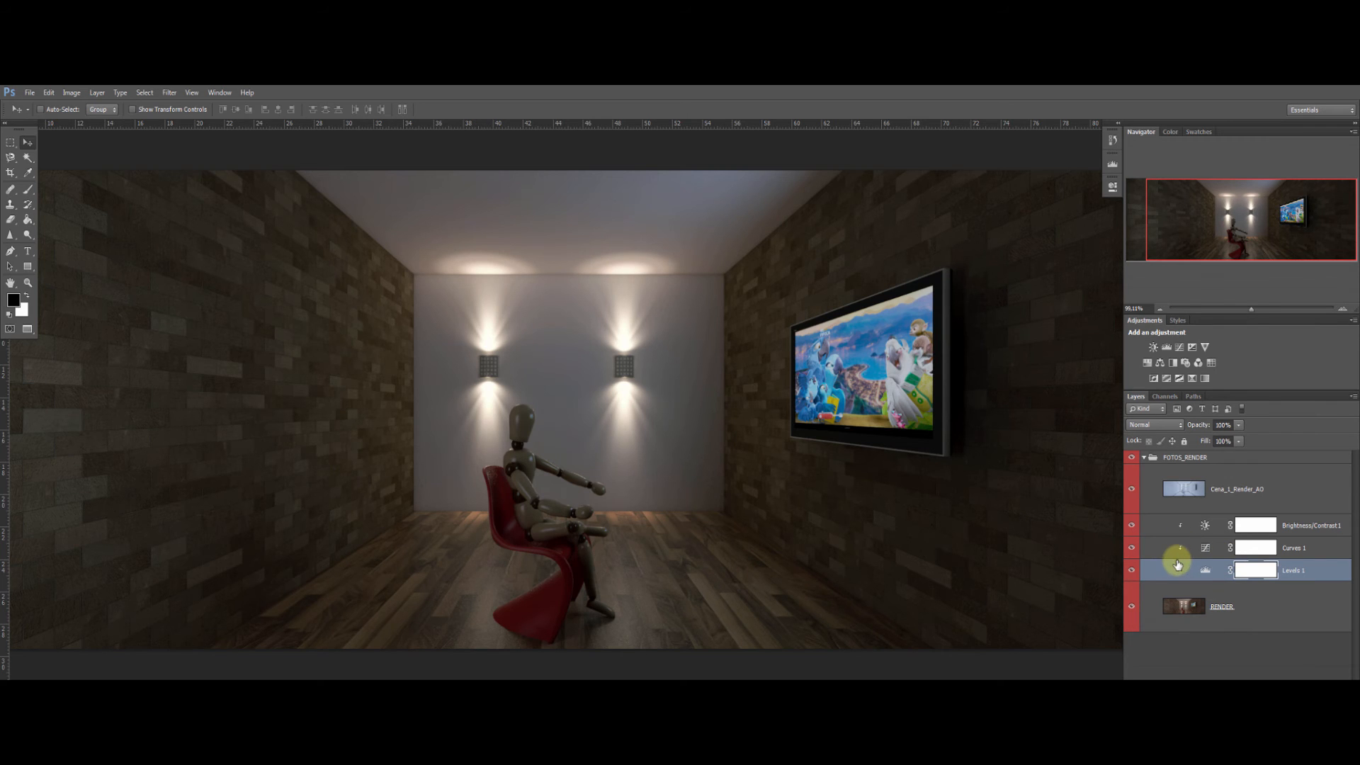
left_click(1291, 528)
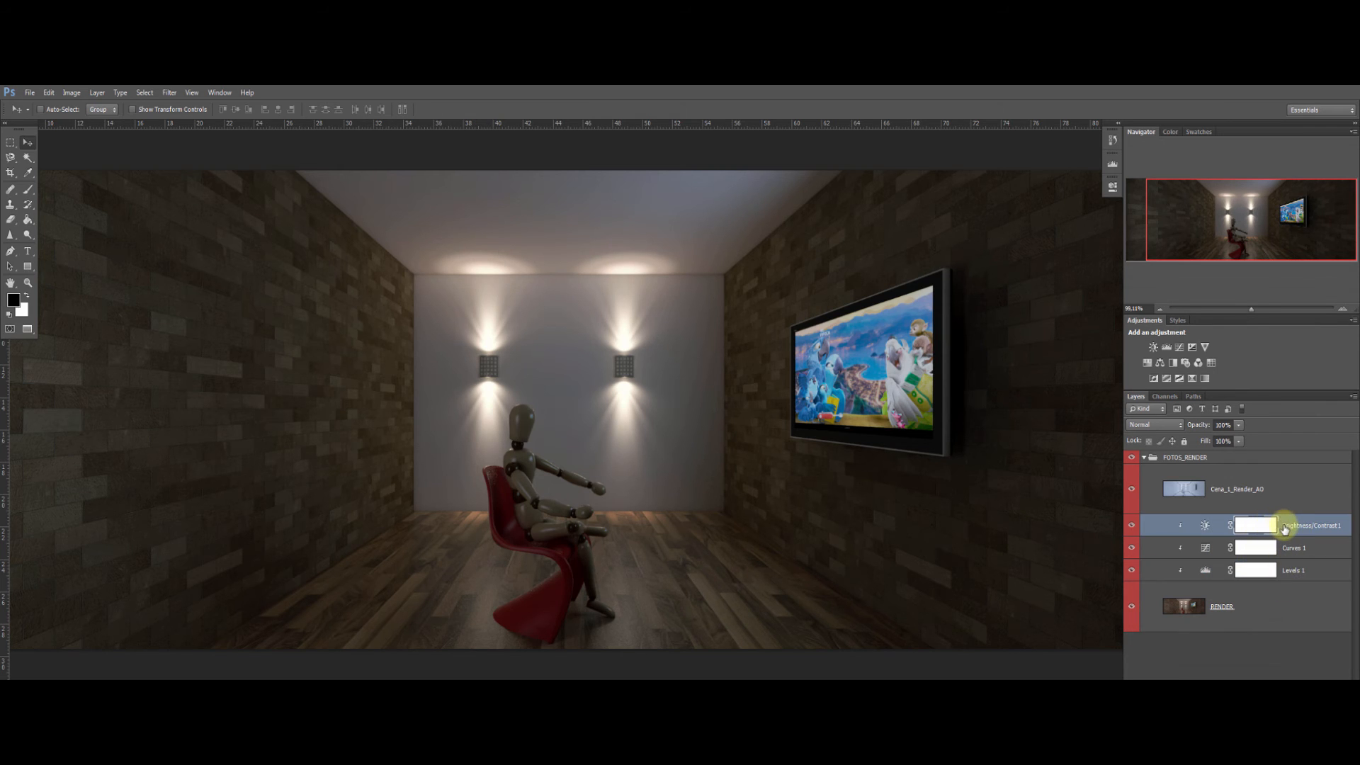
left_click(1192, 346)
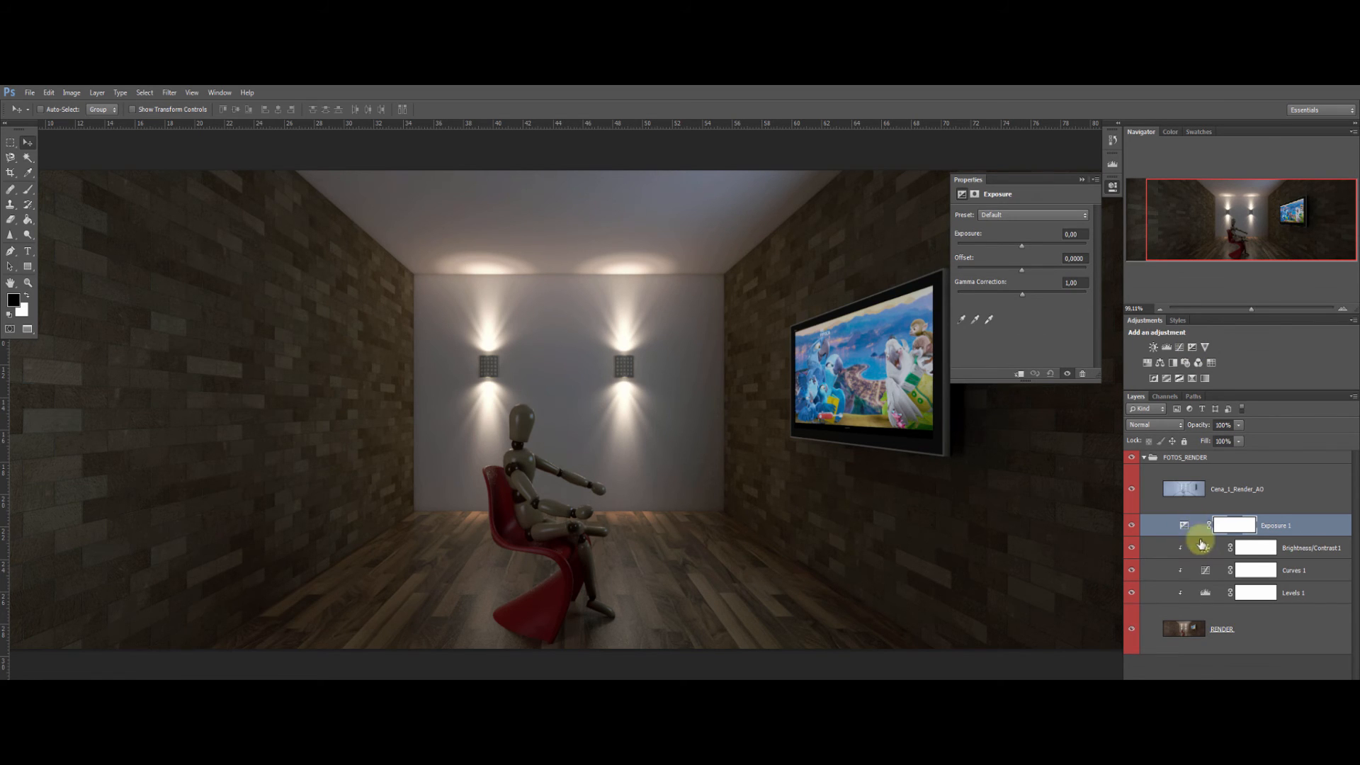
left_click_drag(1281, 523, 1279, 559)
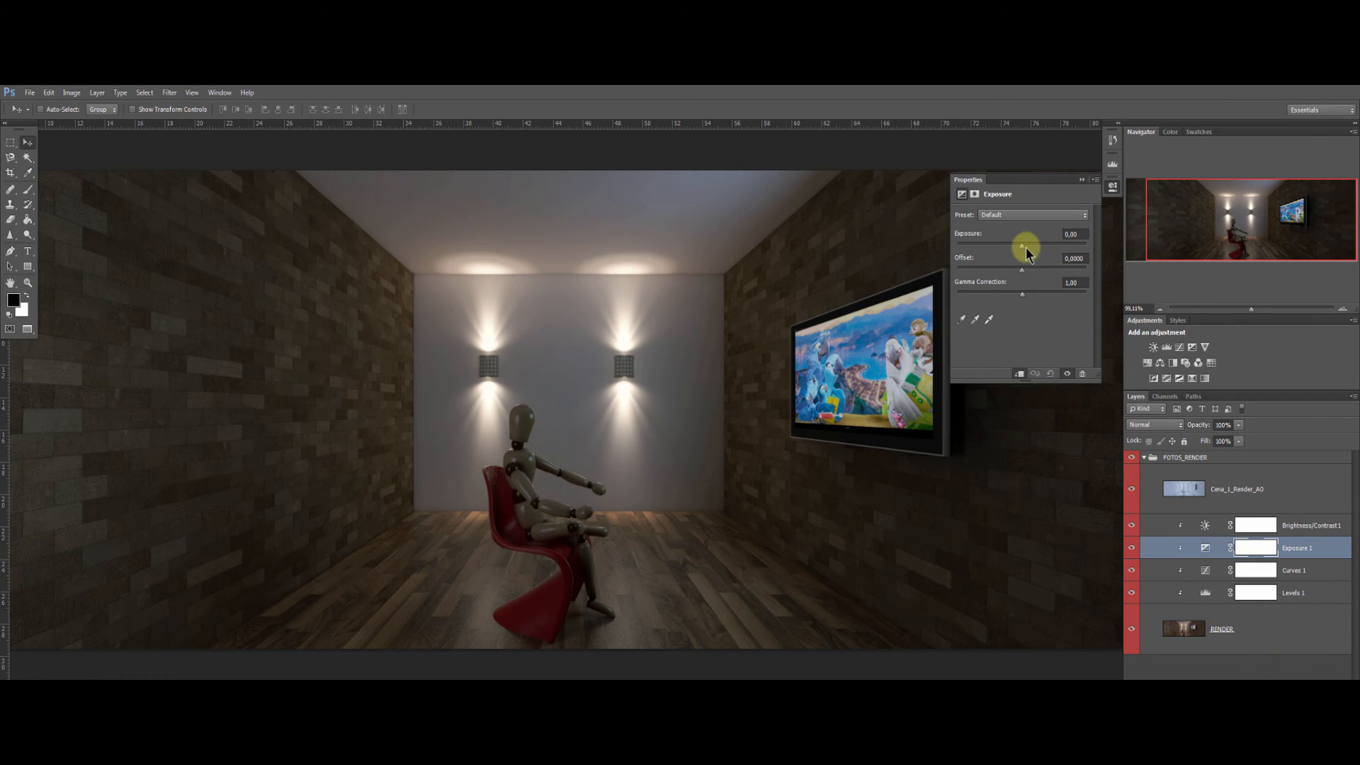
left_click_drag(1022, 245, 1022, 245)
left_click_drag(1023, 269, 1022, 296)
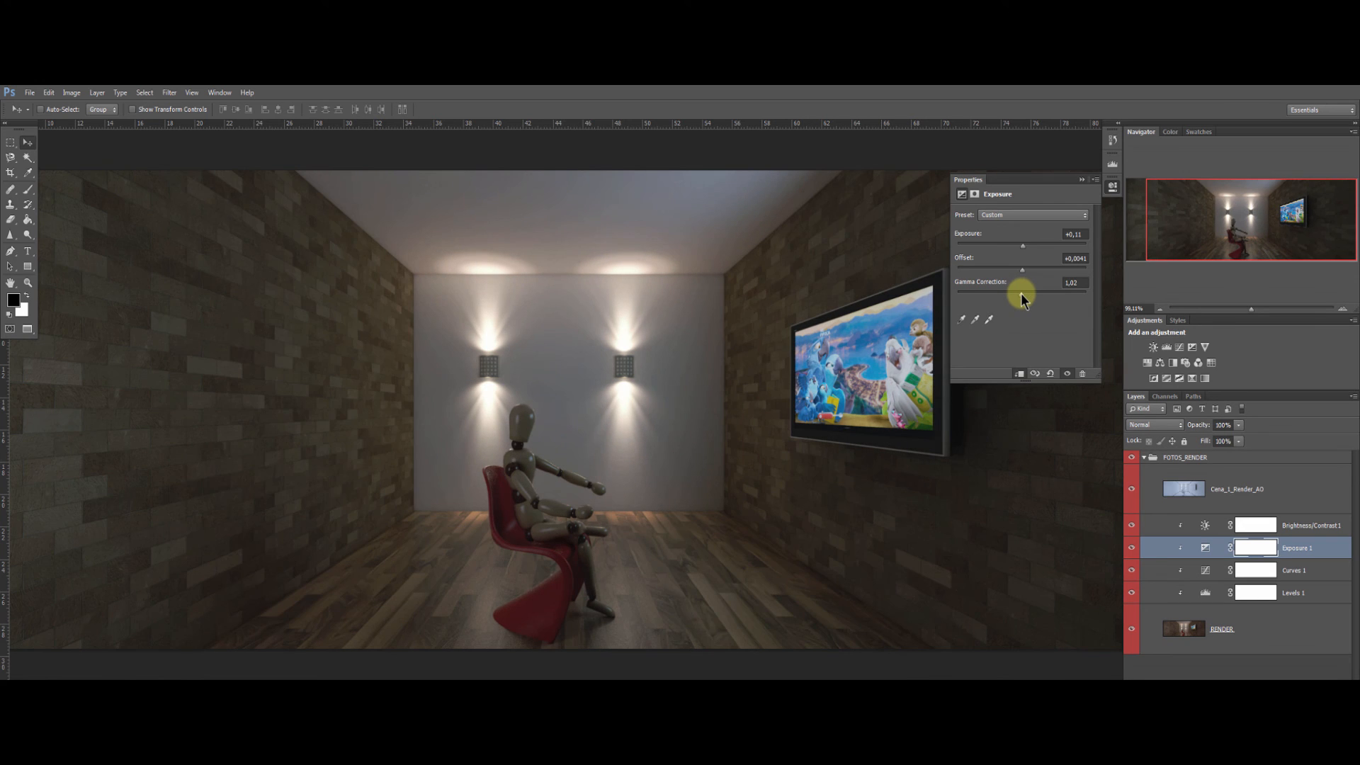
left_click(1082, 180)
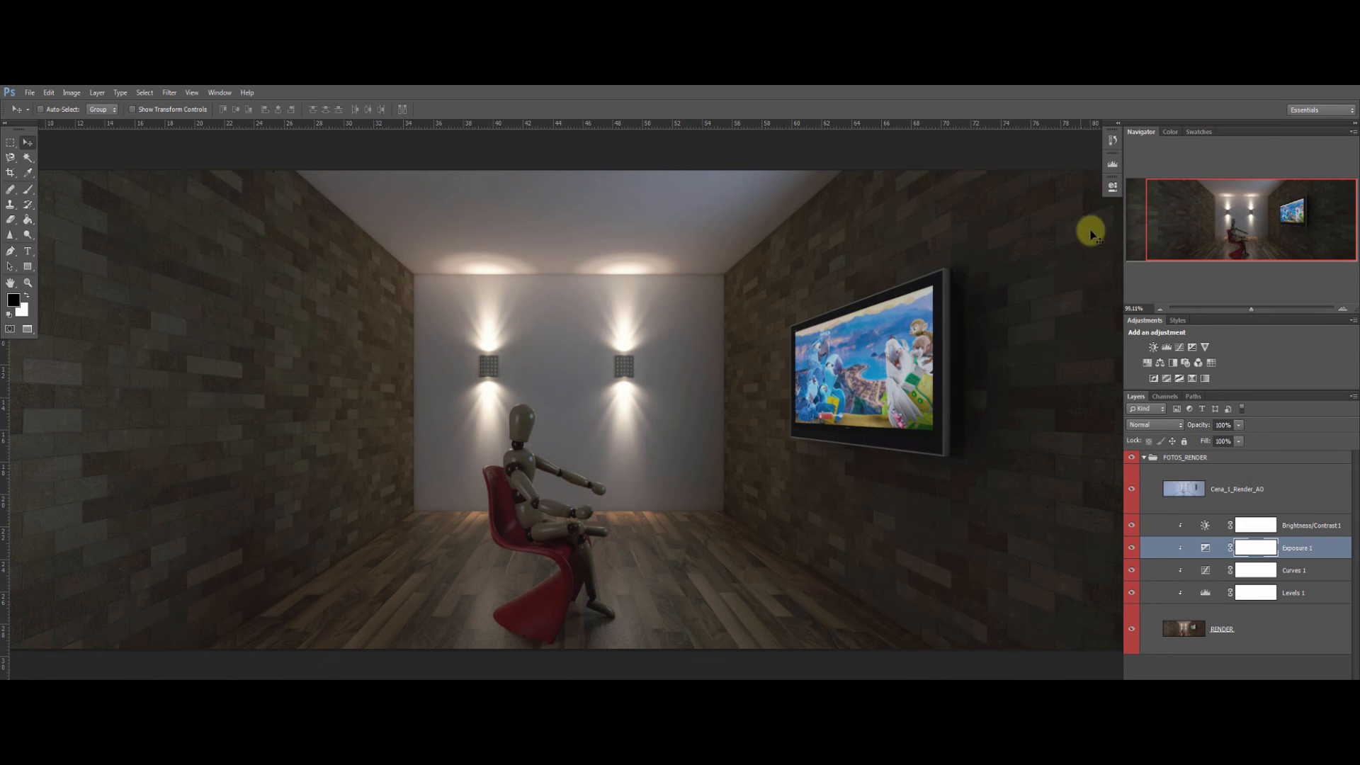
Add a clipped Vibrance adjustment above Exposure 1 with vibrance +20 and saturation -11, and compare the image with and without it.
left_click(1204, 347)
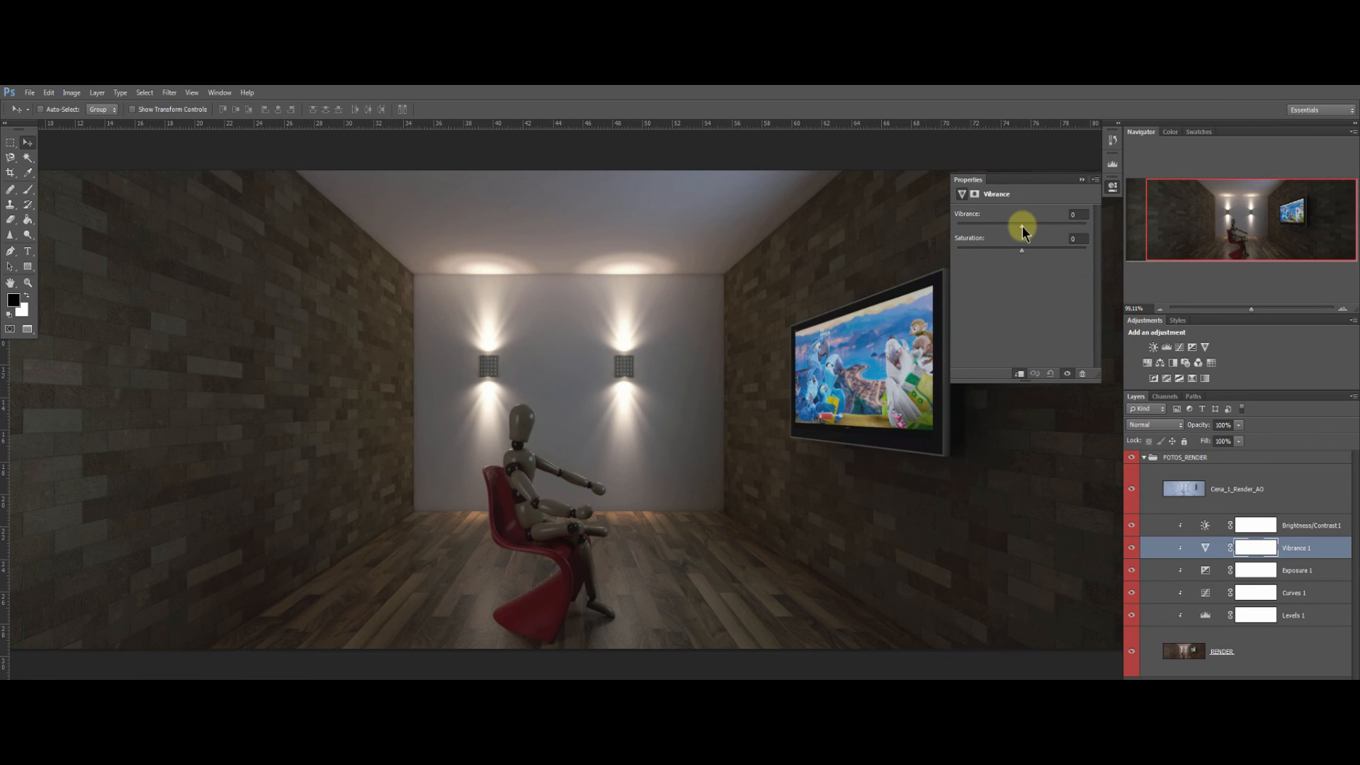
left_click_drag(1041, 227, 1011, 249)
left_click(1067, 375)
left_click(1067, 376)
left_click(1082, 180)
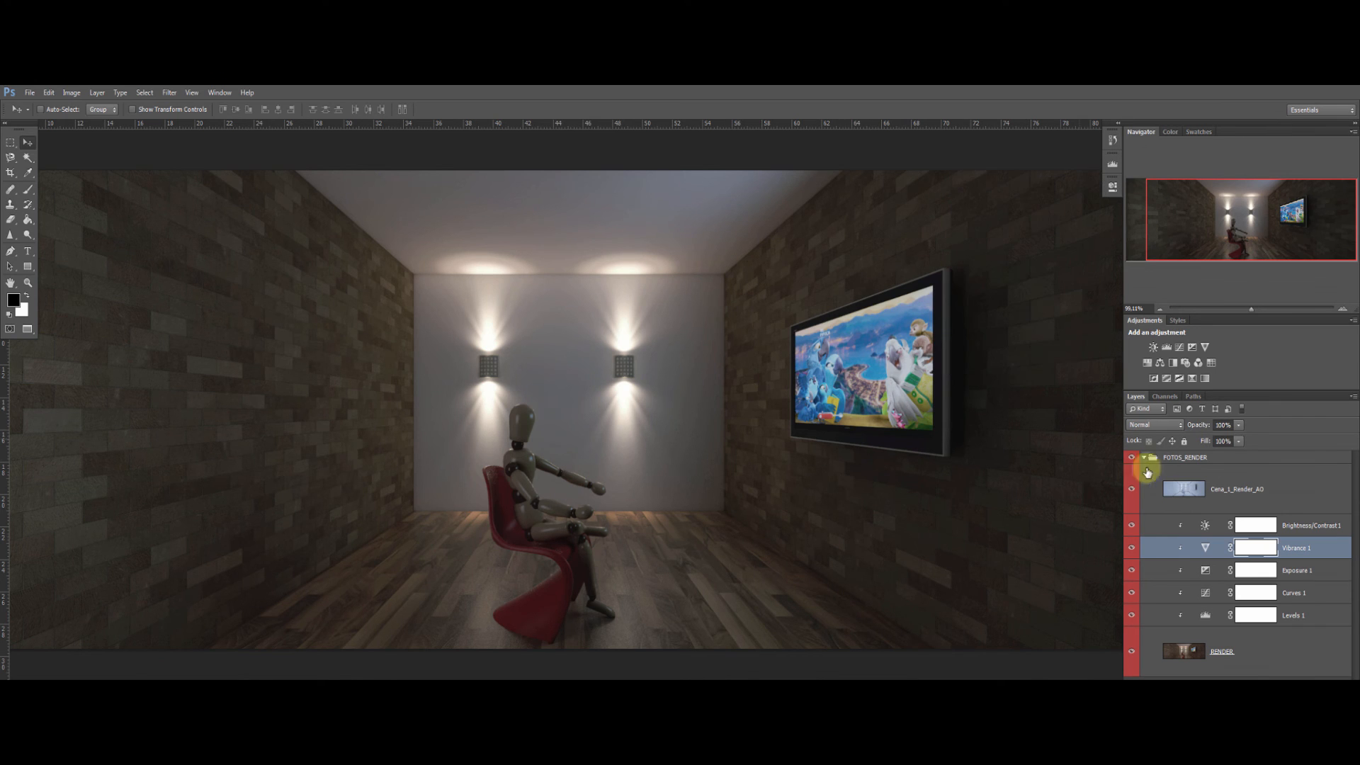
Review the settings of the Curves, Levels and Vibrance adjustments, and select the RENDER layer.
double_click(1207, 595)
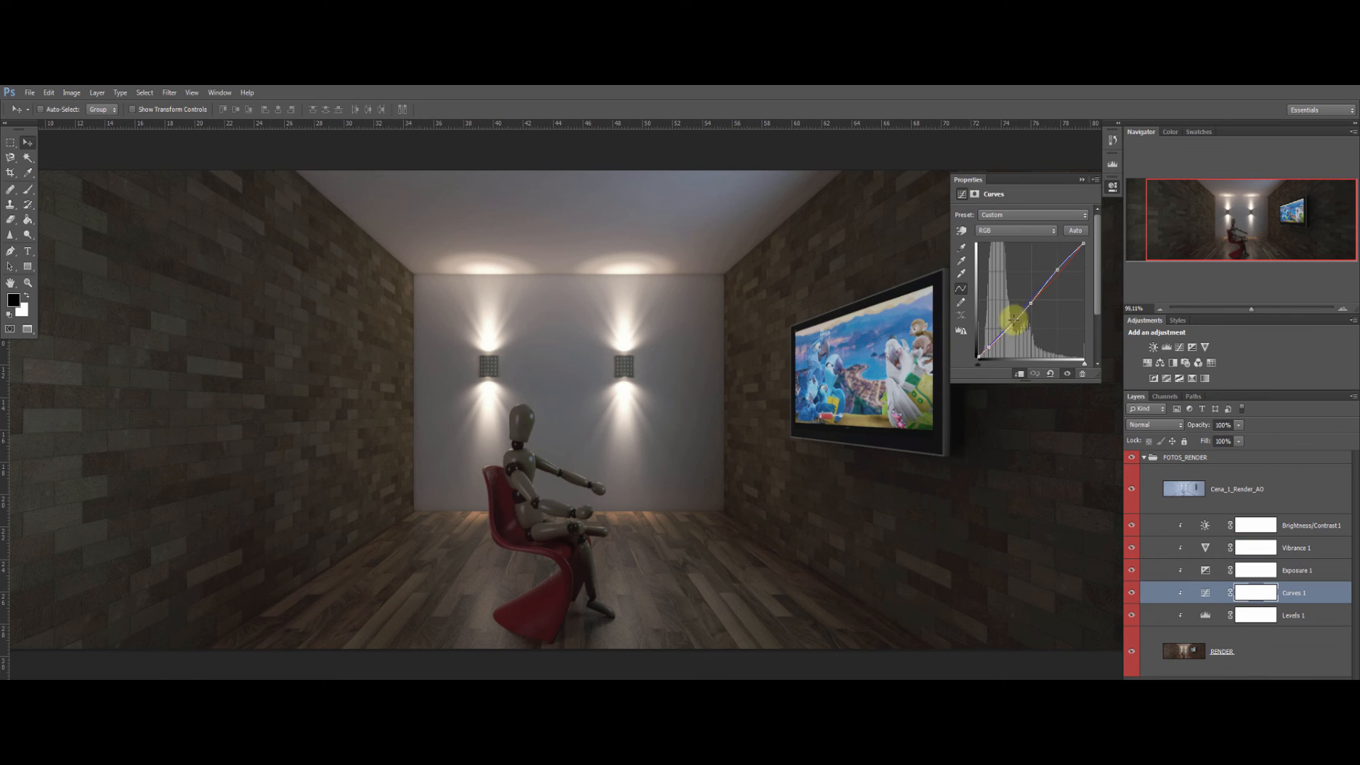
left_click(1205, 613)
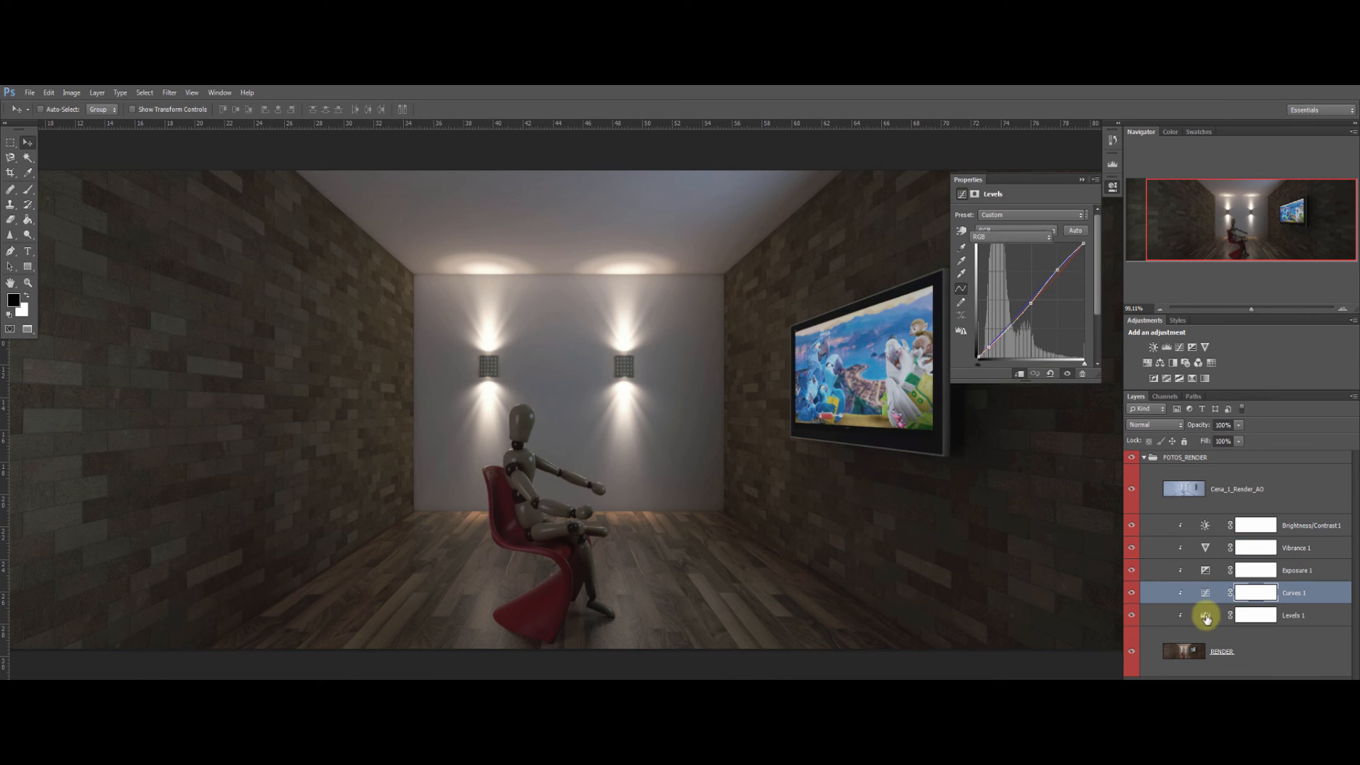
left_click(1206, 547)
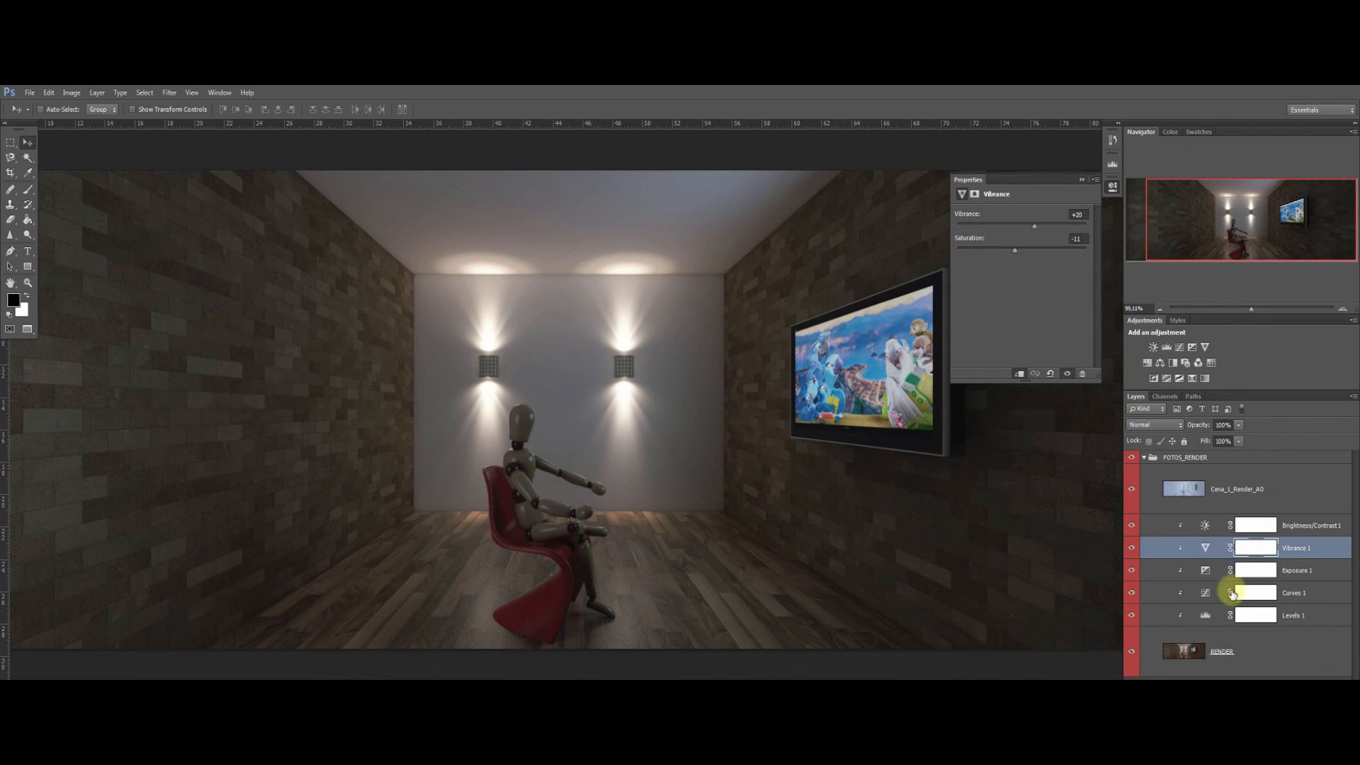
left_click(1242, 652)
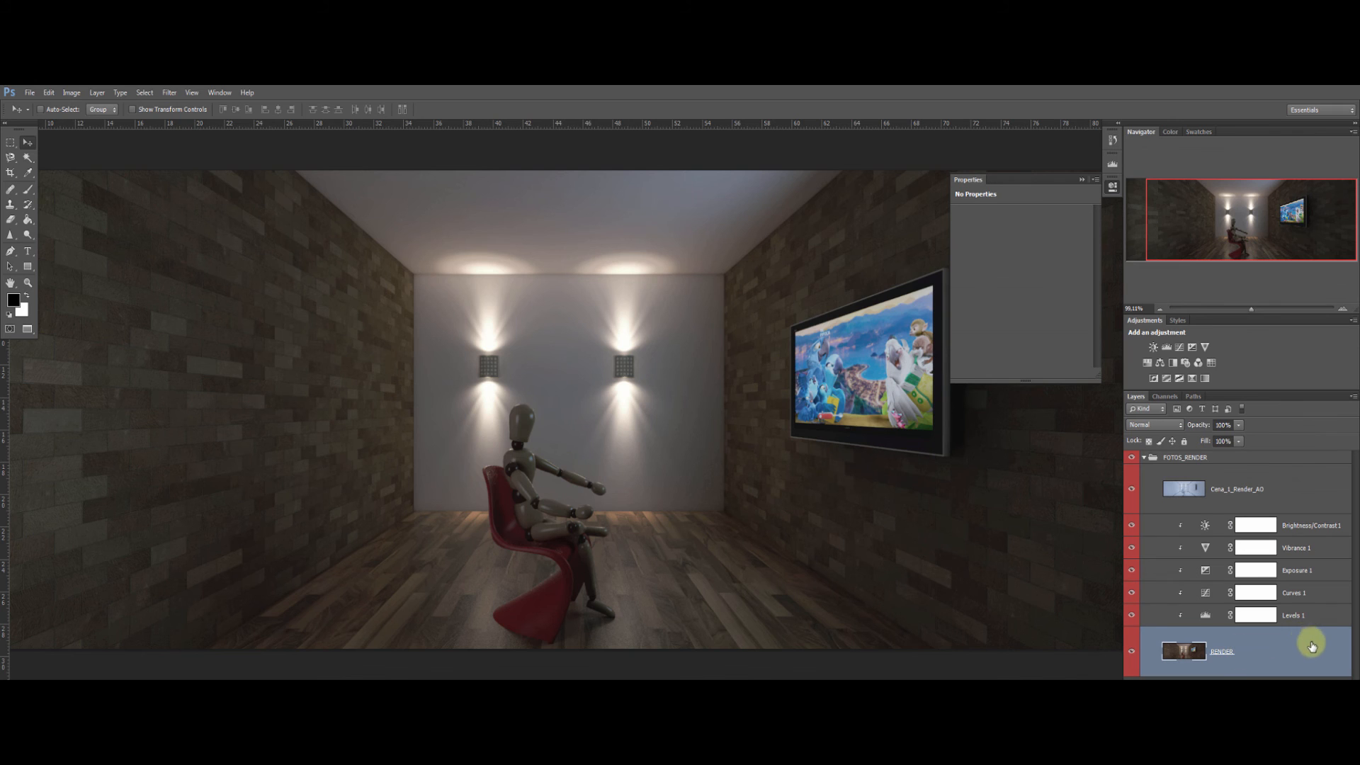
left_click(1082, 180)
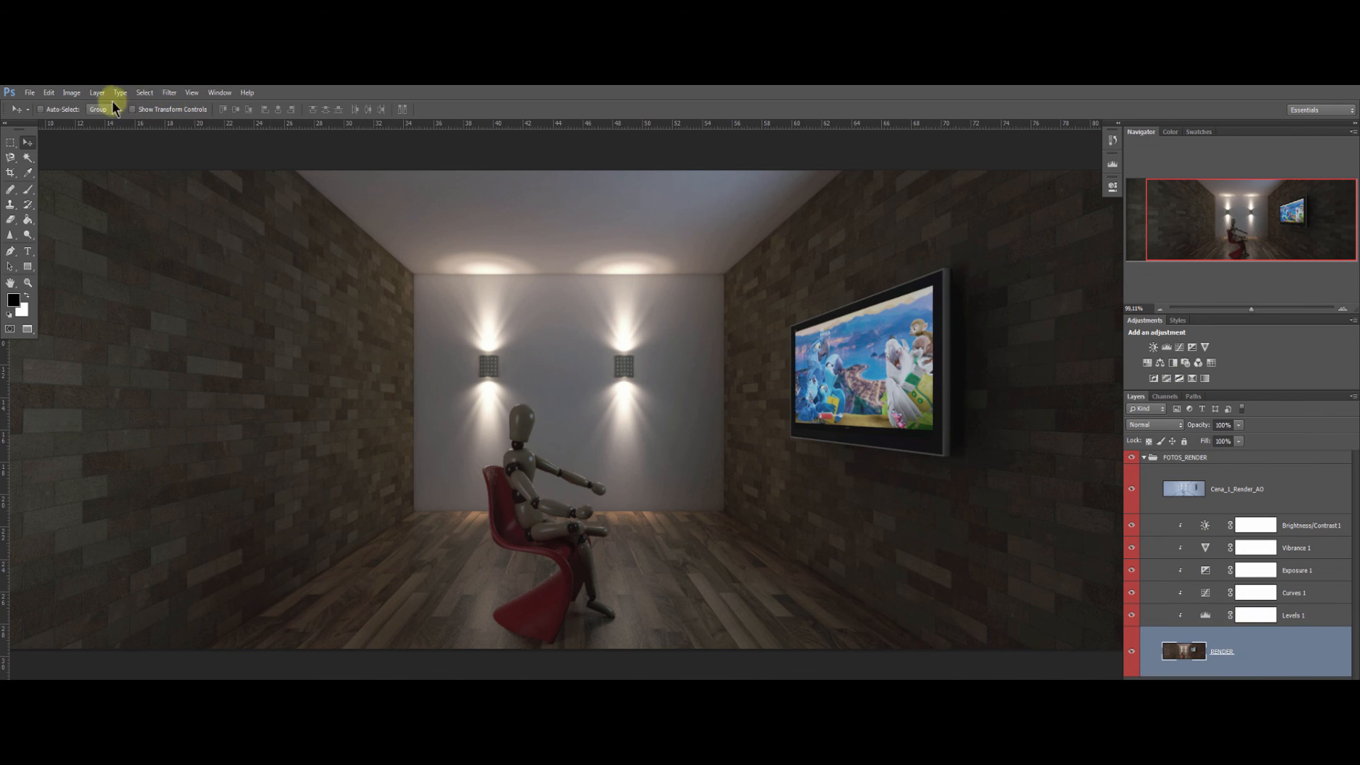
left_click(81, 92)
mouse_move(91, 133)
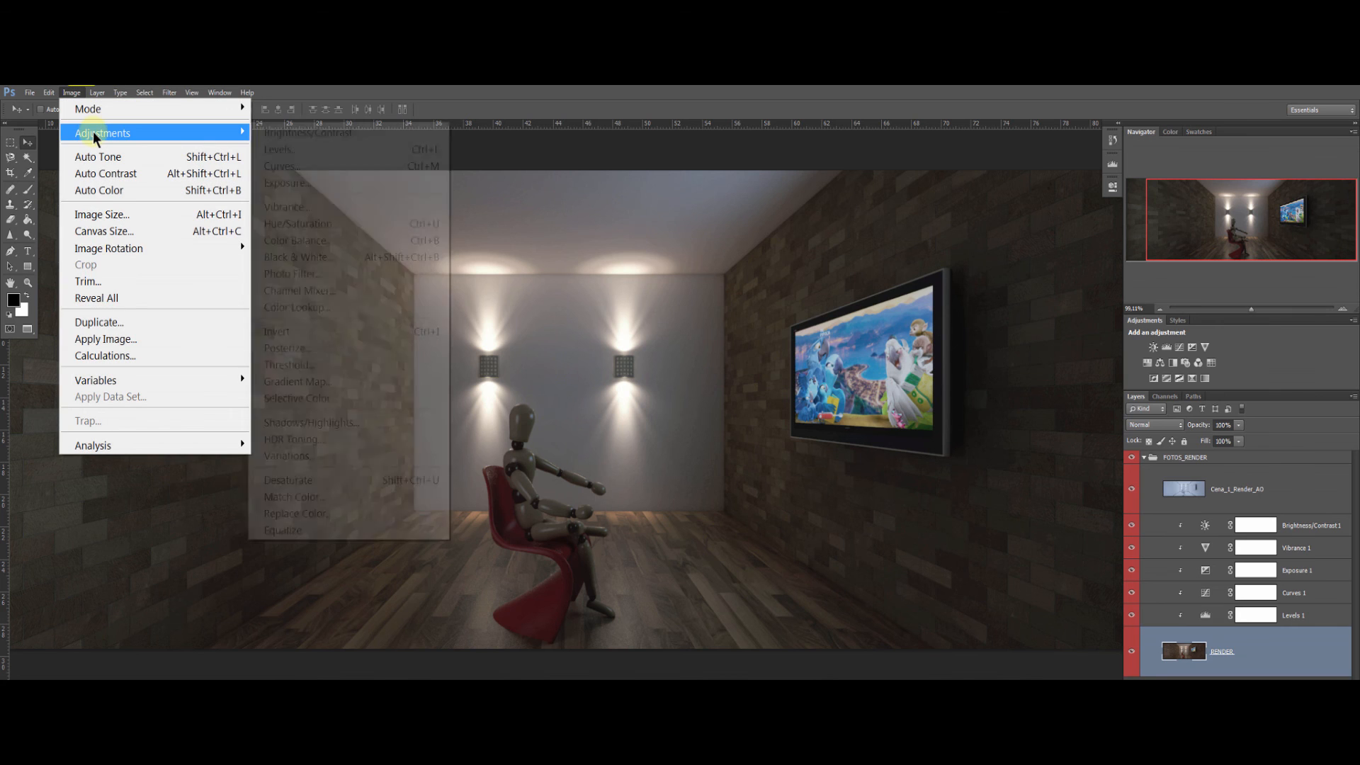
left_click(301, 132)
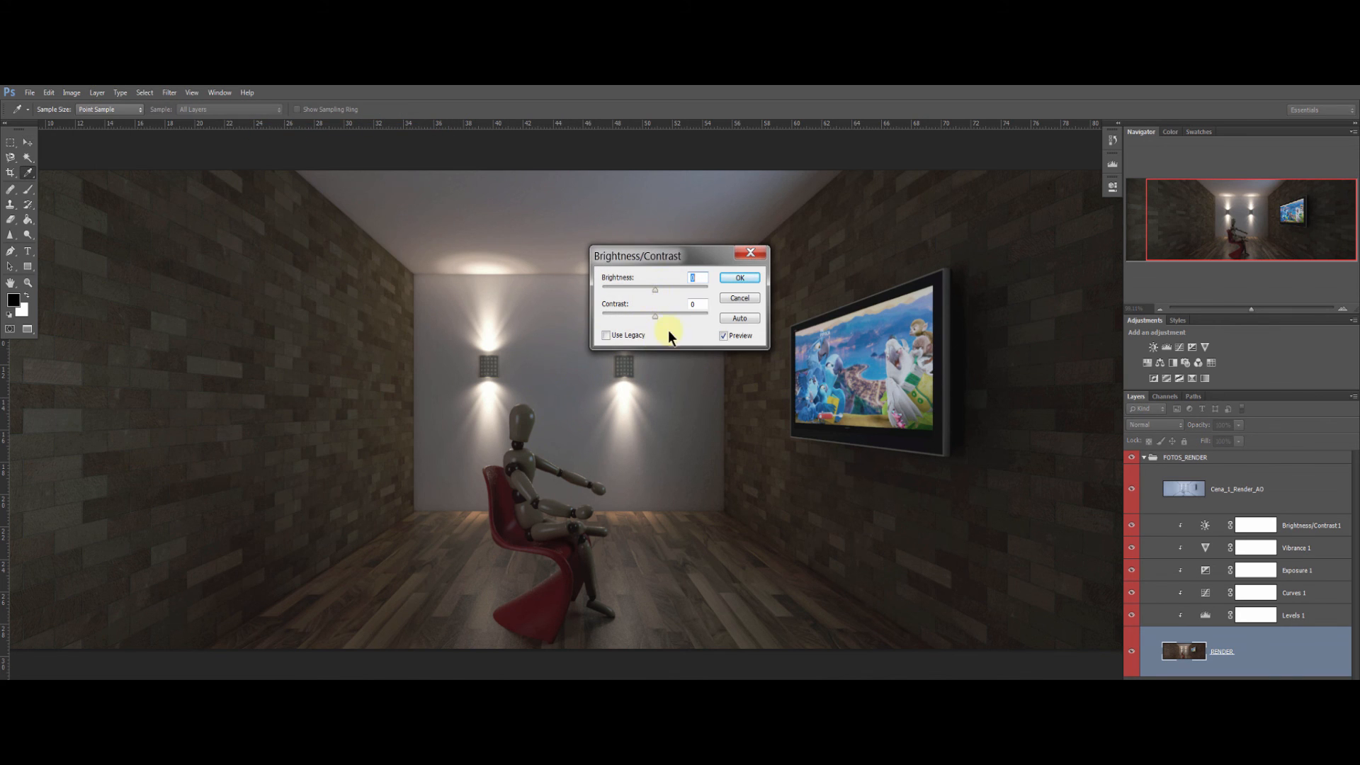
left_click_drag(667, 290, 656, 287)
left_click(739, 297)
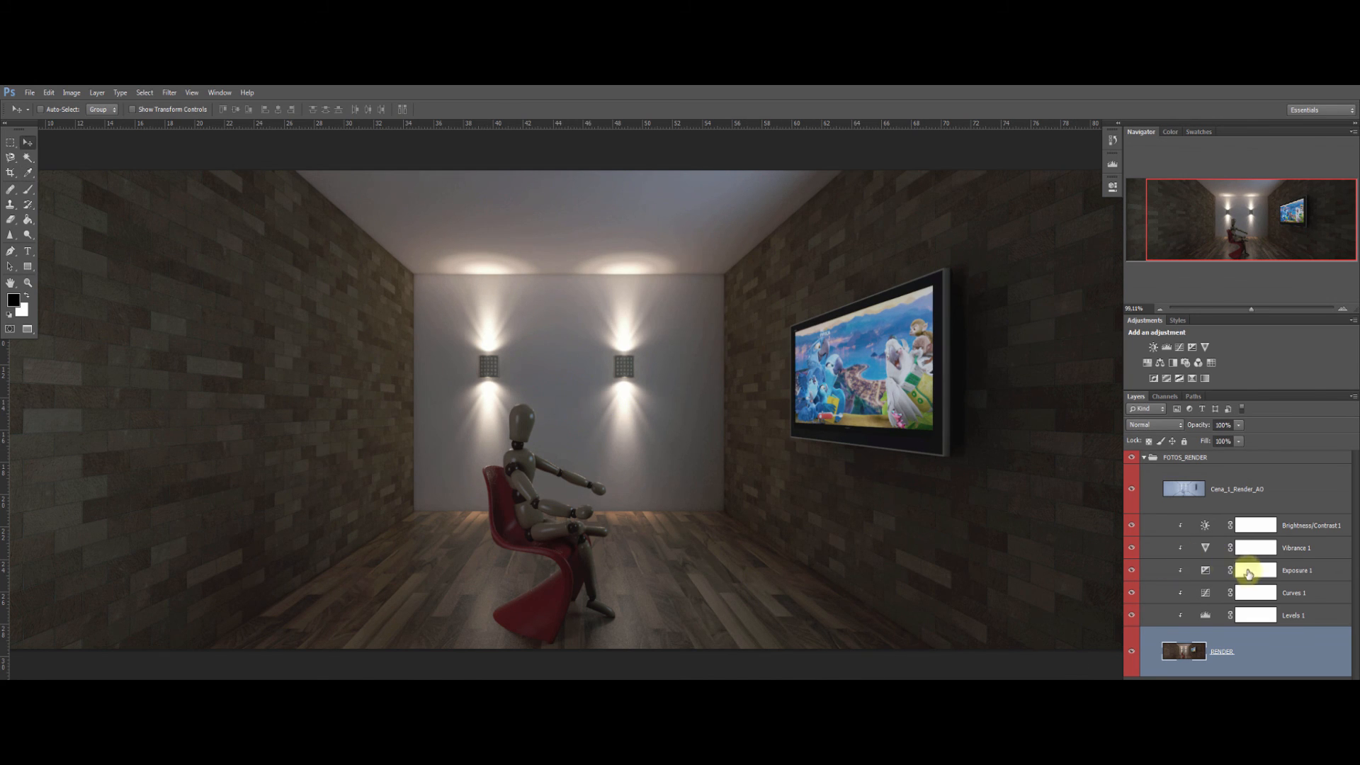
Set the Brightness/Contrast 1 adjustment to brightness 20 and contrast 17, collapse its settings, and select the RENDER layer.
double_click(1206, 526)
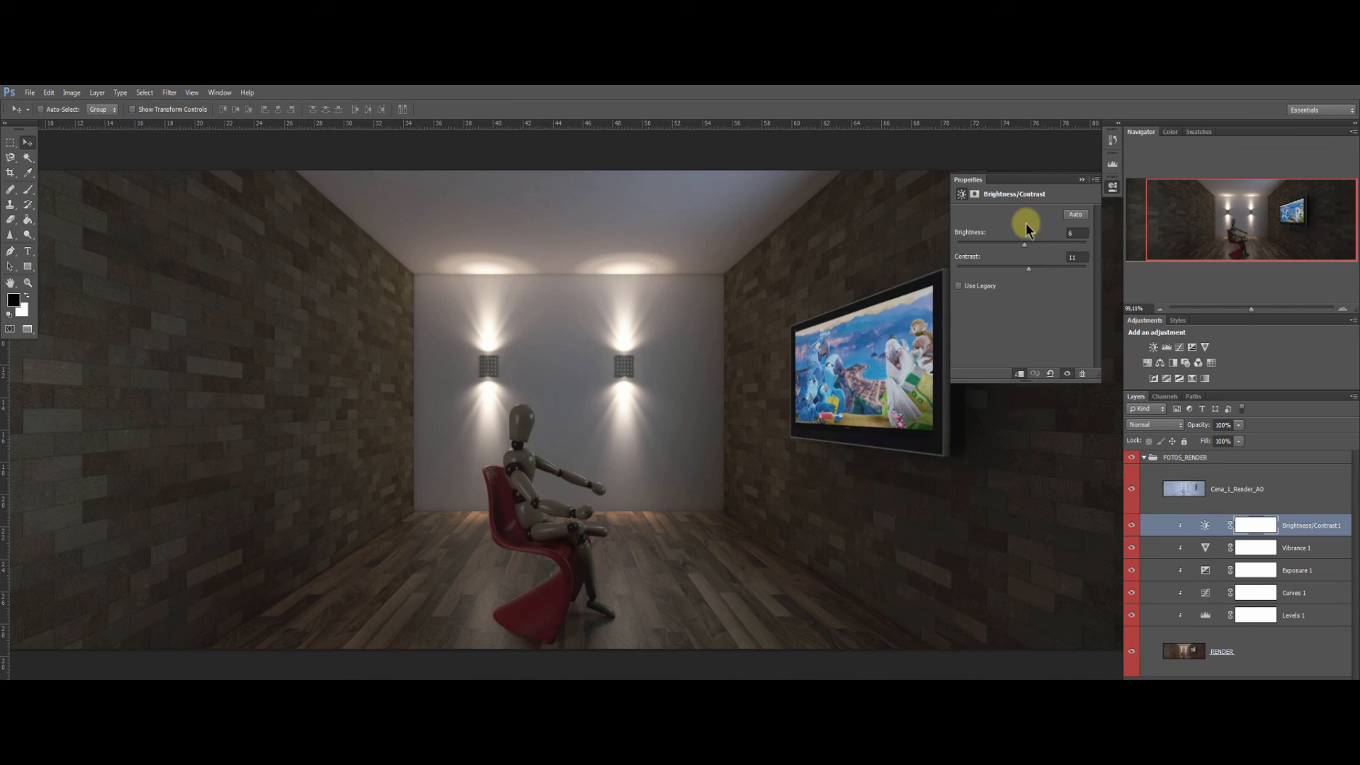
left_click_drag(1025, 245, 1035, 245)
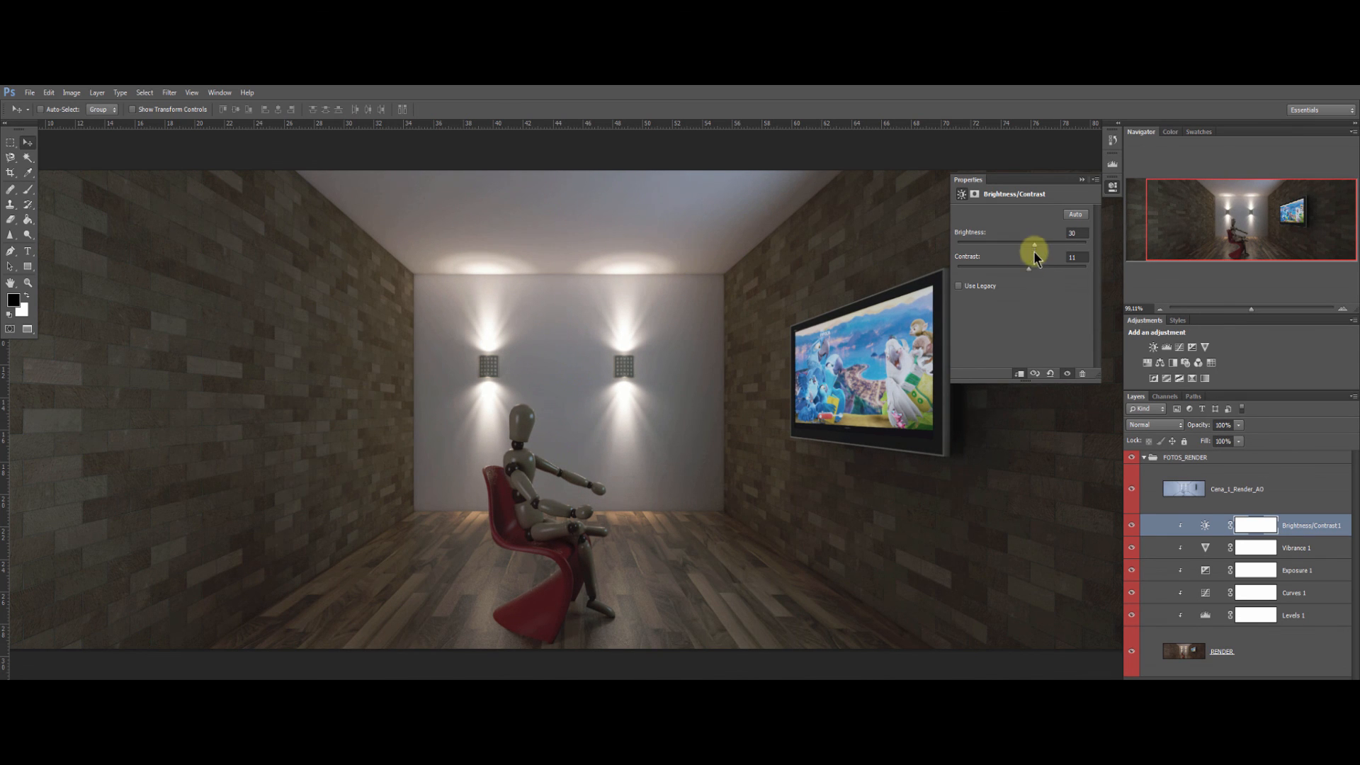
left_click_drag(1035, 245, 1031, 246)
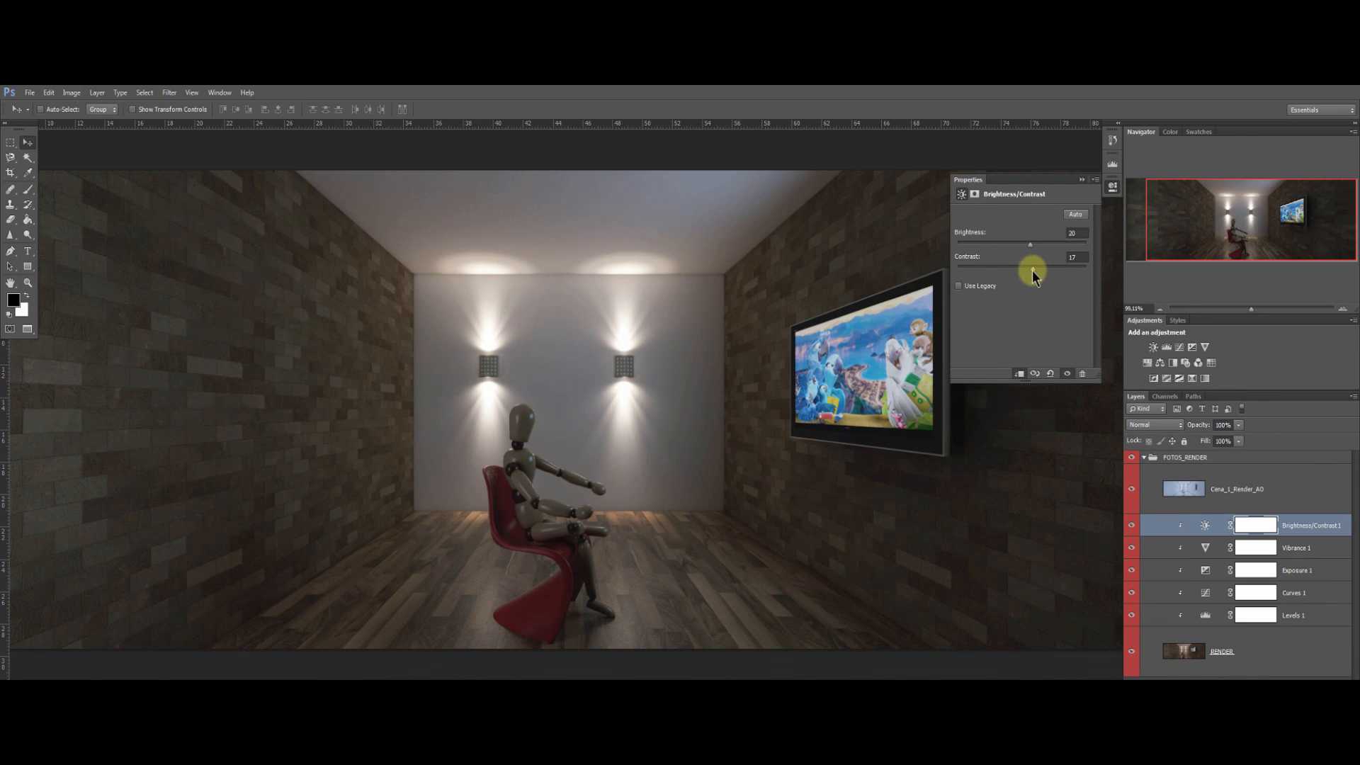
left_click(1082, 179)
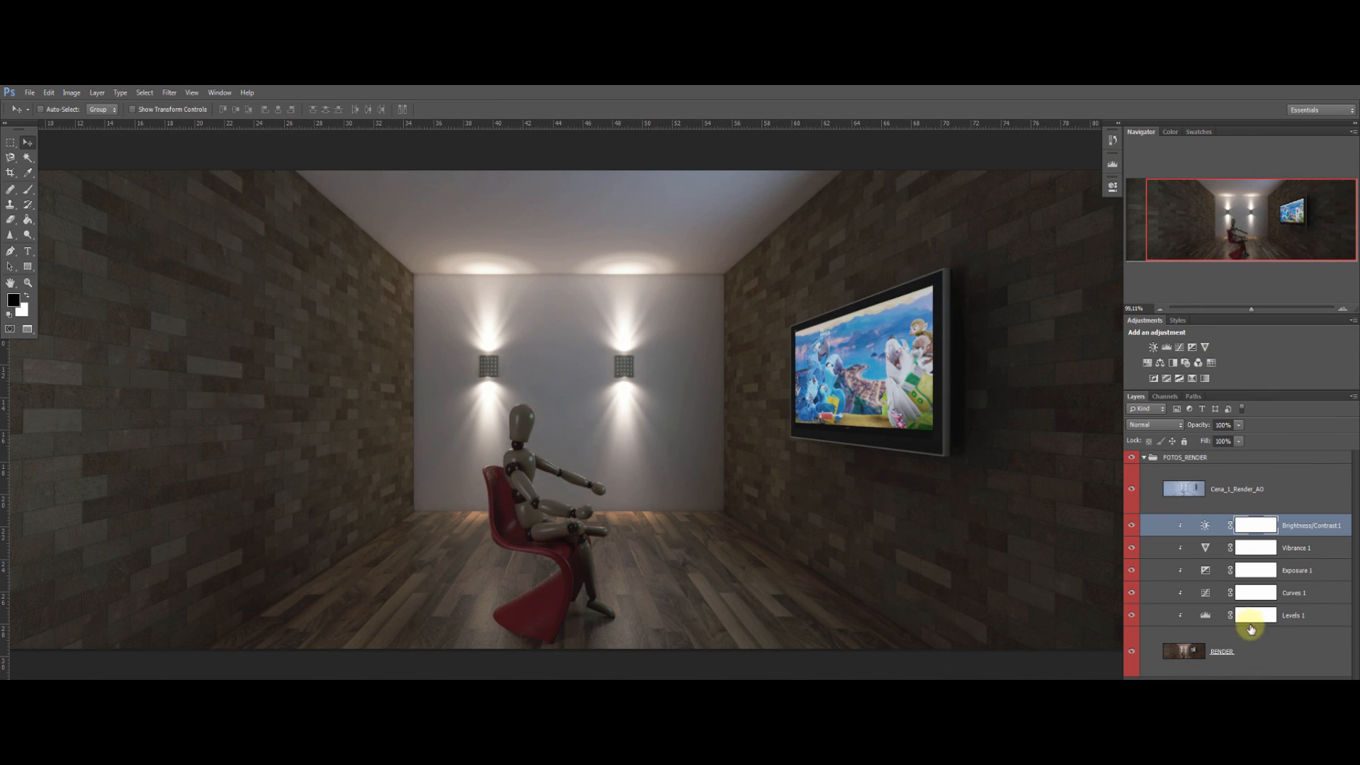
left_click(1241, 646)
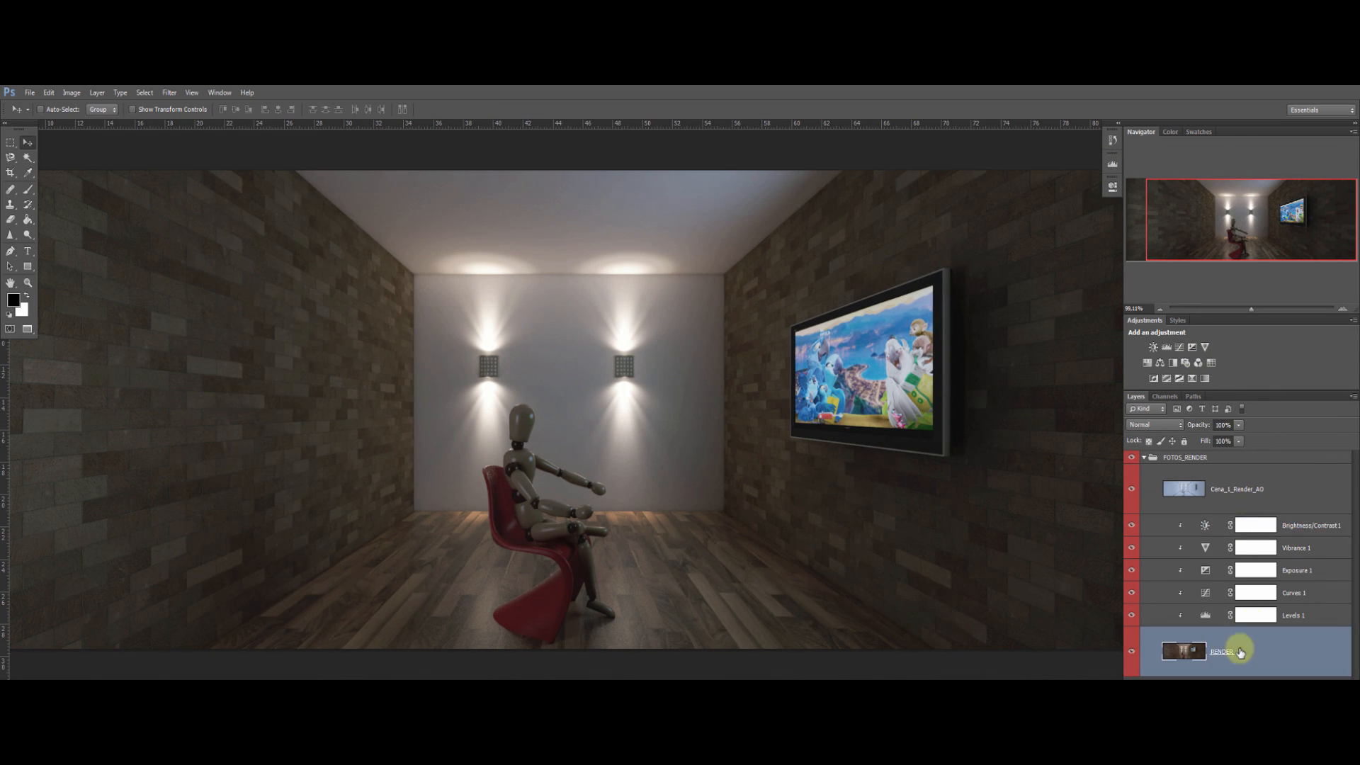
left_click(1147, 363)
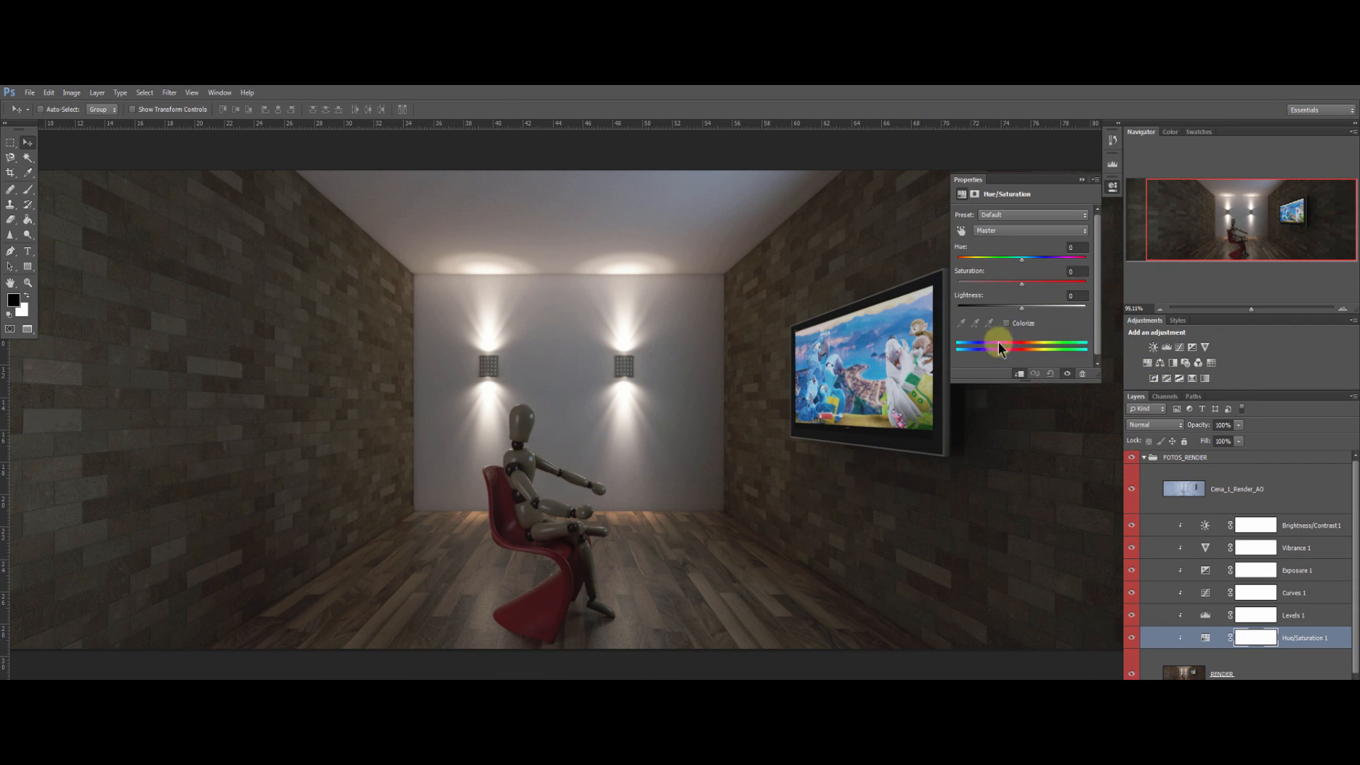
left_click(1006, 323)
left_click(1006, 323)
left_click(1081, 182)
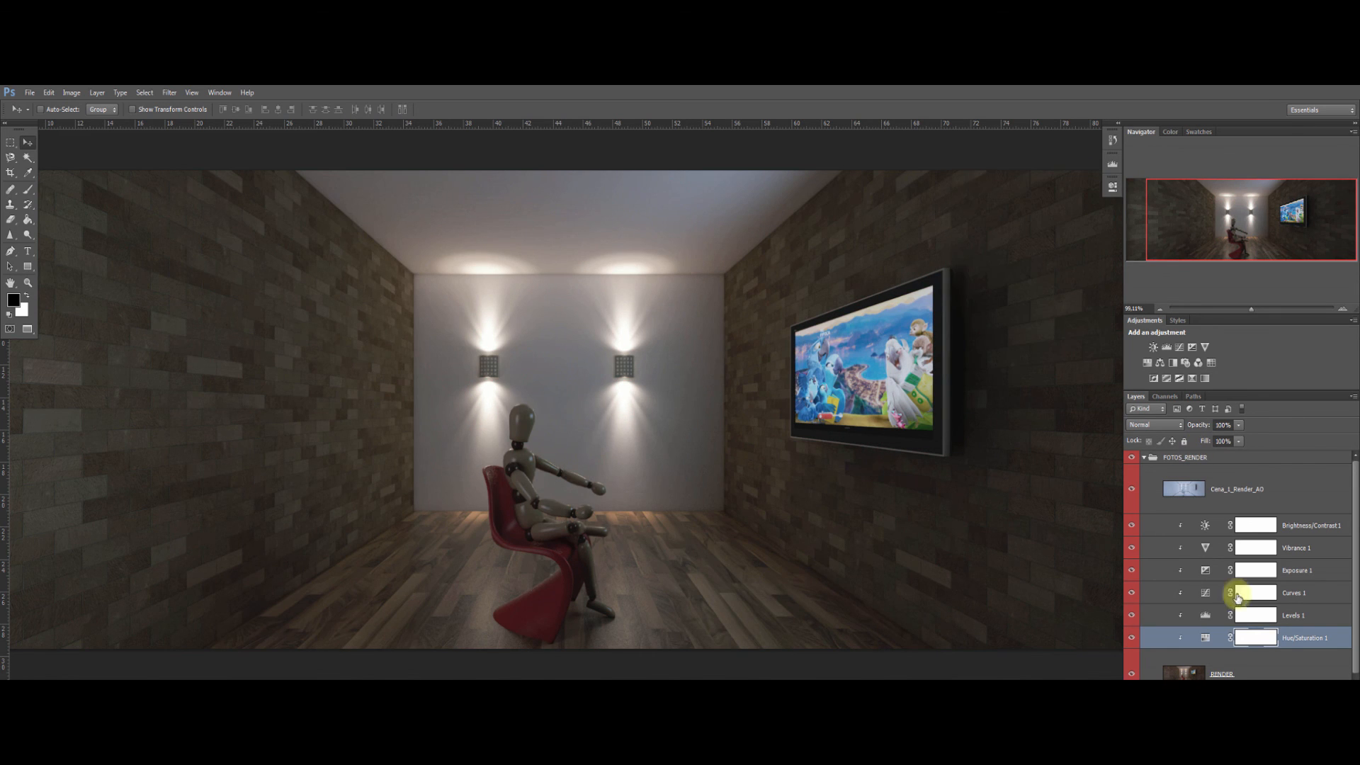
key("Delete")
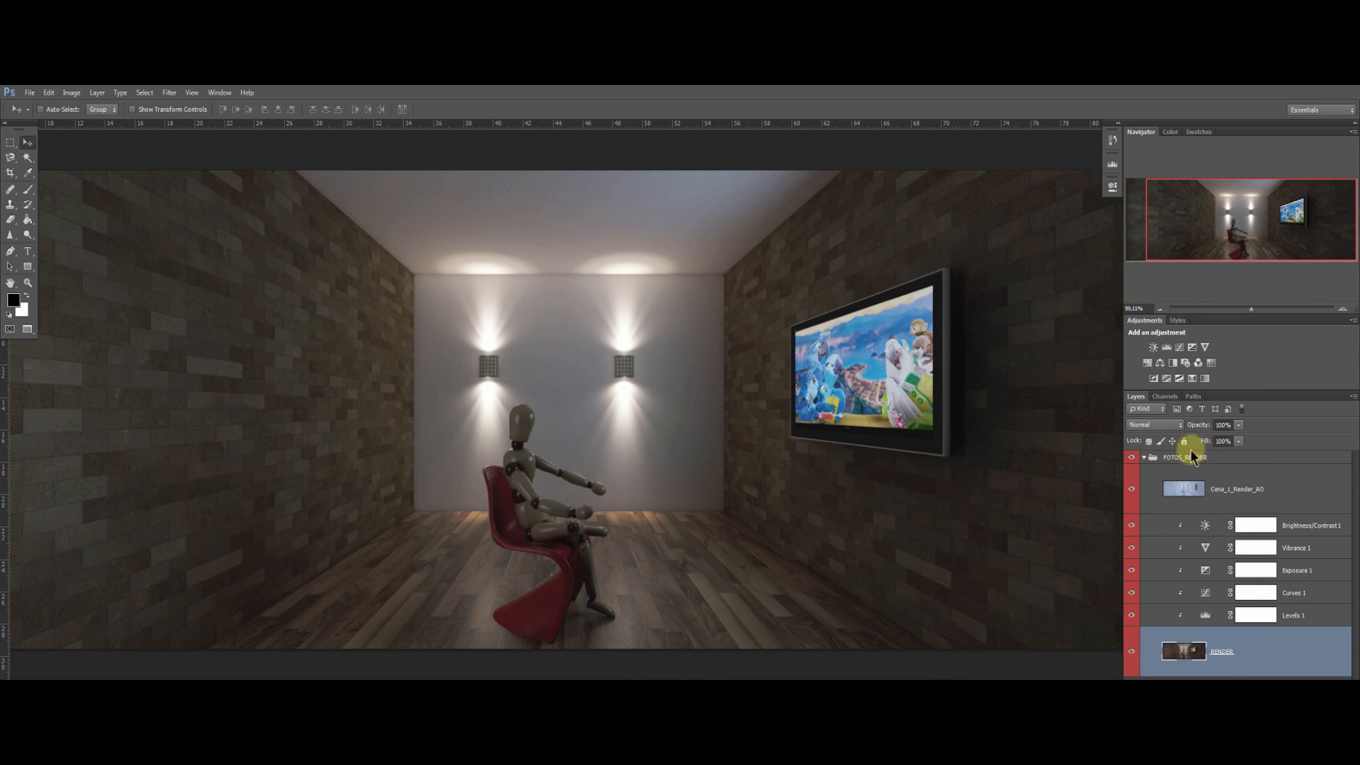
Add a clipped Color Balance adjustment directly above RENDER and adjust its Shadows tone, with Yellow–Blue at +2.
left_click(1162, 363)
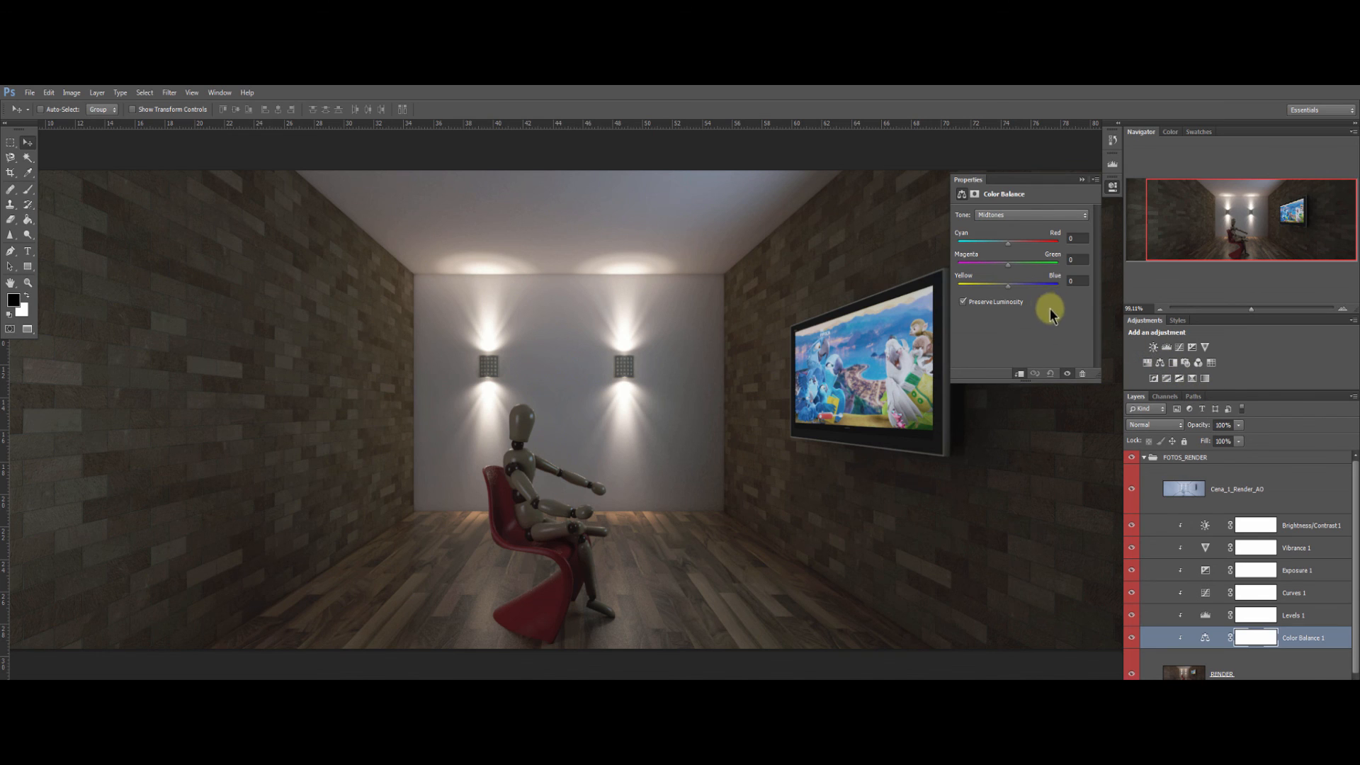
left_click(1021, 214)
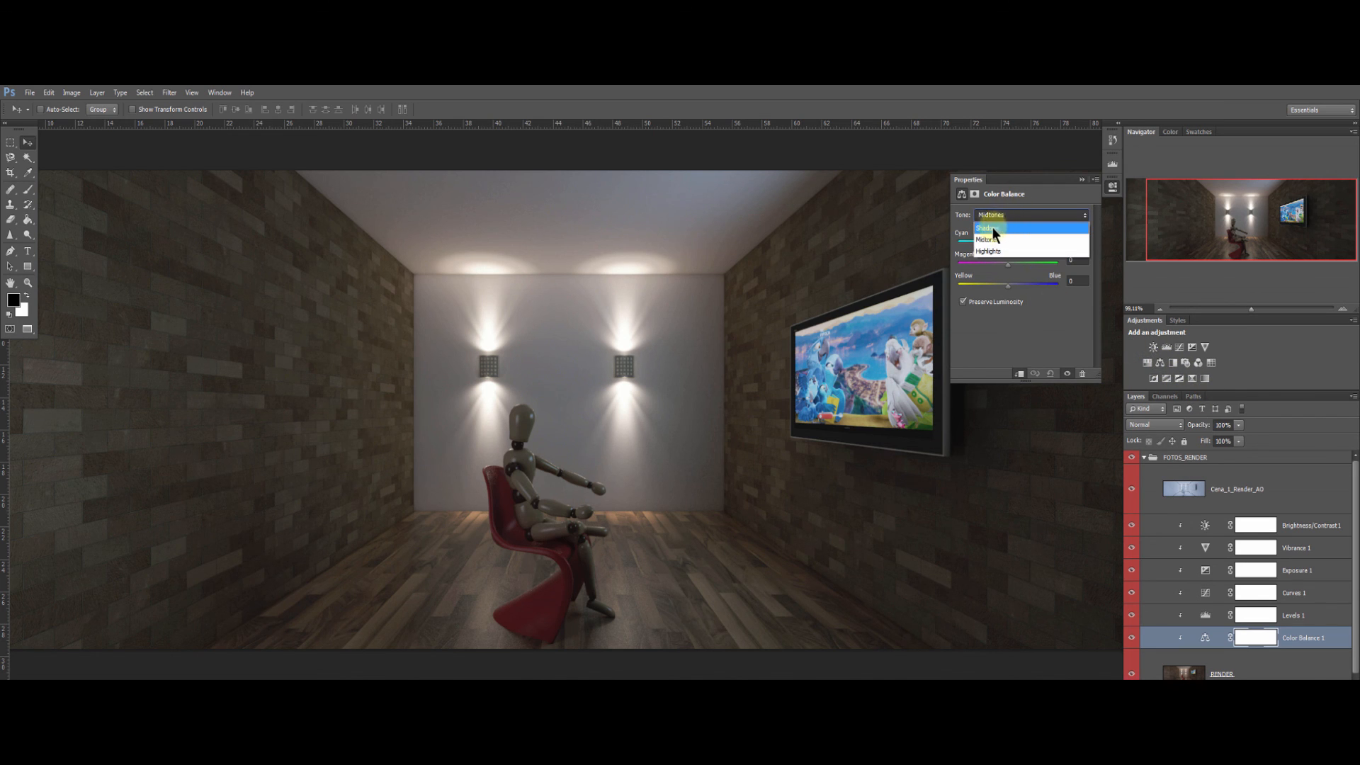
left_click(1001, 228)
left_click(1083, 215)
left_click(991, 228)
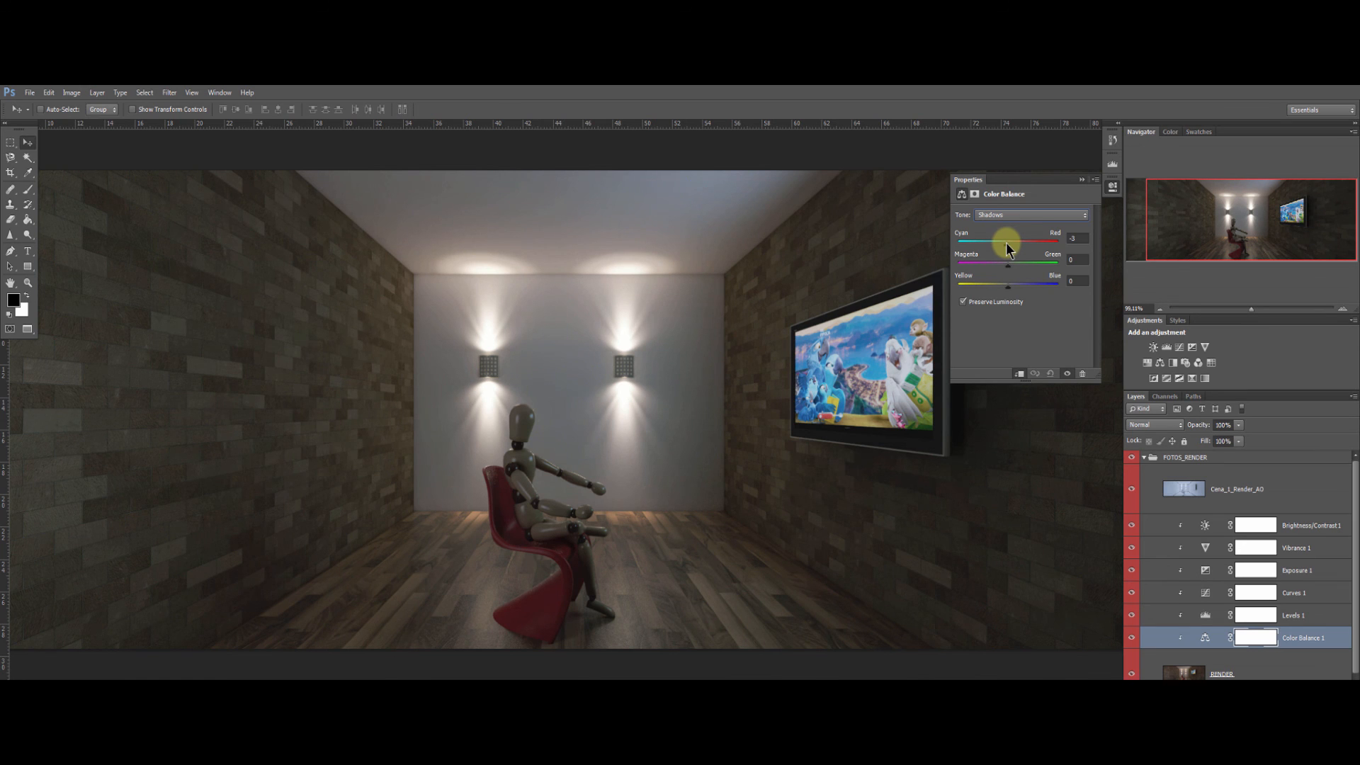
left_click_drag(1014, 245, 1007, 266)
Set the Color Balance highlights to Cyan–Red -6, Magenta–Green +3 and Yellow–Blue +8, and compare the image with and without all adjustments.
left_click(1030, 214)
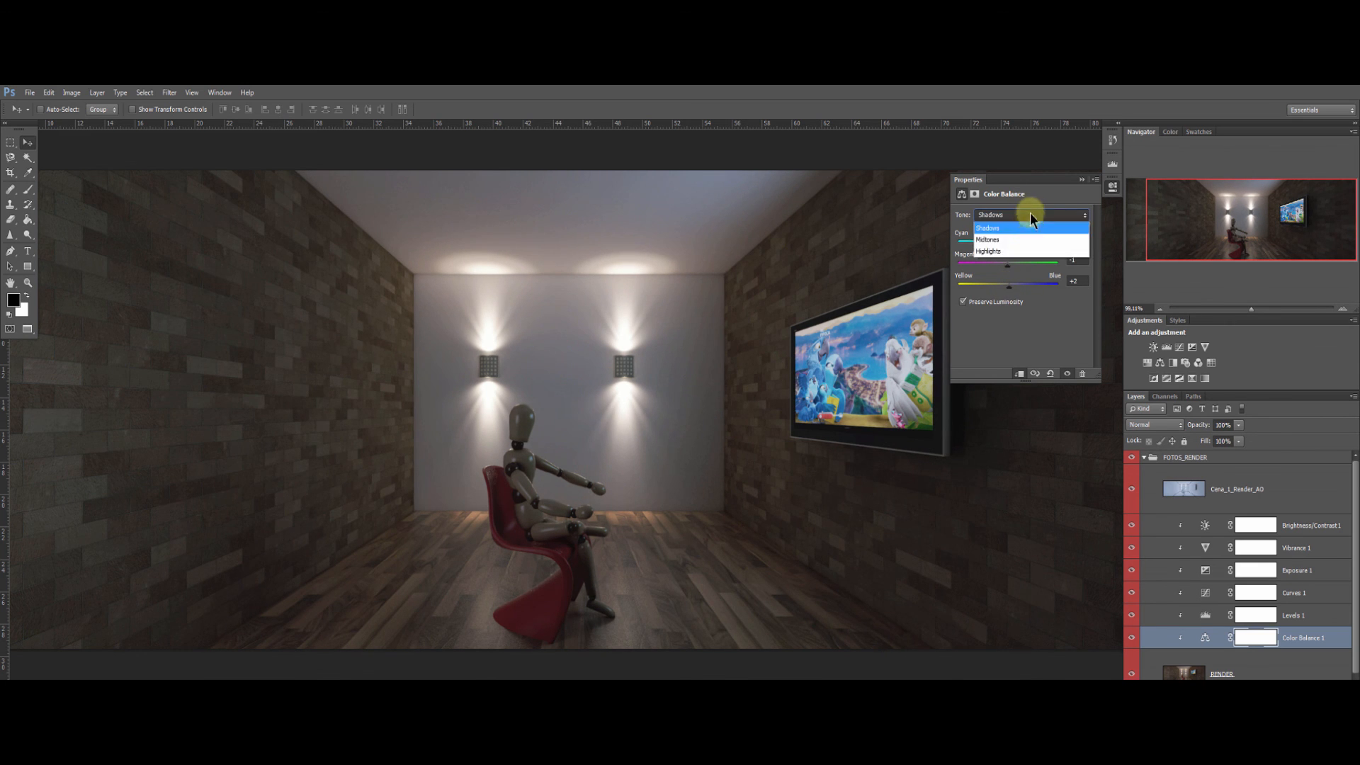
left_click(1017, 245)
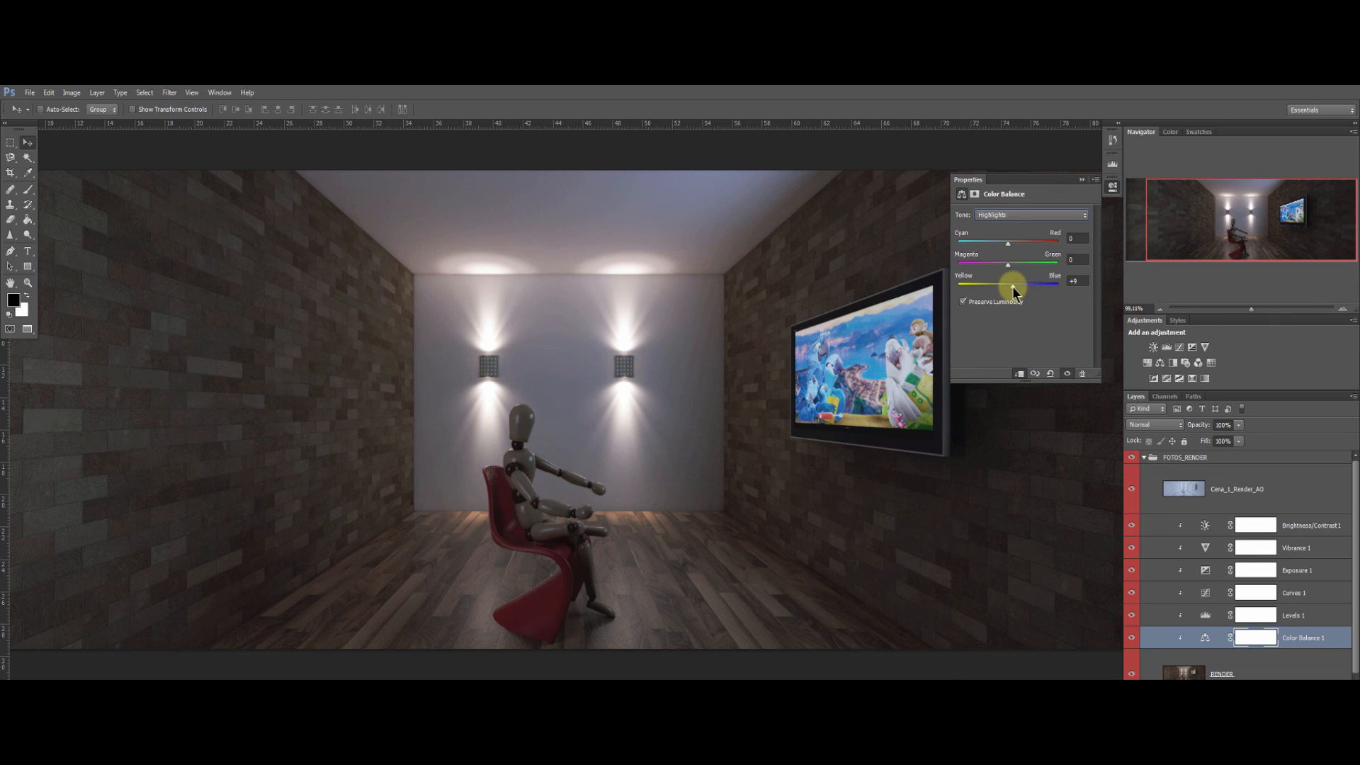
left_click_drag(1013, 286, 1011, 286)
left_click_drag(1003, 244, 1005, 244)
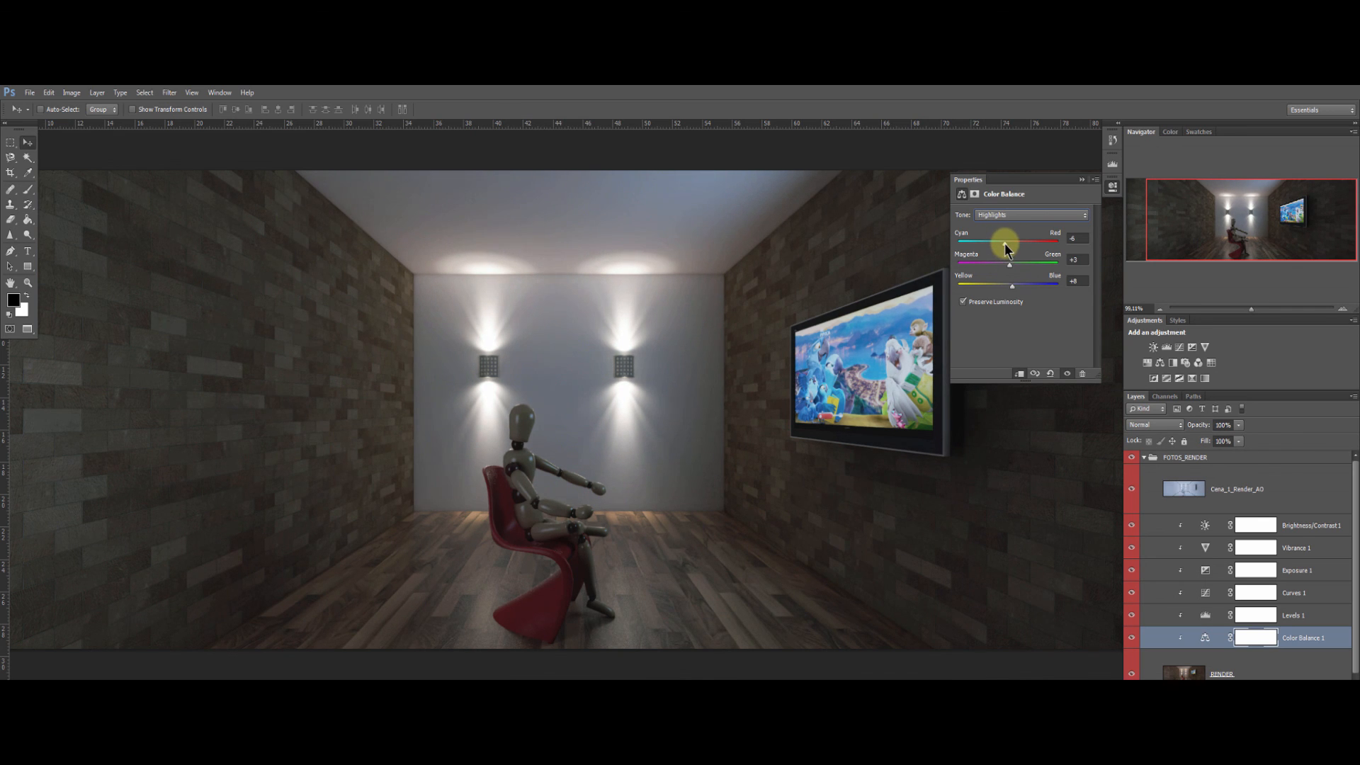
left_click(1081, 180)
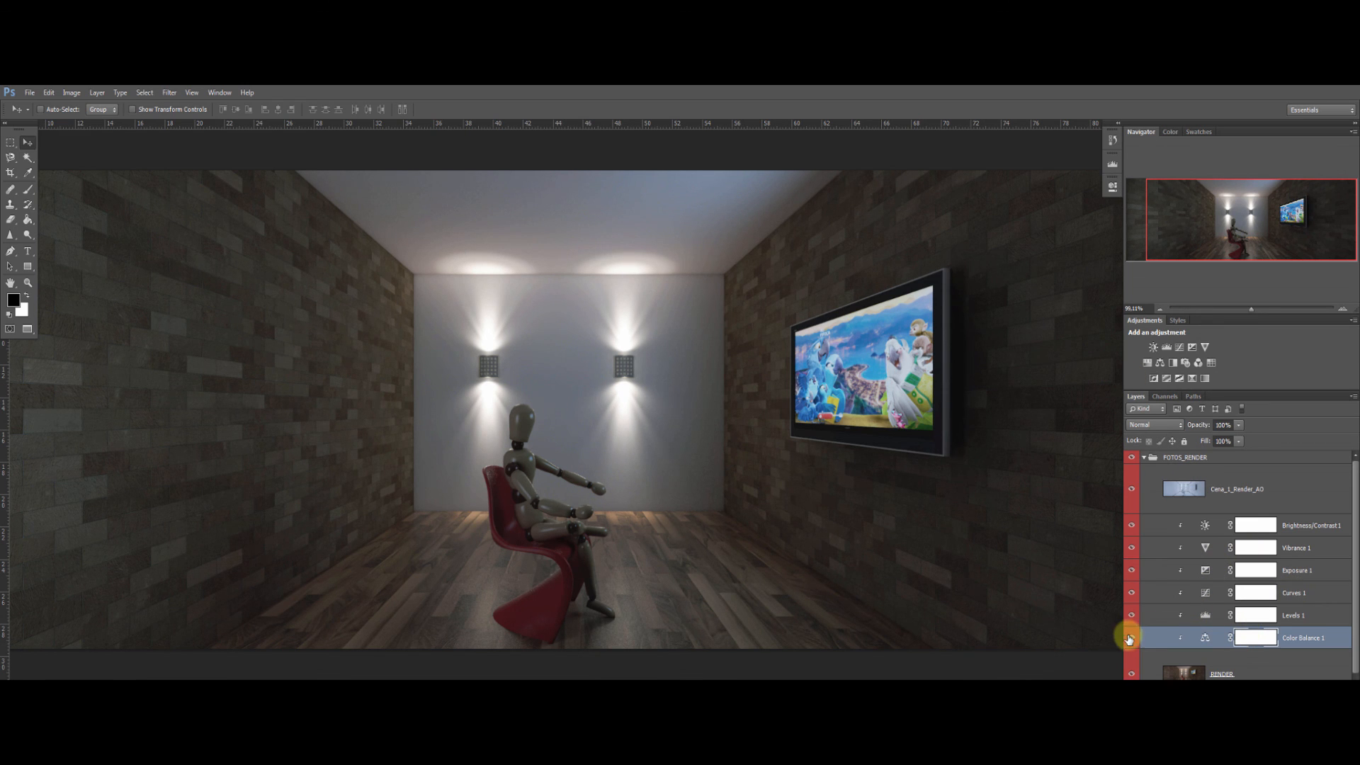
left_click_drag(1132, 640, 1131, 529)
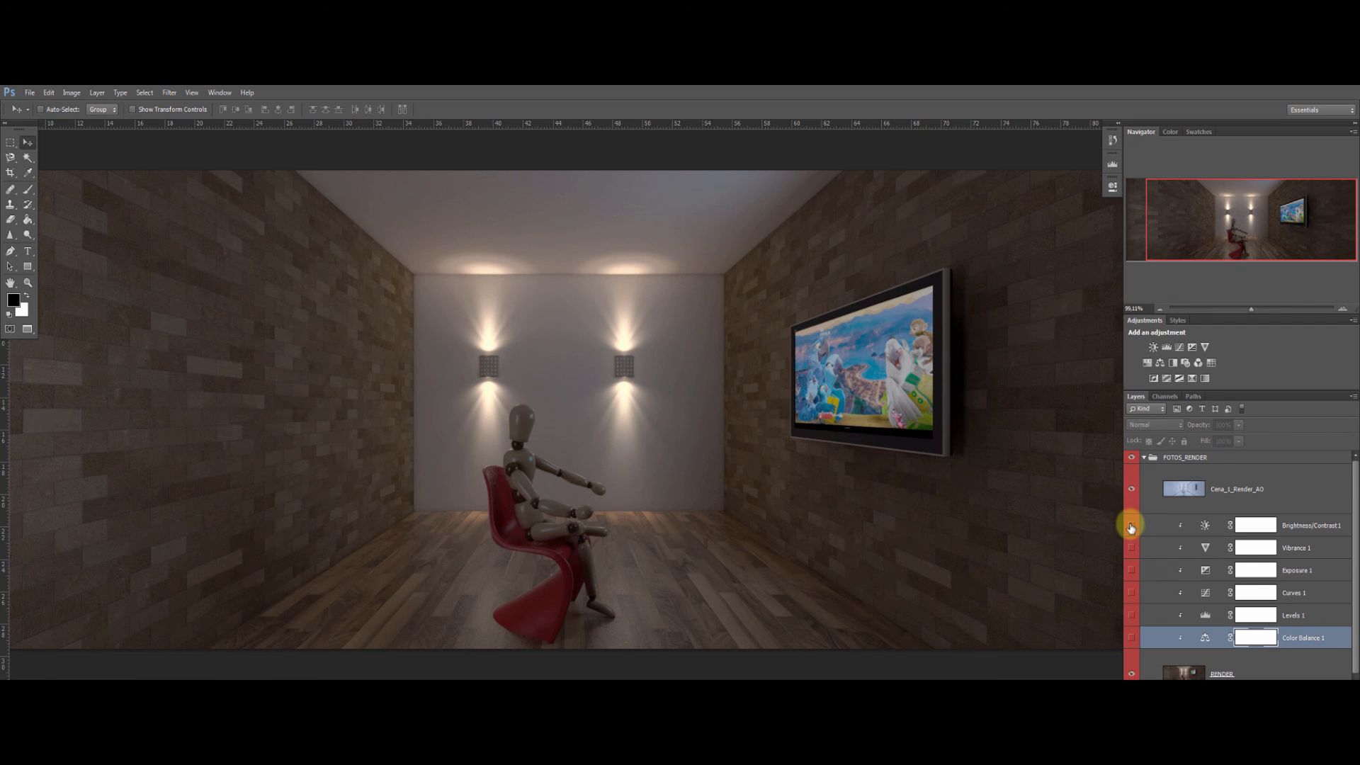
left_click_drag(1131, 528, 1134, 653)
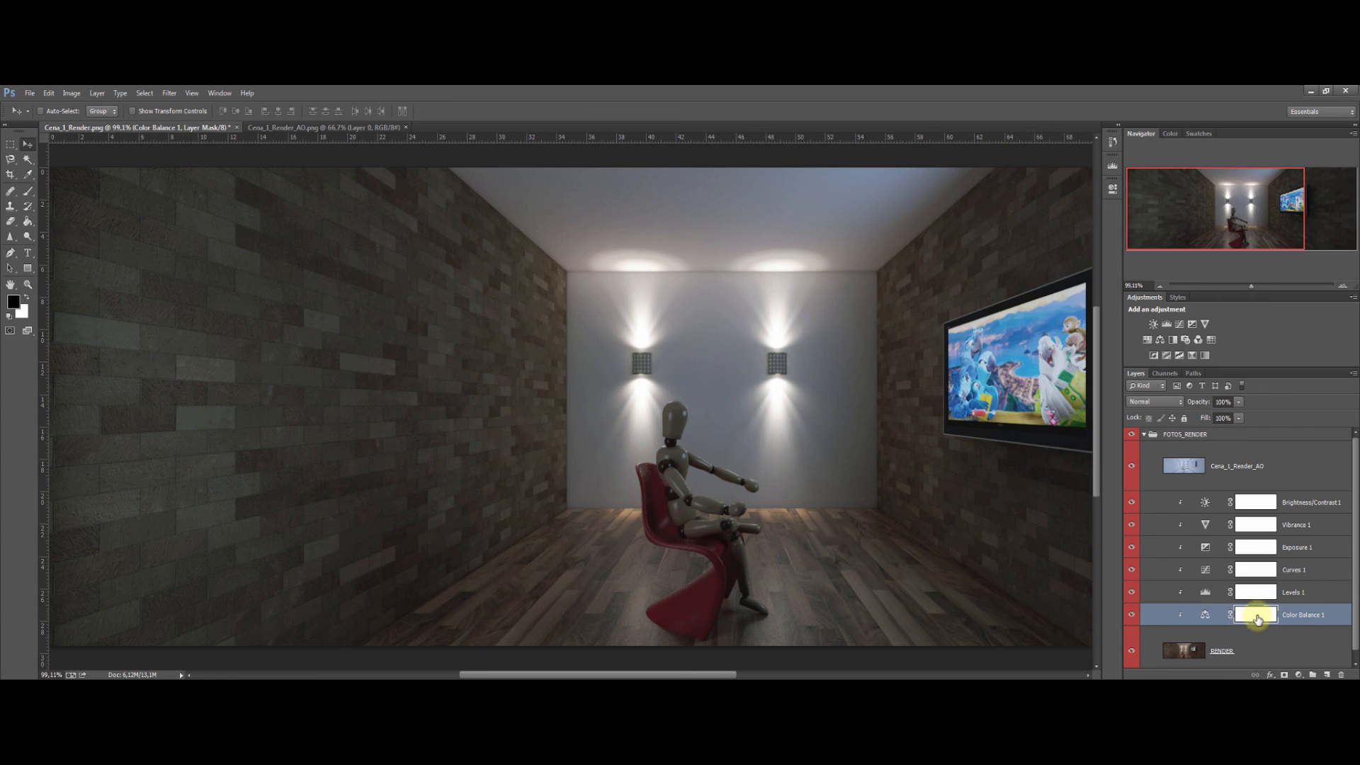
Place the Cena_1_Render.Material_ID image into the document and align it exactly over the render.
left_click(29, 93)
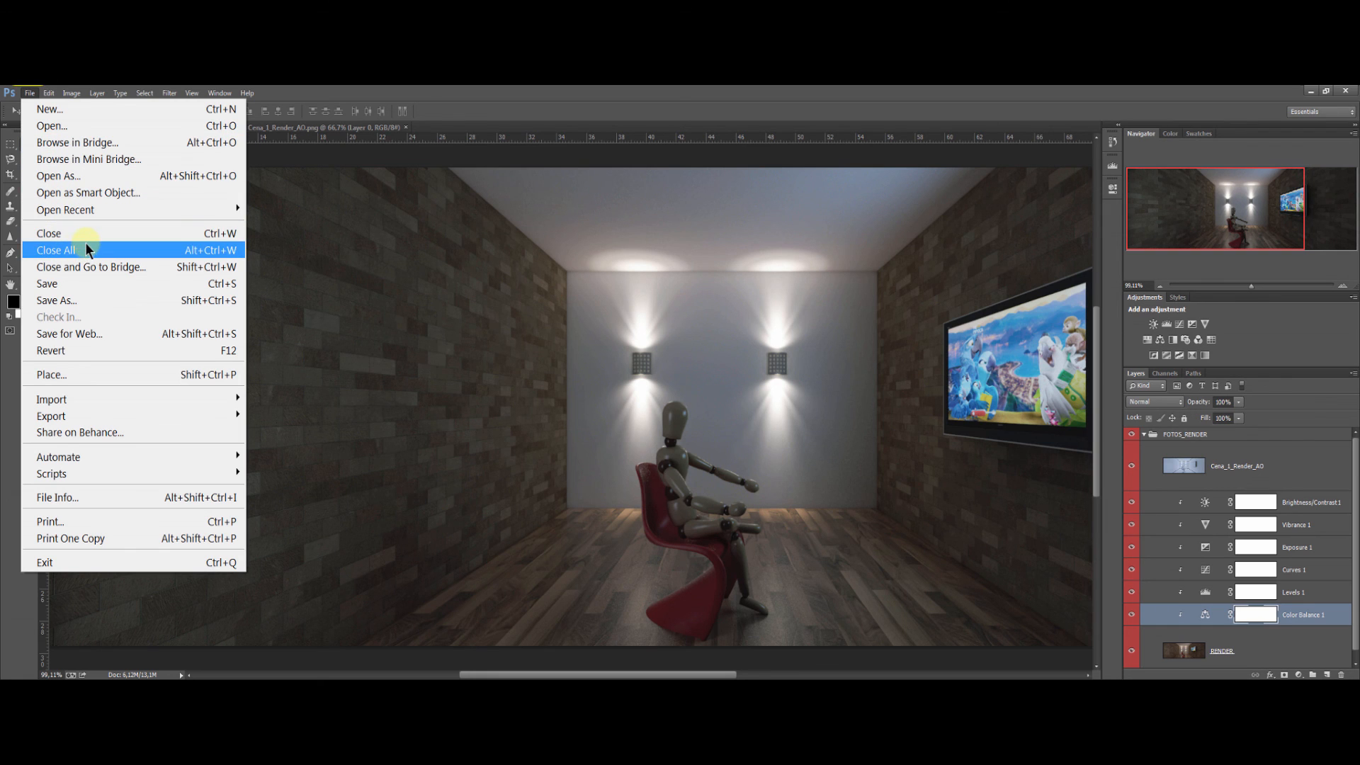
left_click(108, 376)
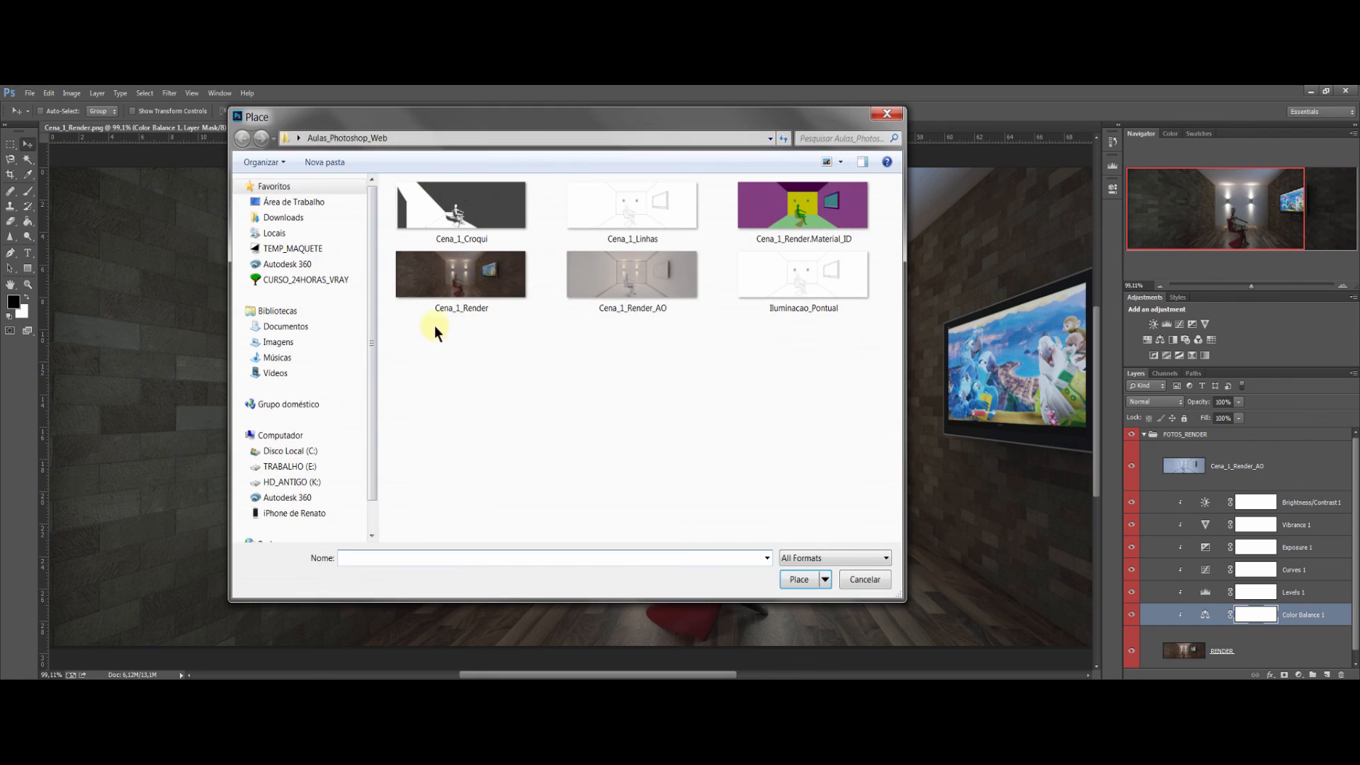
left_click(786, 218)
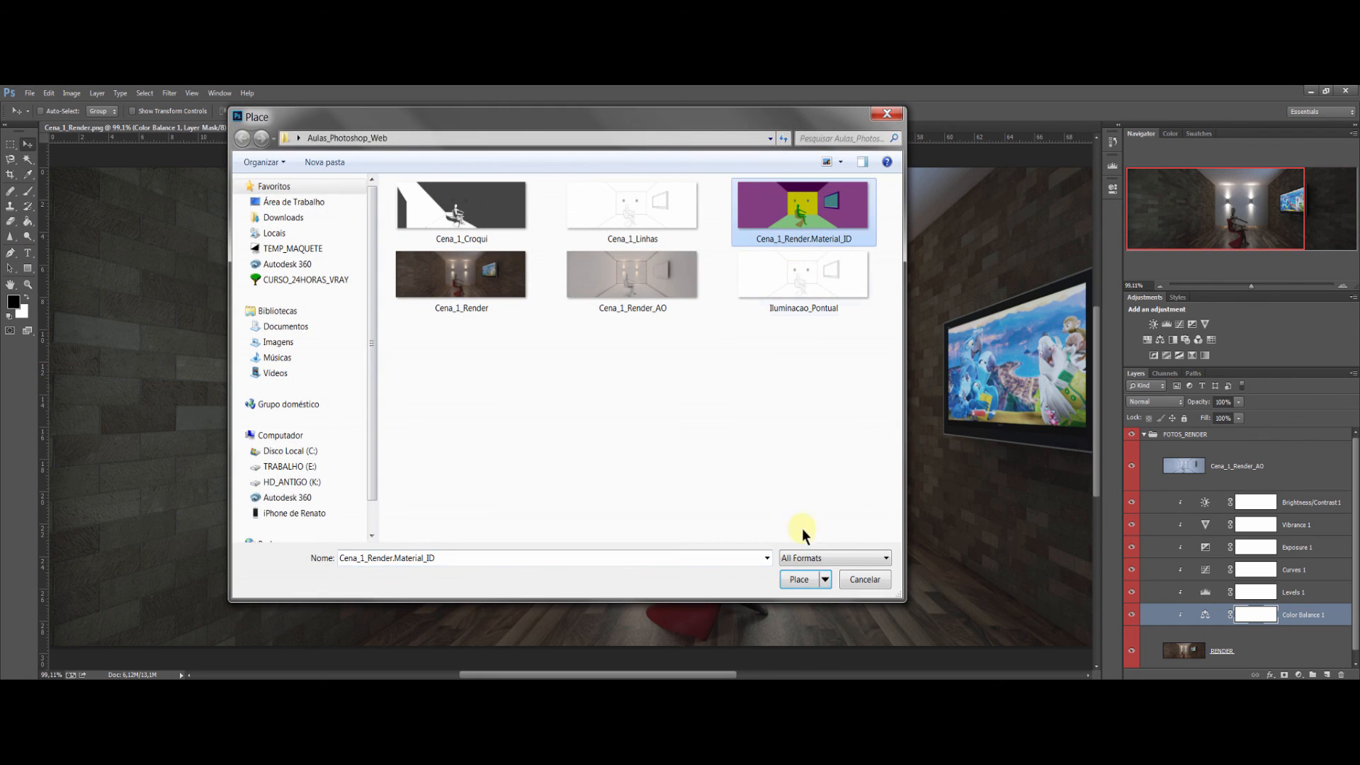
left_click(799, 580)
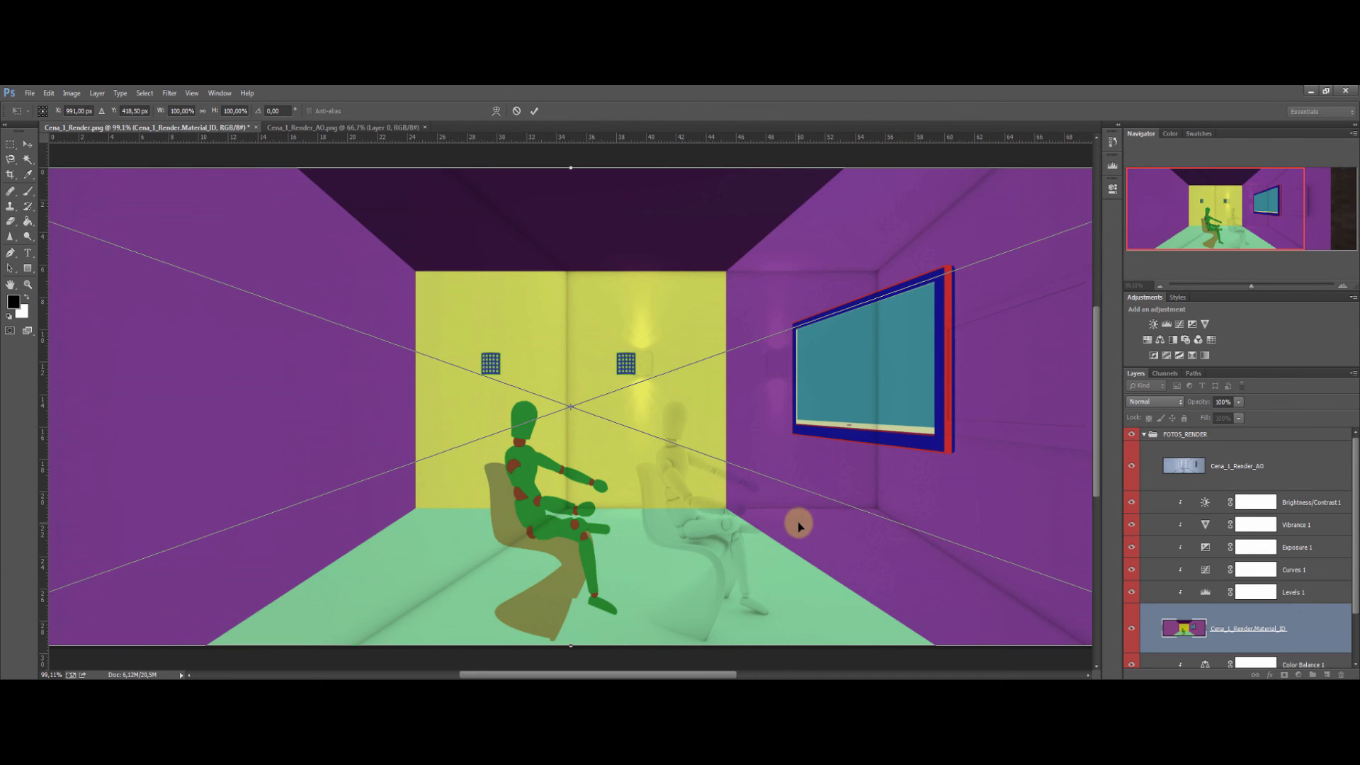
double_click(799, 526)
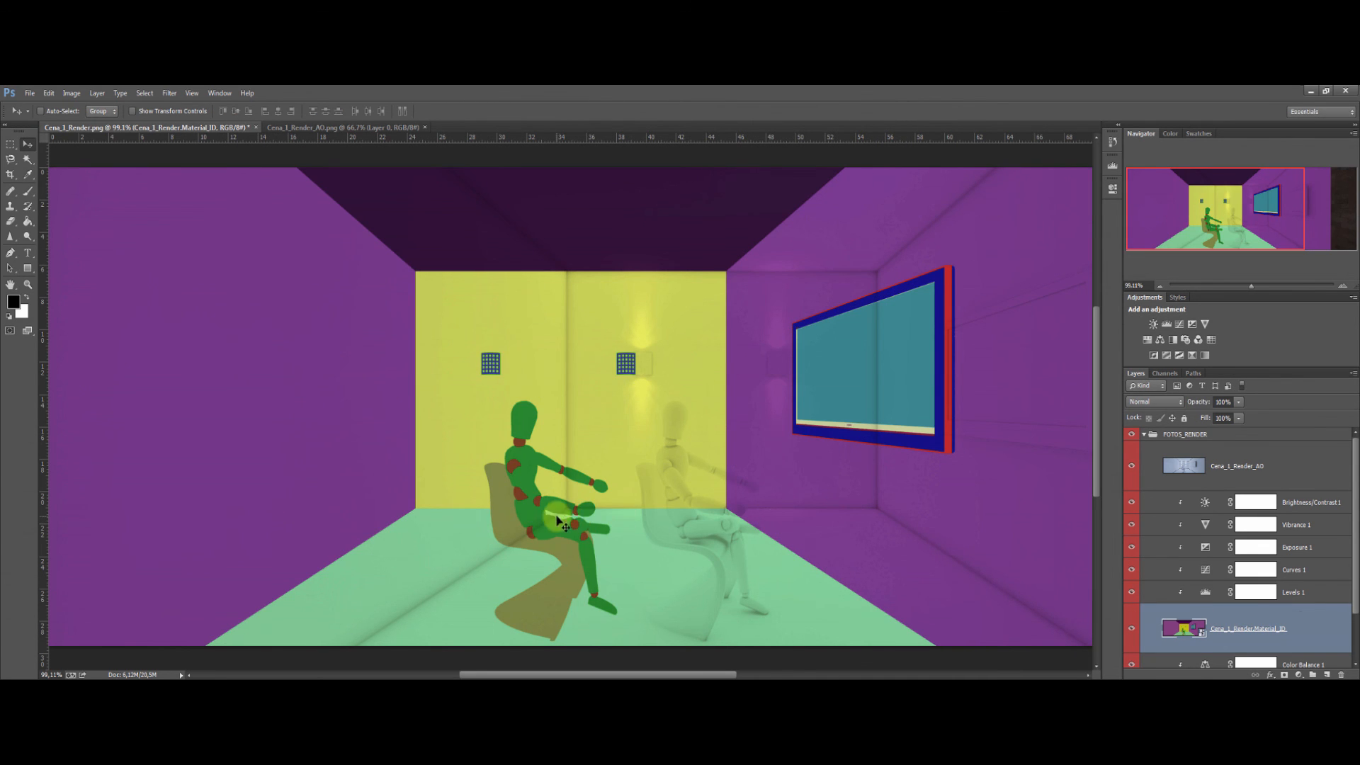
left_click_drag(590, 521, 709, 522)
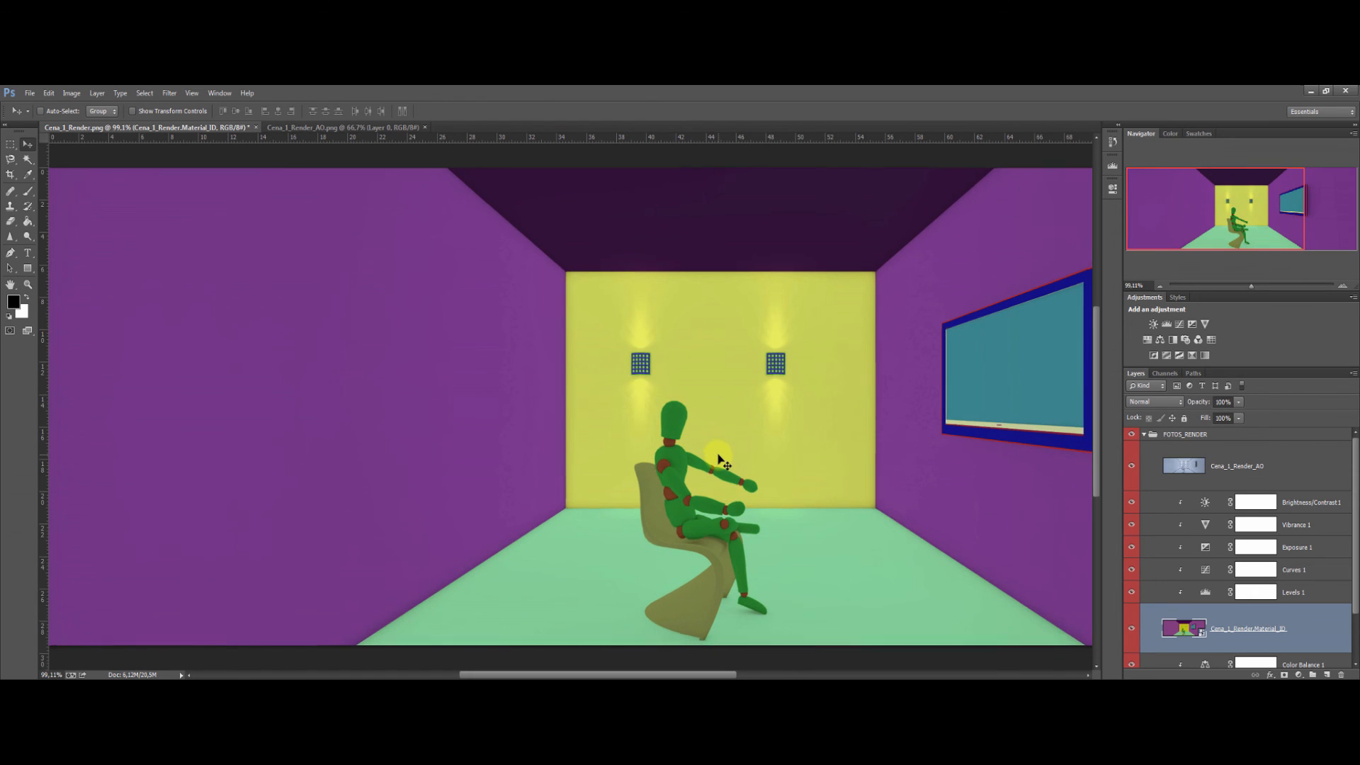
key("ctrl+0")
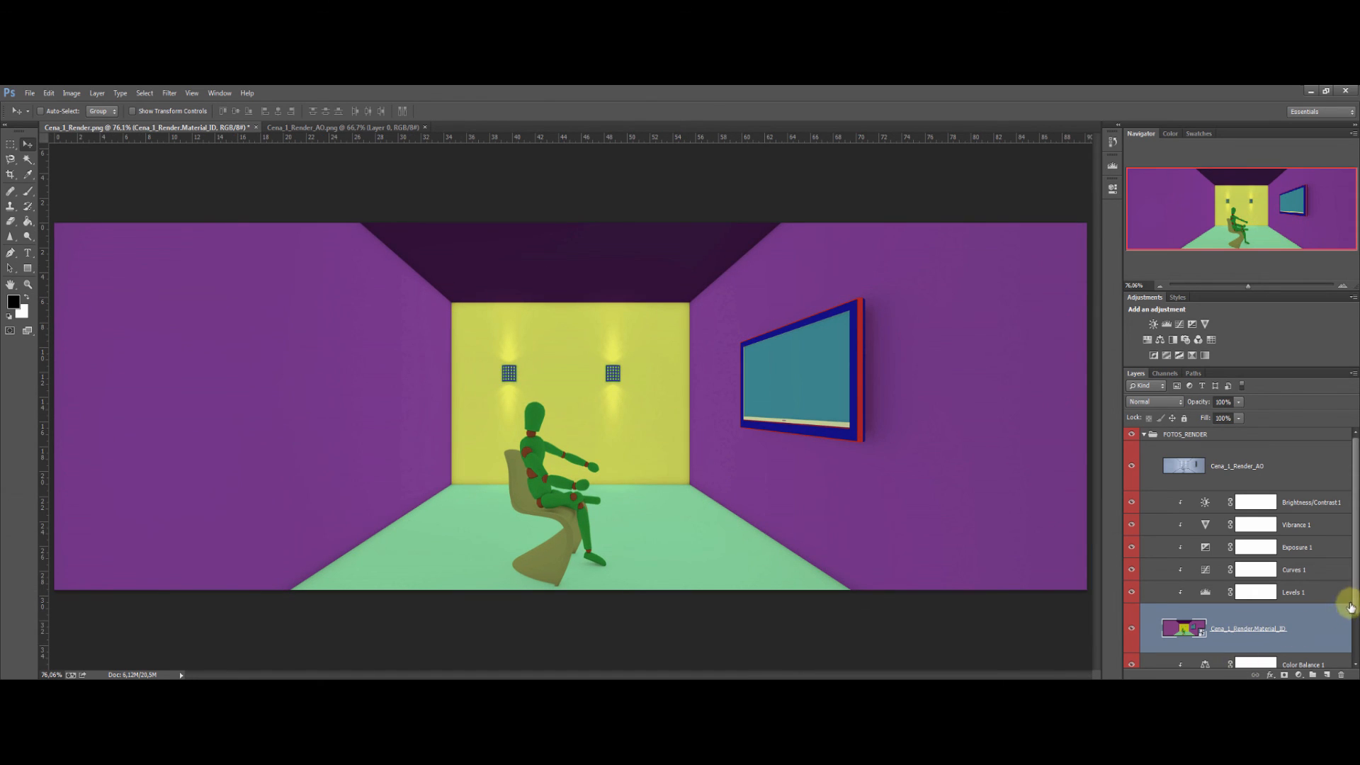
Hide the Cena_1_Render.Material_ID layer and move it out of the group, above FOTOS_RENDER.
scroll(1353, 616, "down", 3)
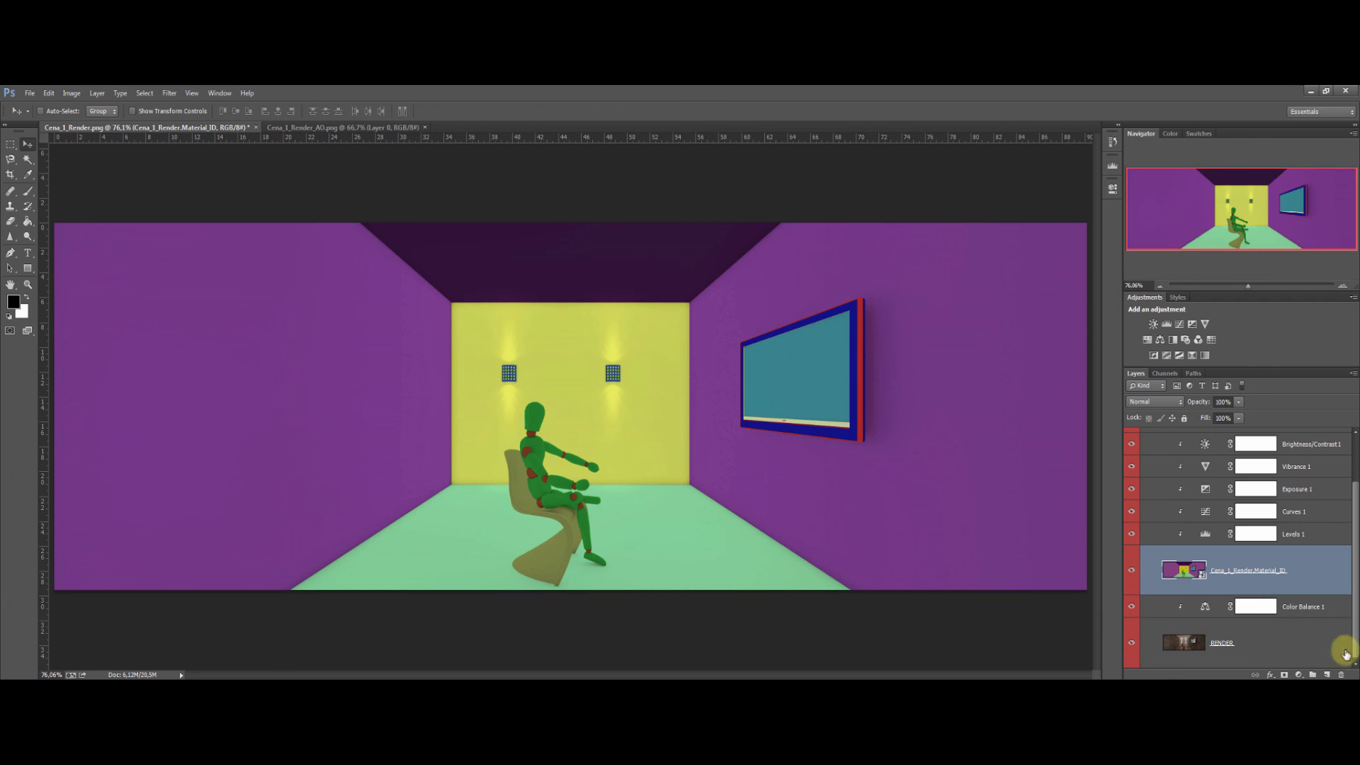
left_click(1131, 570)
scroll(1296, 432, "up", 2)
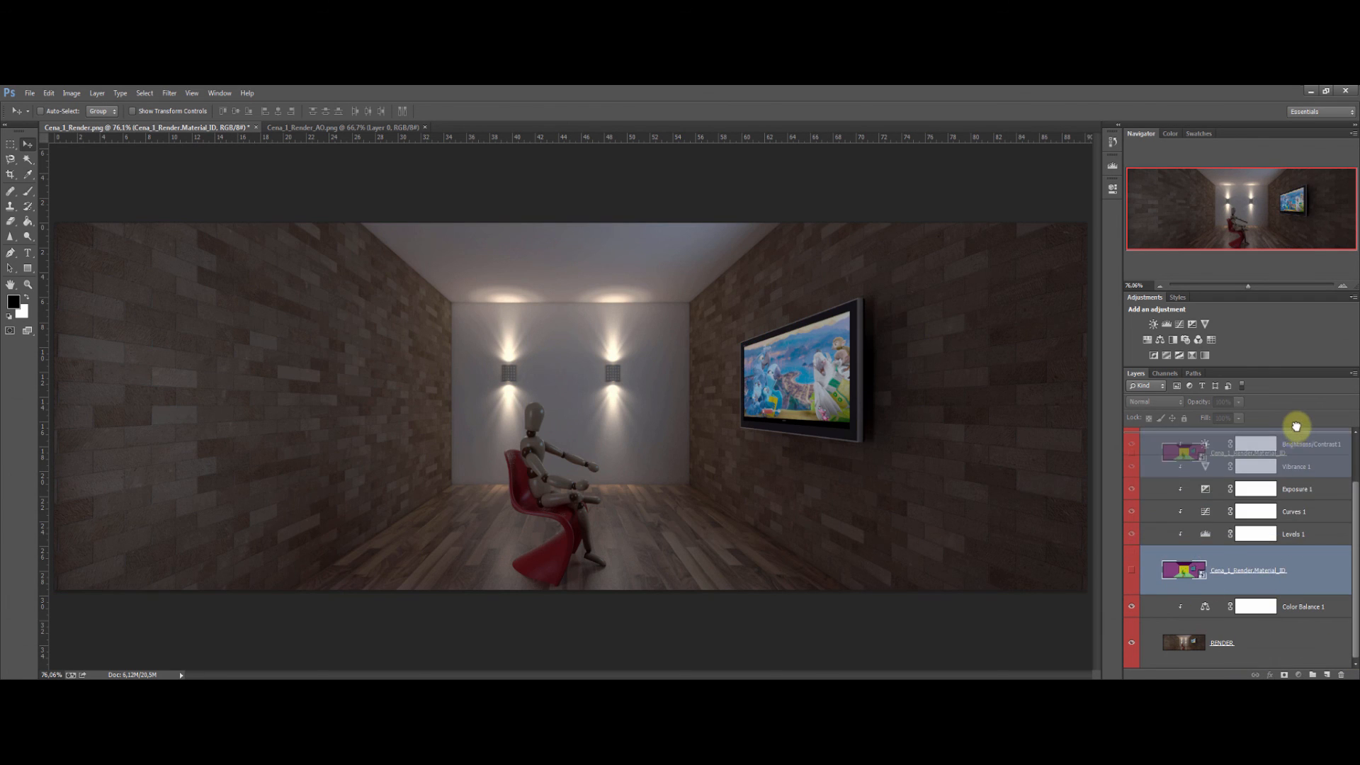
left_click_drag(1297, 430, 1290, 428)
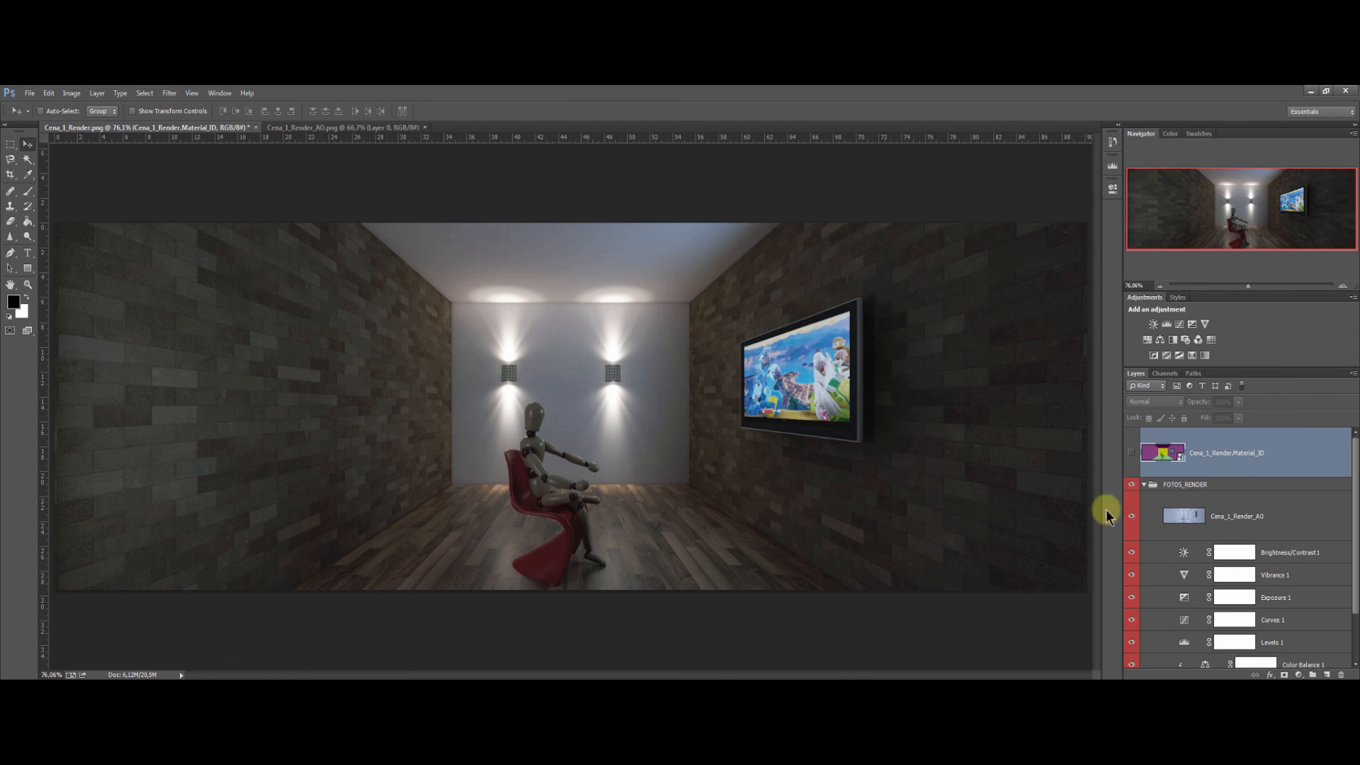